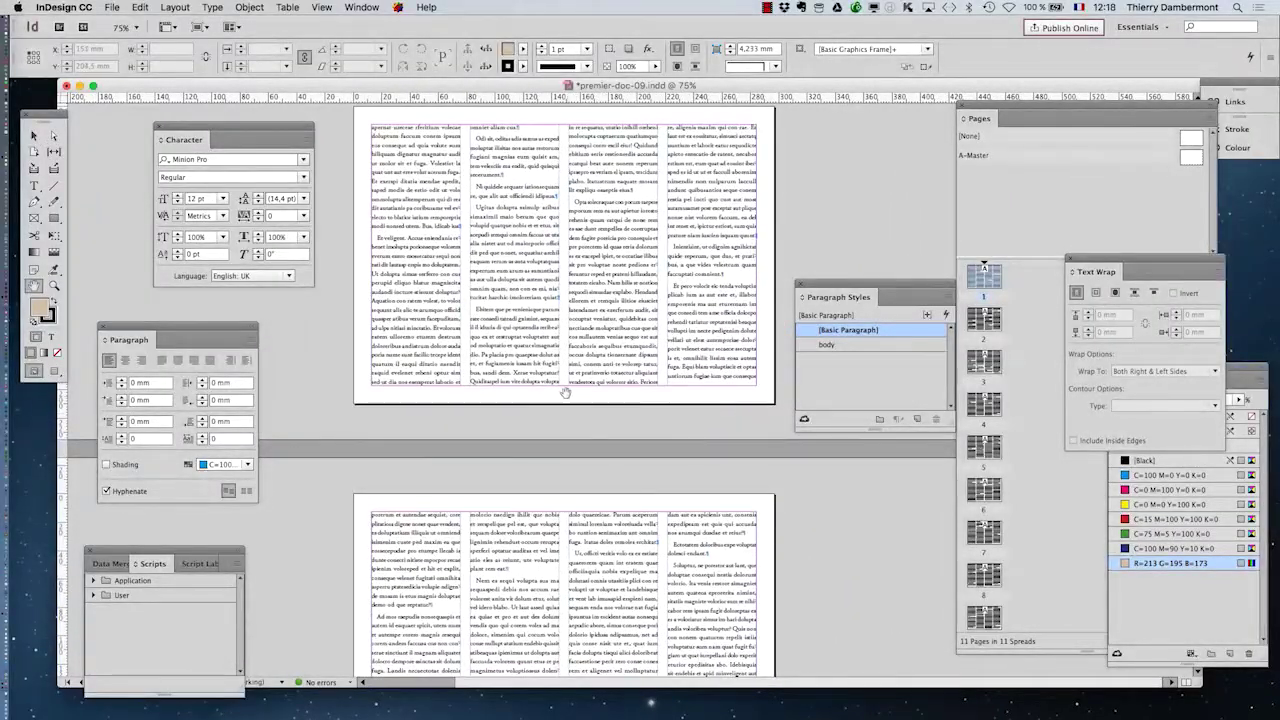
Narrow the document window and move the Character, Paragraph and Pages panels close to the document pages.
{"action": "scroll", "coordinate": [565, 392], "scroll_direction": "up", "scroll_amount": 2}
{"action": "scroll", "coordinate": [564, 387], "scroll_direction": "up", "scroll_amount": 1}
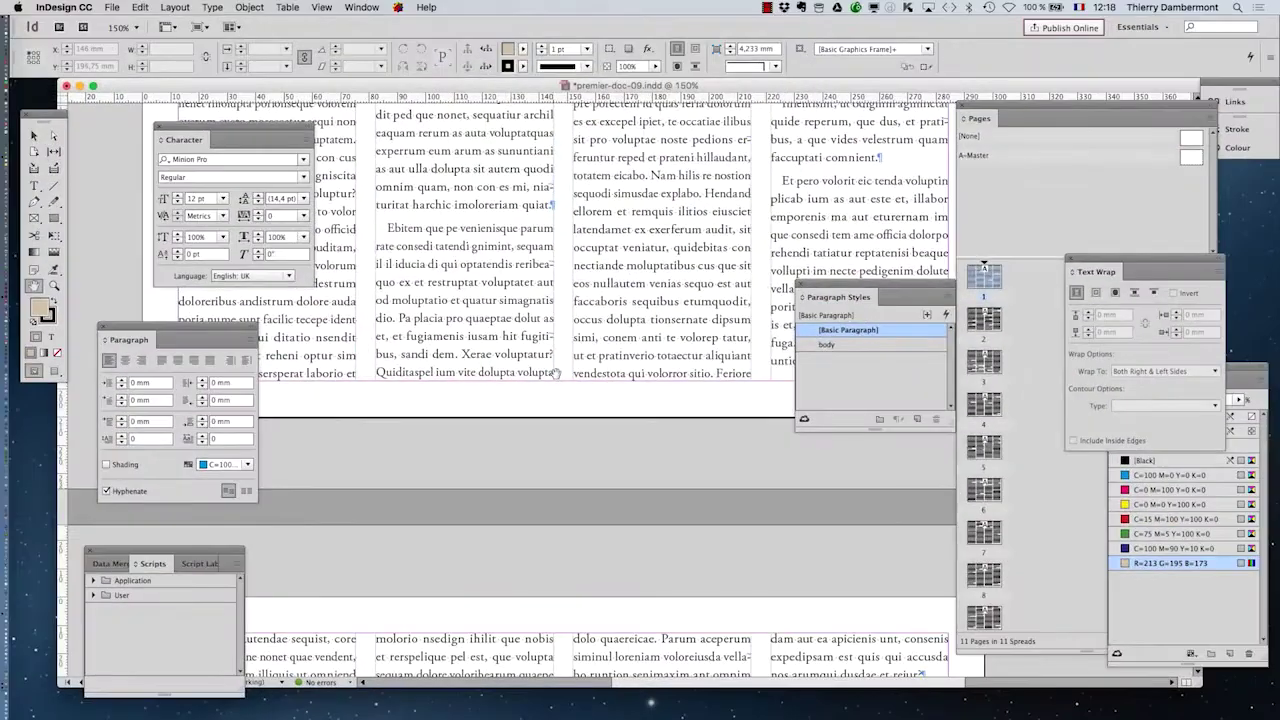
{"action": "scroll", "coordinate": [555, 372], "scroll_direction": "down", "scroll_amount": 4}
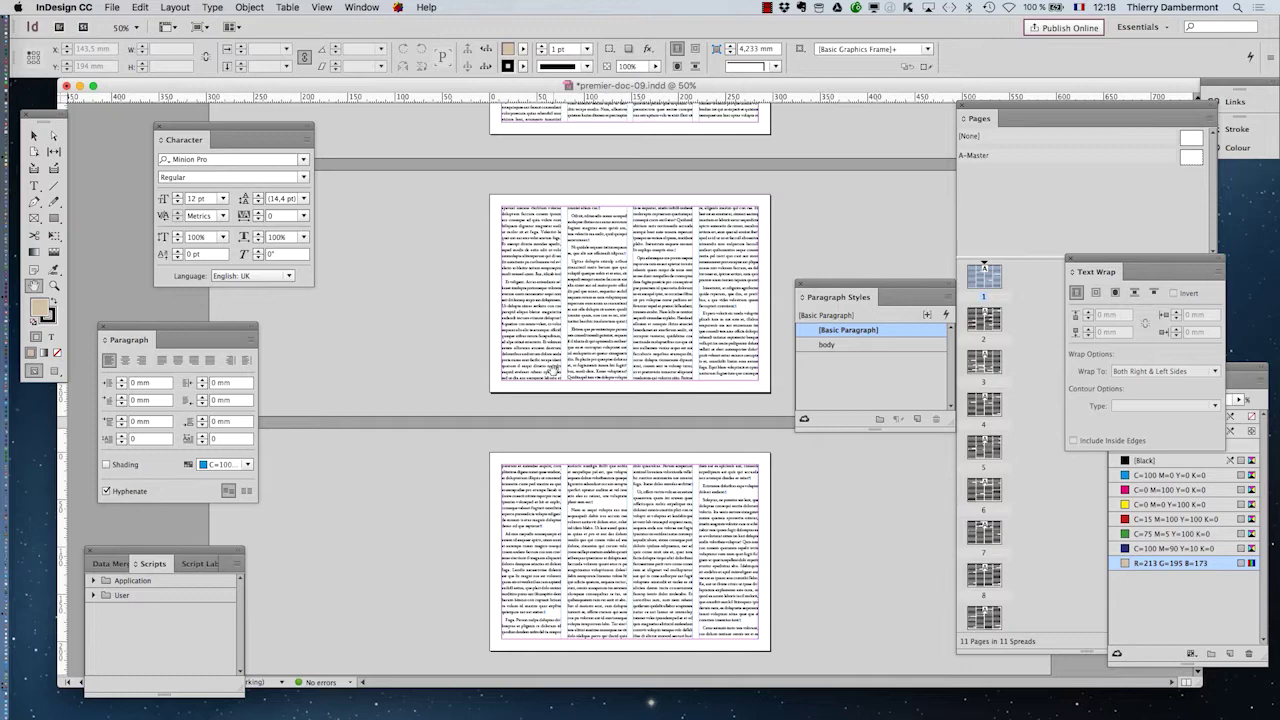
{"action": "scroll", "coordinate": [556, 371], "scroll_direction": "down", "scroll_amount": 2}
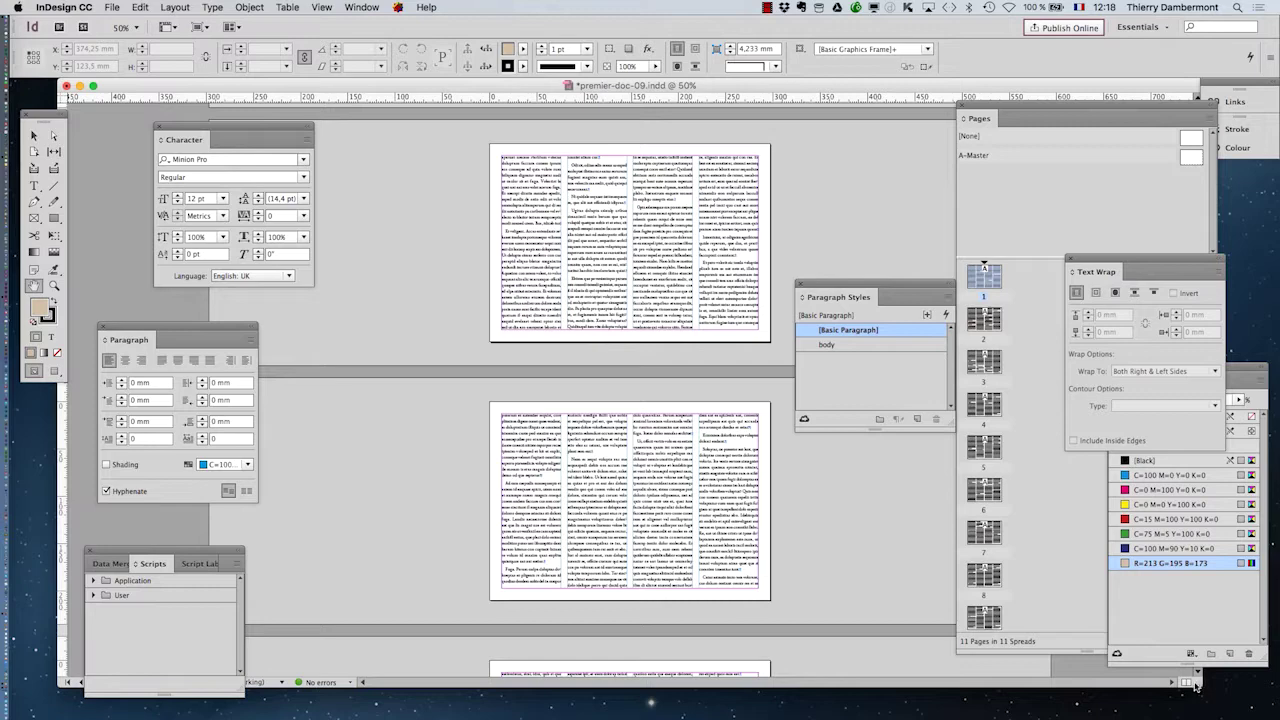
{"action": "left_click_drag", "start_coordinate": [1197, 685], "coordinate": [814, 685]}
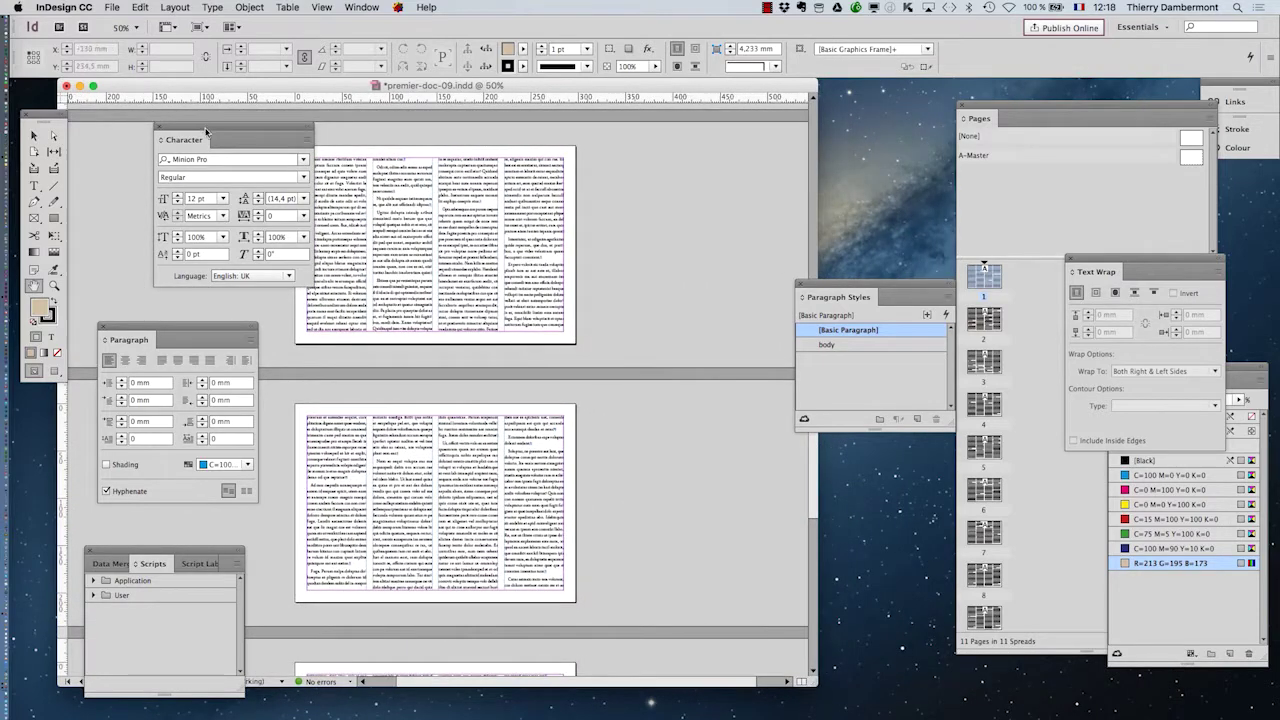
{"action": "left_click_drag", "start_coordinate": [207, 131], "coordinate": [143, 131]}
{"action": "left_click_drag", "start_coordinate": [212, 326], "coordinate": [200, 301]}
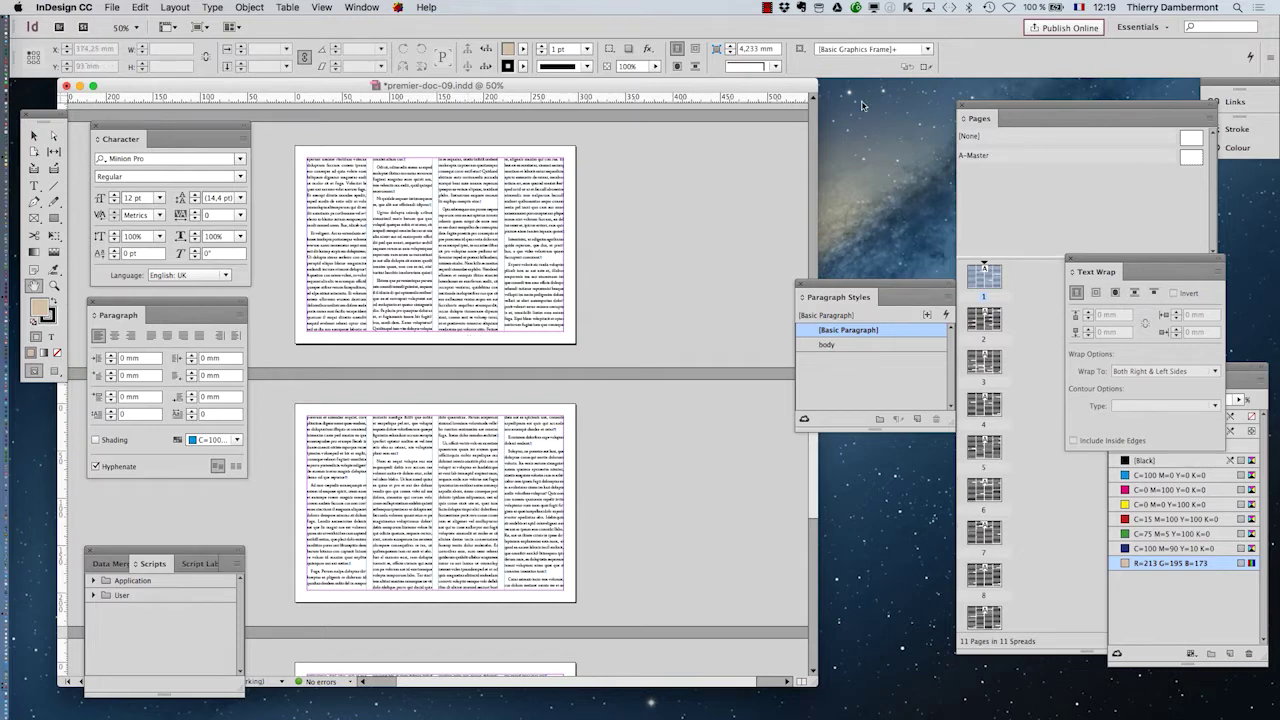
{"action": "left_click_drag", "start_coordinate": [1010, 106], "coordinate": [803, 126]}
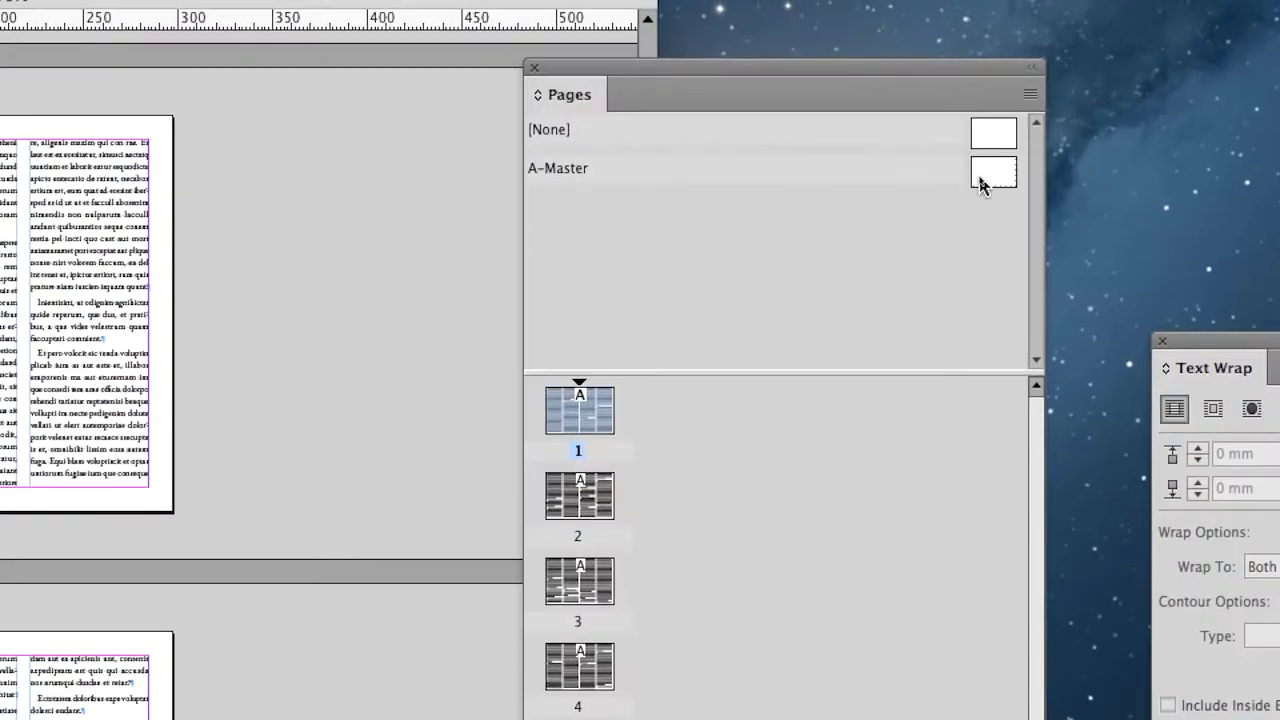
Open the A-Master page and clear the workspace by moving the Pages panel aside, widening the document window and closing the Scripts panel.
{"action": "left_click", "coordinate": [982, 180]}
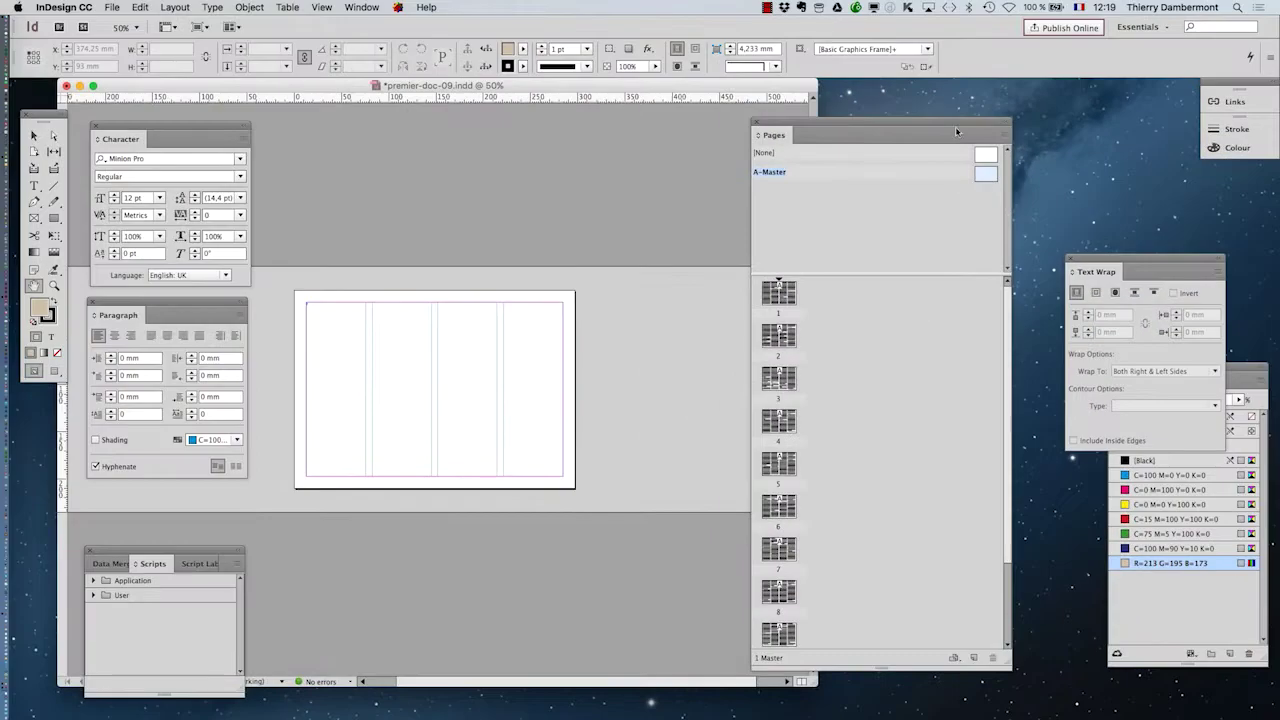
{"action": "left_click_drag", "start_coordinate": [816, 122], "coordinate": [943, 119]}
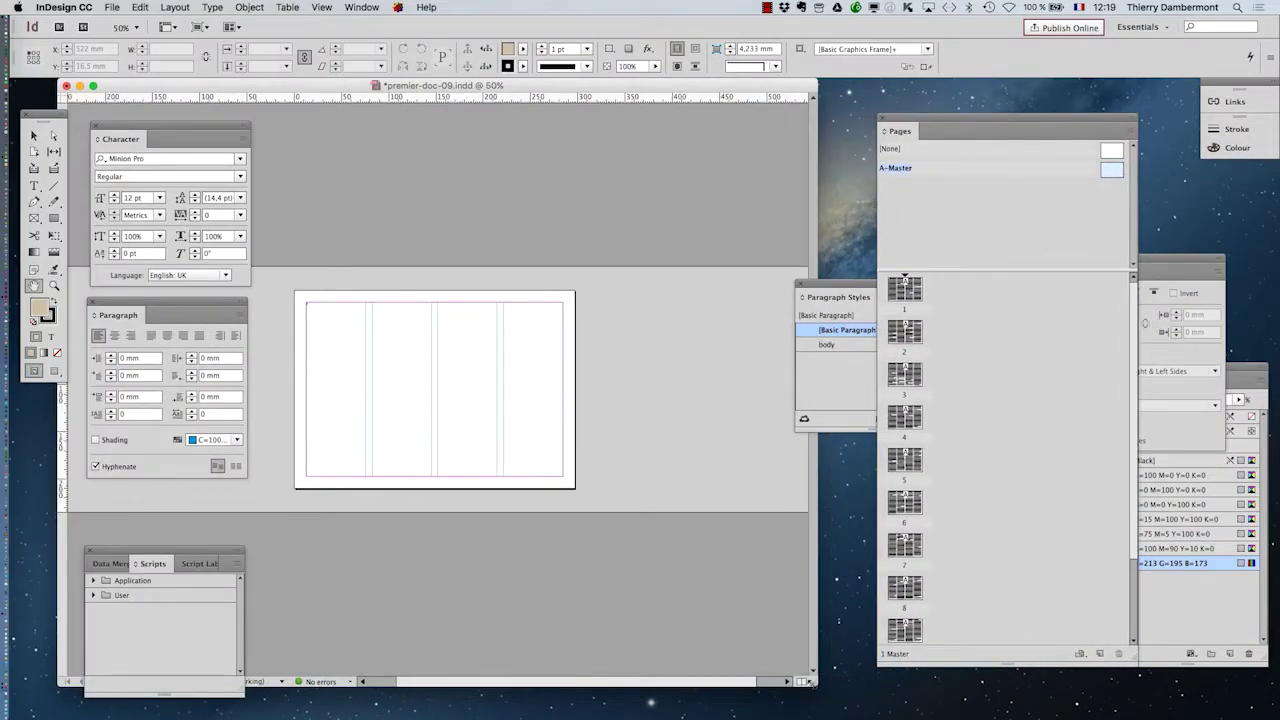
{"action": "left_click_drag", "start_coordinate": [813, 684], "coordinate": [879, 653]}
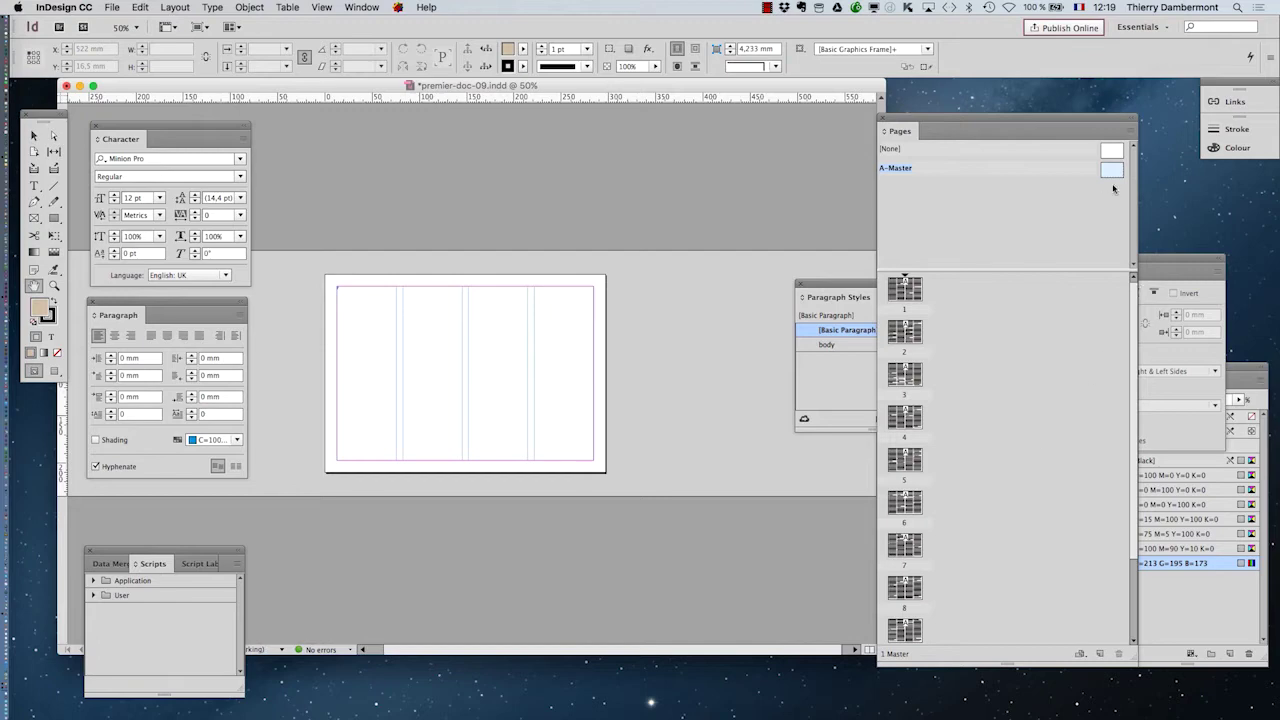
{"action": "left_click", "coordinate": [90, 551]}
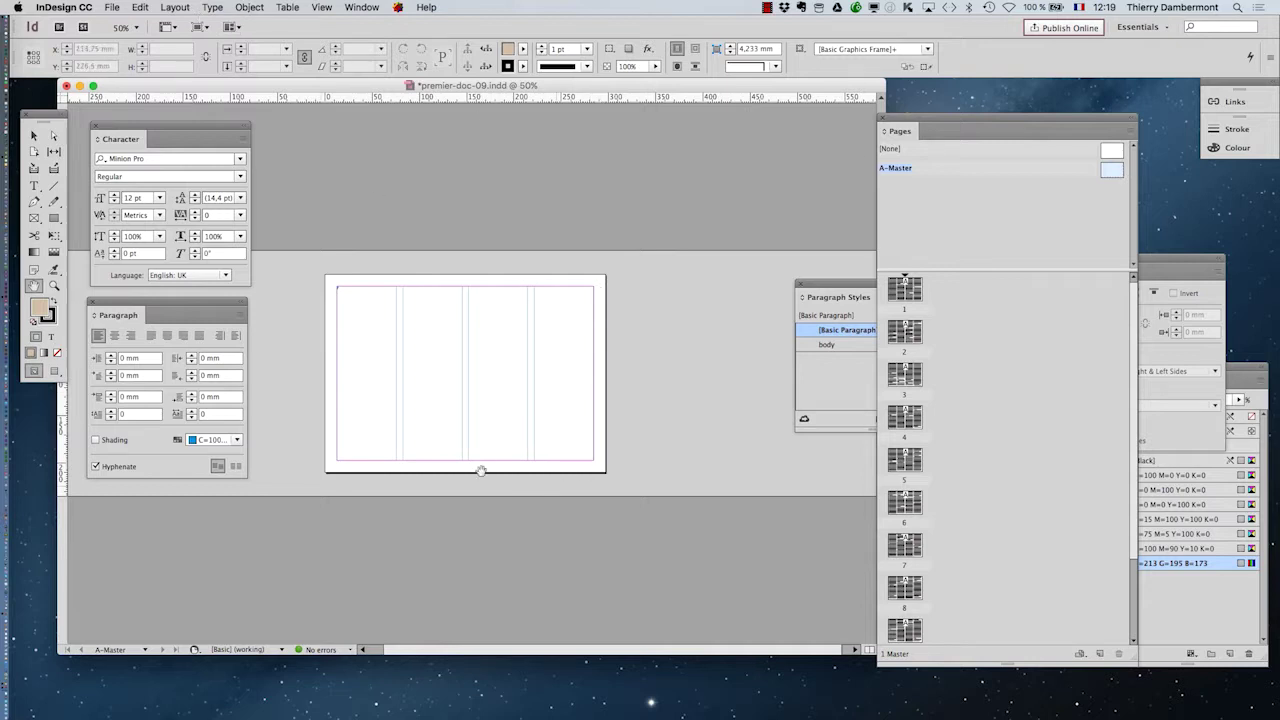
Set the A-Master's bottom margin to 30 mm in Margins and Columns and apply it.
{"action": "left_click", "coordinate": [175, 8]}
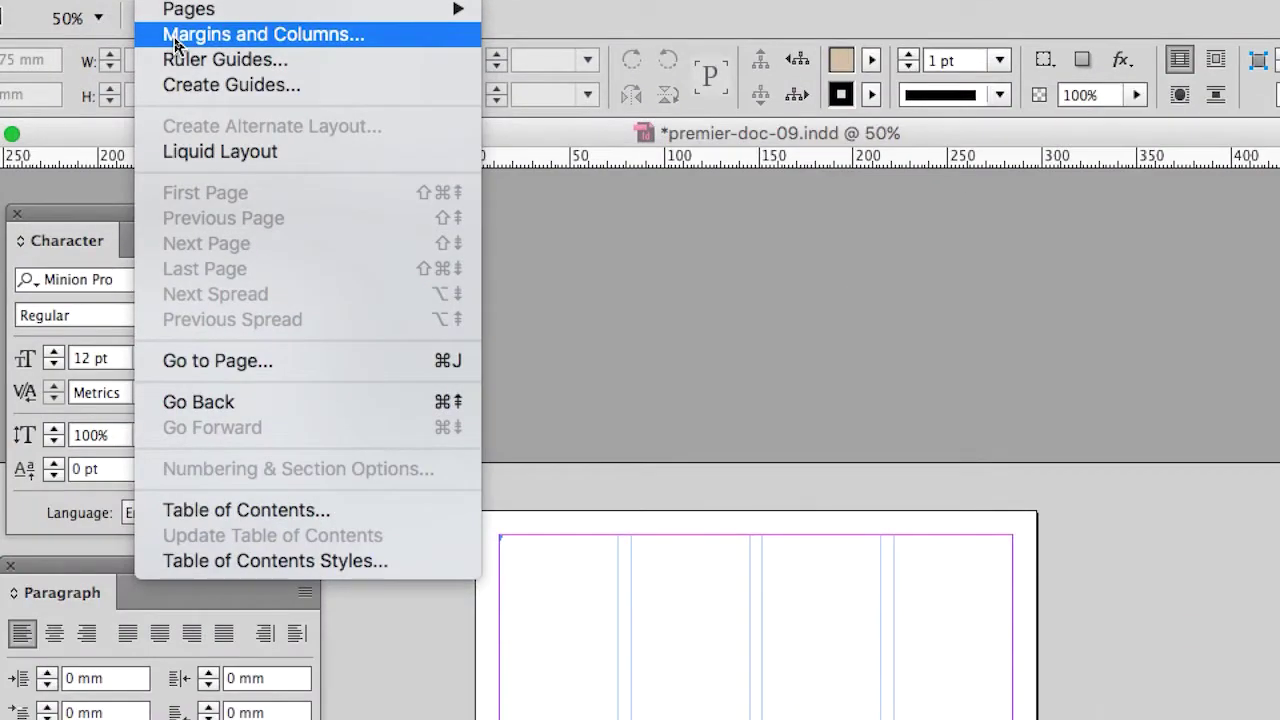
{"action": "left_click", "coordinate": [174, 40]}
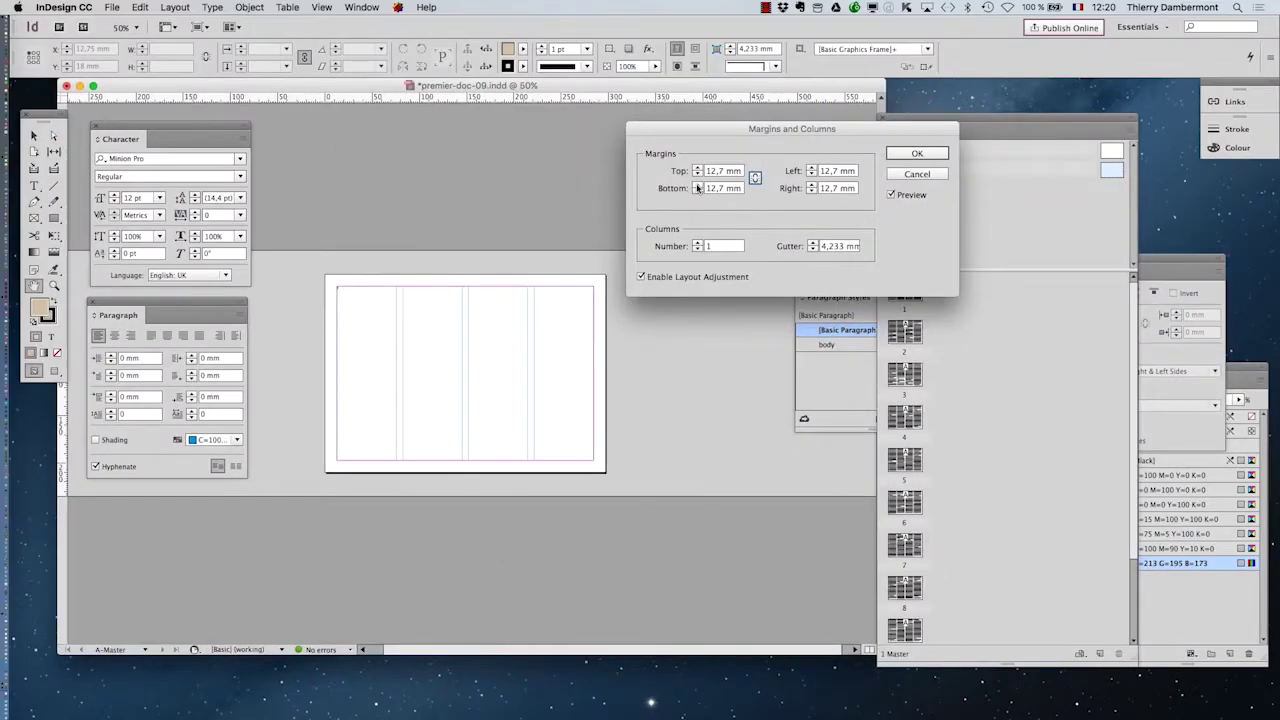
{"action": "left_click", "coordinate": [697, 185]}
{"action": "left_click", "coordinate": [697, 185]}
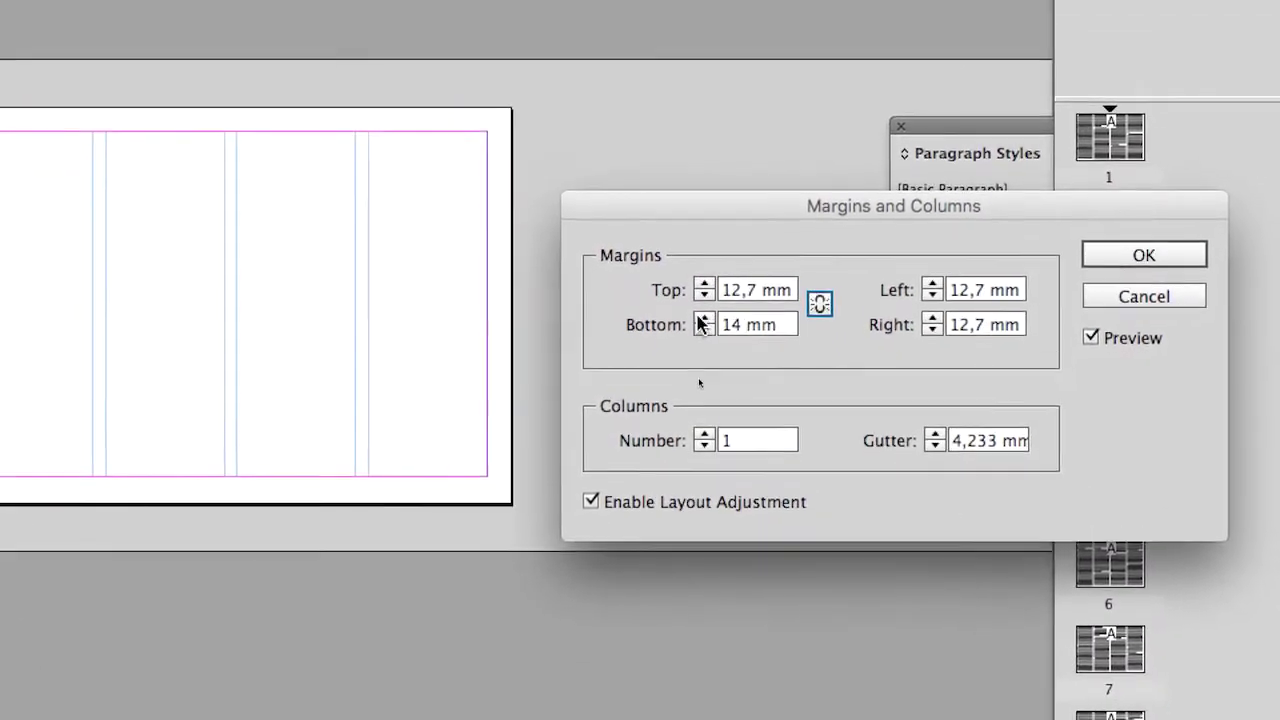
{"action": "left_click", "coordinate": [711, 351]}
{"action": "left_click", "coordinate": [711, 351]}
{"action": "left_click", "coordinate": [711, 351]}
{"action": "left_click", "coordinate": [711, 351]}
{"action": "left_click", "coordinate": [711, 351]}
{"action": "left_click", "coordinate": [711, 351]}
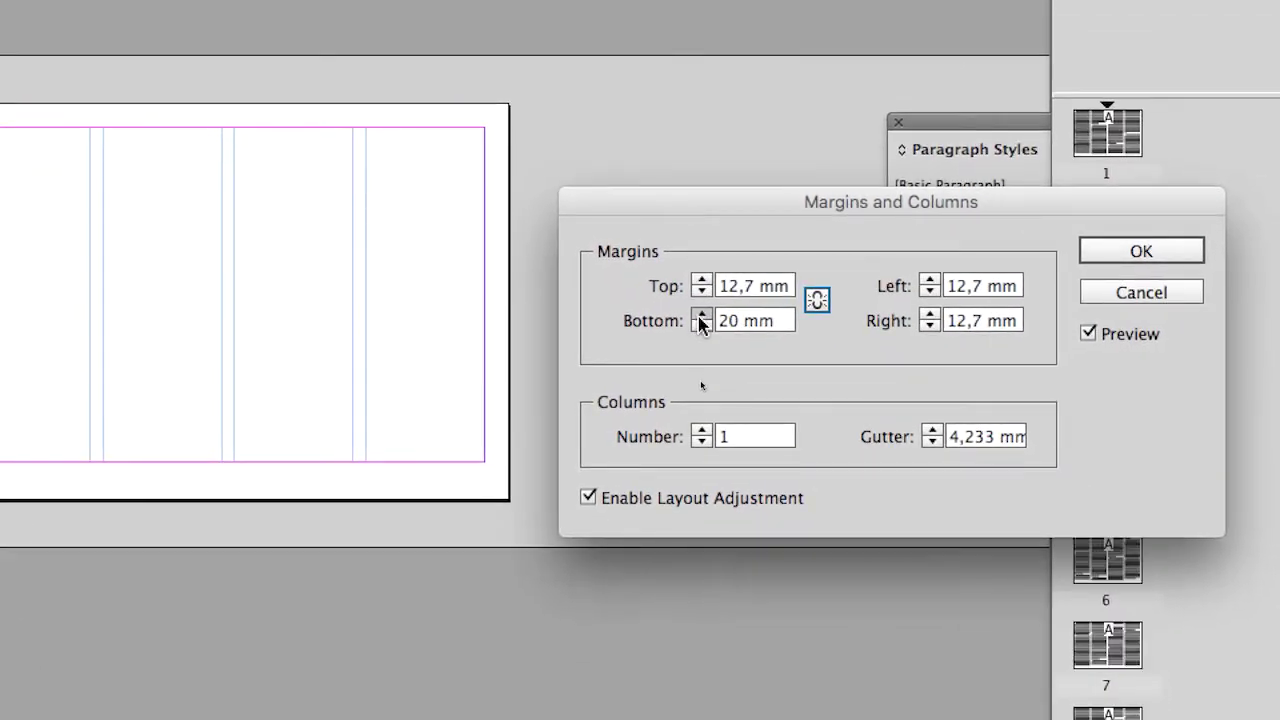
{"action": "left_click", "coordinate": [703, 314], "text": "shift"}
{"action": "left_click", "coordinate": [704, 324], "text": "shift"}
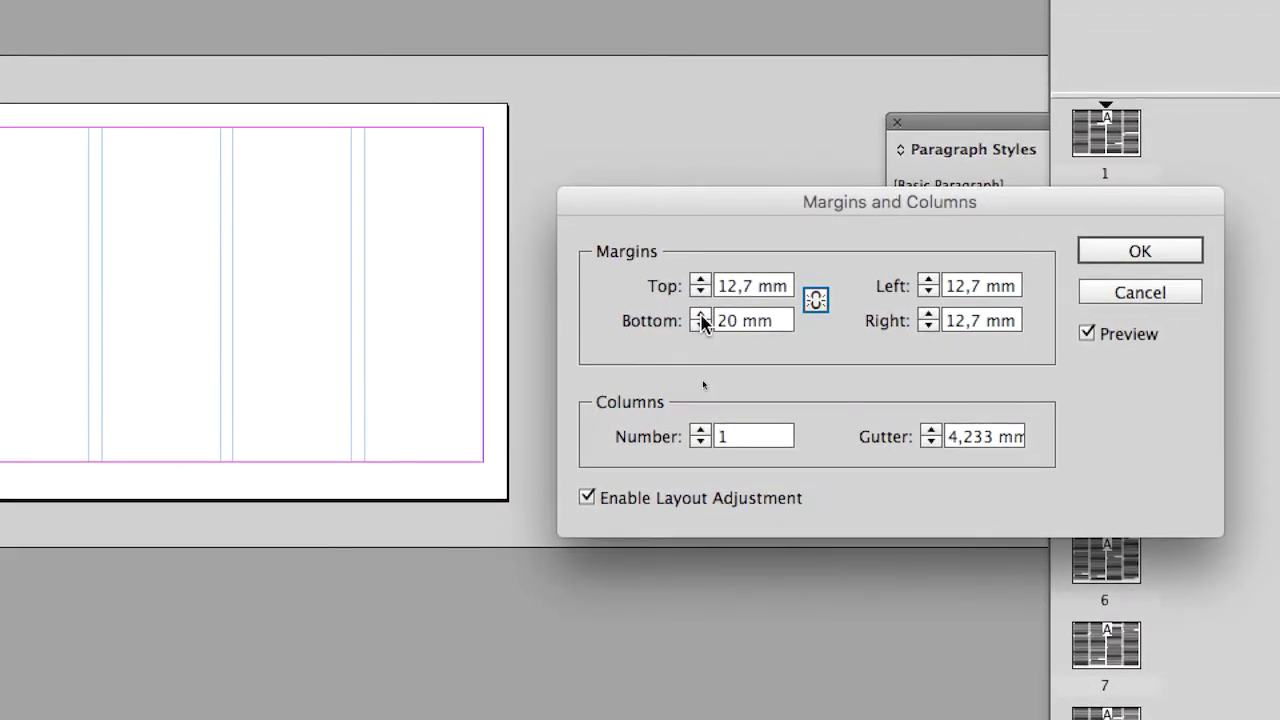
{"action": "left_click", "coordinate": [701, 313], "text": "shift"}
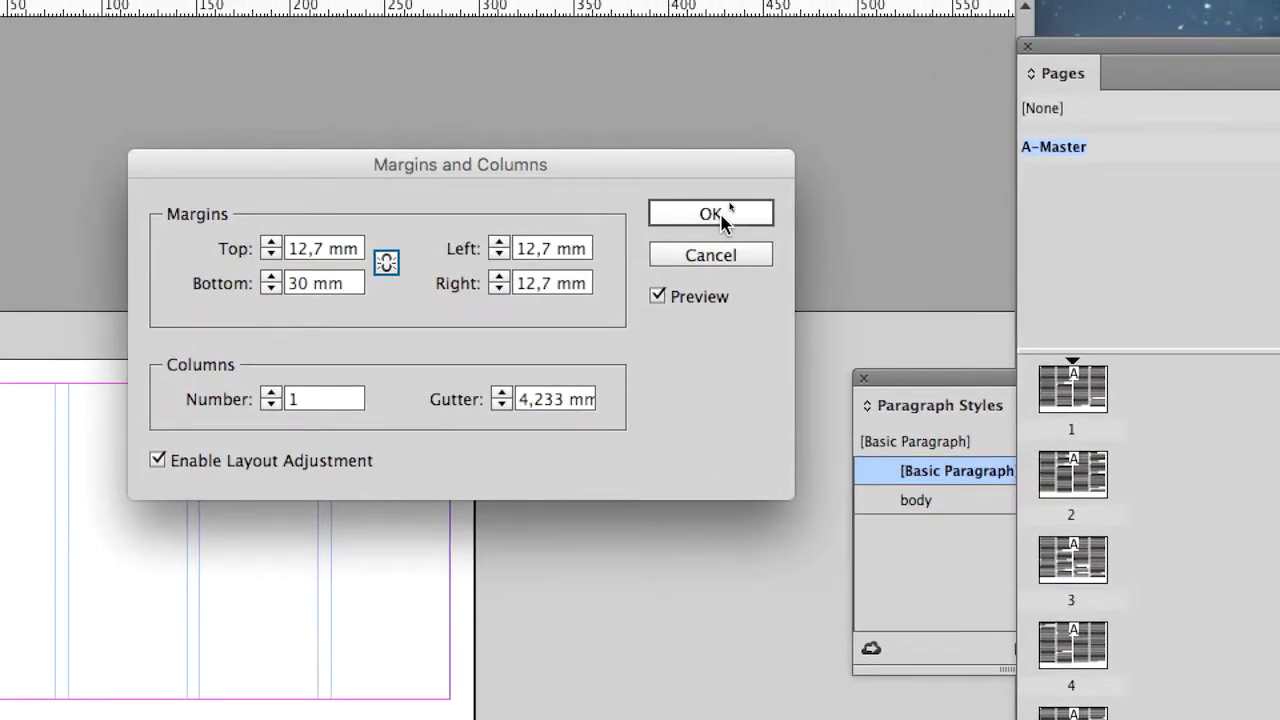
{"action": "left_click", "coordinate": [722, 215]}
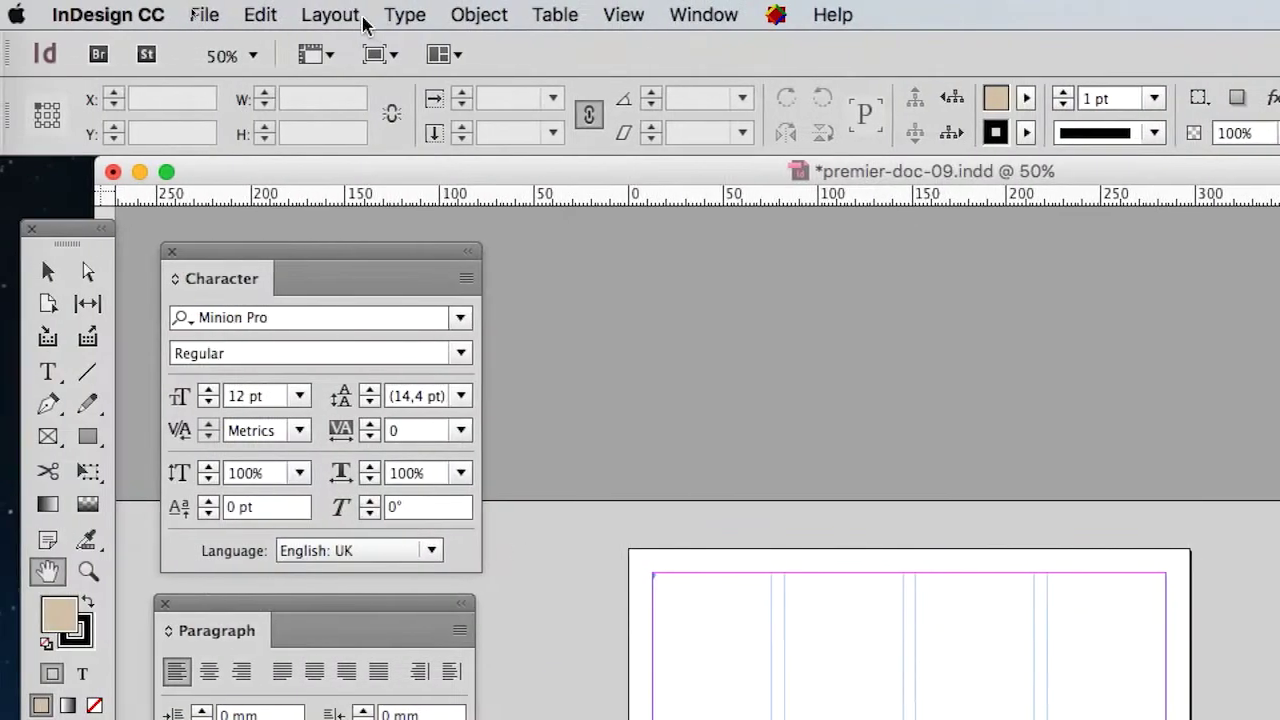
Try clearing the A-Master's top margin value and inspect the effect on page 4.
{"action": "left_click", "coordinate": [350, 16]}
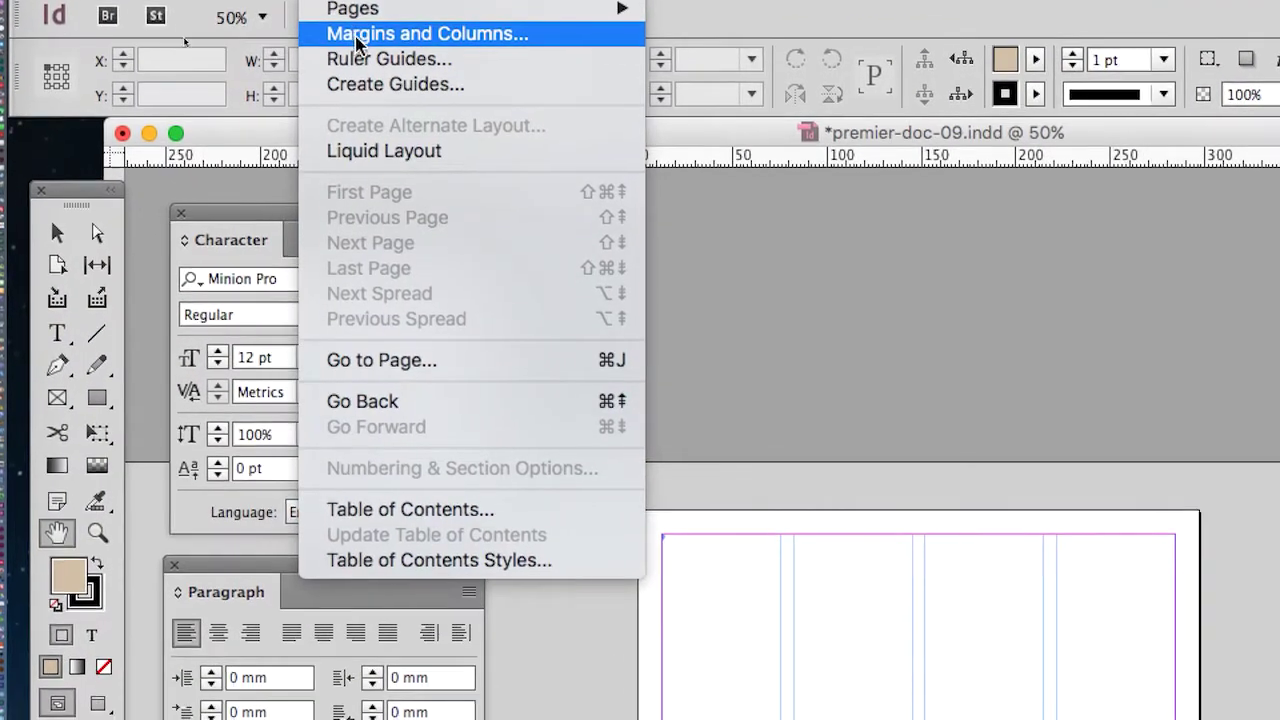
{"action": "left_click", "coordinate": [439, 77]}
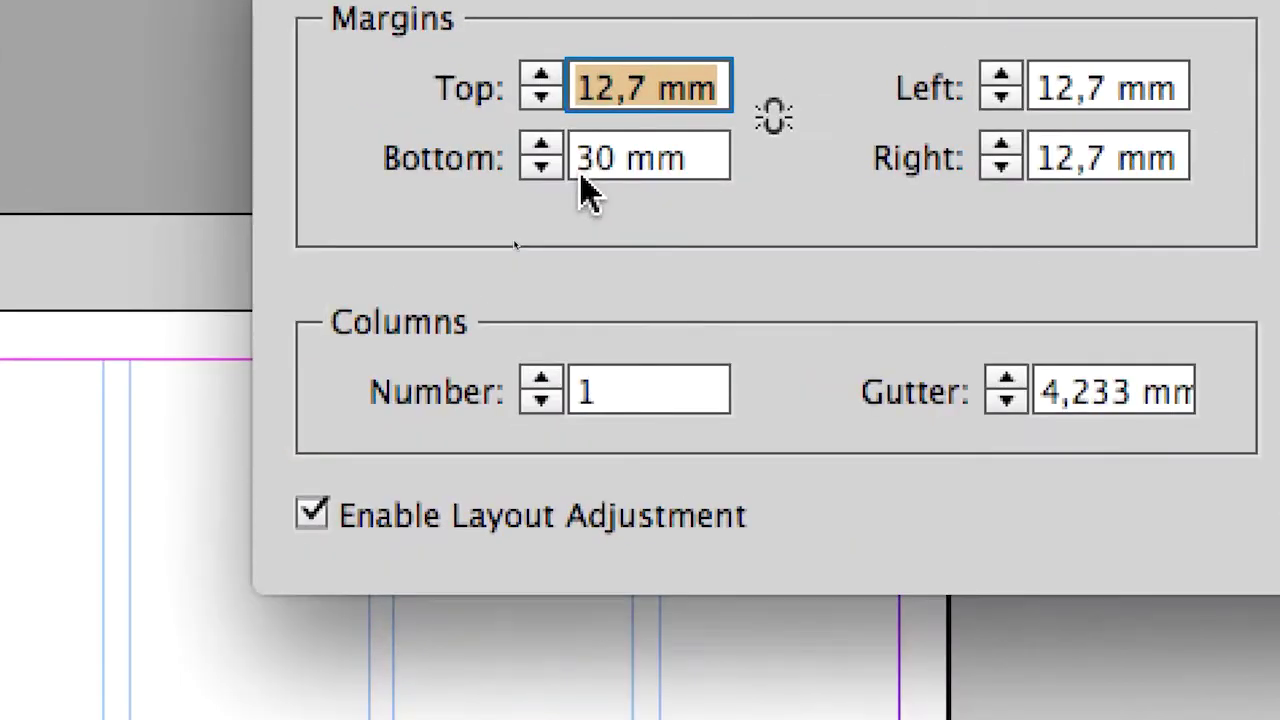
{"action": "key", "text": "BackSpace"}
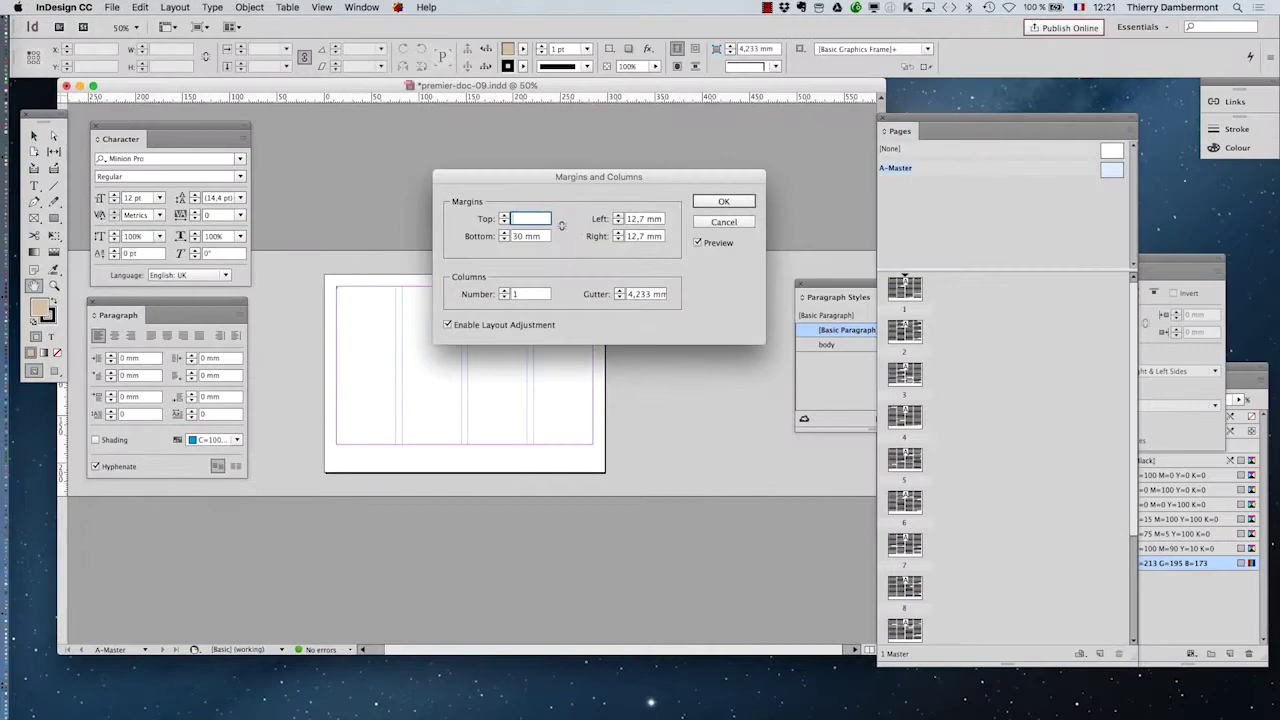
{"action": "key", "text": "Escape"}
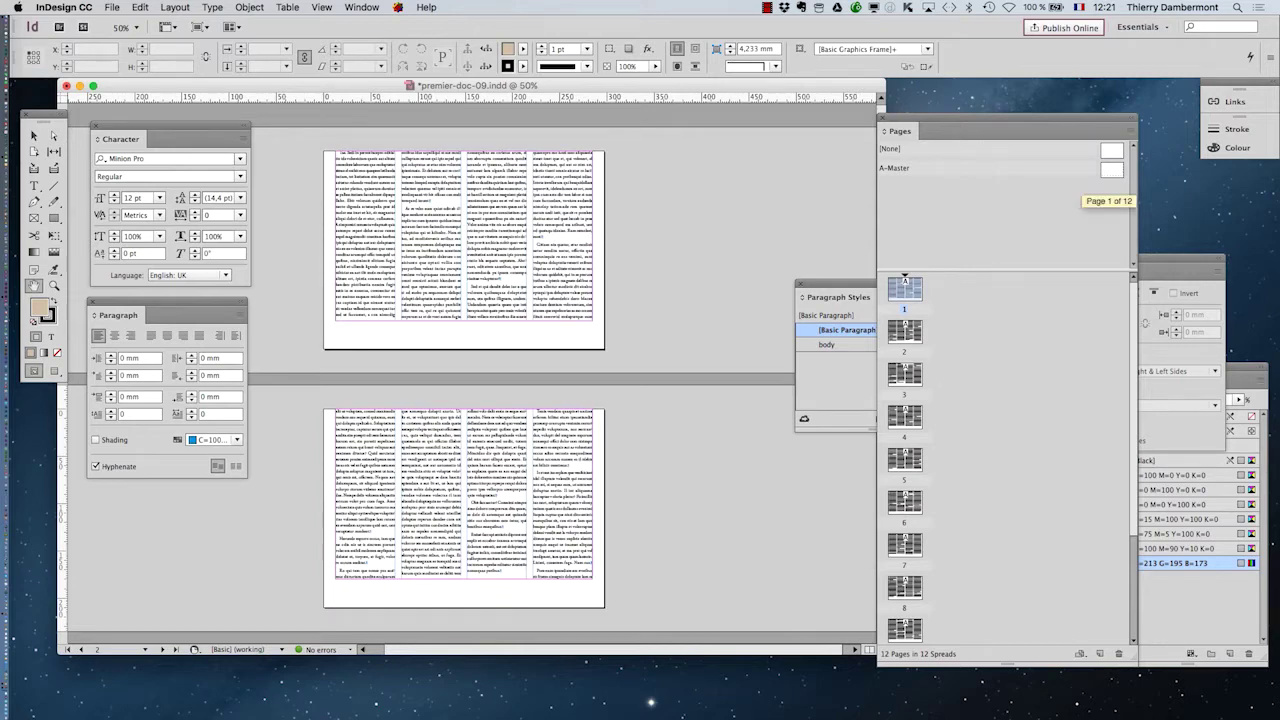
{"action": "double_click", "coordinate": [904, 416]}
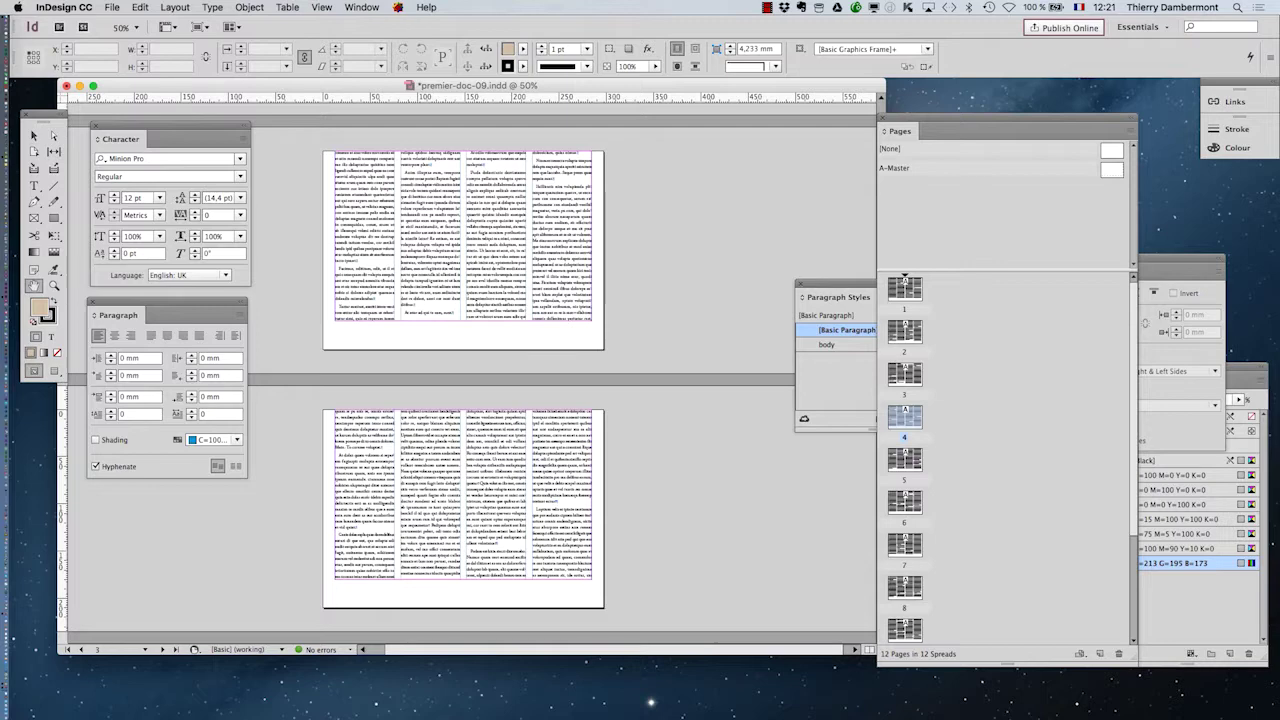
Reopen the A-Master's Margins and Columns settings and restore the top margin to 12,7 mm.
{"action": "double_click", "coordinate": [900, 168]}
{"action": "left_click", "coordinate": [175, 7]}
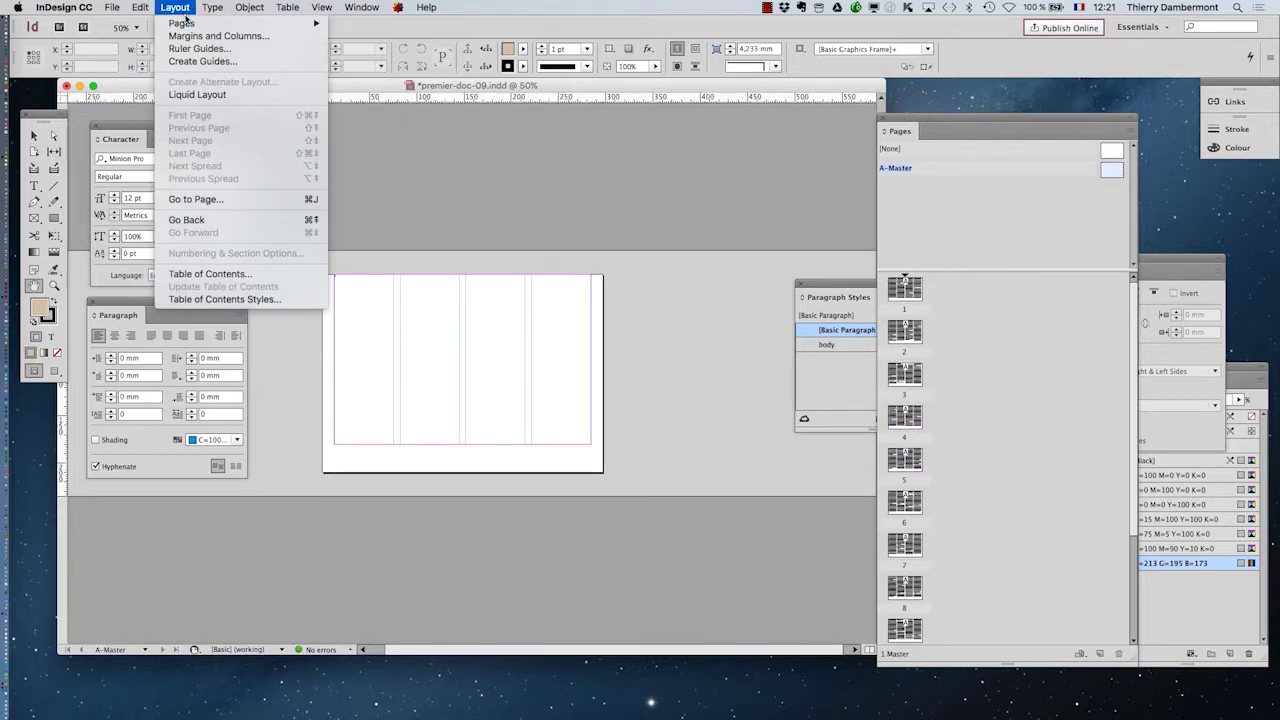
{"action": "left_click", "coordinate": [210, 39]}
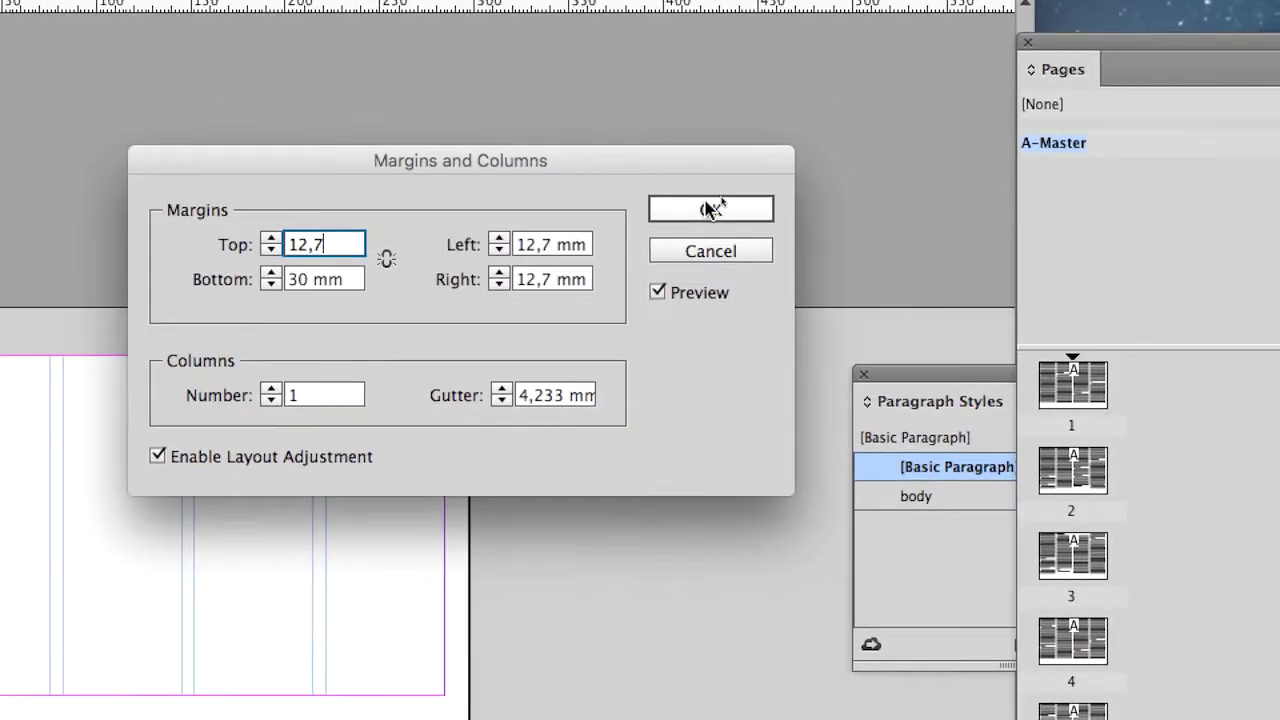
{"action": "left_click", "coordinate": [778, 194]}
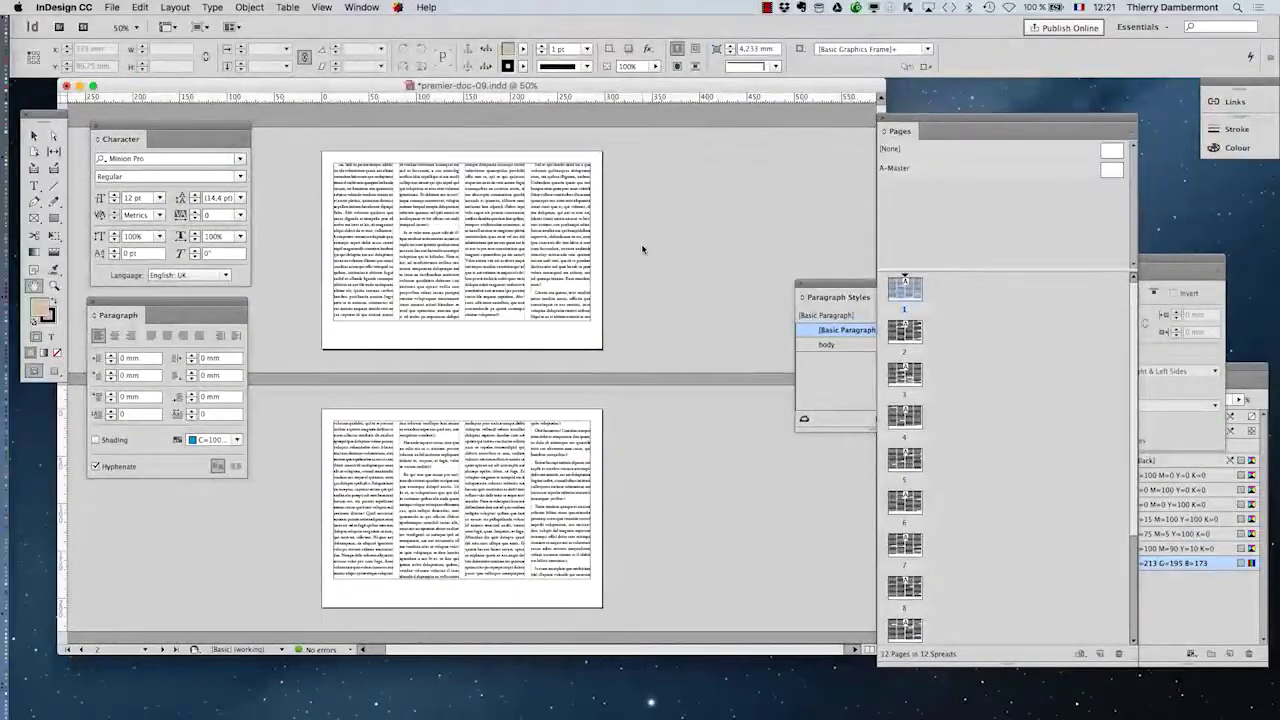
Save the document under the new name premier-doc-10.indd in the B1A1 ID folder.
{"action": "left_click", "coordinate": [110, 6]}
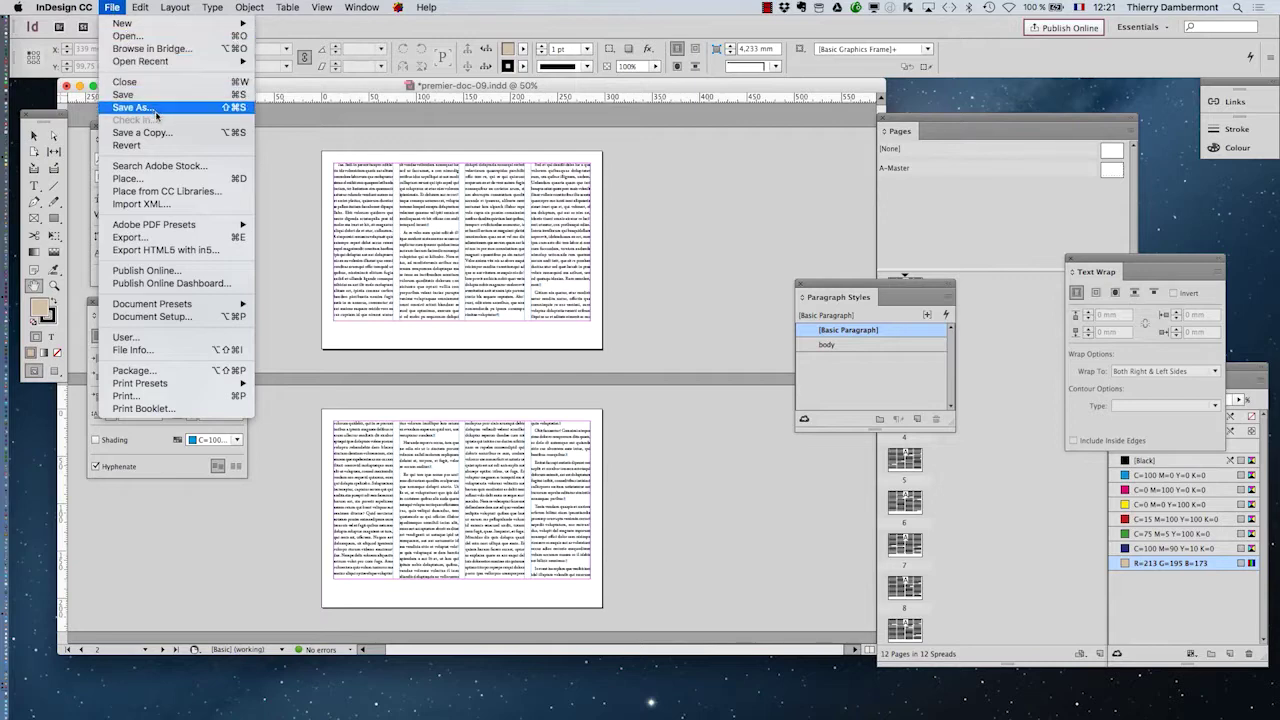
{"action": "left_click", "coordinate": [120, 103]}
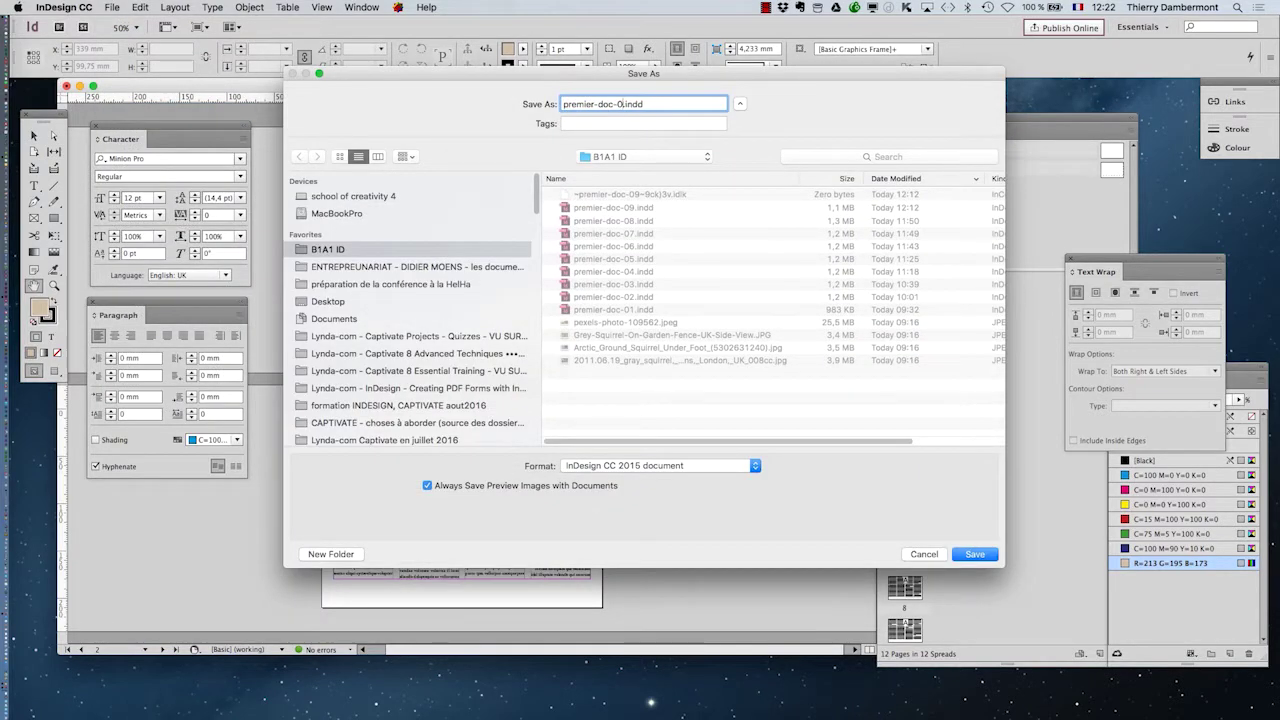
{"action": "left_click", "coordinate": [975, 554]}
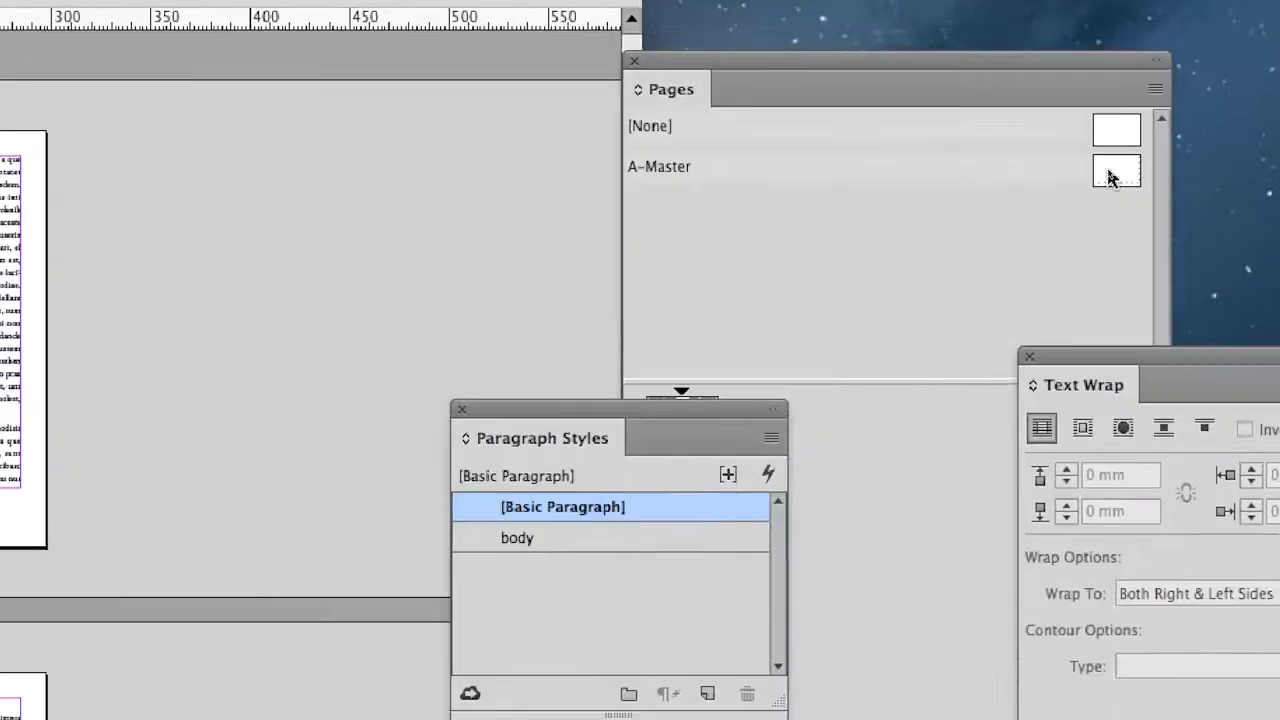
Open the A-Master page, bring the Tools panel over the page and activate the Type tool.
{"action": "double_click", "coordinate": [1110, 178]}
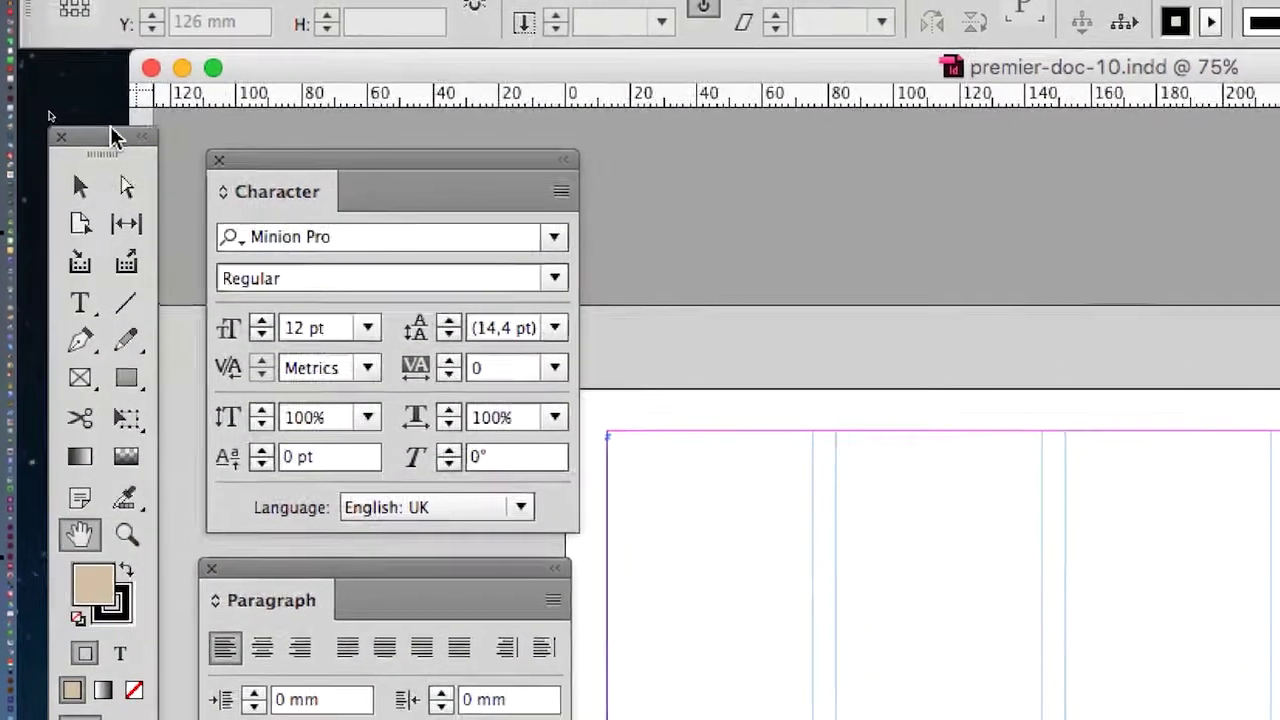
{"action": "left_click_drag", "start_coordinate": [118, 95], "coordinate": [1245, 297]}
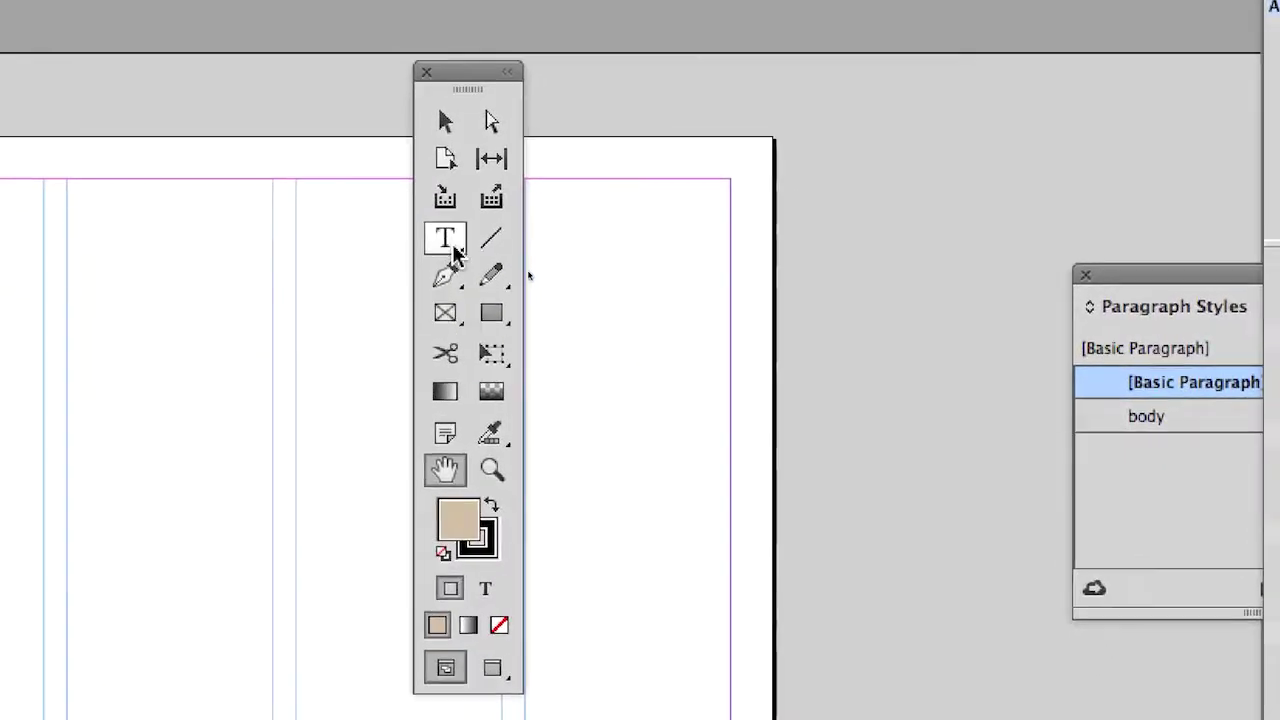
{"action": "left_click", "coordinate": [437, 357]}
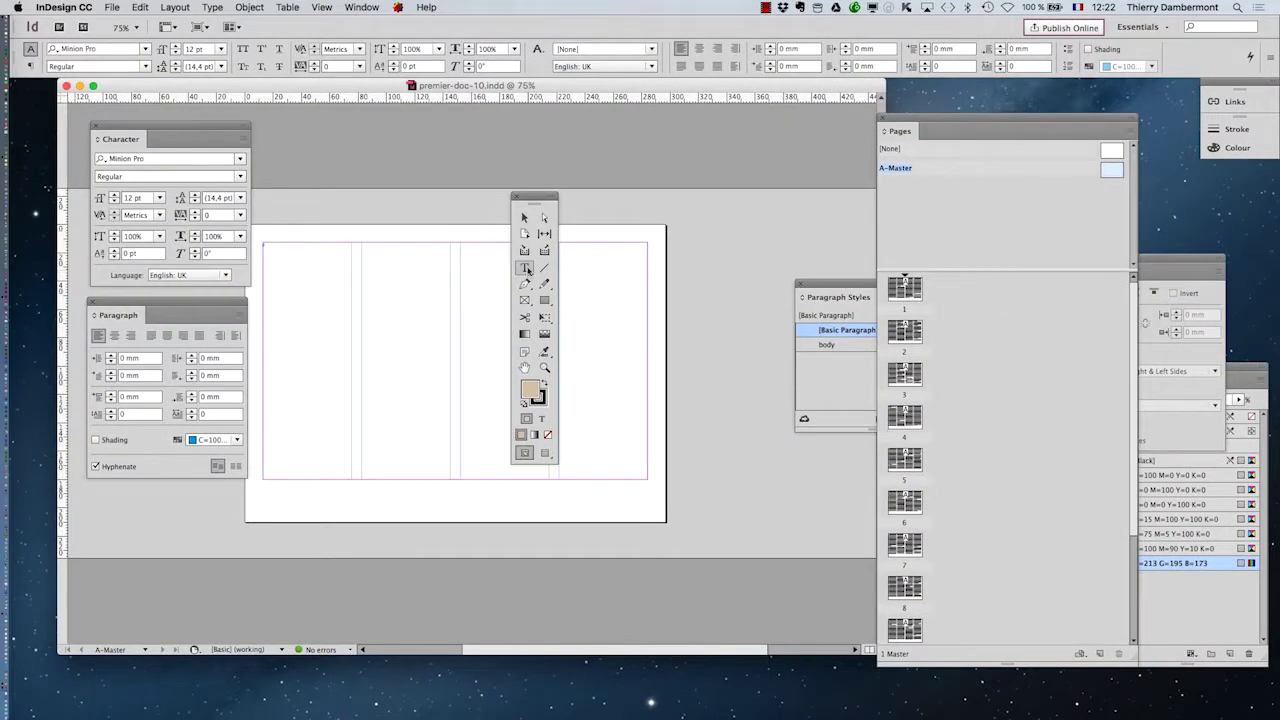
Show the Layers panel near the A-Master page and select the page's main text frame with the Selection tool.
{"action": "left_click", "coordinate": [362, 7]}
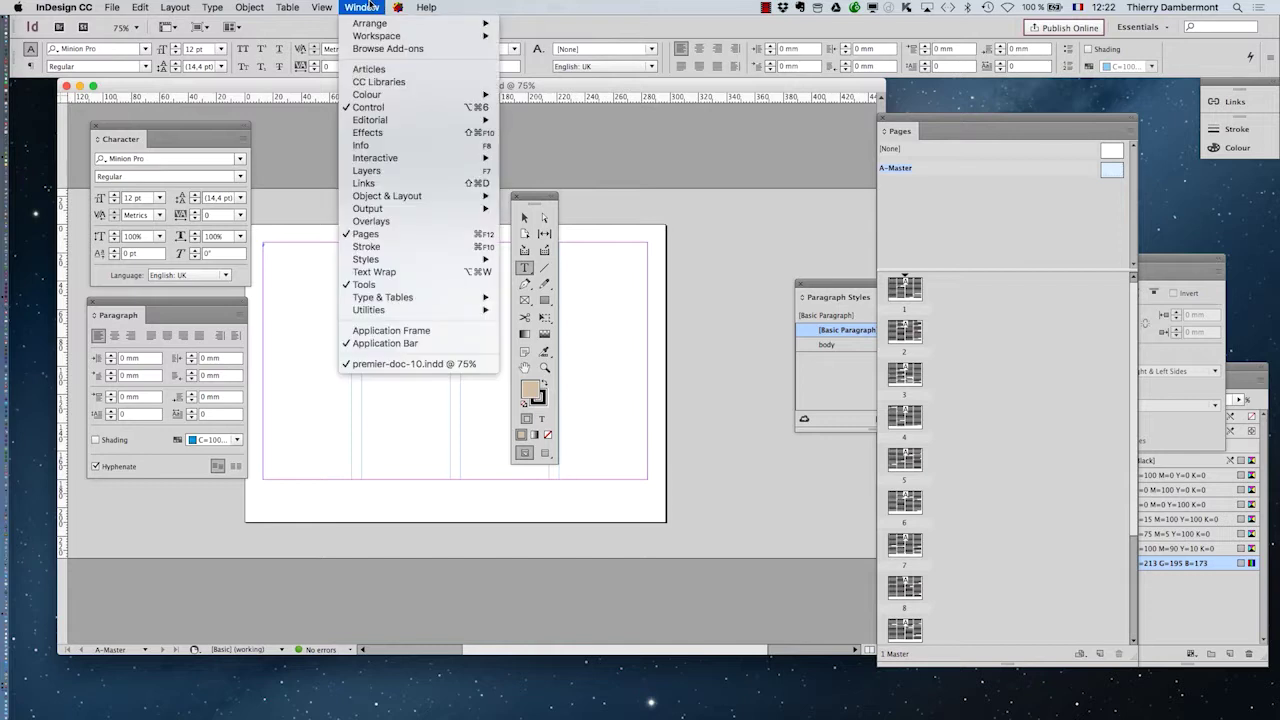
{"action": "left_click", "coordinate": [394, 171]}
{"action": "left_click_drag", "start_coordinate": [820, 630], "coordinate": [727, 221]}
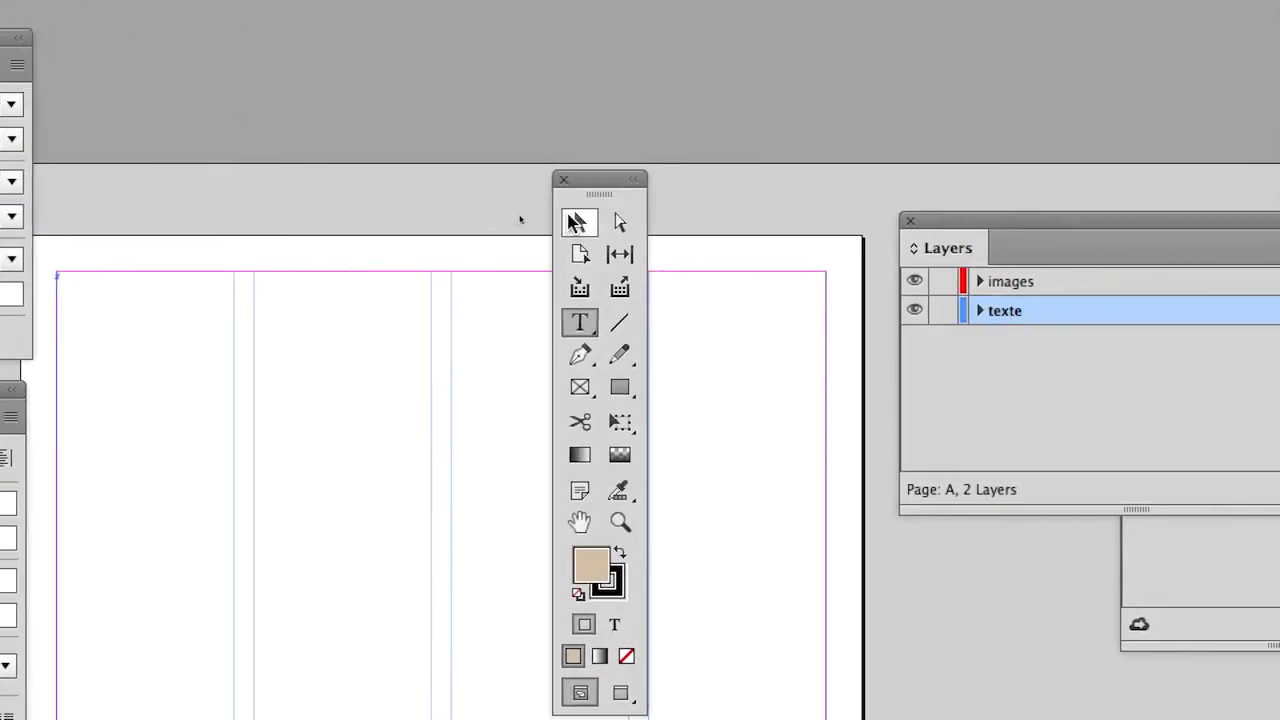
{"action": "left_click", "coordinate": [322, 217]}
{"action": "left_click", "coordinate": [662, 282]}
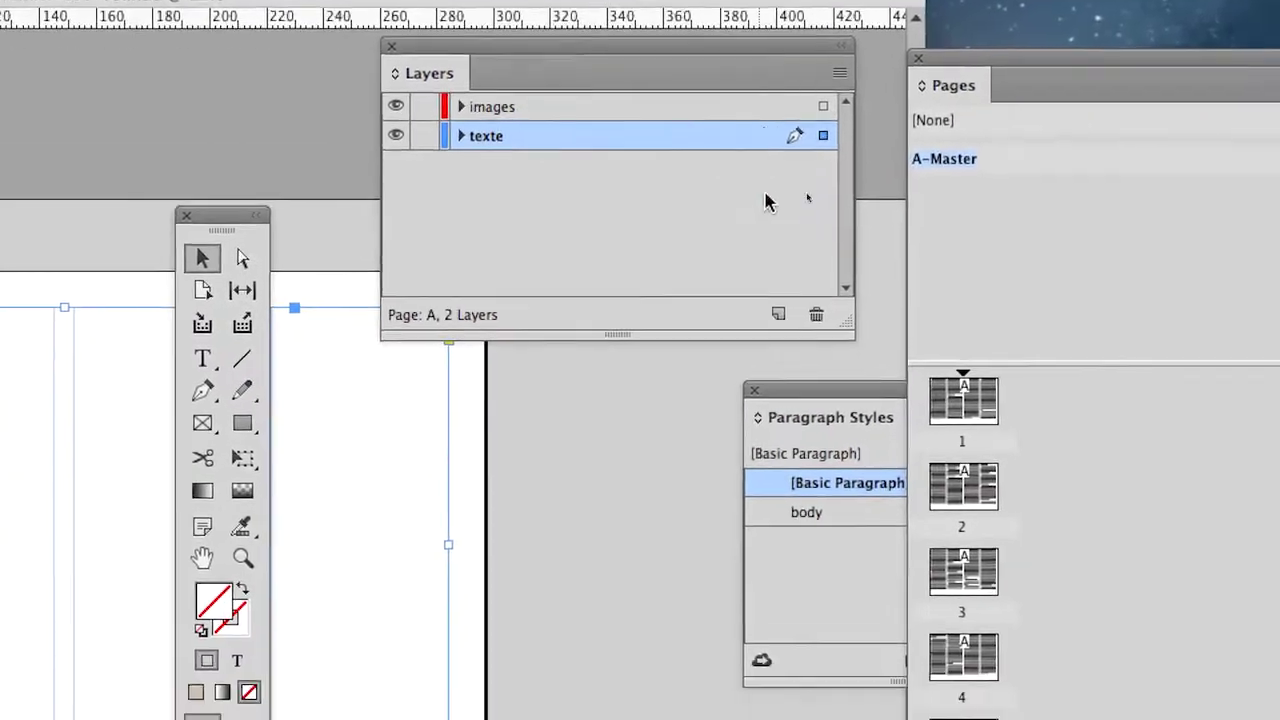
Create a new layer on the master page and name it numerotation, keeping its green colour.
{"action": "left_click", "coordinate": [778, 314]}
{"action": "double_click", "coordinate": [482, 140]}
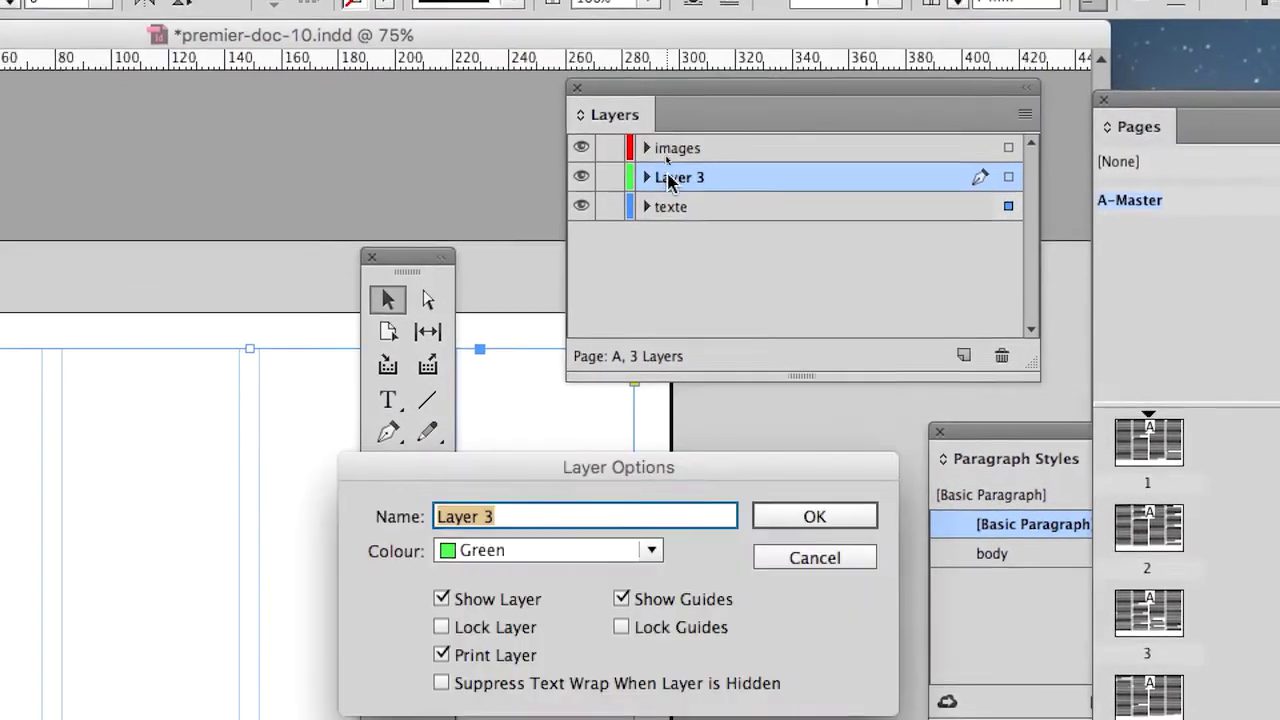
{"action": "type", "text": "numeroation"}
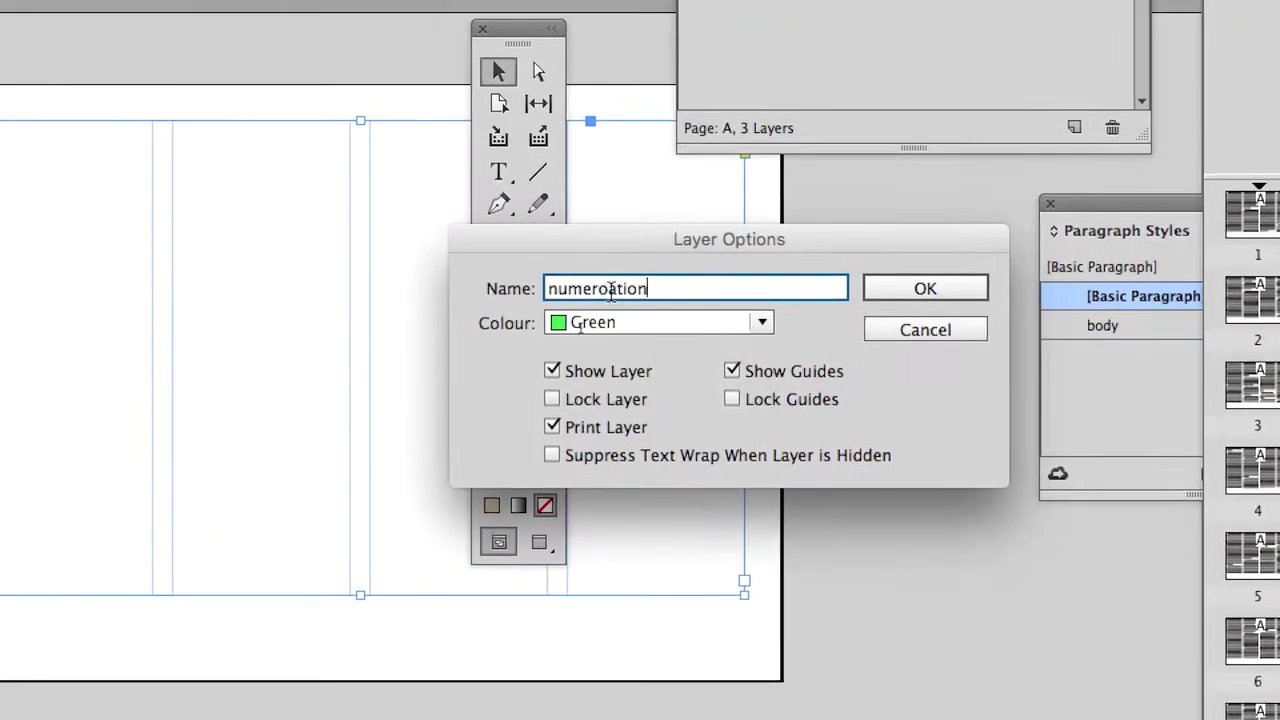
{"action": "left_click", "coordinate": [485, 503]}
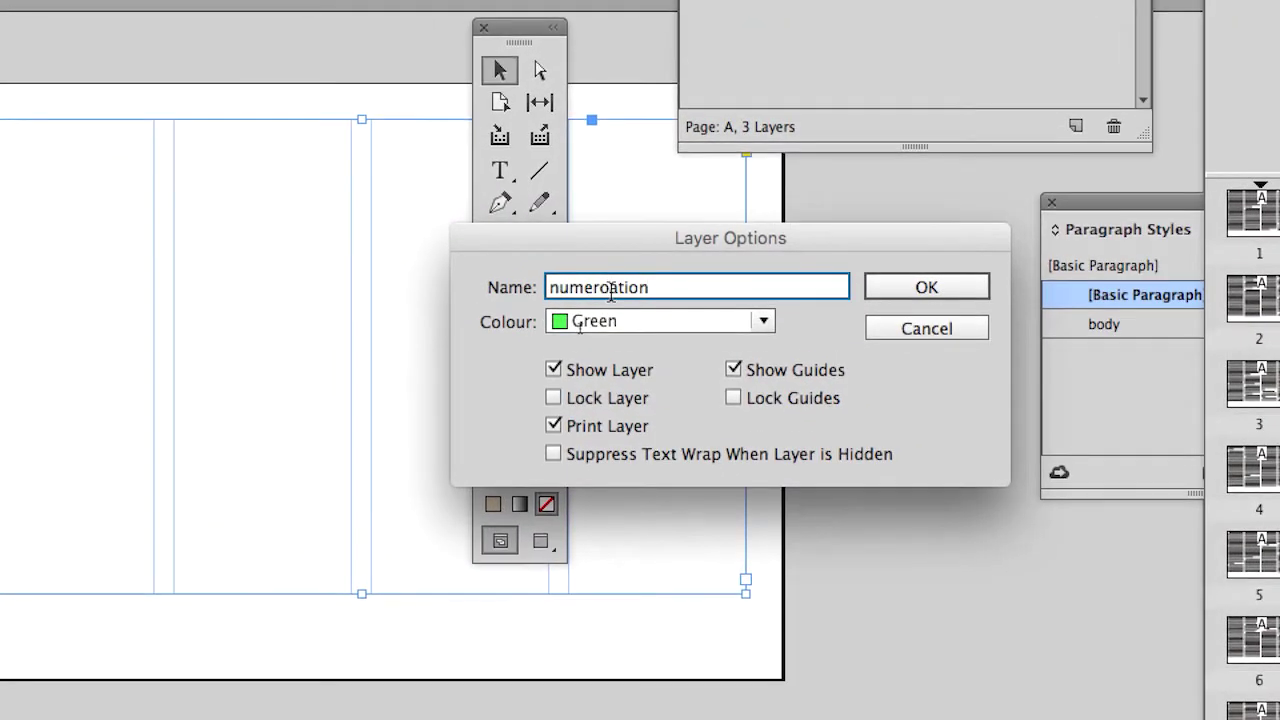
{"action": "type", "text": "t"}
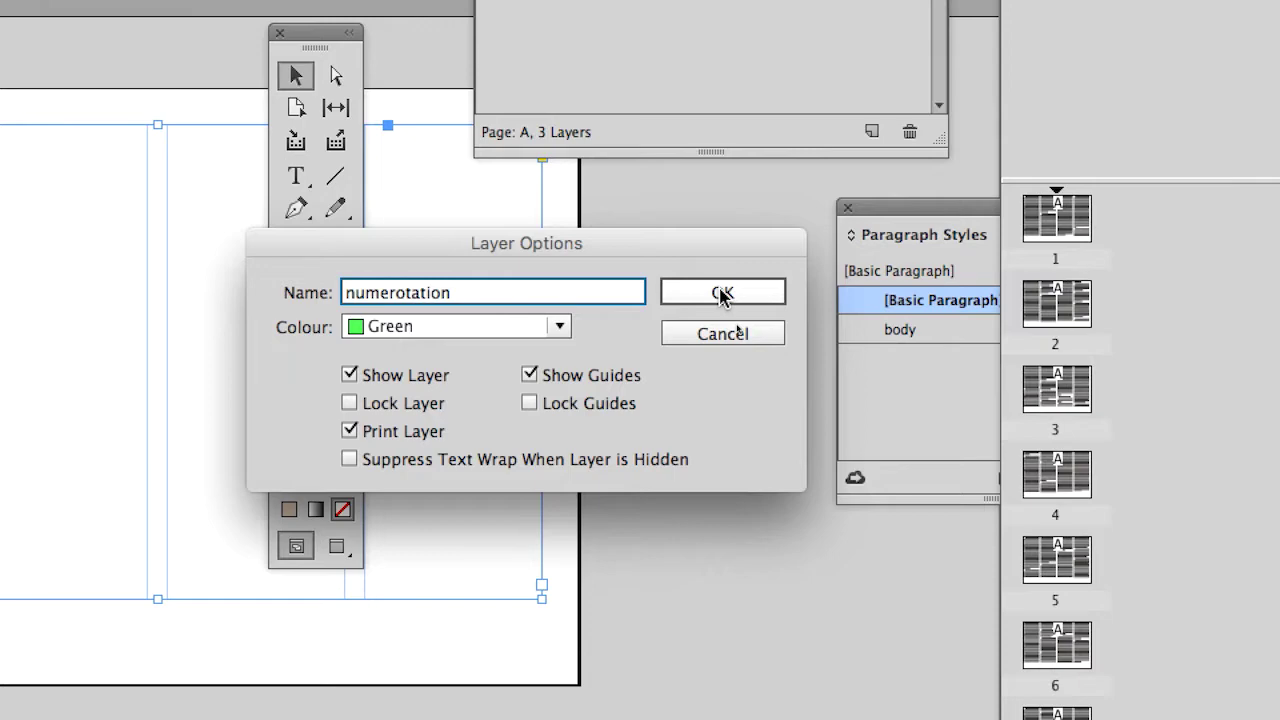
{"action": "left_click", "coordinate": [721, 293]}
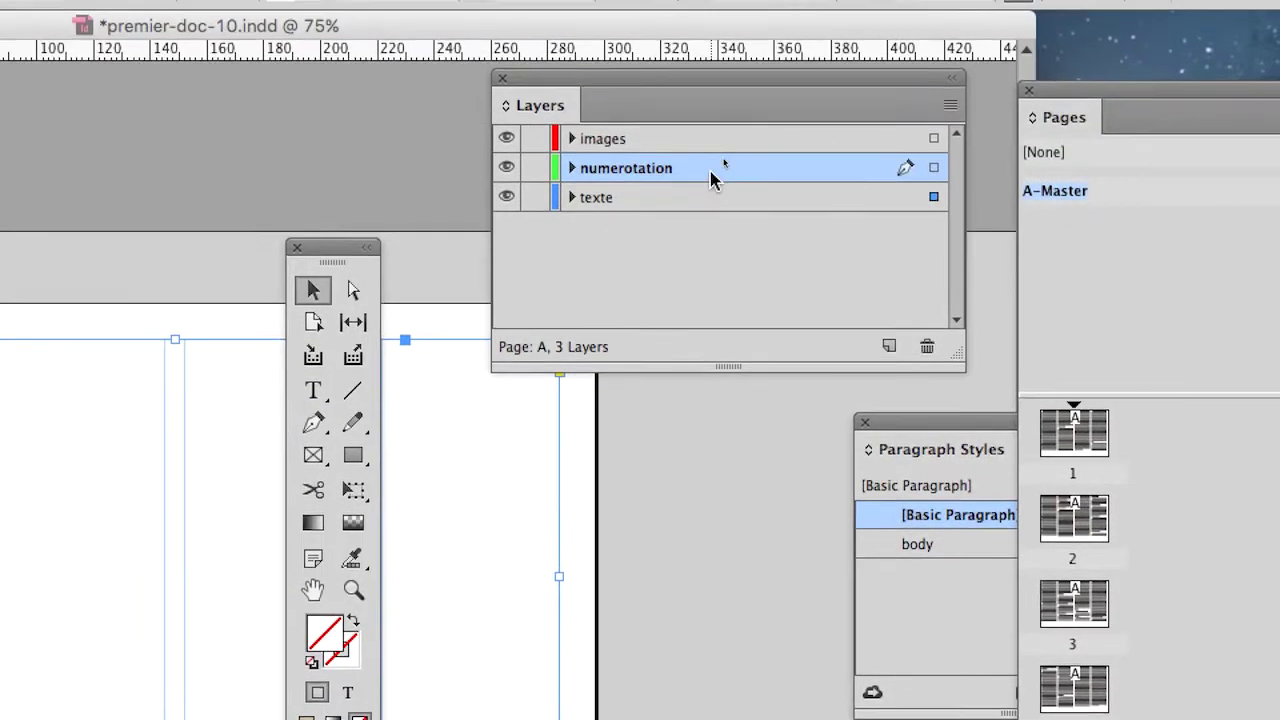
Place the numerotation layer above the other layers and lock the images and texte layers.
{"action": "left_click_drag", "start_coordinate": [708, 160], "coordinate": [711, 146]}
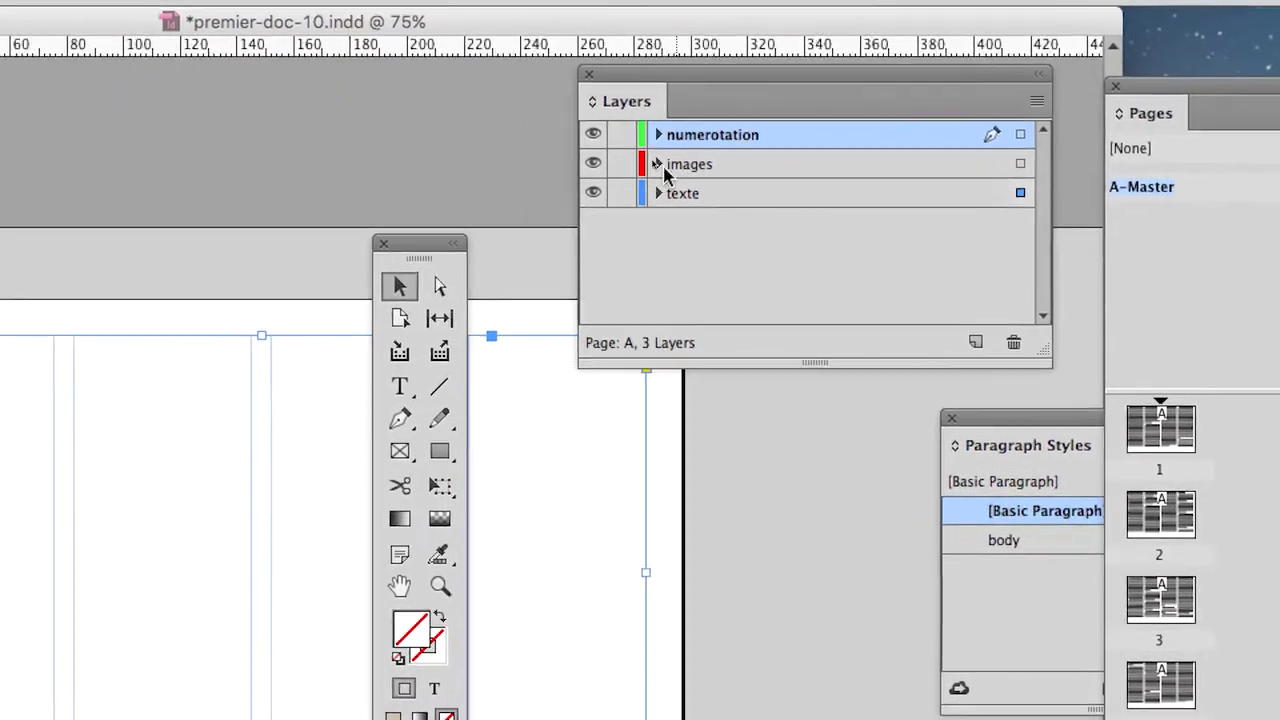
{"action": "left_click", "coordinate": [538, 185]}
{"action": "left_click", "coordinate": [538, 214]}
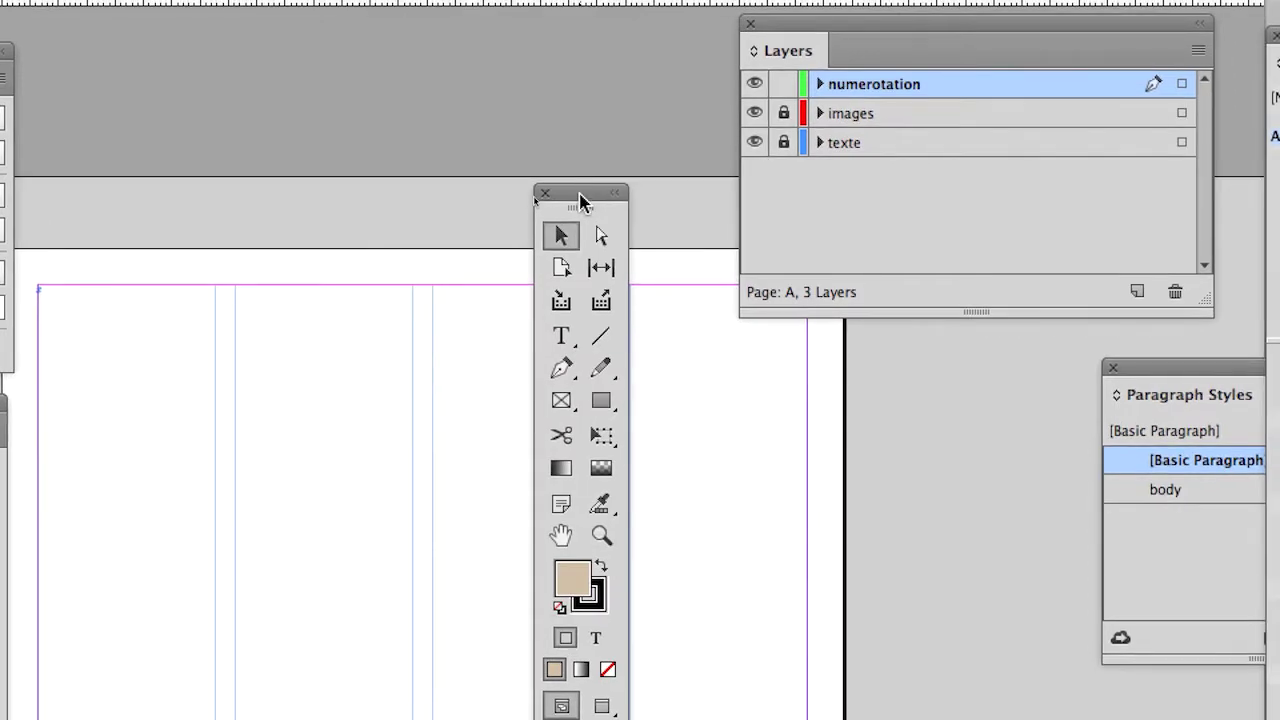
Draw a small text frame on the numerotation layer, in the A-Master's bottom margin near the middle of the page width.
{"action": "left_click_drag", "start_coordinate": [585, 203], "coordinate": [1005, 212]}
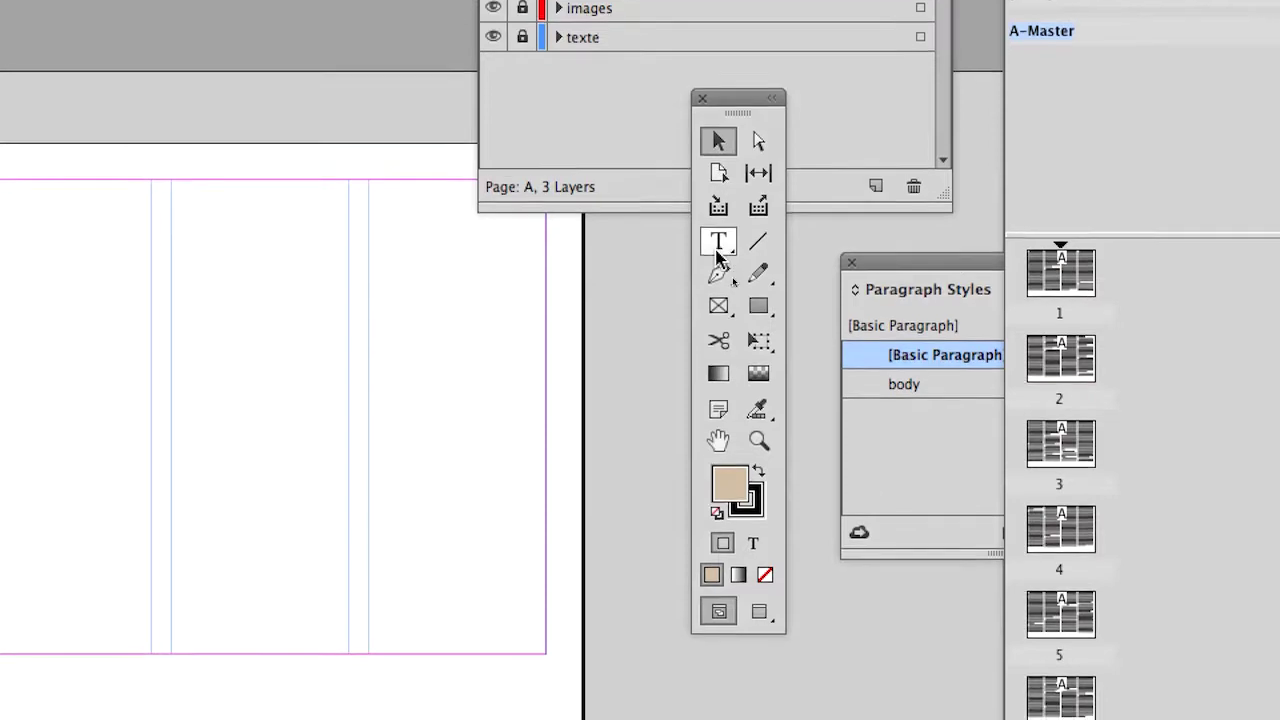
{"action": "left_click", "coordinate": [717, 250]}
{"action": "left_click_drag", "start_coordinate": [137, 668], "coordinate": [138, 669]}
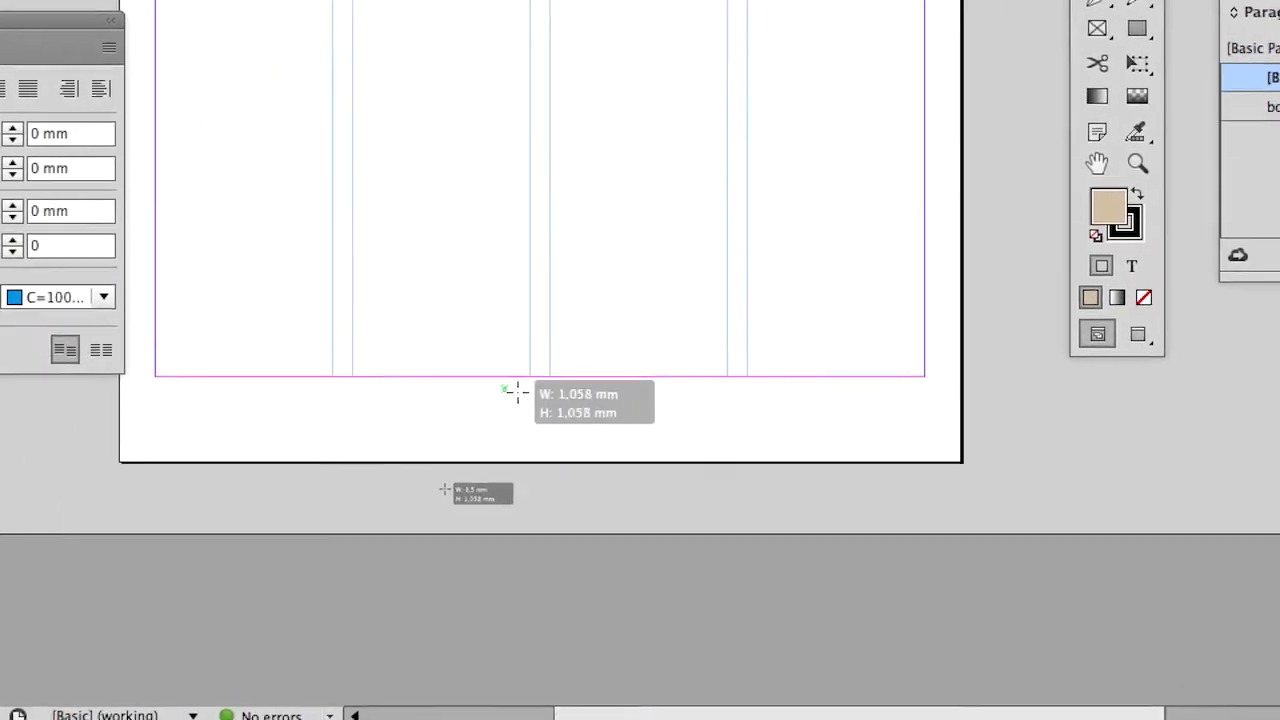
{"action": "left_click_drag", "start_coordinate": [517, 392], "coordinate": [576, 433]}
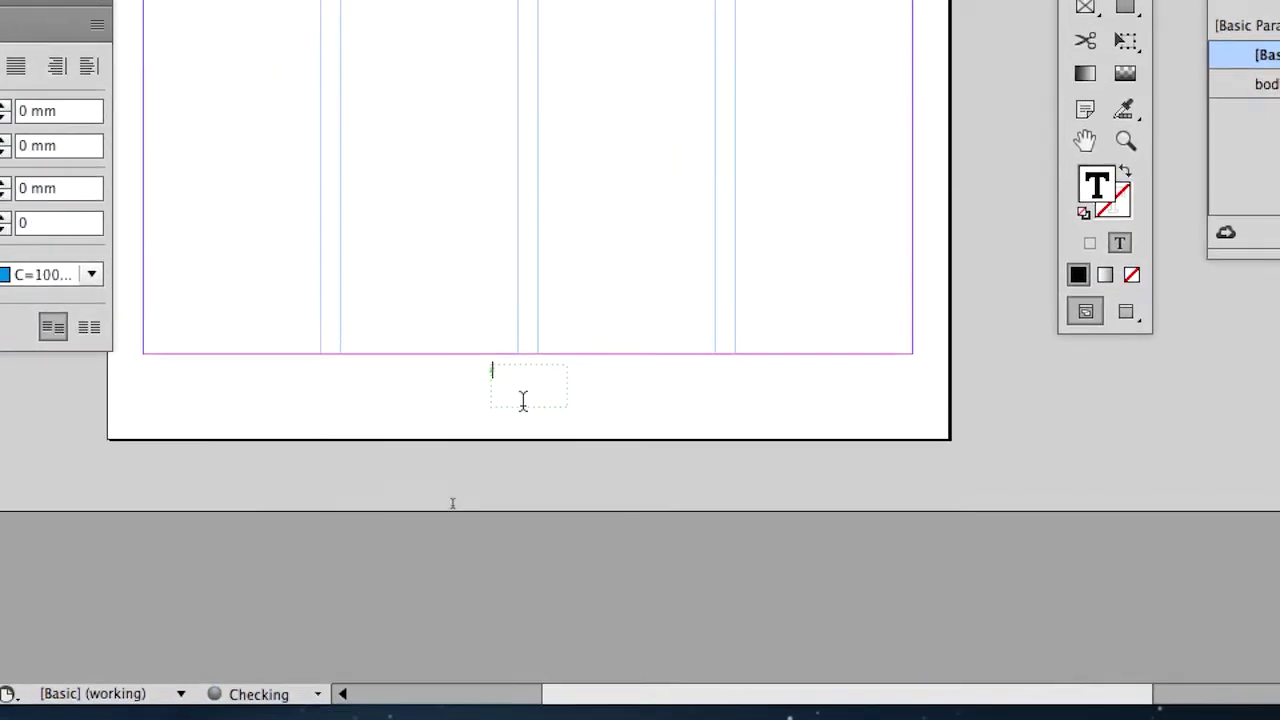
{"action": "key", "text": "ctrl+="}
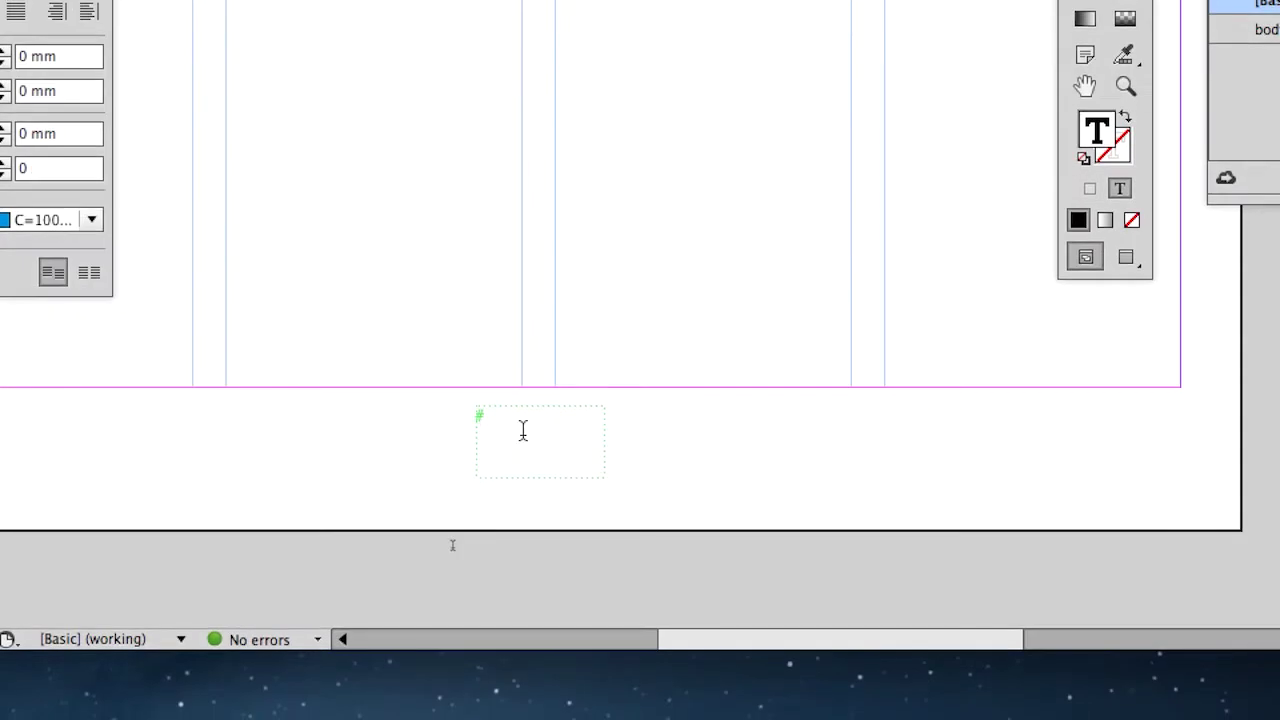
{"action": "scroll", "coordinate": [522, 430], "scroll_direction": "up", "scroll_amount": 3, "text": "alt"}
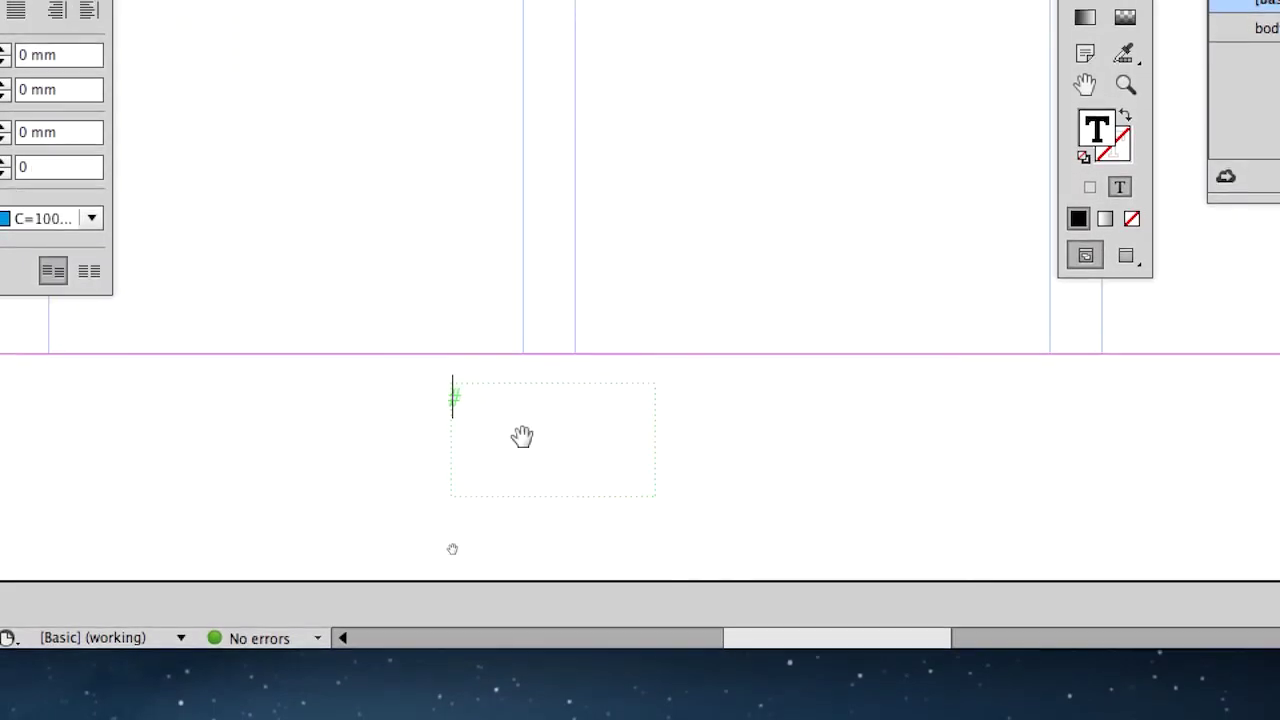
Insert a Current Page Number marker in the new text frame, and delete it again.
{"action": "right_click", "coordinate": [522, 431]}
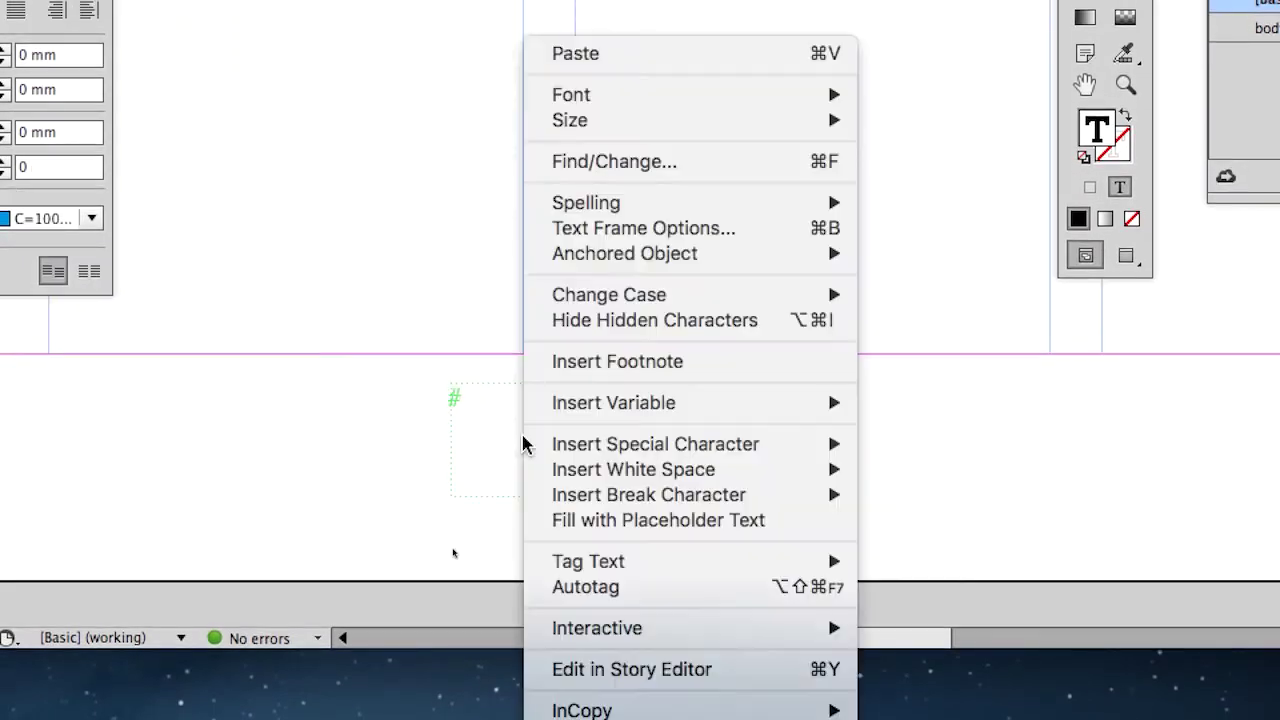
{"action": "mouse_move", "coordinate": [546, 442]}
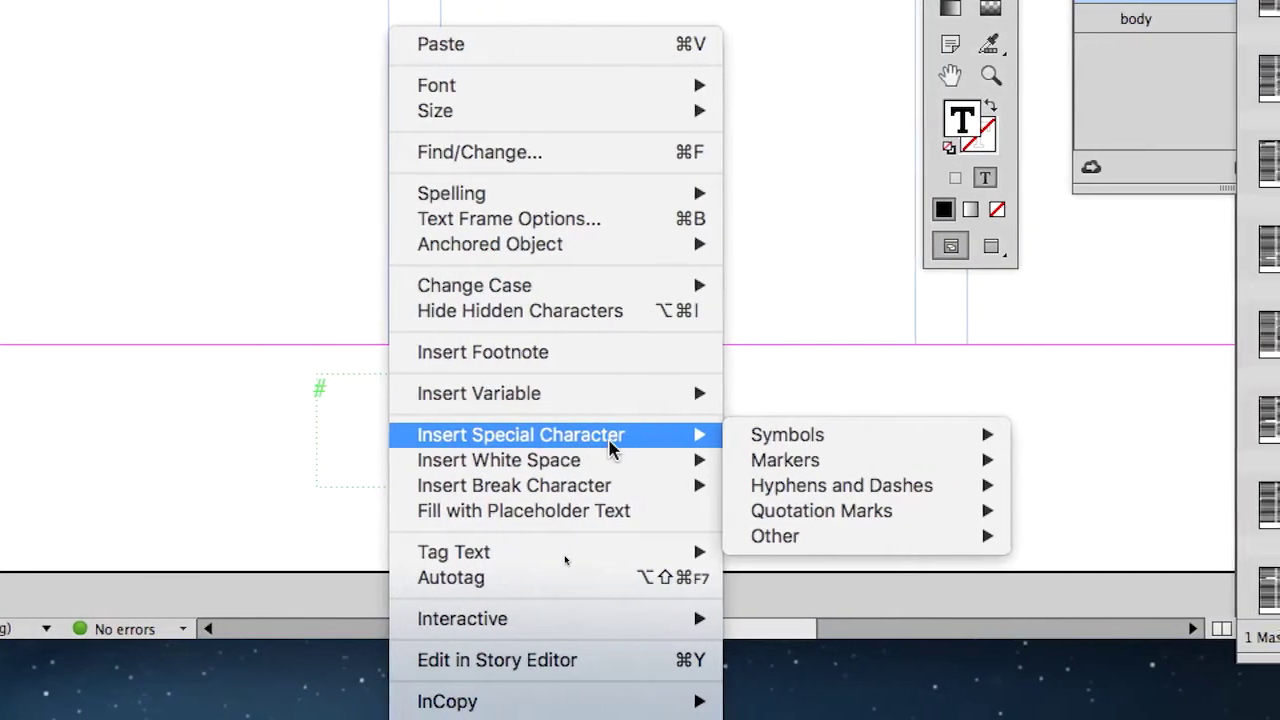
{"action": "mouse_move", "coordinate": [835, 460]}
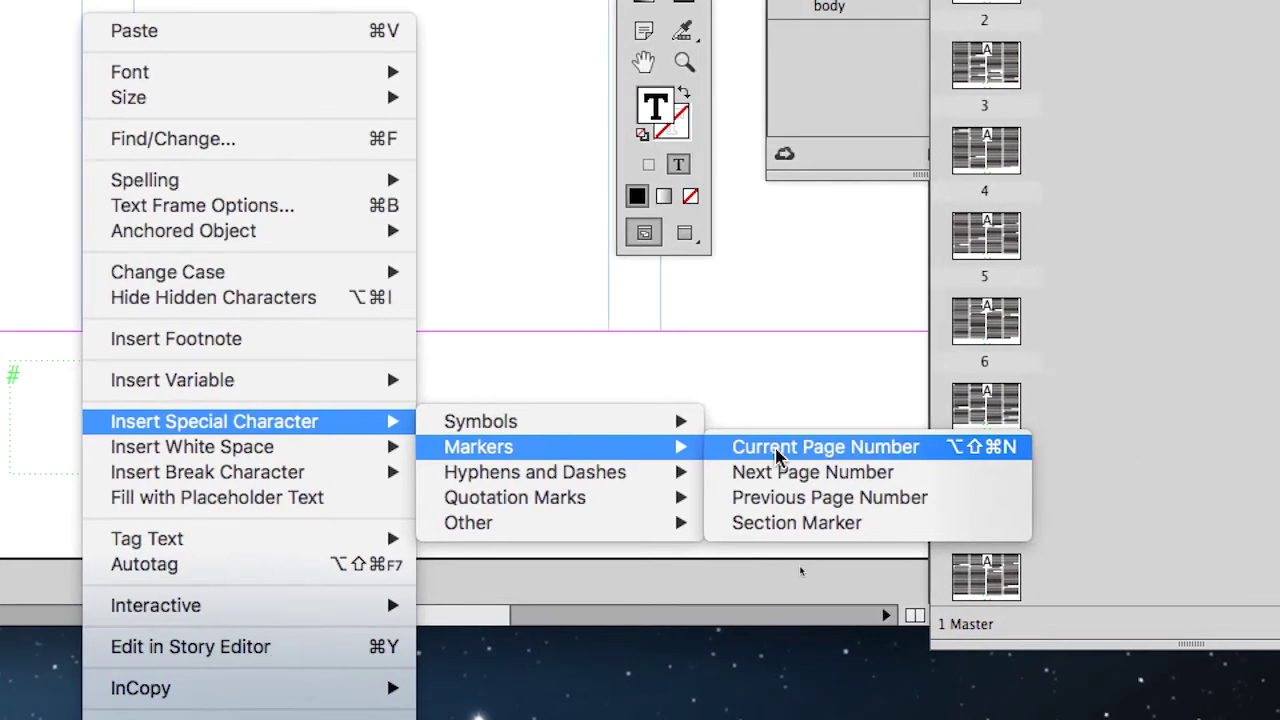
{"action": "left_click", "coordinate": [777, 449]}
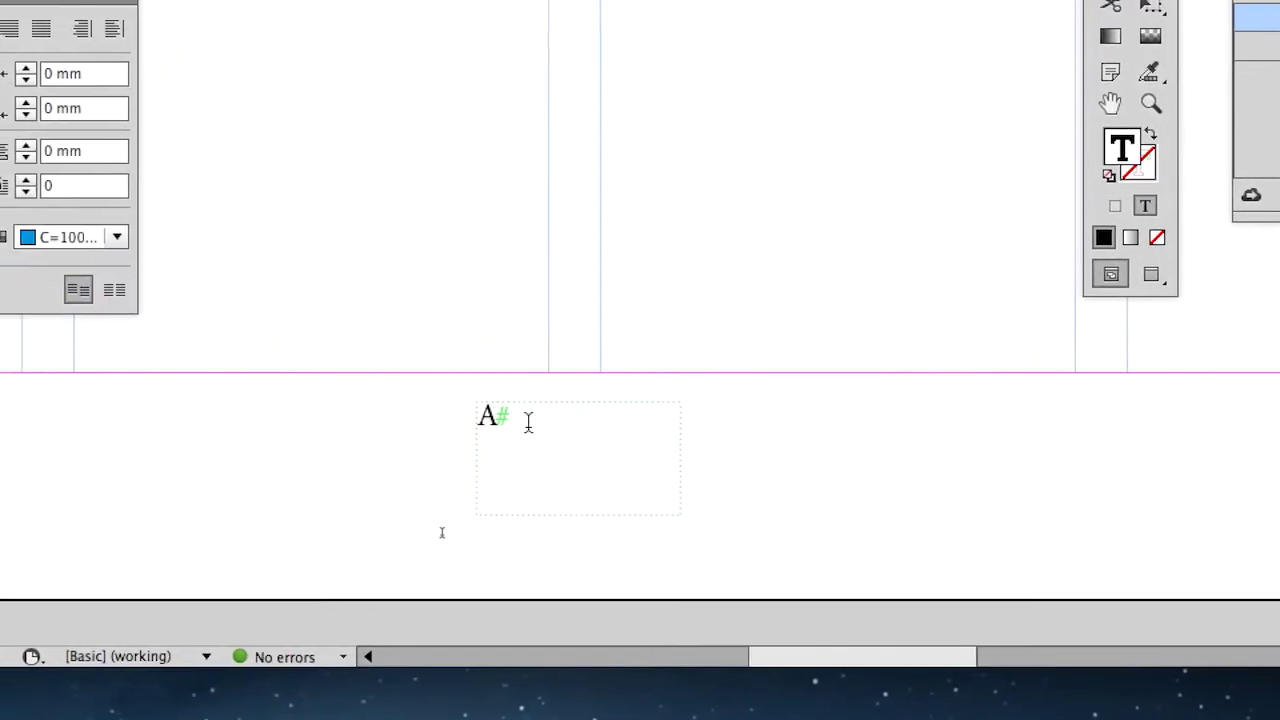
{"action": "left_click_drag", "start_coordinate": [528, 422], "coordinate": [445, 414]}
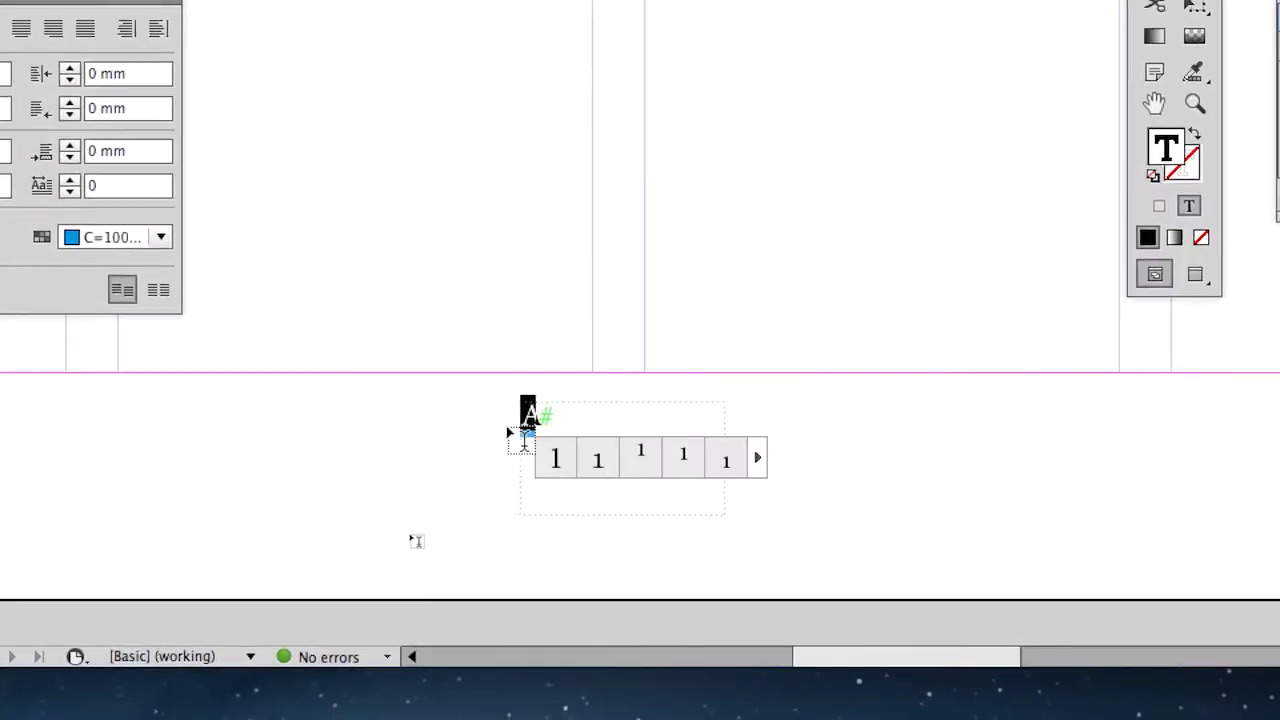
{"action": "key", "text": "BackSpace"}
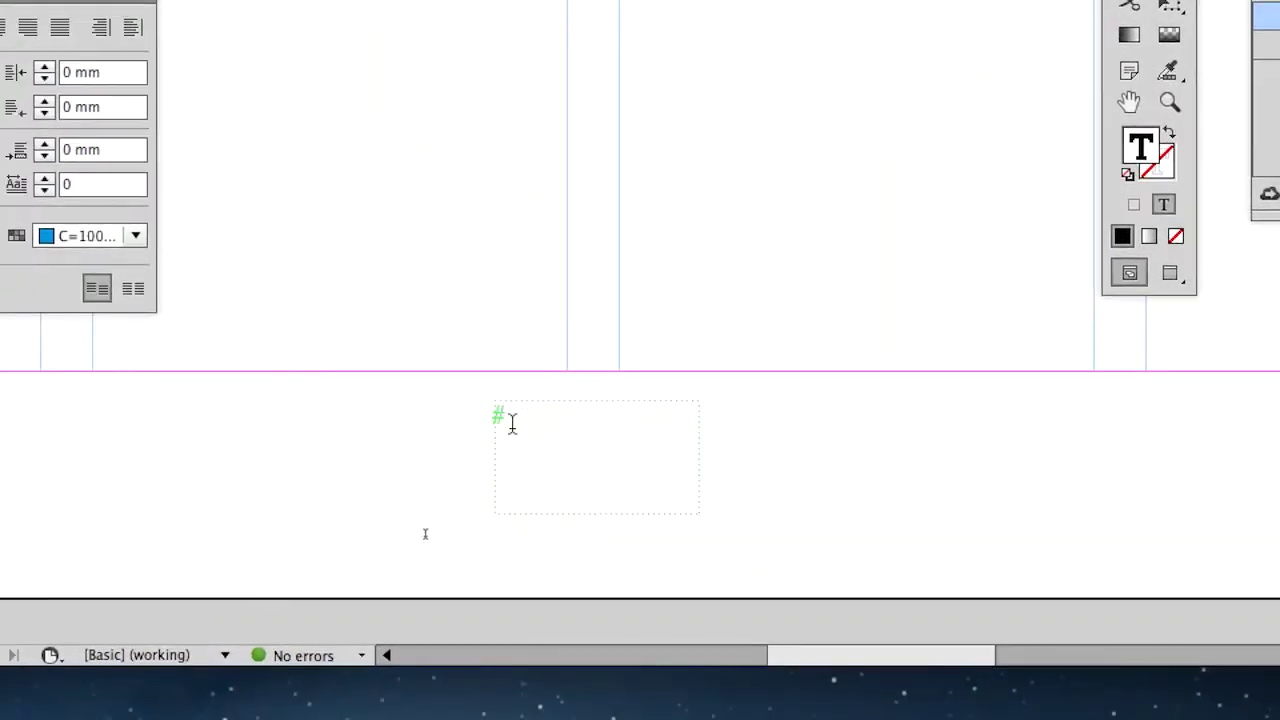
Insert the Current Page Number special character marker into the empty text frame in the bottom margin.
{"action": "right_click", "coordinate": [511, 424]}
{"action": "mouse_move", "coordinate": [558, 460]}
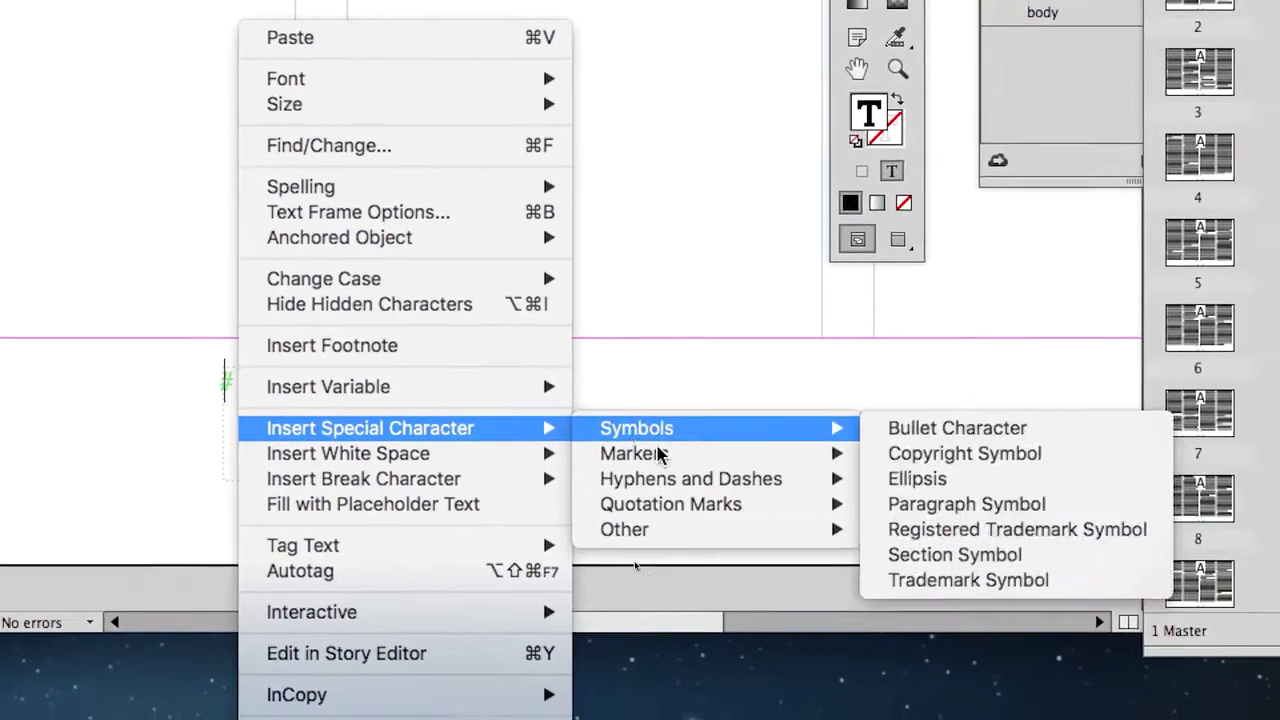
{"action": "mouse_move", "coordinate": [830, 467]}
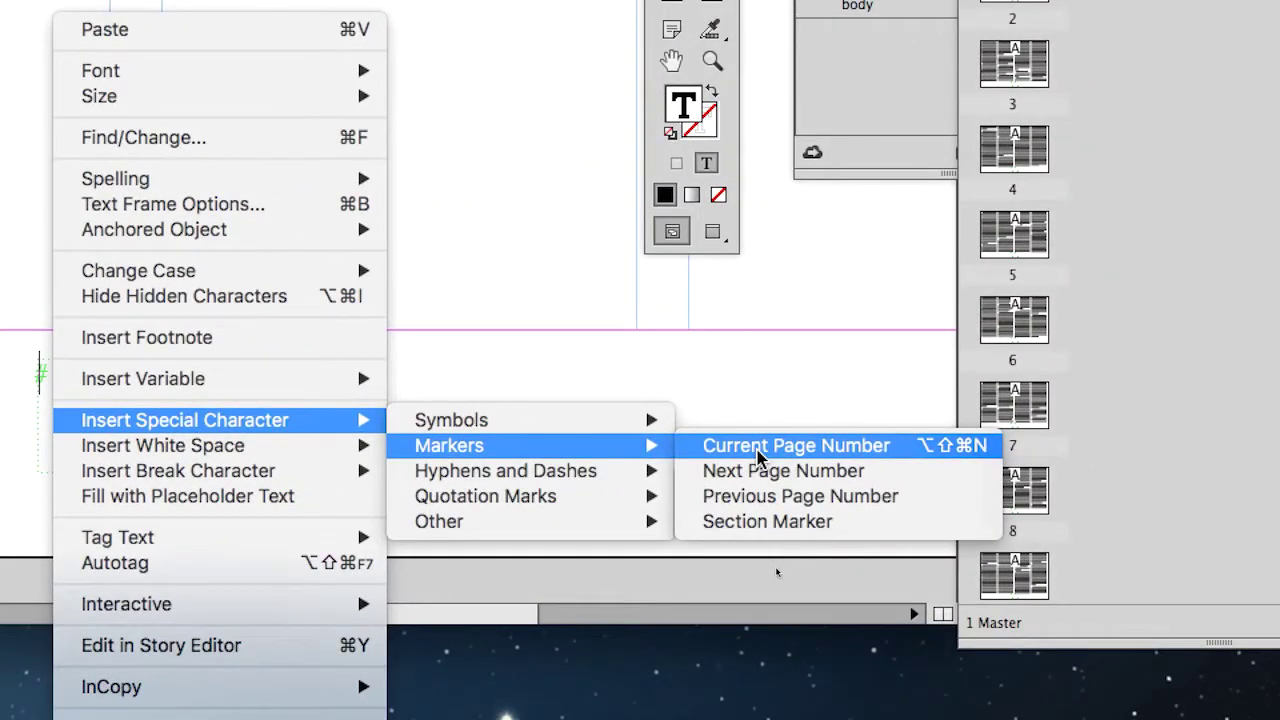
{"action": "left_click", "coordinate": [758, 455]}
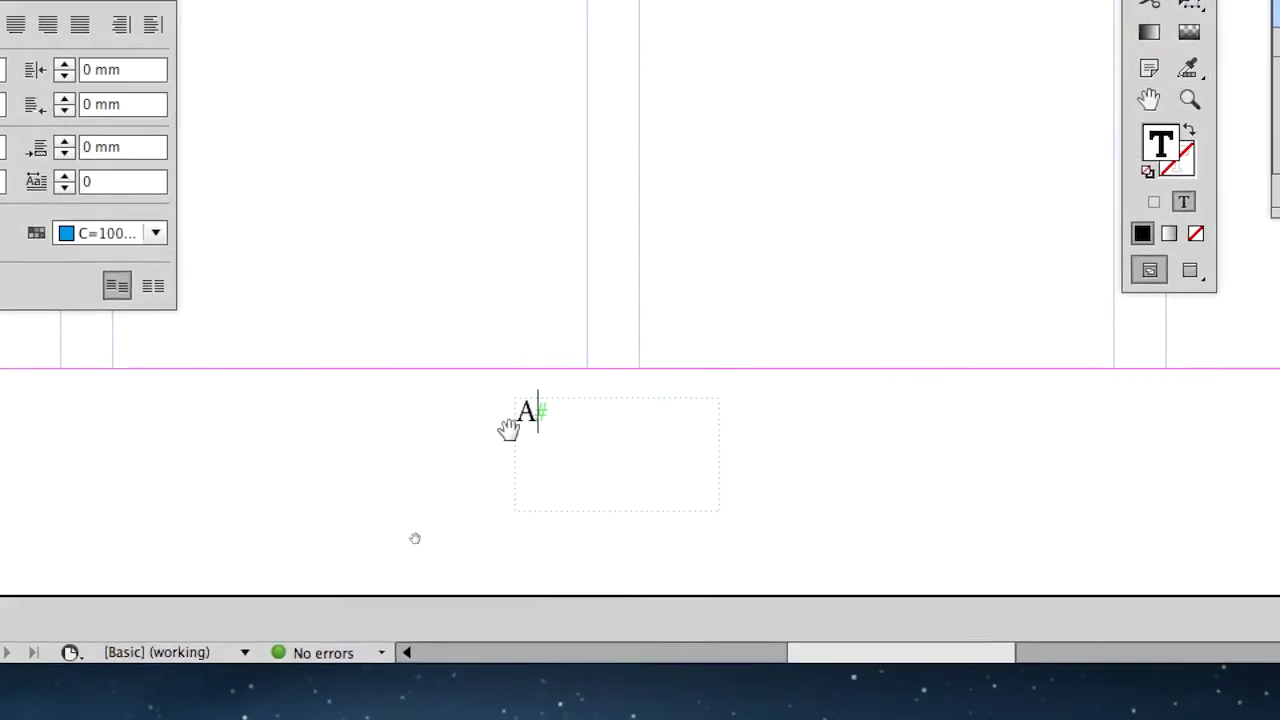
{"action": "scroll", "coordinate": [509, 428], "scroll_direction": "up", "scroll_amount": 5}
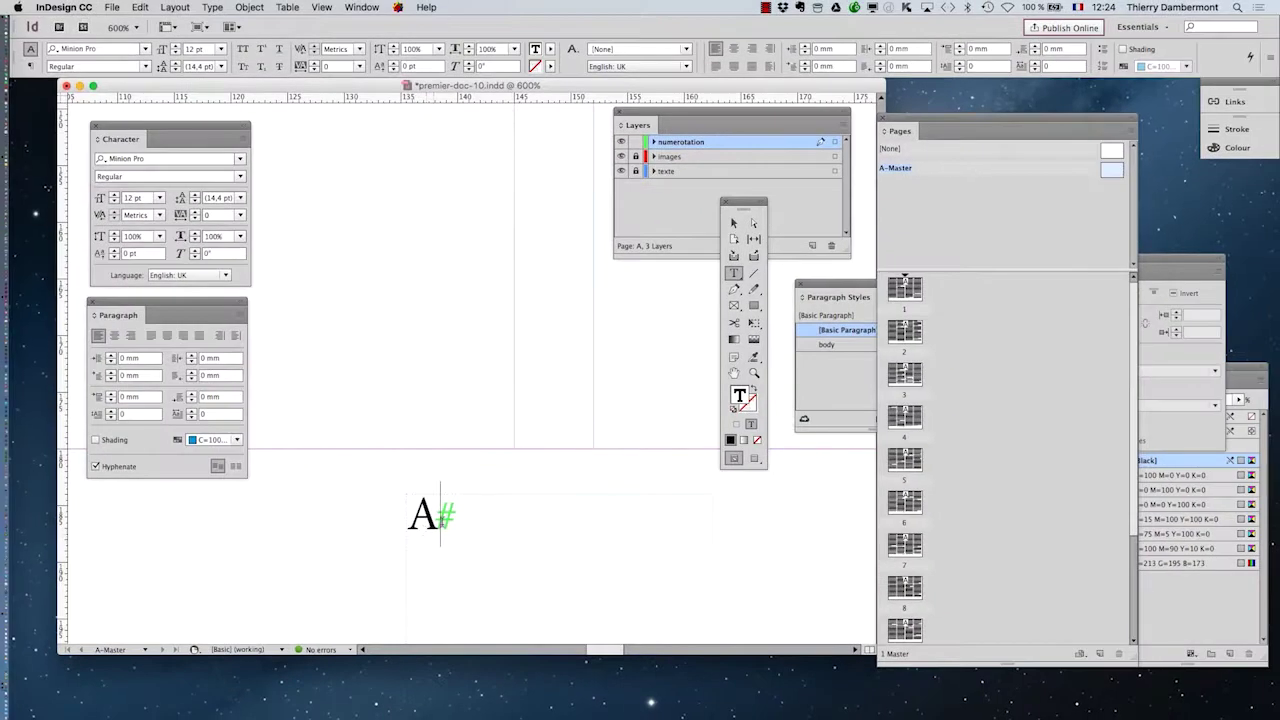
Check the automatic page number in the bottom margin of several document pages, including pages 6, 7 and 9.
{"action": "double_click", "coordinate": [905, 418]}
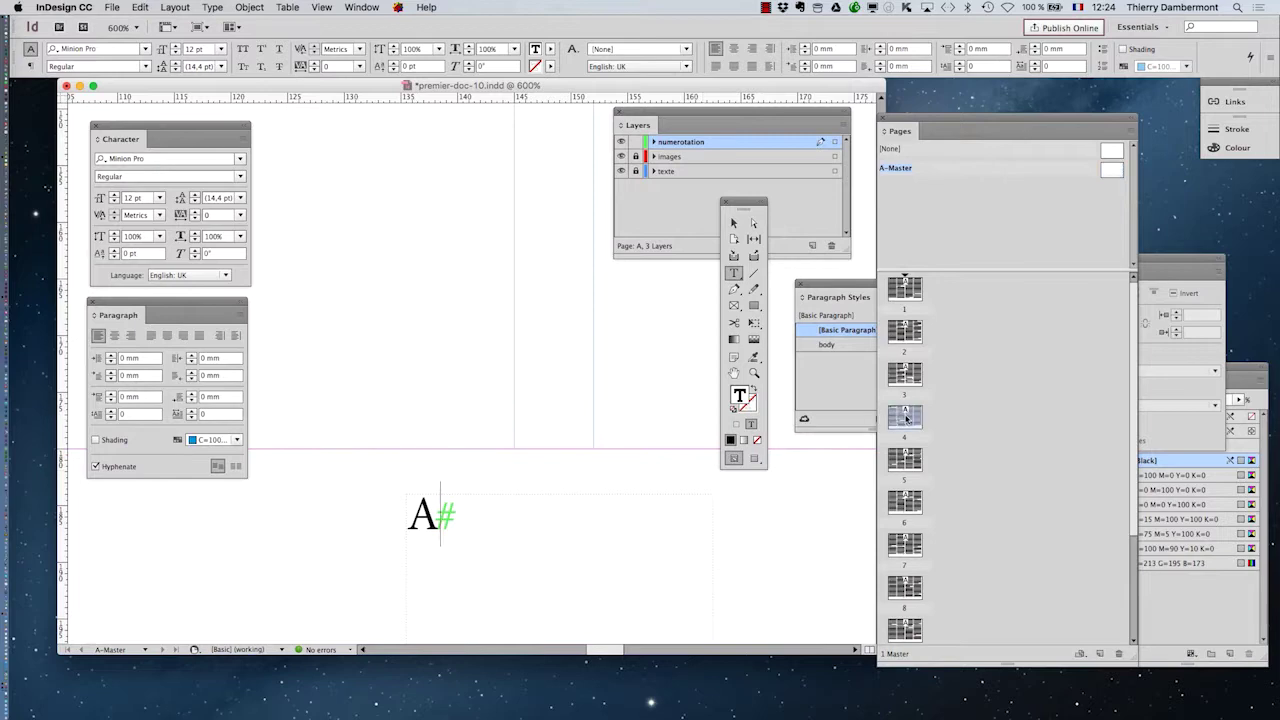
{"action": "double_click", "coordinate": [905, 502]}
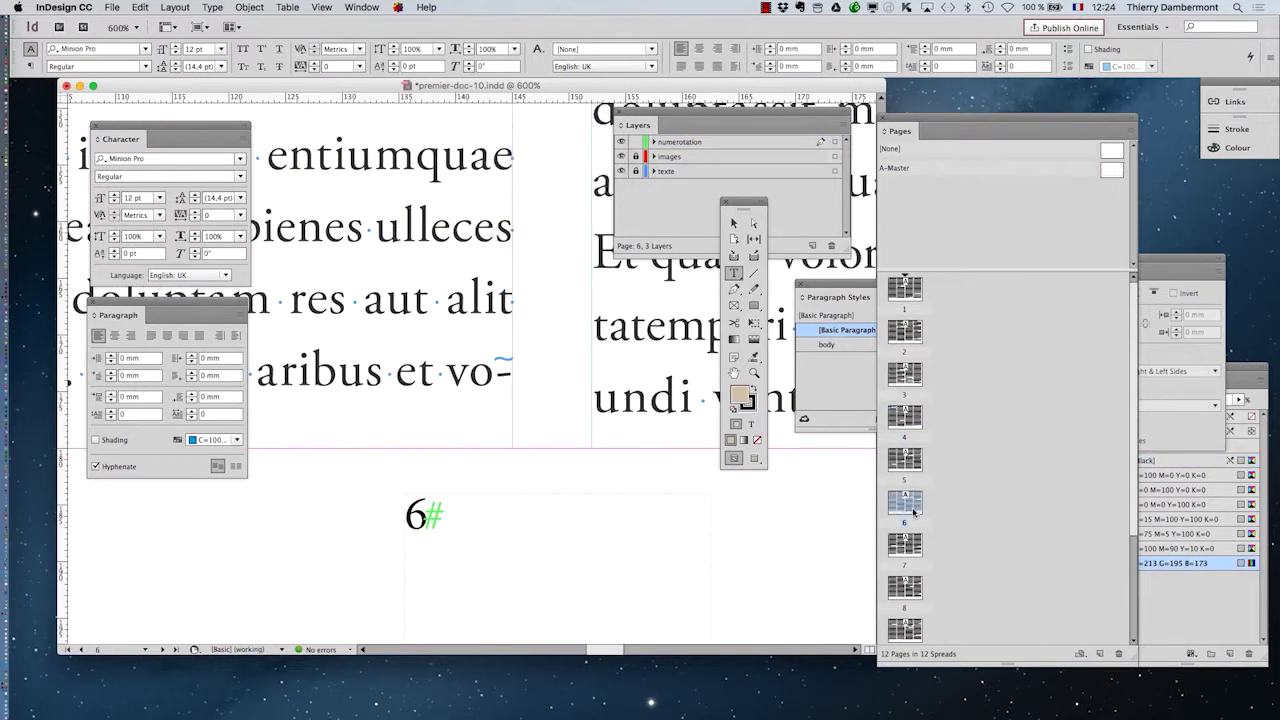
{"action": "double_click", "coordinate": [913, 560]}
{"action": "key", "text": "super+minus"}
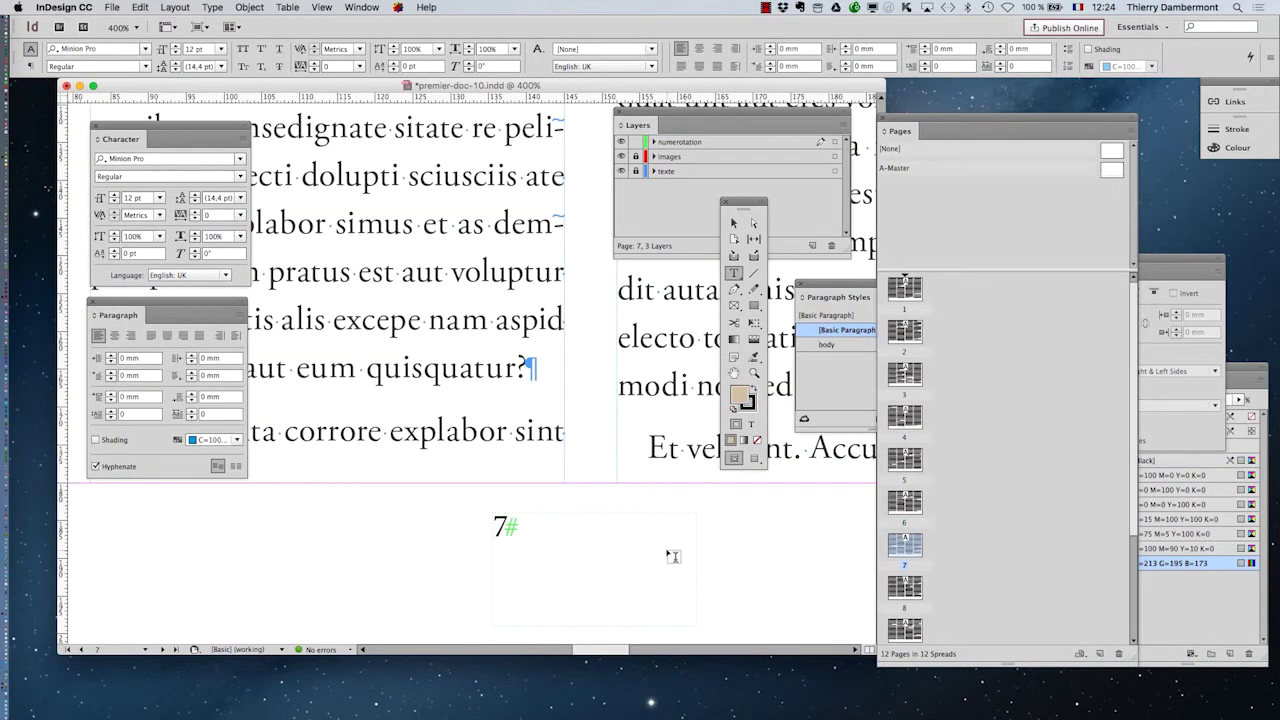
{"action": "double_click", "coordinate": [910, 592]}
{"action": "scroll", "coordinate": [912, 605], "scroll_direction": "down", "scroll_amount": 1}
{"action": "double_click", "coordinate": [912, 614]}
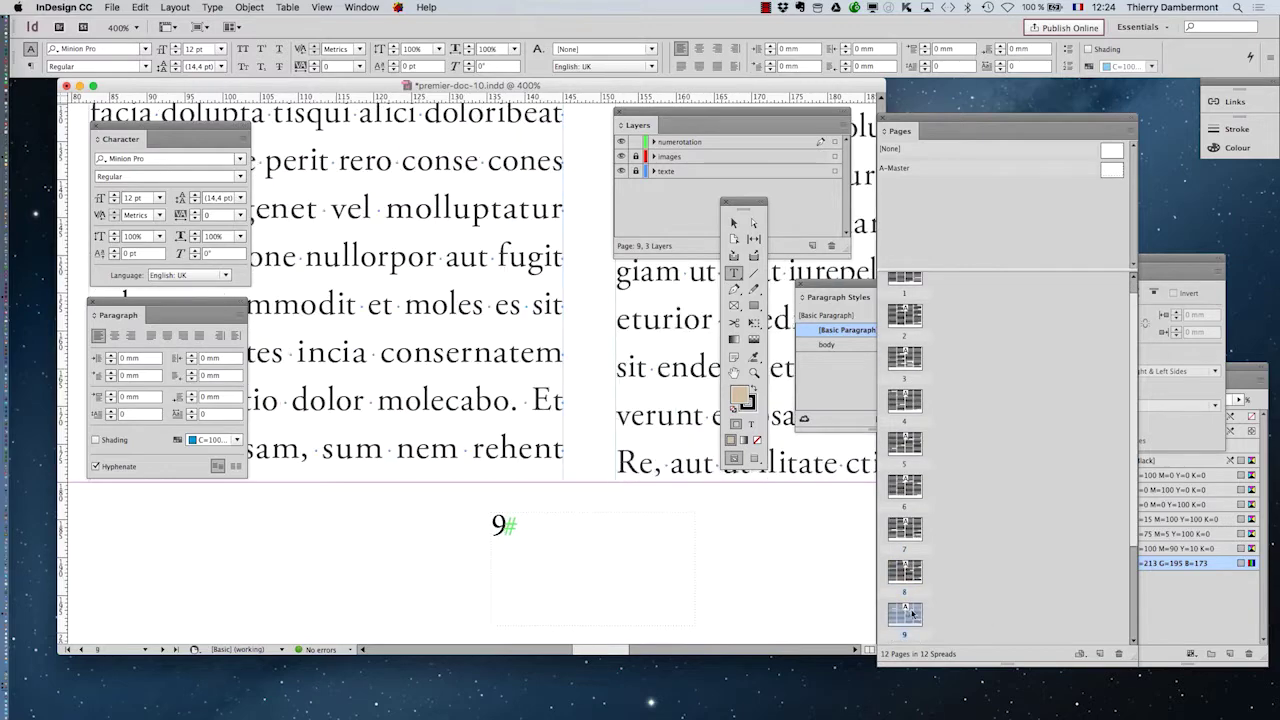
{"action": "double_click", "coordinate": [914, 480]}
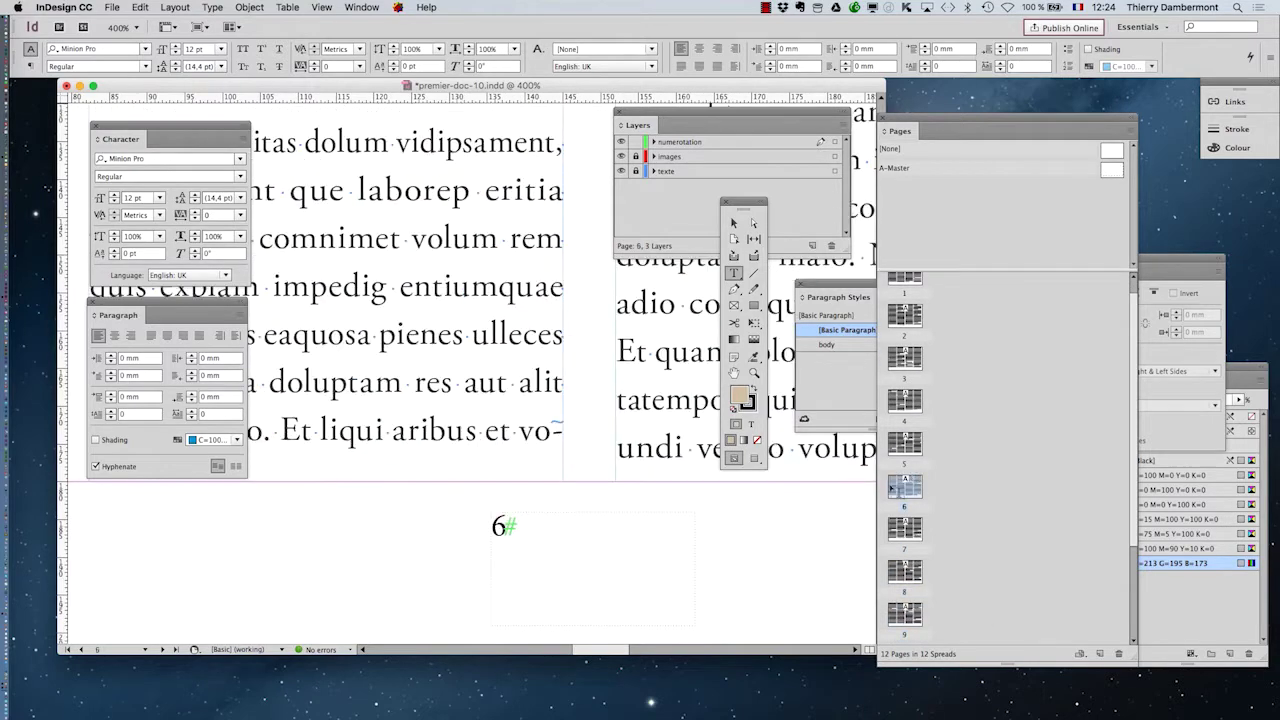
{"action": "scroll", "coordinate": [643, 522], "scroll_direction": "down", "scroll_amount": 4}
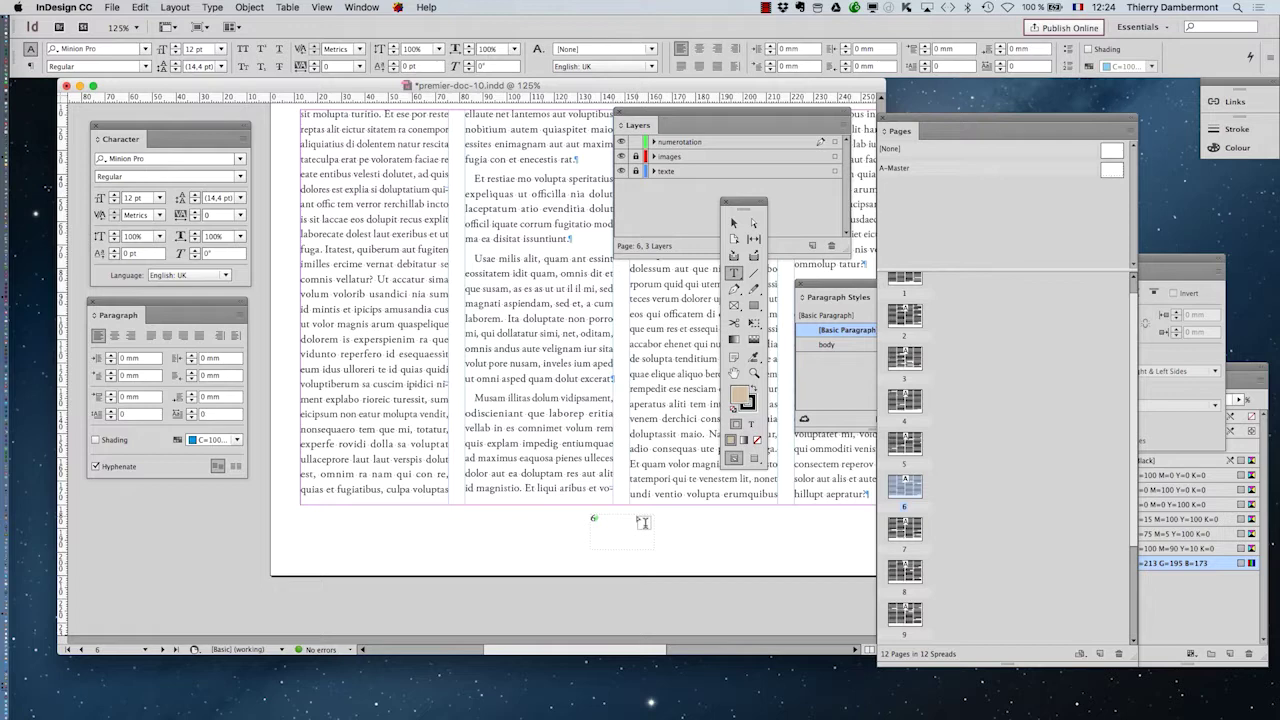
{"action": "left_click", "coordinate": [1150, 582]}
{"action": "scroll", "coordinate": [697, 560], "scroll_direction": "up", "scroll_amount": 3}
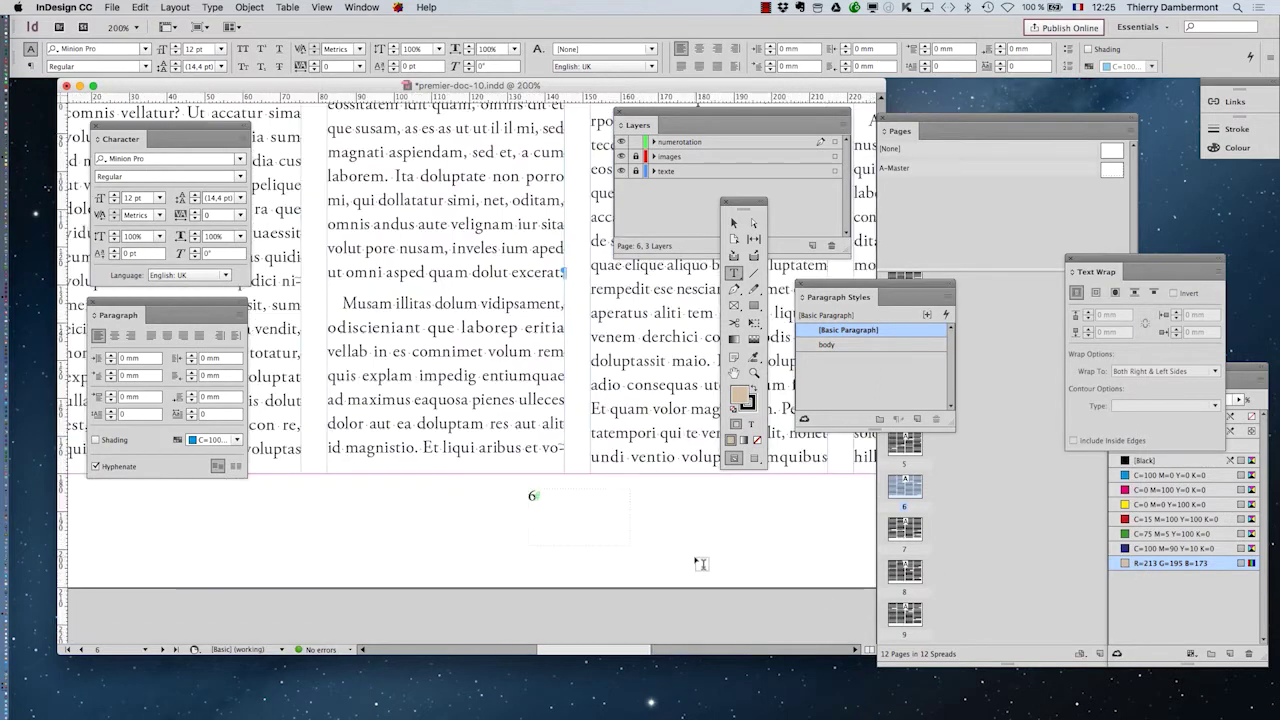
{"action": "left_click", "coordinate": [735, 270]}
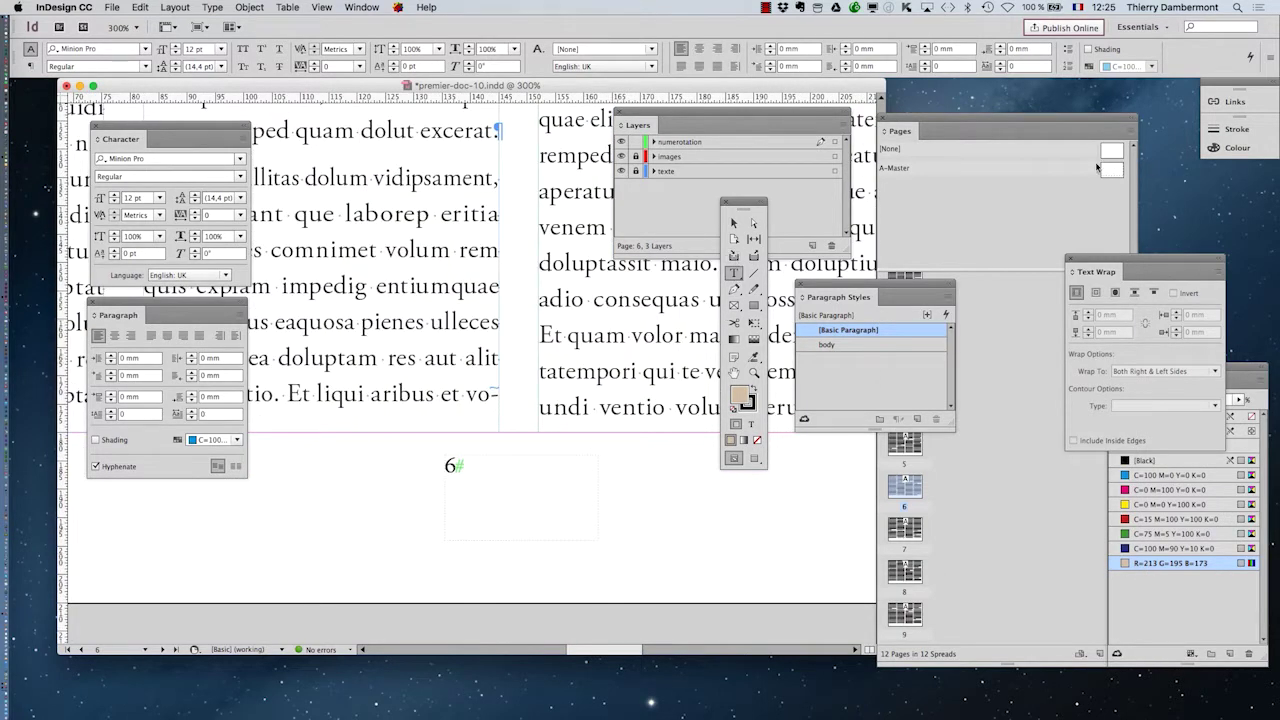
Return to the A-Master page and place the text cursor after the page number marker in its frame.
{"action": "double_click", "coordinate": [1108, 172]}
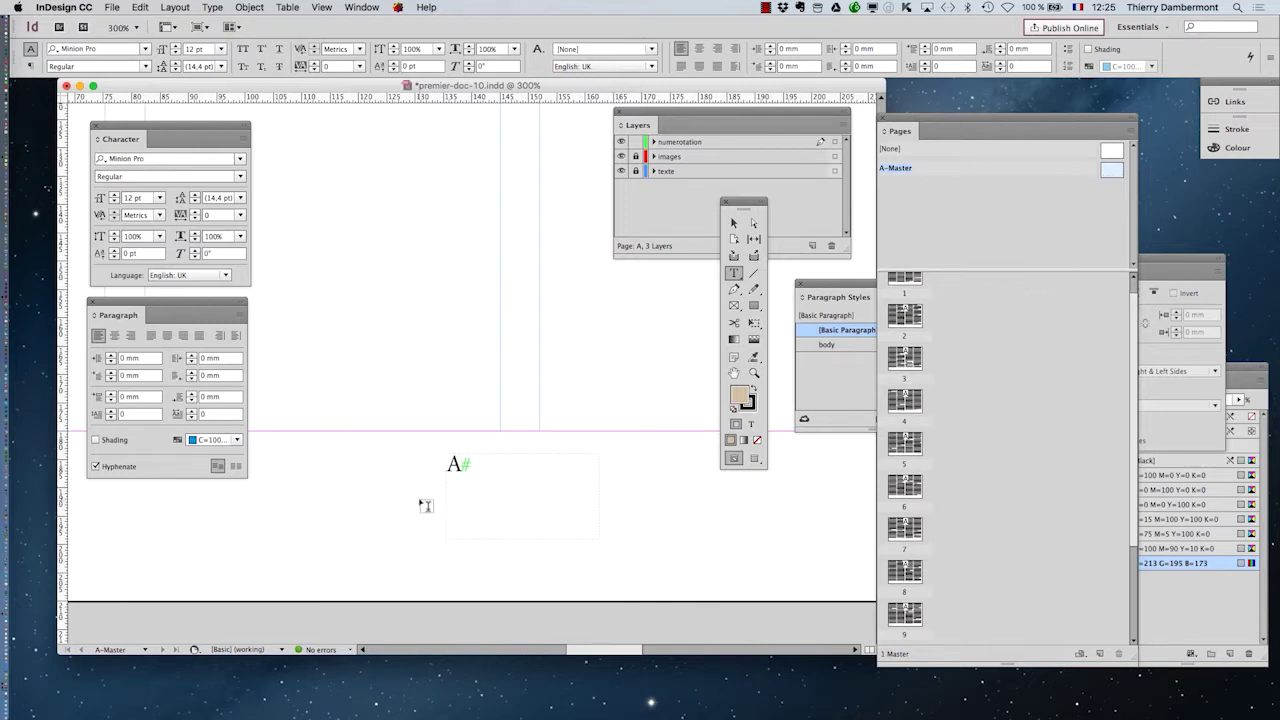
{"action": "scroll", "coordinate": [425, 505], "scroll_direction": "up", "scroll_amount": 3}
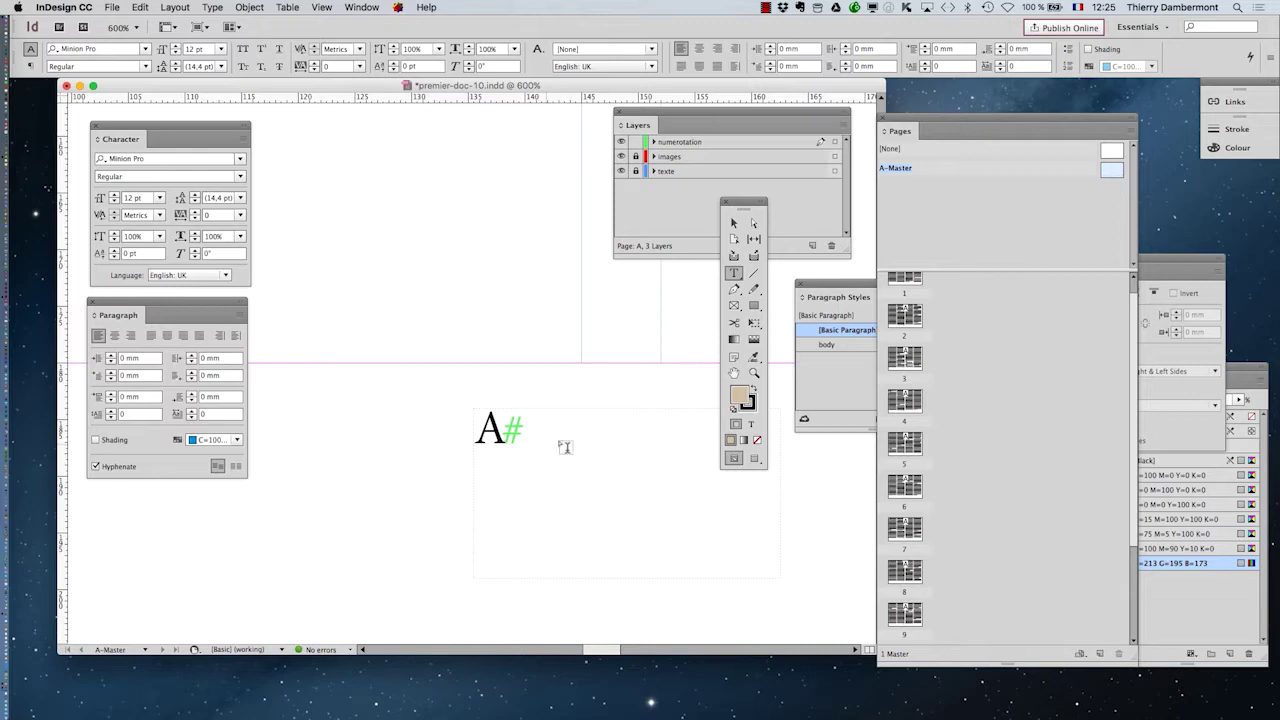
{"action": "left_click", "coordinate": [535, 445]}
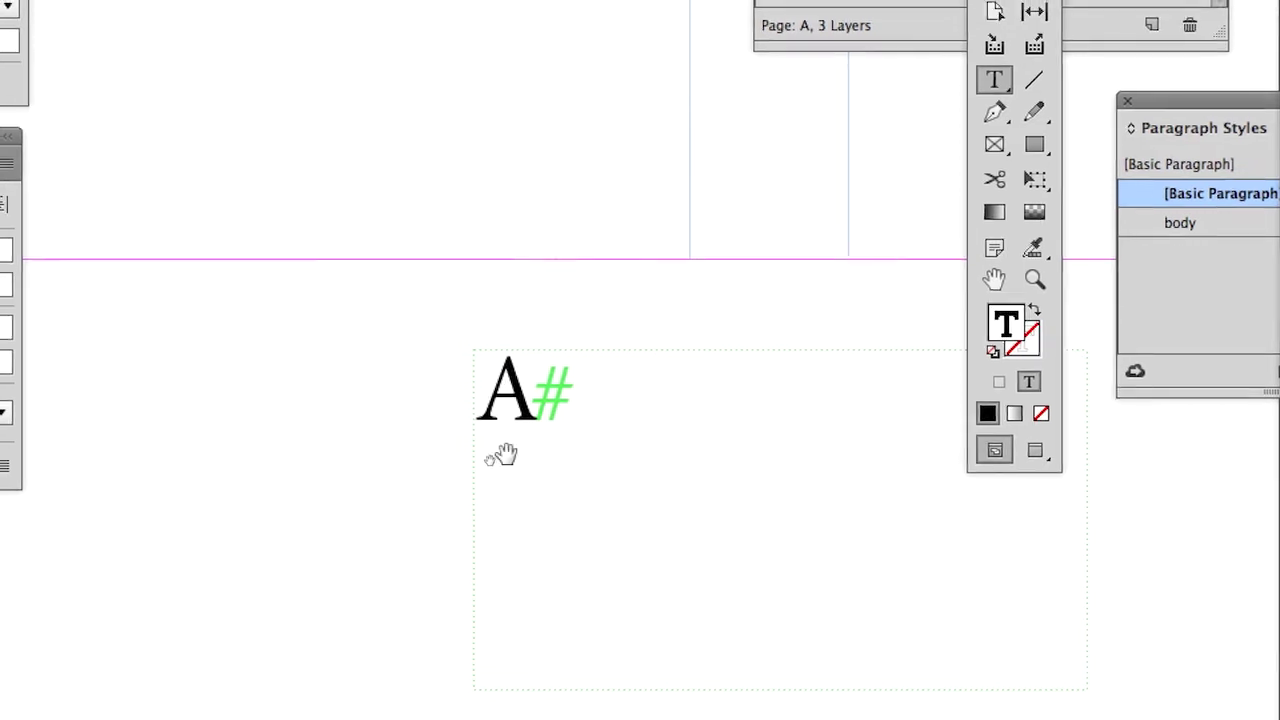
{"action": "left_click_drag", "start_coordinate": [556, 467], "coordinate": [379, 232]}
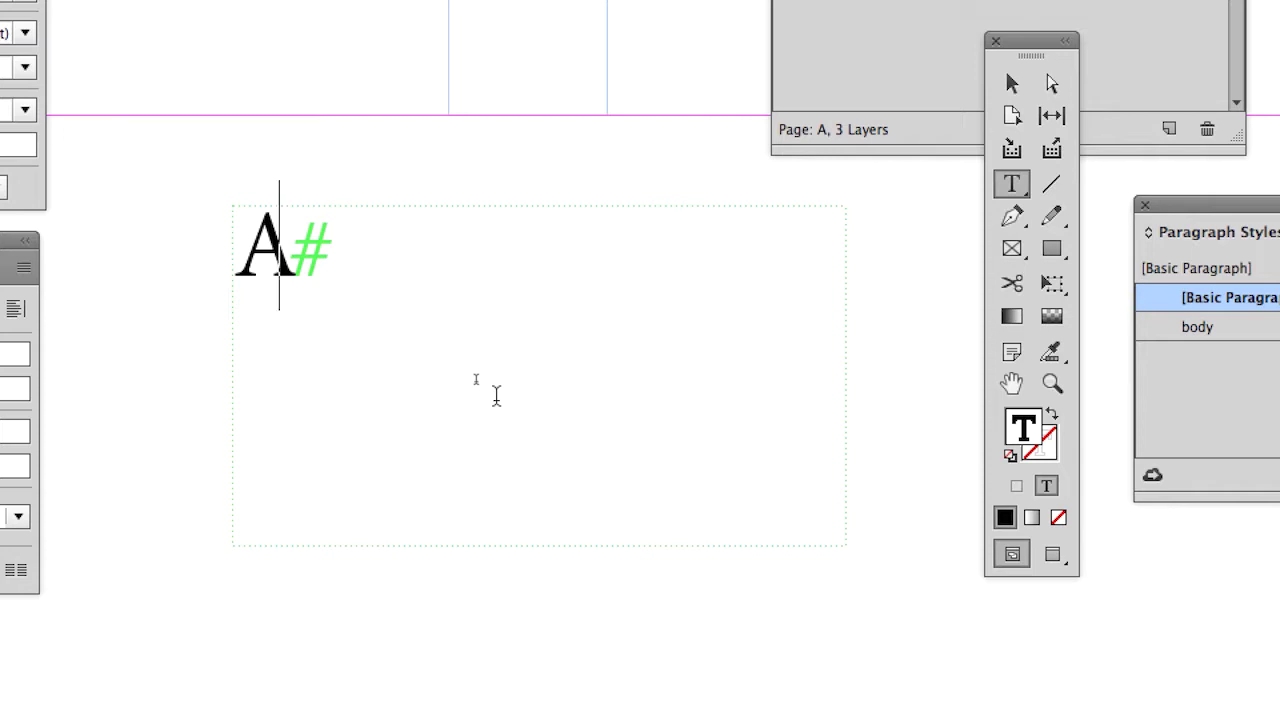
{"action": "left_click_drag", "start_coordinate": [496, 395], "coordinate": [494, 478]}
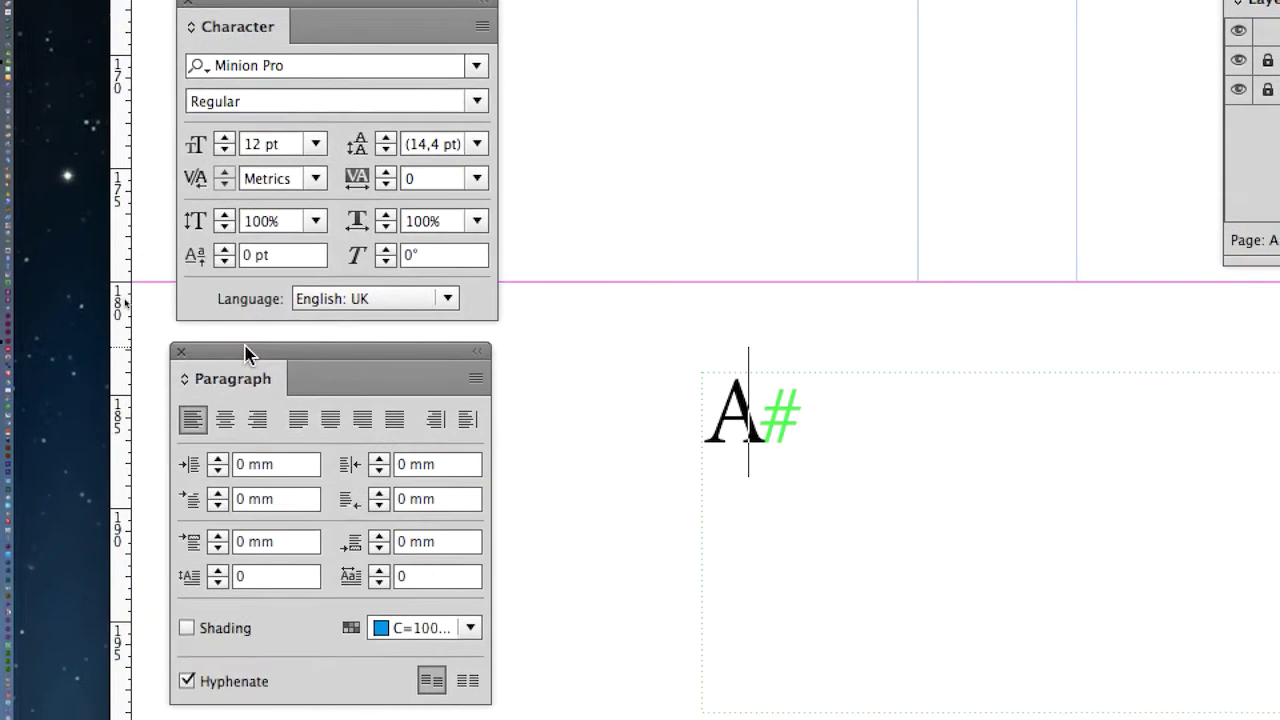
Centre-align the page number marker's paragraph in the A-Master's bottom margin frame.
{"action": "left_click_drag", "start_coordinate": [136, 466], "coordinate": [1224, 479]}
{"action": "left_click", "coordinate": [596, 426]}
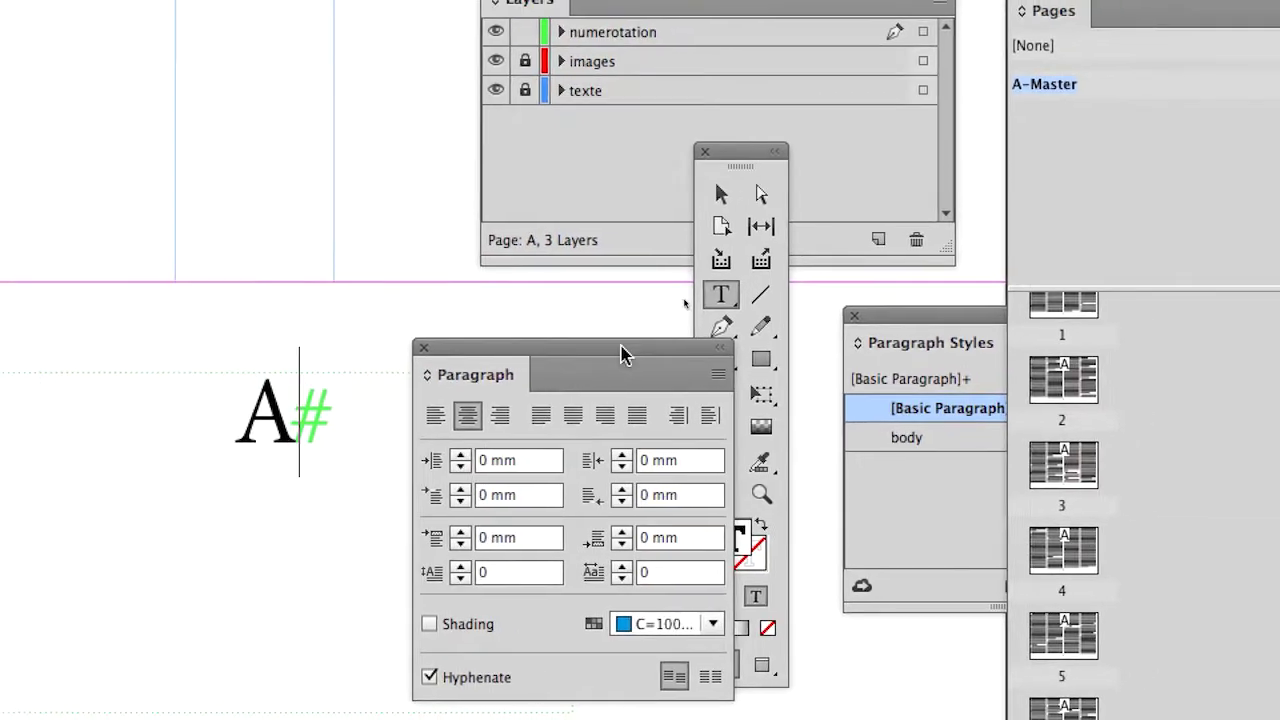
{"action": "left_click_drag", "start_coordinate": [623, 351], "coordinate": [322, 362]}
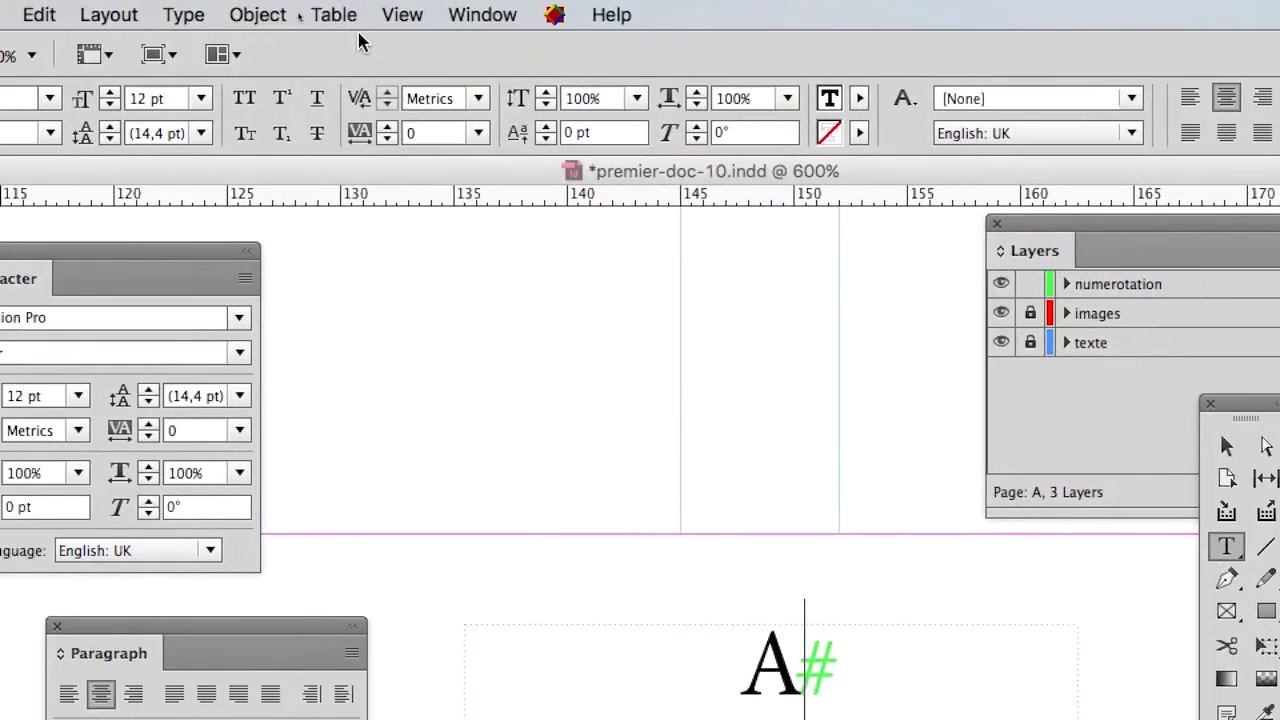
Set the page number frame's vertical justification to Centre in the Text Frame Options.
{"action": "left_click", "coordinate": [309, 14]}
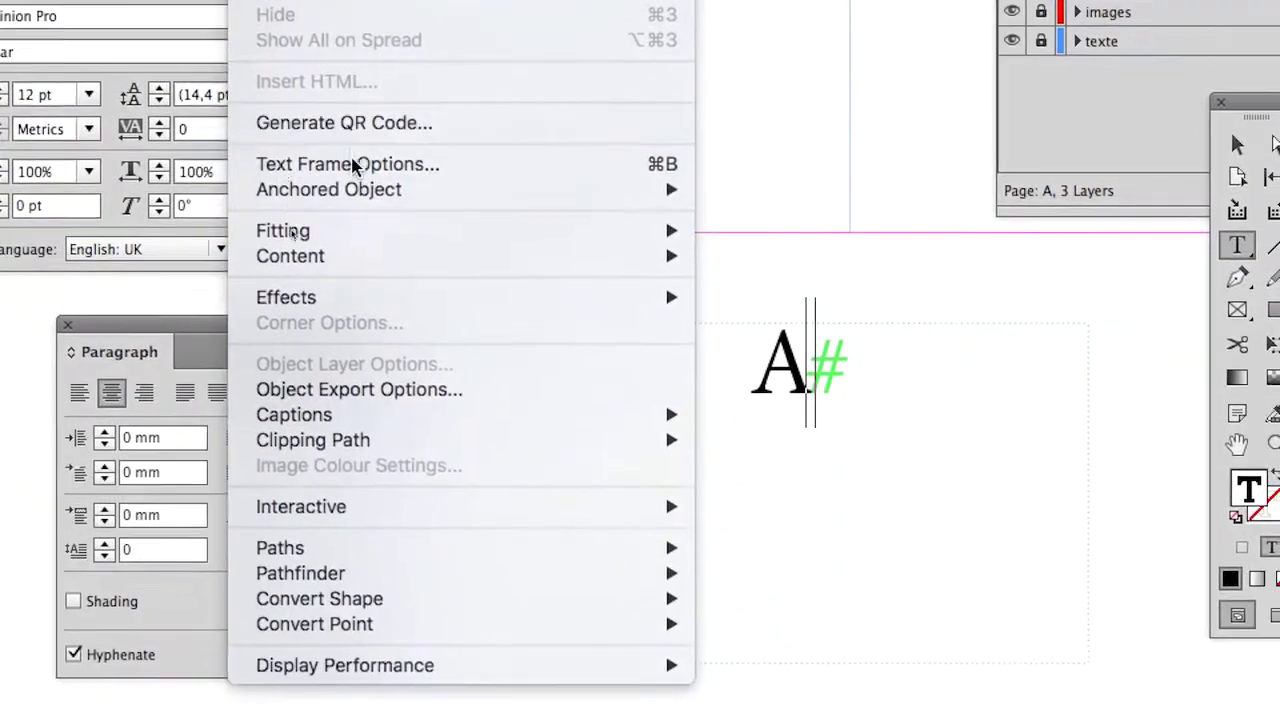
{"action": "left_click", "coordinate": [373, 350]}
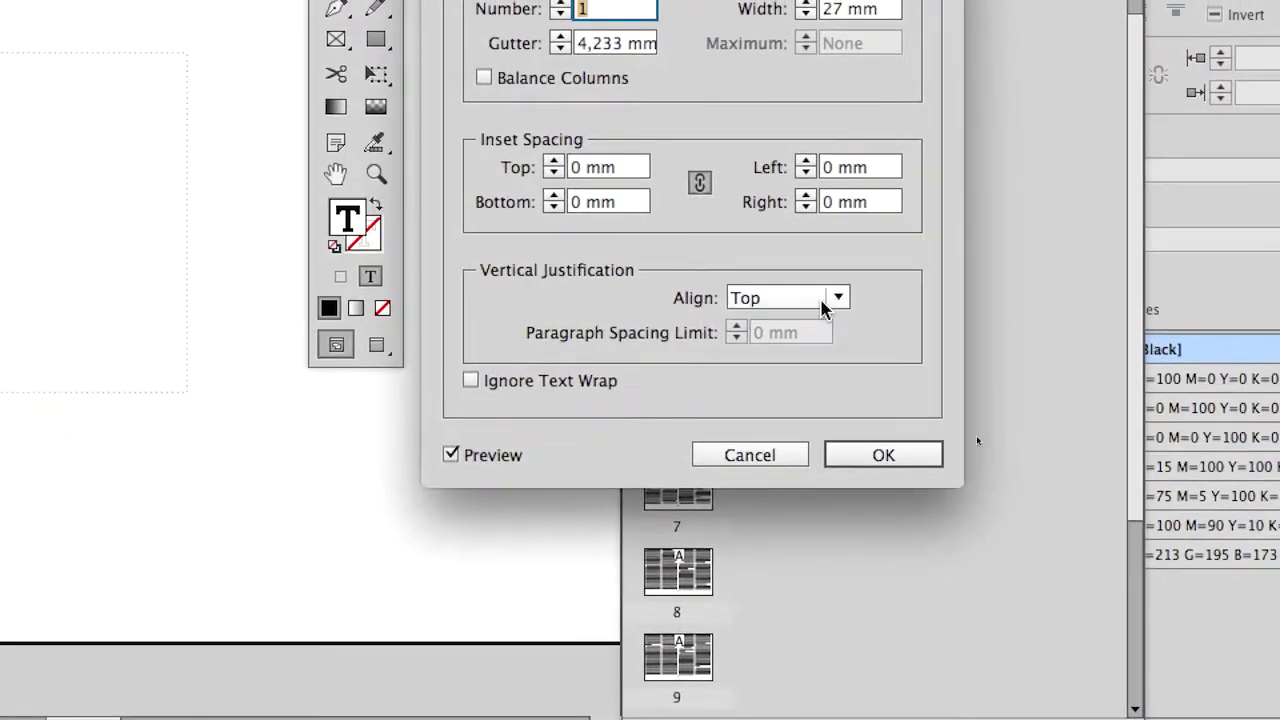
{"action": "left_click", "coordinate": [1080, 296]}
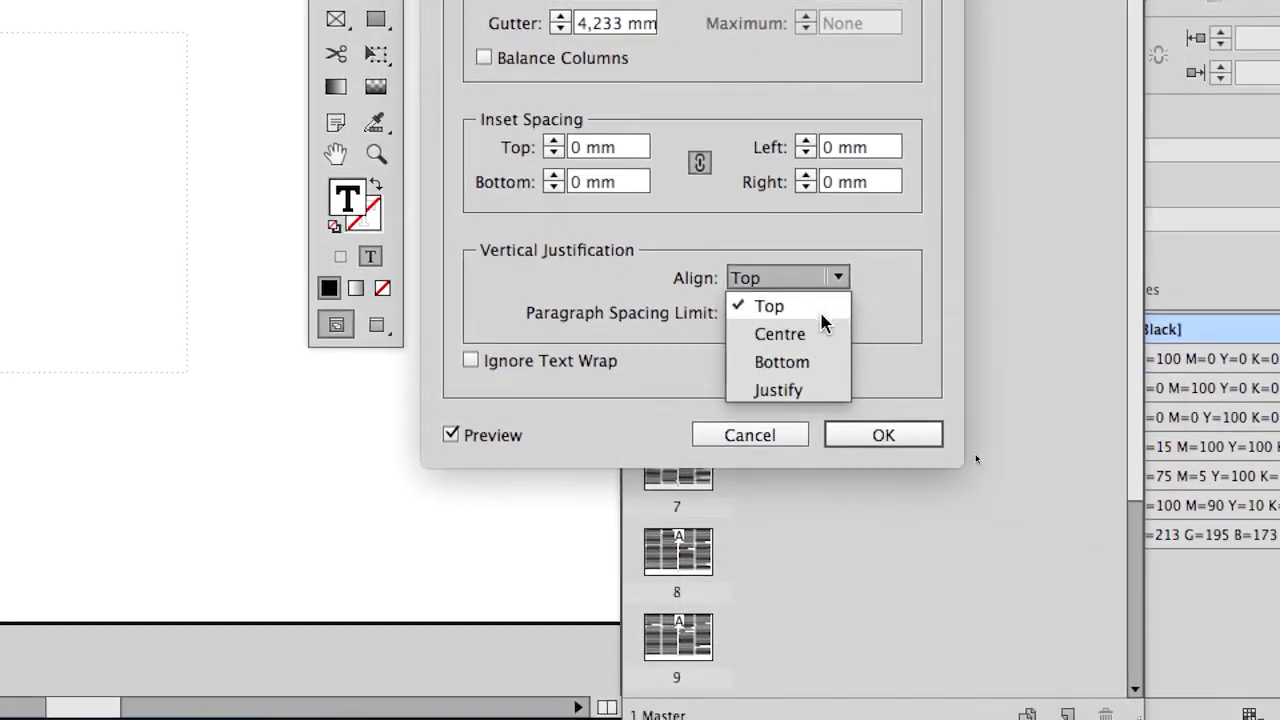
{"action": "left_click", "coordinate": [780, 354]}
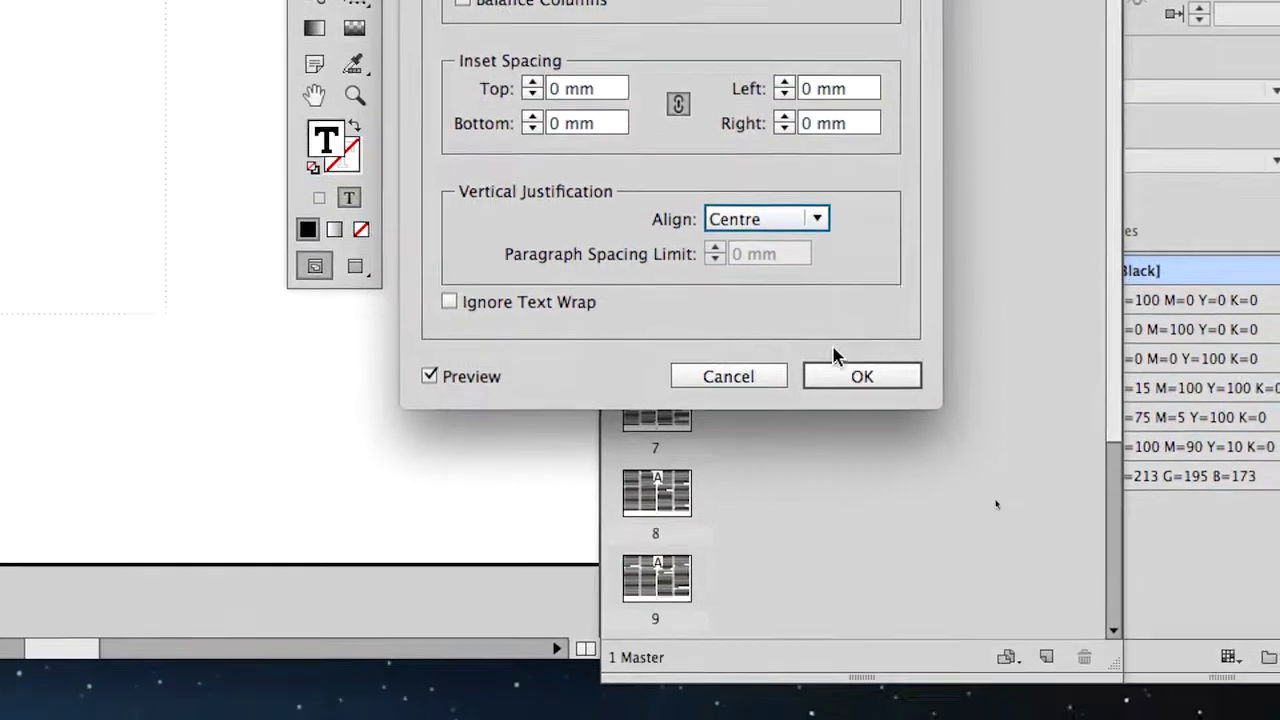
{"action": "left_click", "coordinate": [968, 455]}
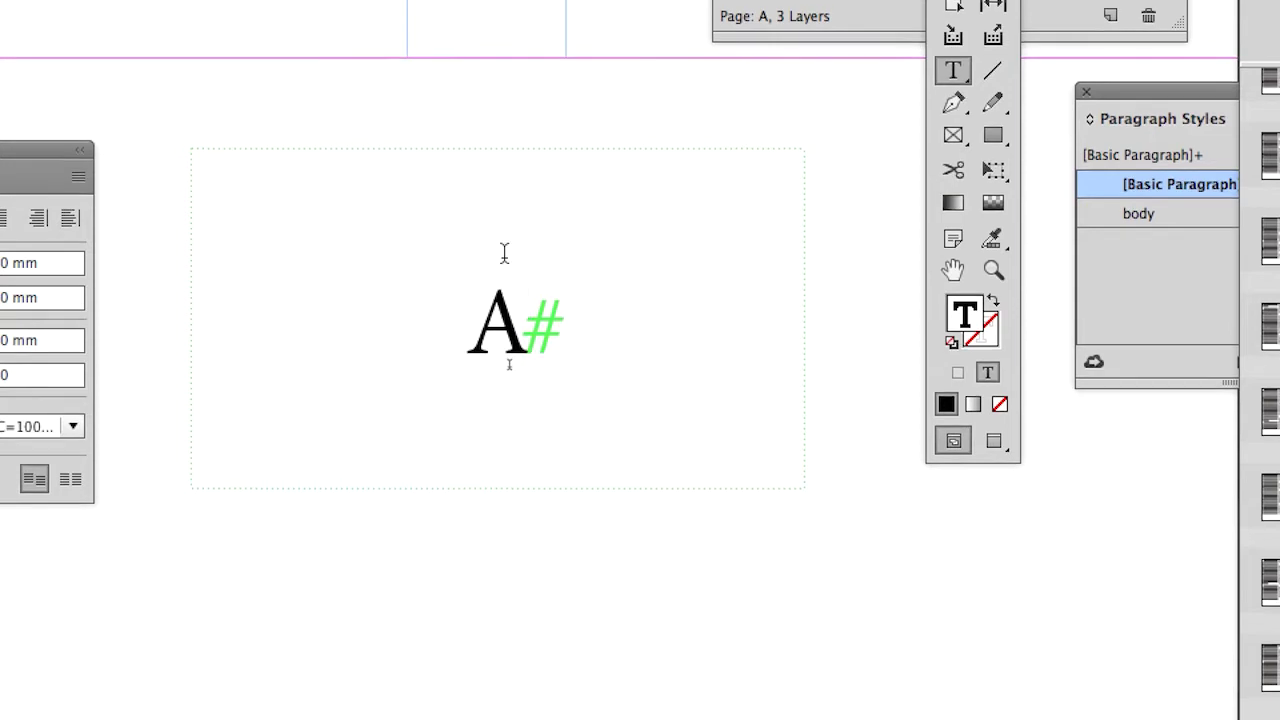
Format the page number marker at 20 pt in the Party LET font, and deselect its frame.
{"action": "double_click", "coordinate": [506, 292]}
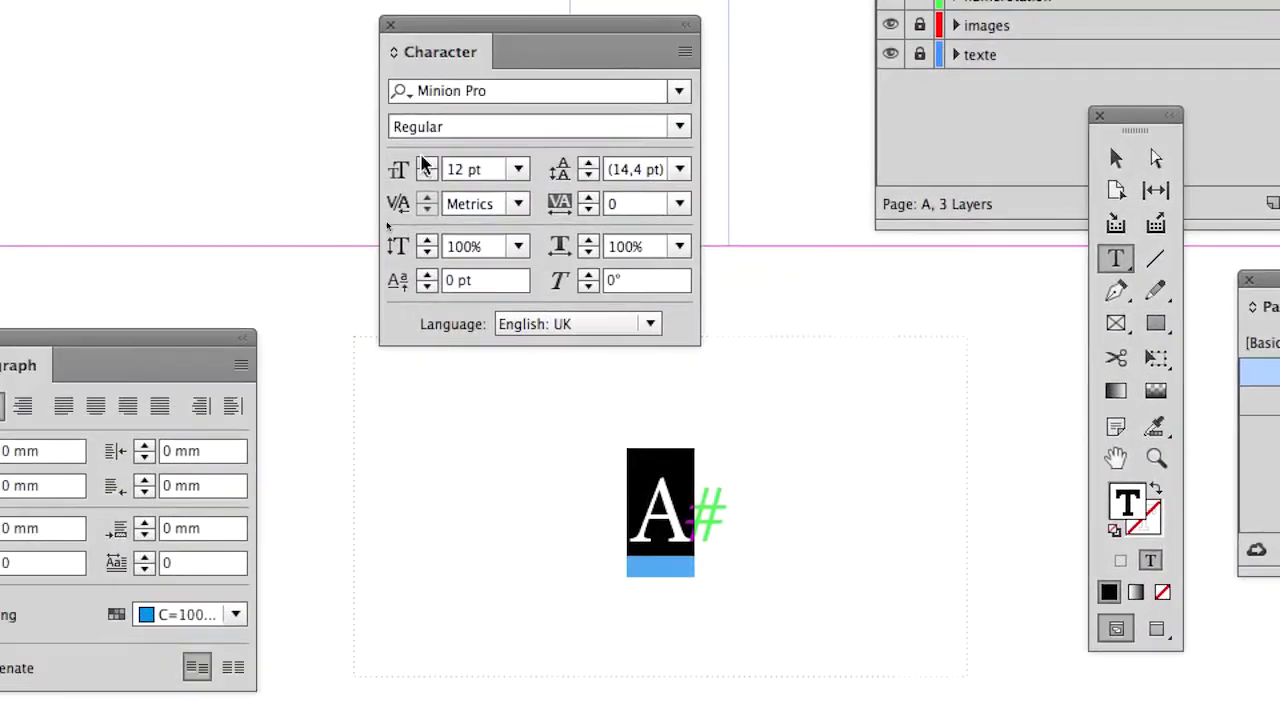
{"action": "left_click", "coordinate": [424, 165]}
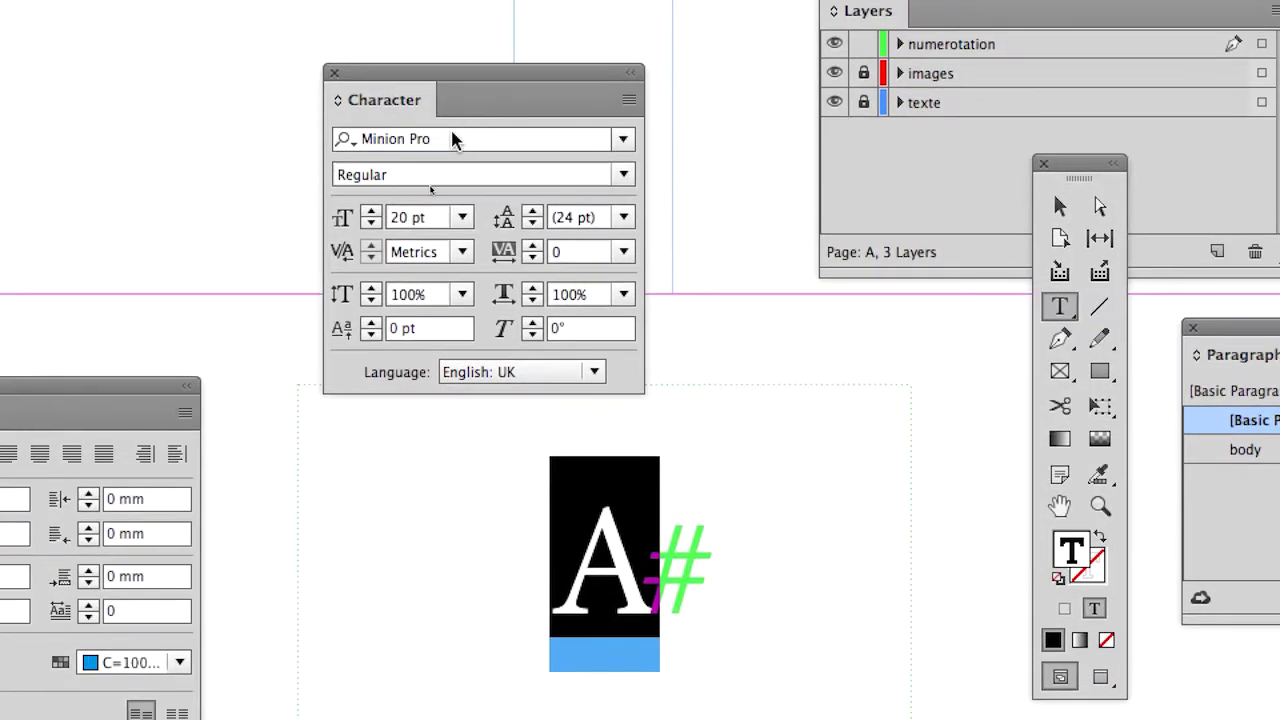
{"action": "left_click", "coordinate": [504, 84]}
{"action": "type", "text": "Mona Lisa Solid ITC TT"}
{"action": "key", "text": "Down"}
{"action": "key", "text": "Down"}
{"action": "key", "text": "Down"}
{"action": "key", "text": "Down"}
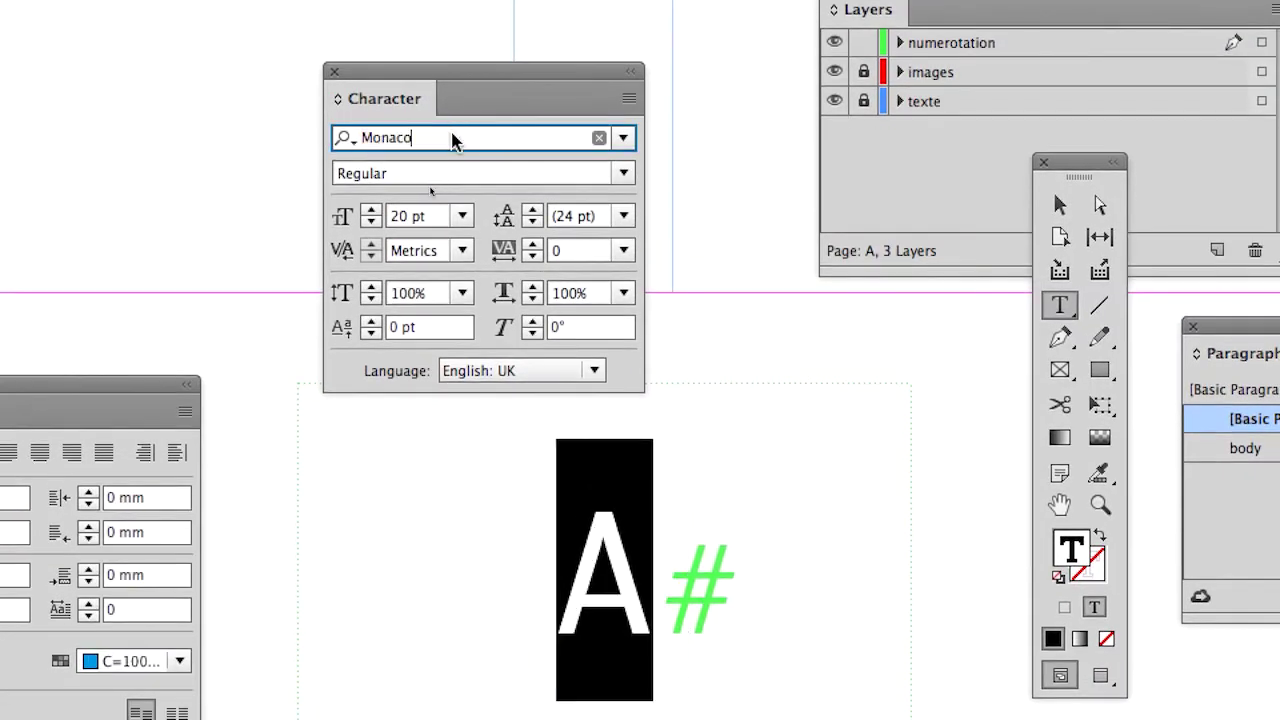
{"action": "key", "text": "Down"}
{"action": "key", "text": "Down"}
{"action": "key", "text": "Down"}
{"action": "key", "text": "Down"}
{"action": "key", "text": "Down"}
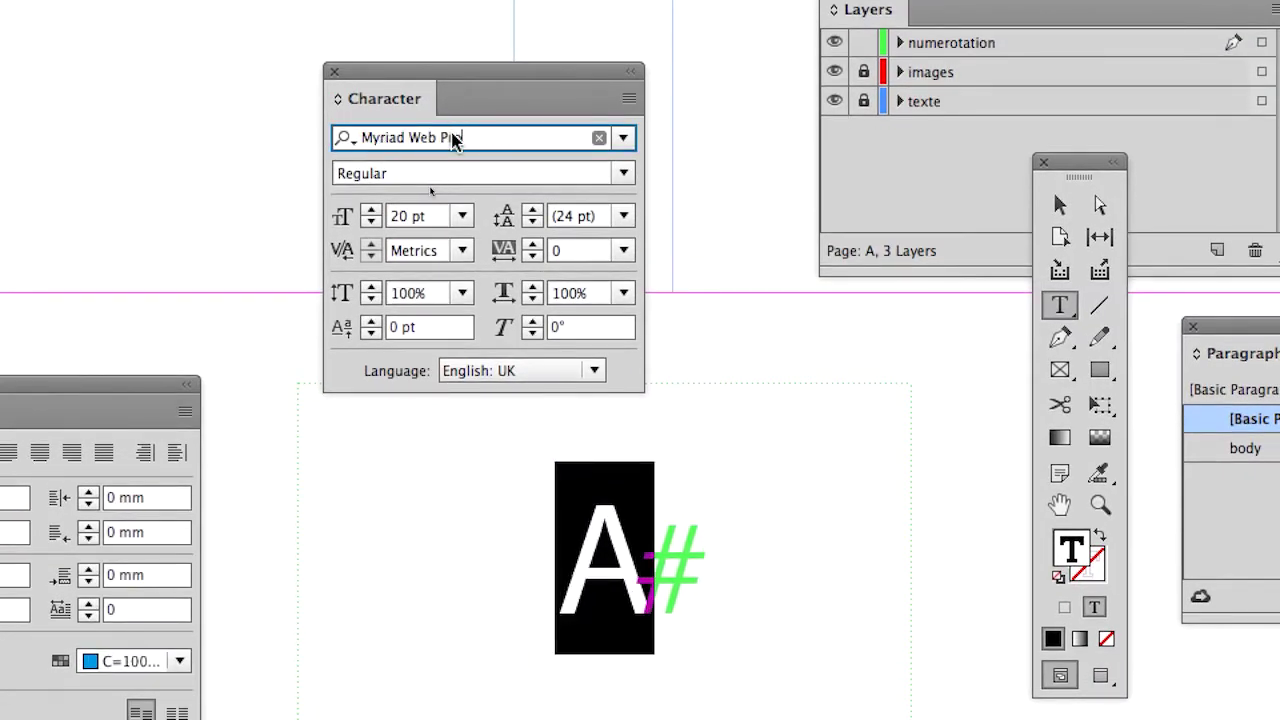
{"action": "key", "text": "Down"}
{"action": "key", "text": "Down"}
{"action": "key", "text": "Down"}
{"action": "key", "text": "Down"}
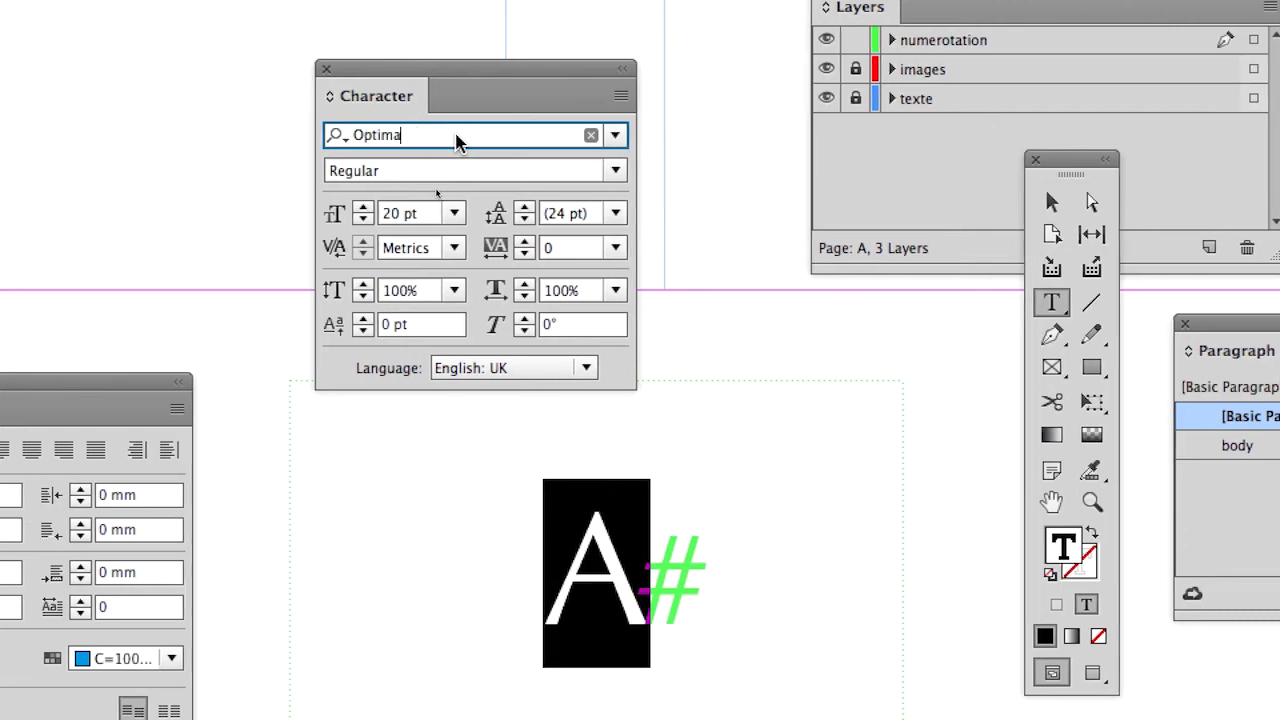
{"action": "key", "text": "Down"}
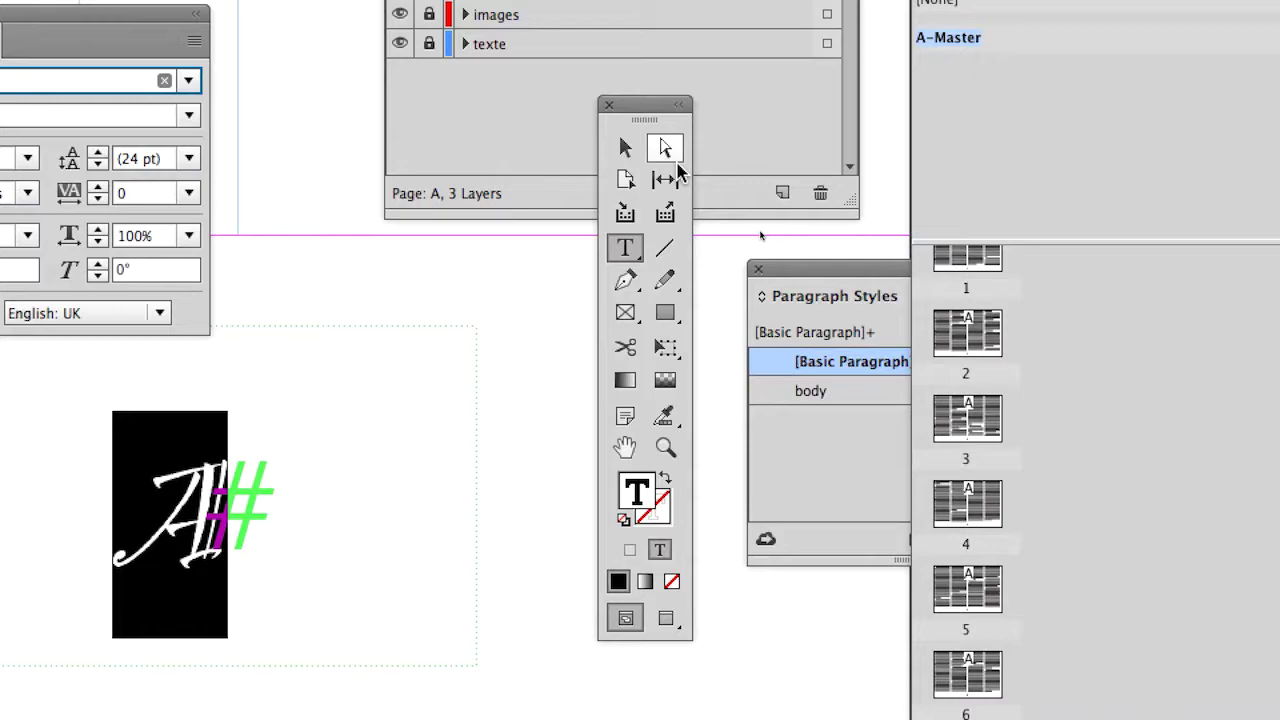
{"action": "left_click", "coordinate": [1051, 202]}
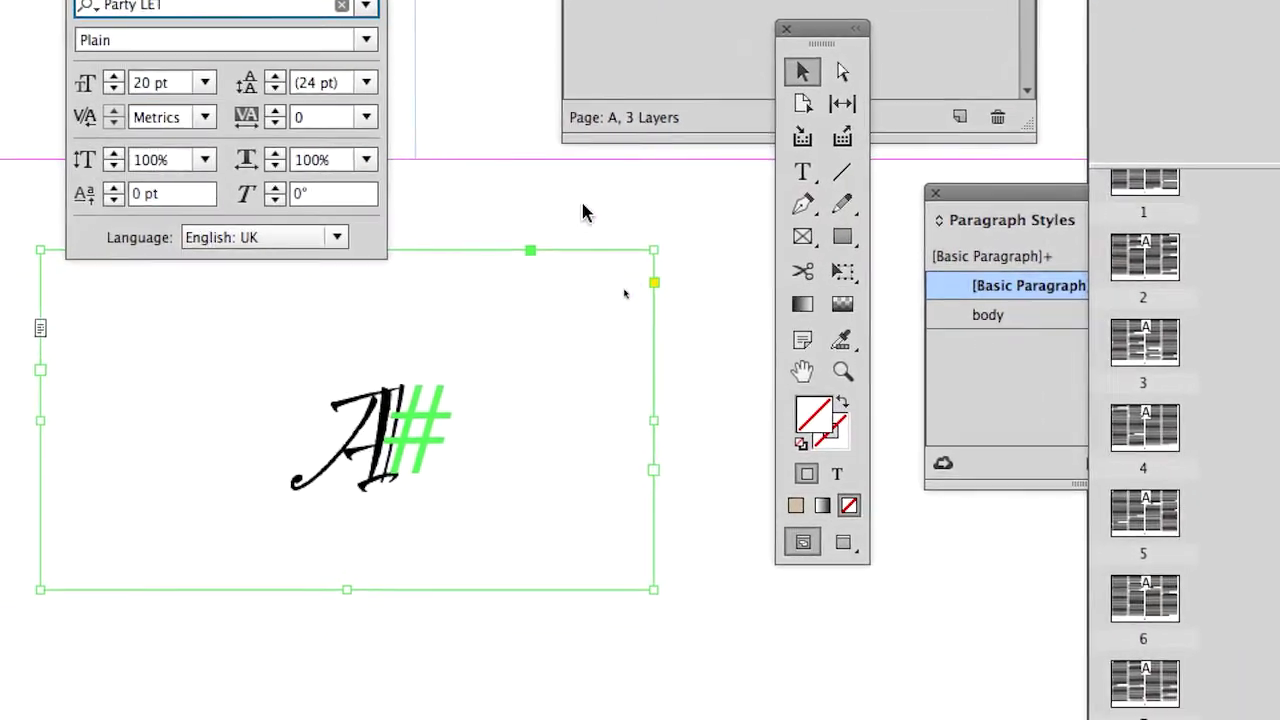
{"action": "left_click", "coordinate": [551, 249]}
{"action": "left_click_drag", "start_coordinate": [295, 0], "coordinate": [0, 0]}
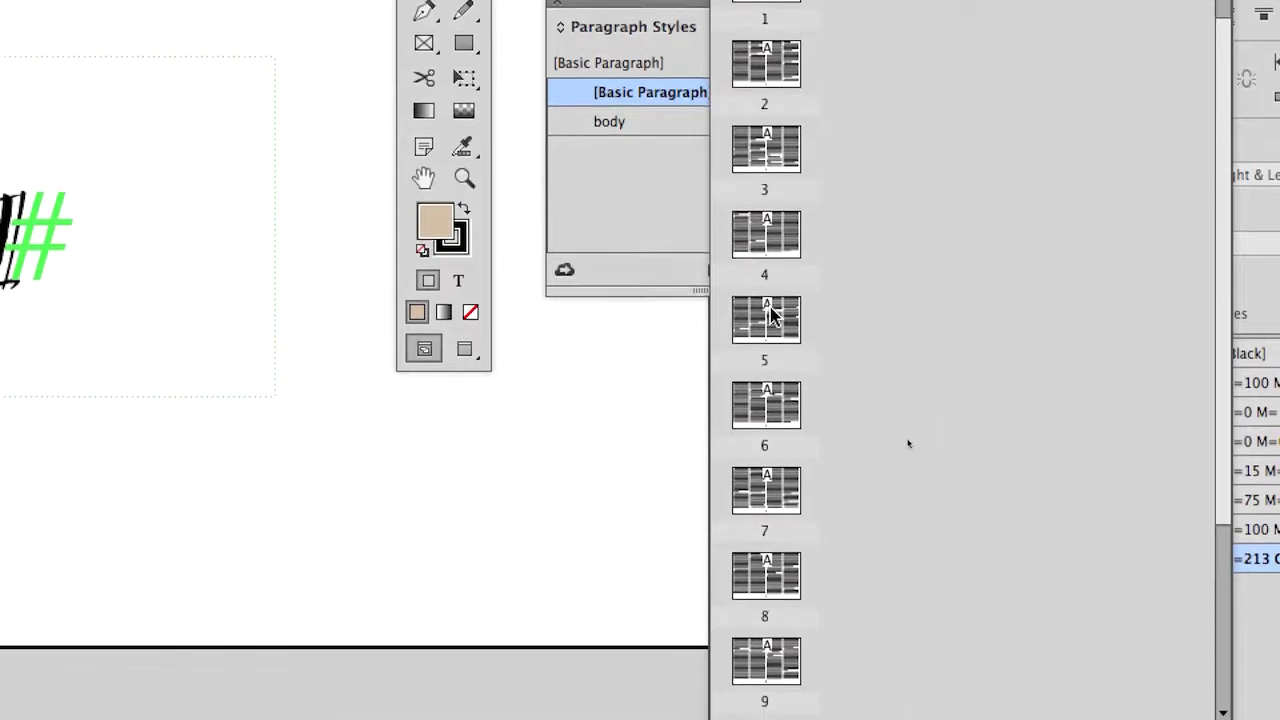
Check the restyled page number on some document pages, including page 5.
{"action": "double_click", "coordinate": [768, 340]}
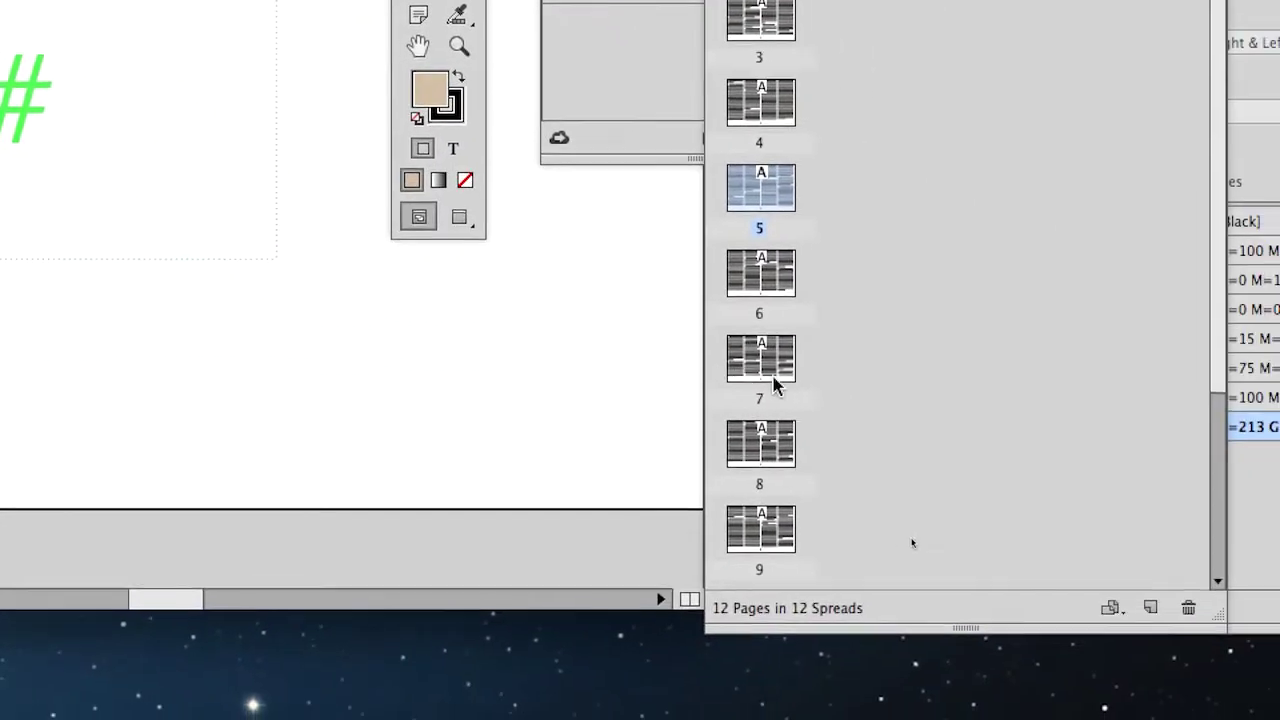
{"action": "double_click", "coordinate": [1249, 515]}
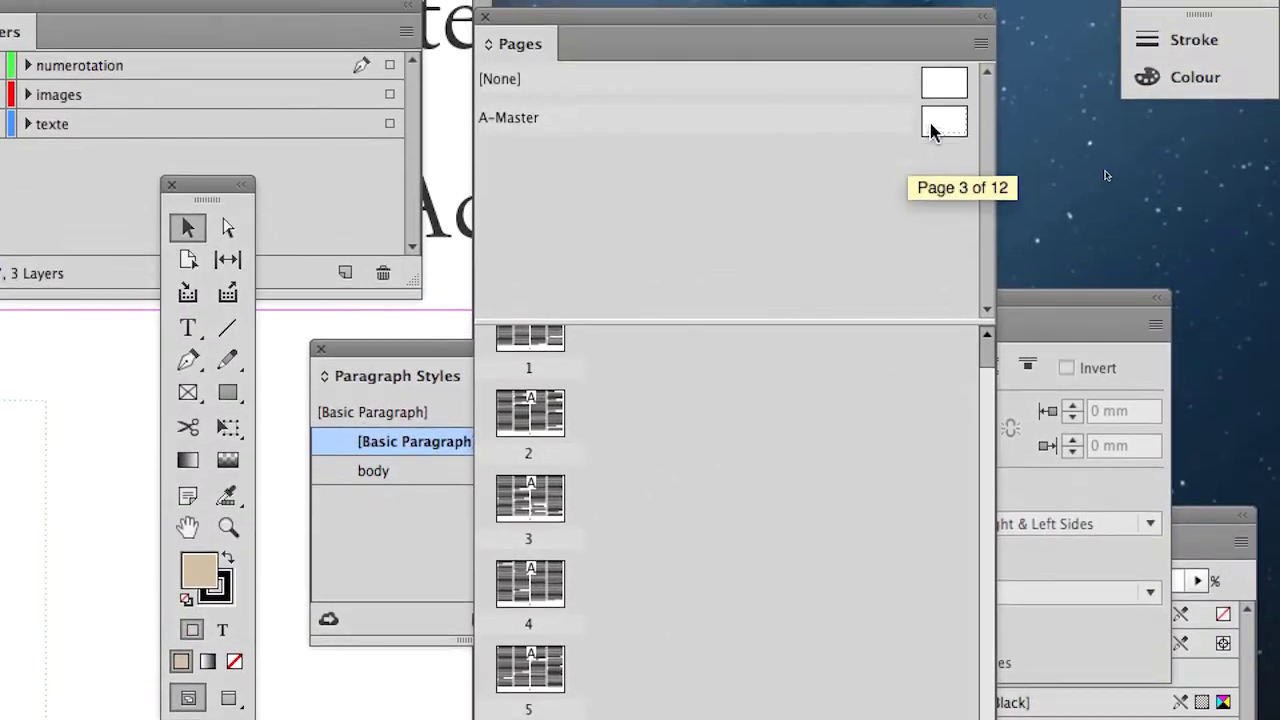
Return to the A-Master and move the page number frame up to about X 135 mm, Y 182 mm.
{"action": "double_click", "coordinate": [932, 122]}
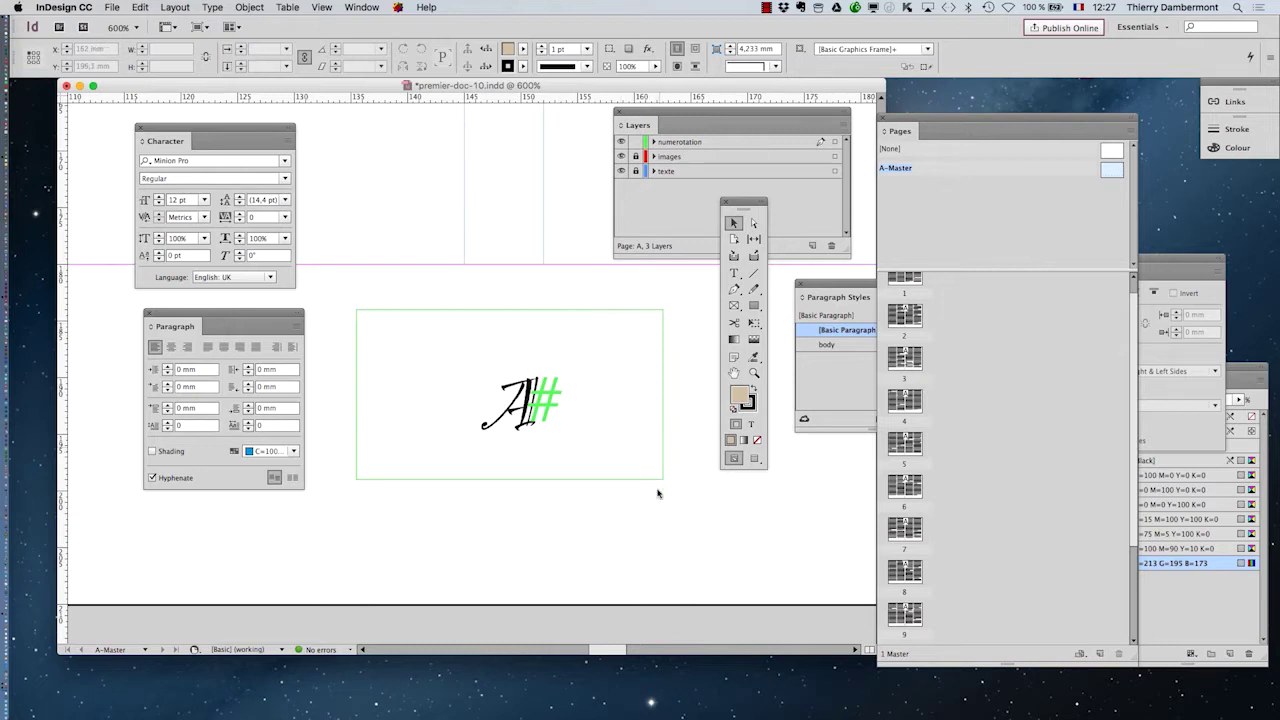
{"action": "left_click_drag", "start_coordinate": [597, 425], "coordinate": [573, 371]}
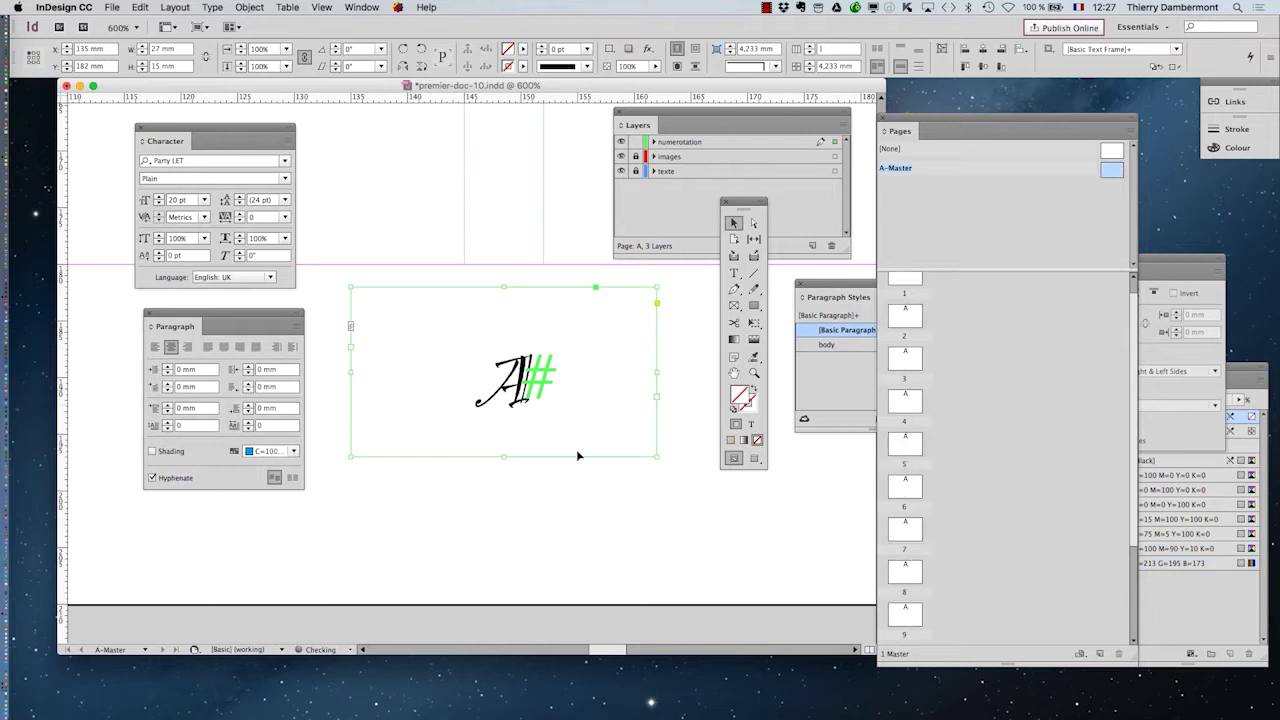
{"action": "left_click", "coordinate": [580, 495]}
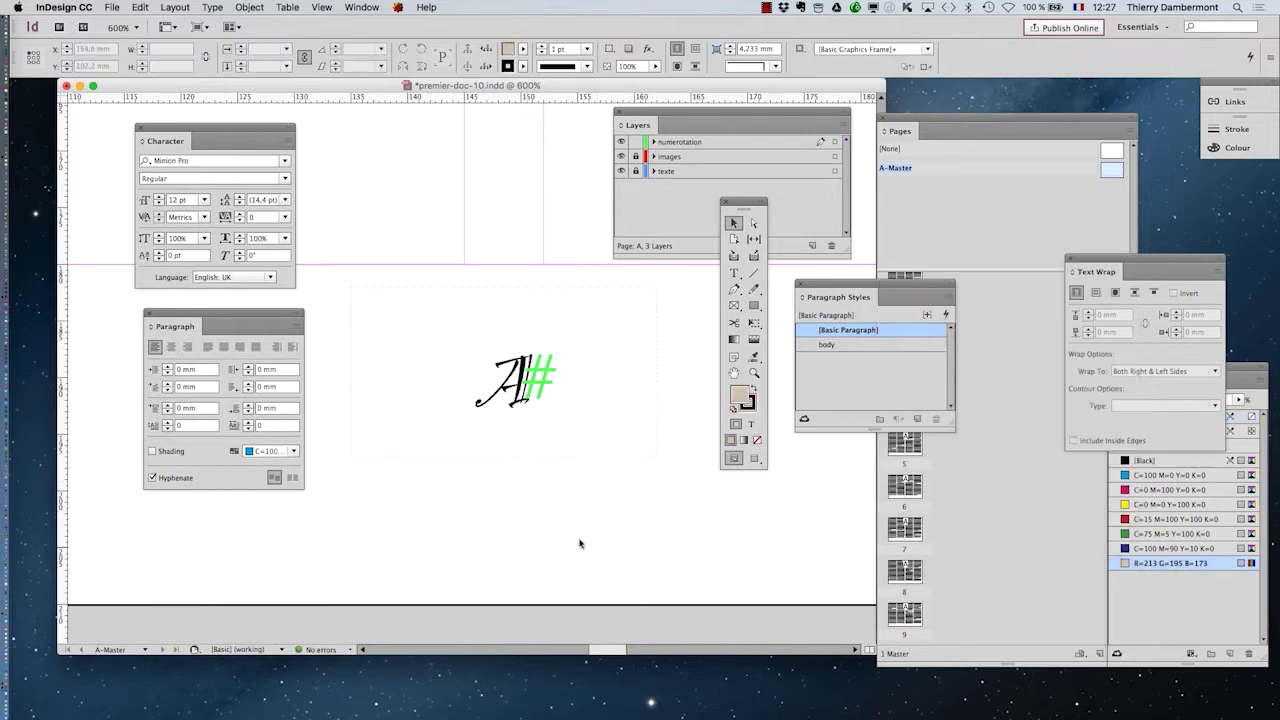
Review the page number frame's centre paragraph alignment and its vertical justification in the Text Frame Options.
{"action": "left_click", "coordinate": [487, 422]}
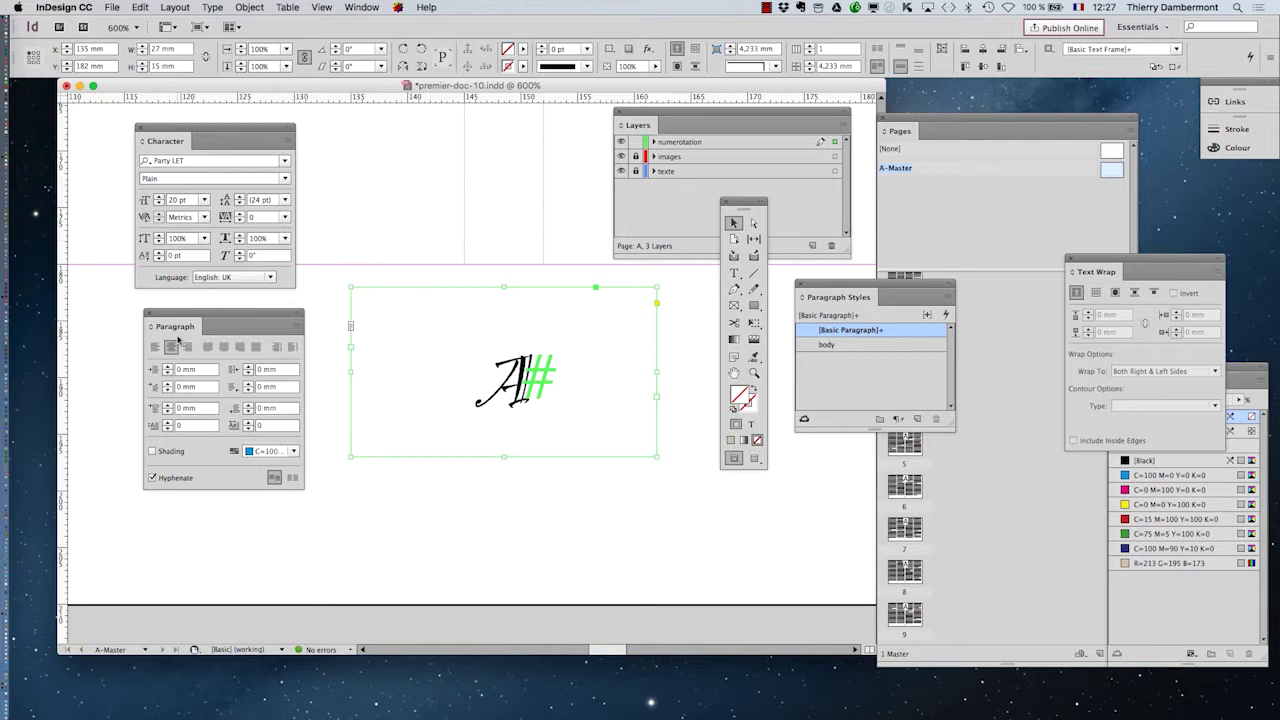
{"action": "left_click_drag", "start_coordinate": [190, 318], "coordinate": [638, 310]}
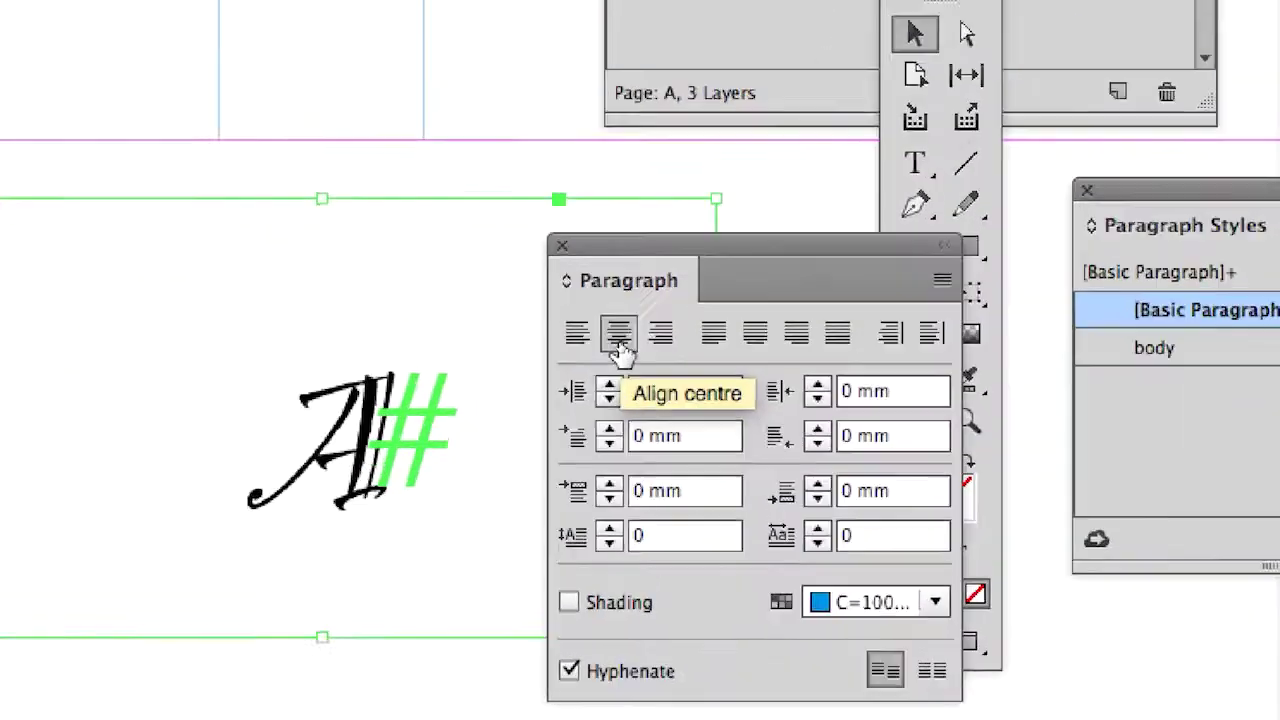
{"action": "left_click", "coordinate": [619, 340]}
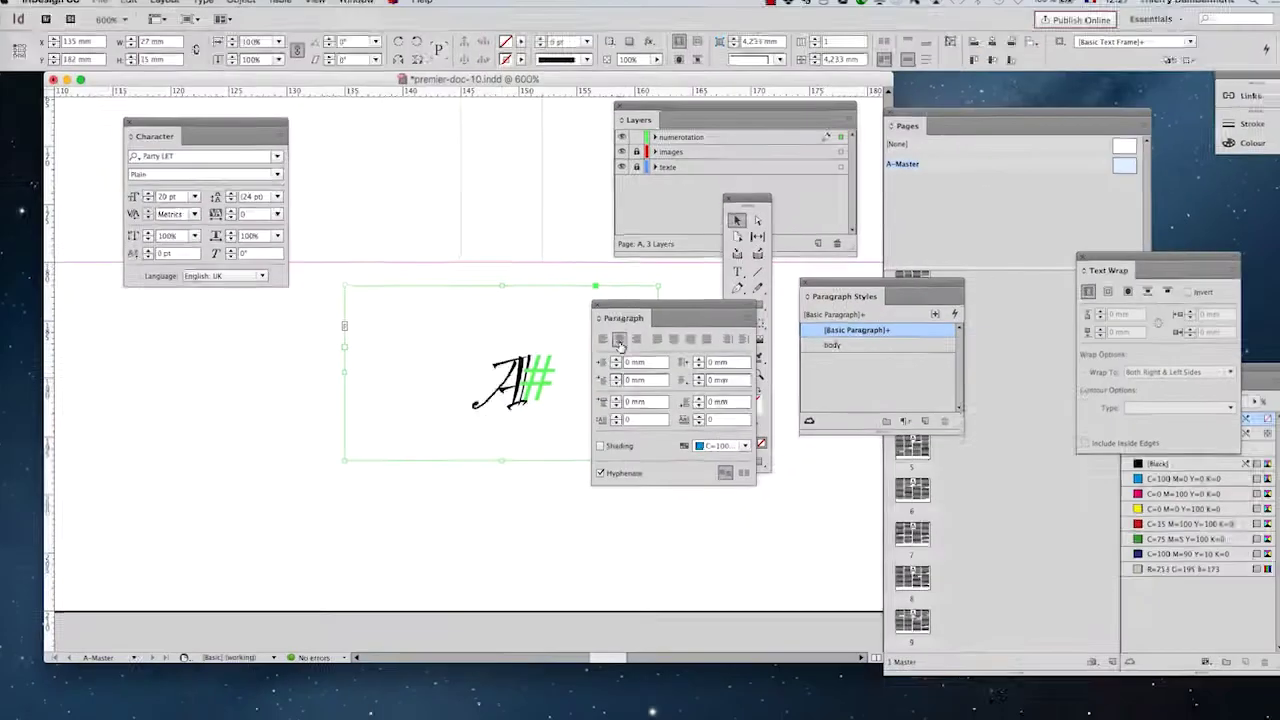
{"action": "left_click", "coordinate": [246, 6]}
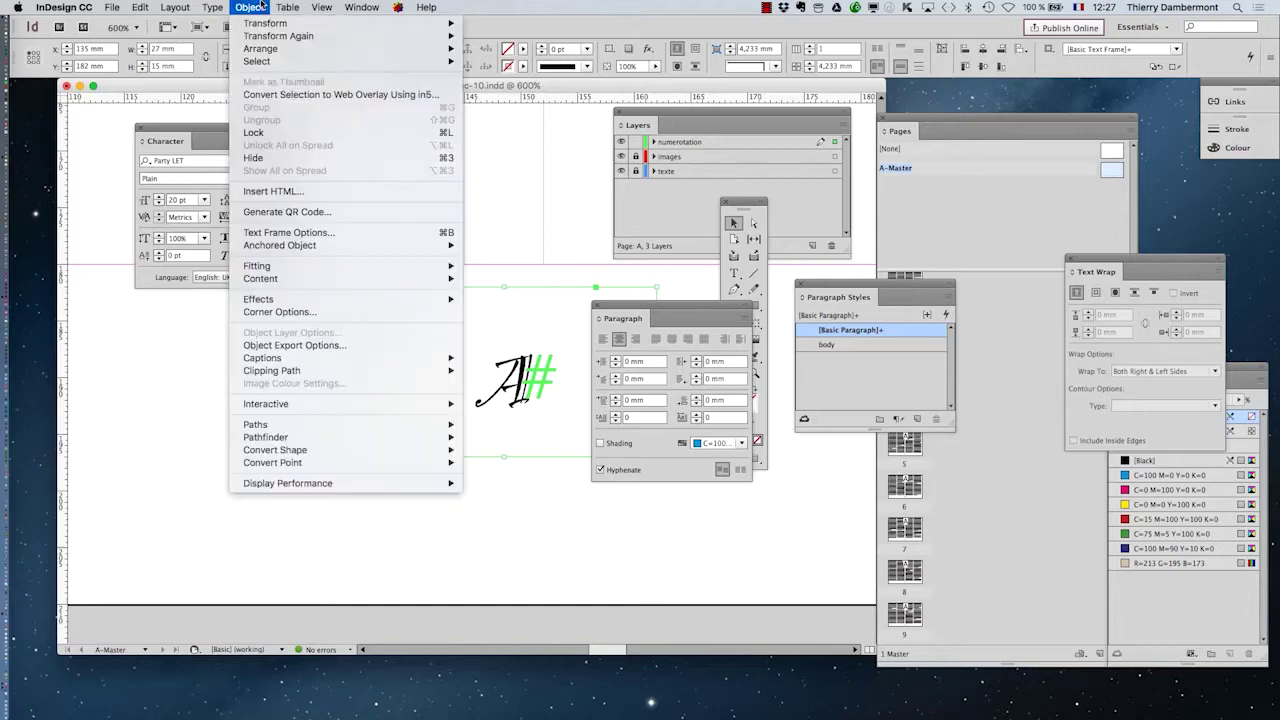
{"action": "left_click", "coordinate": [328, 232]}
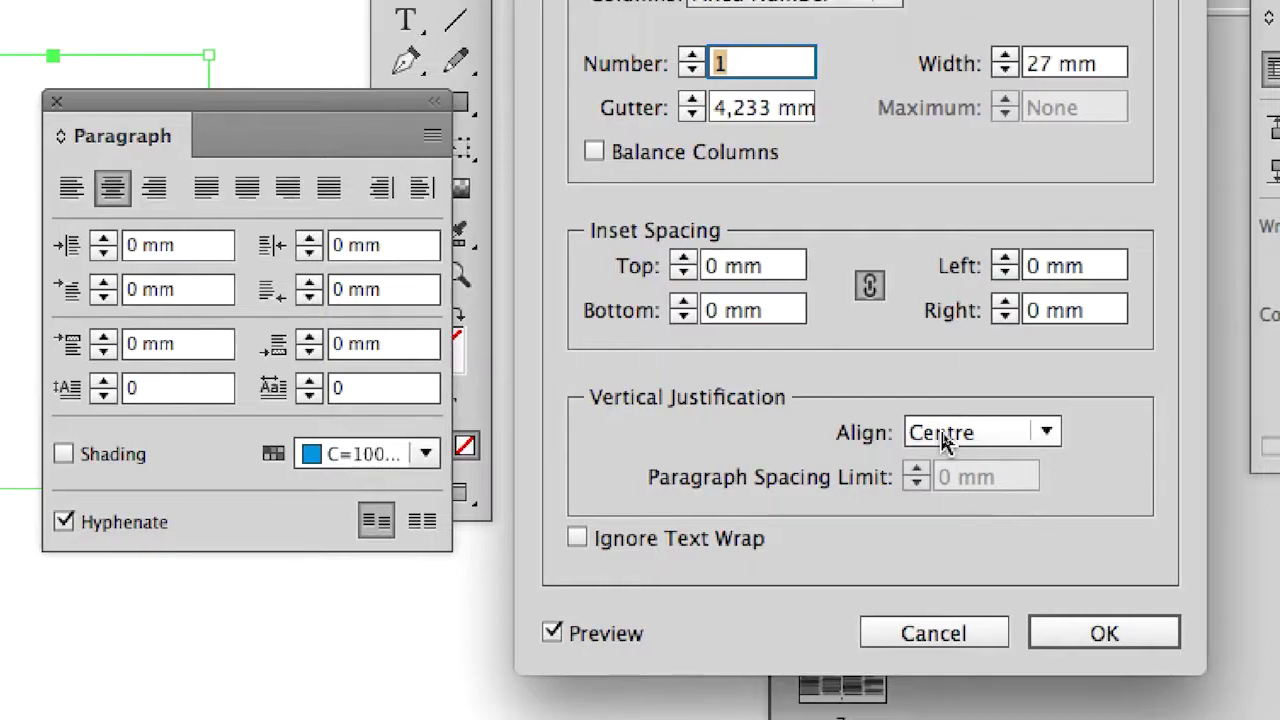
{"action": "left_click", "coordinate": [1100, 636]}
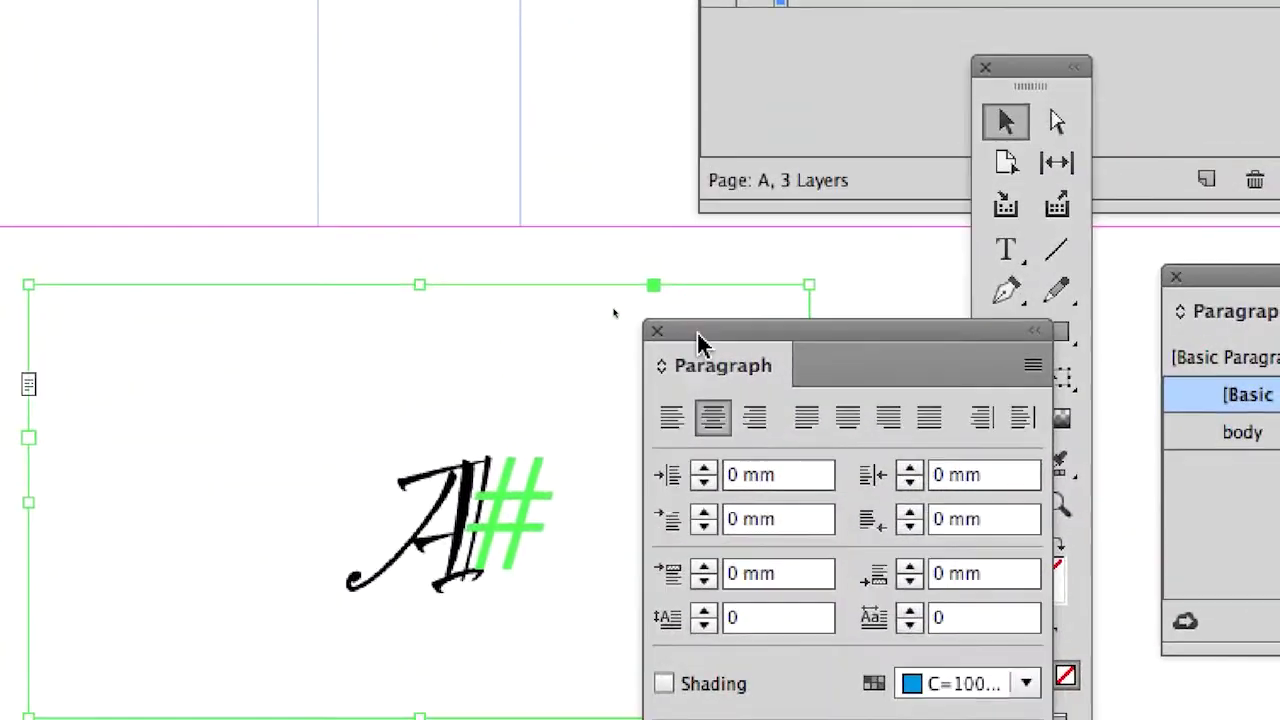
{"action": "left_click_drag", "start_coordinate": [700, 337], "coordinate": [555, 719]}
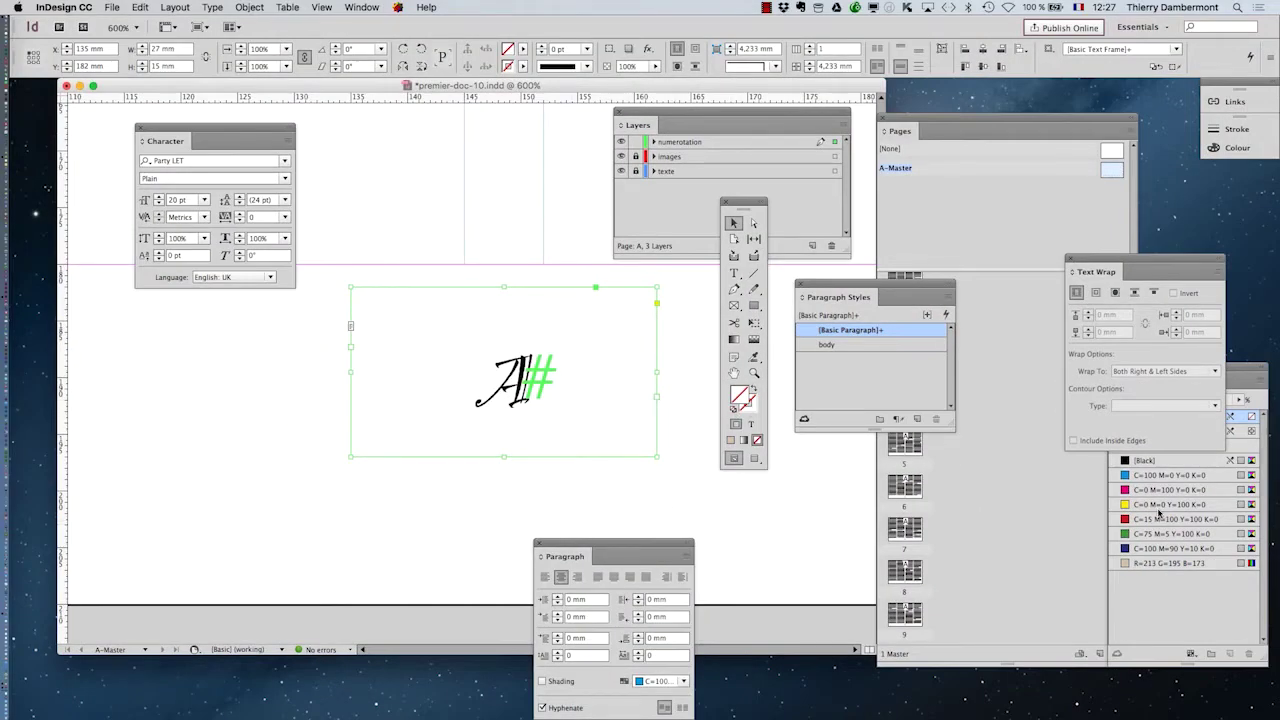
Fill the page number frame with the C=0 M=100 Y=0 K=0 swatch at a 38% tint.
{"action": "left_click", "coordinate": [1157, 563]}
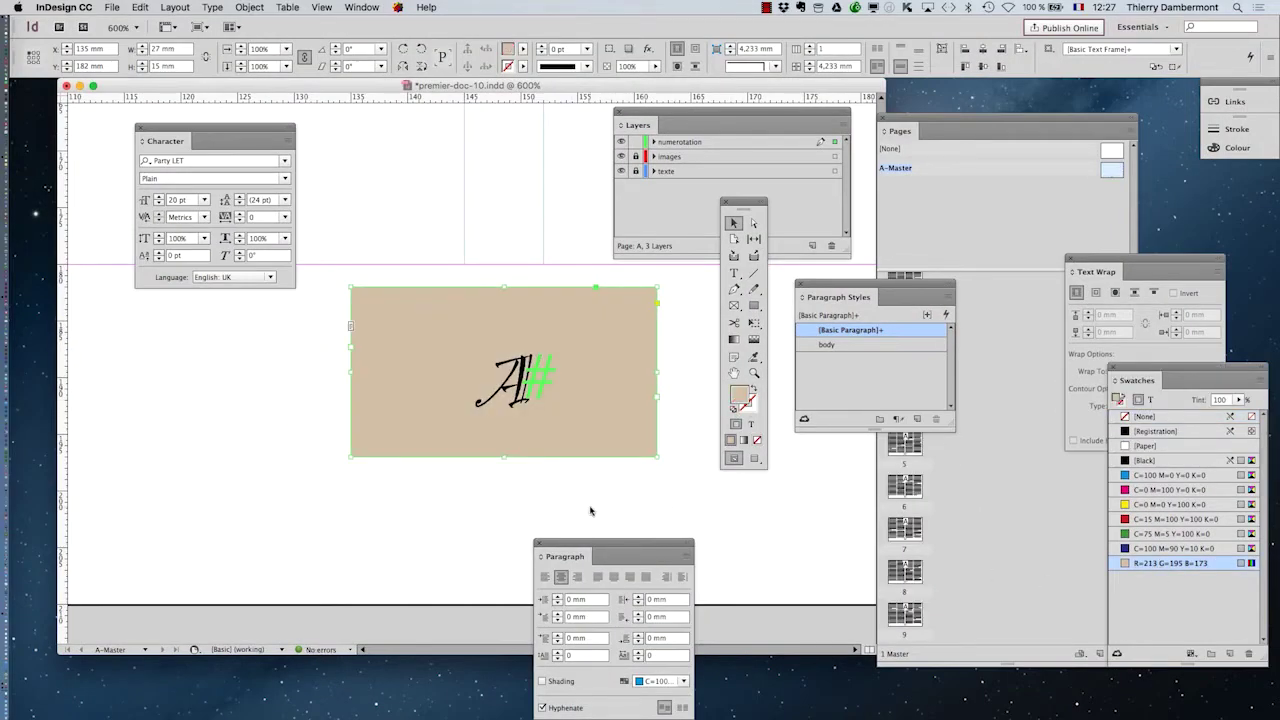
{"action": "left_click", "coordinate": [1162, 550]}
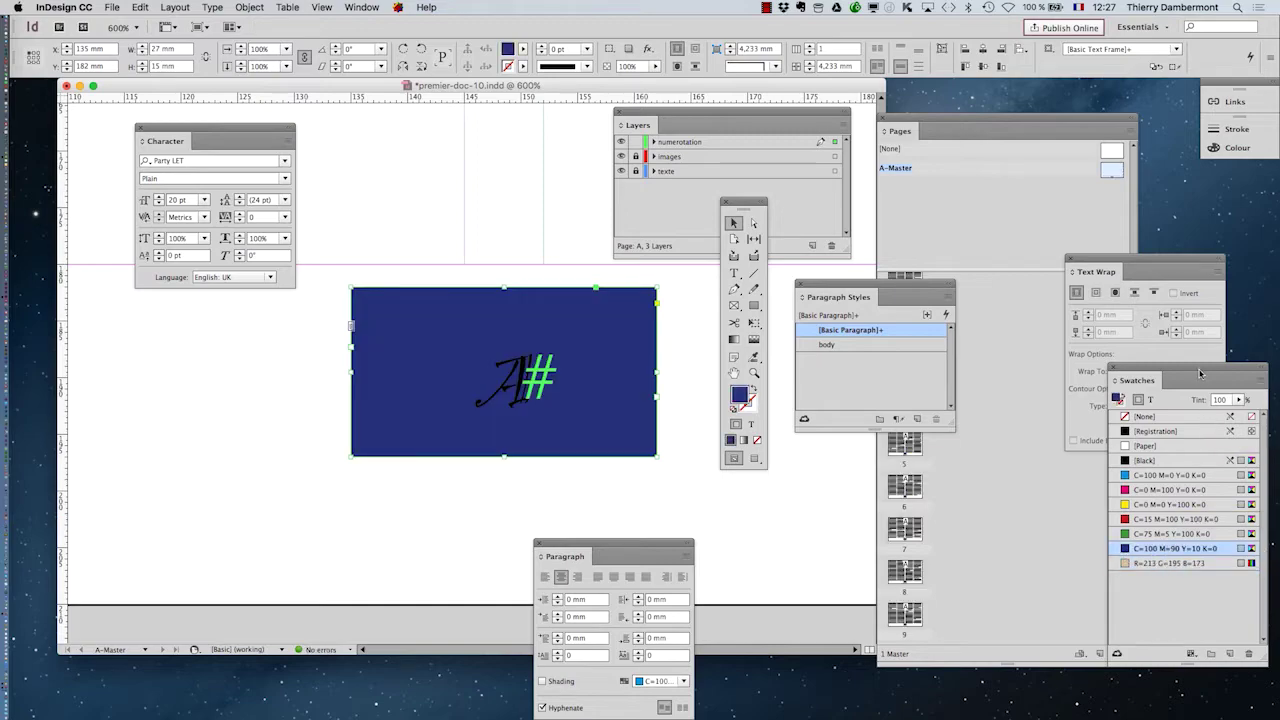
{"action": "left_click_drag", "start_coordinate": [1200, 373], "coordinate": [254, 312]}
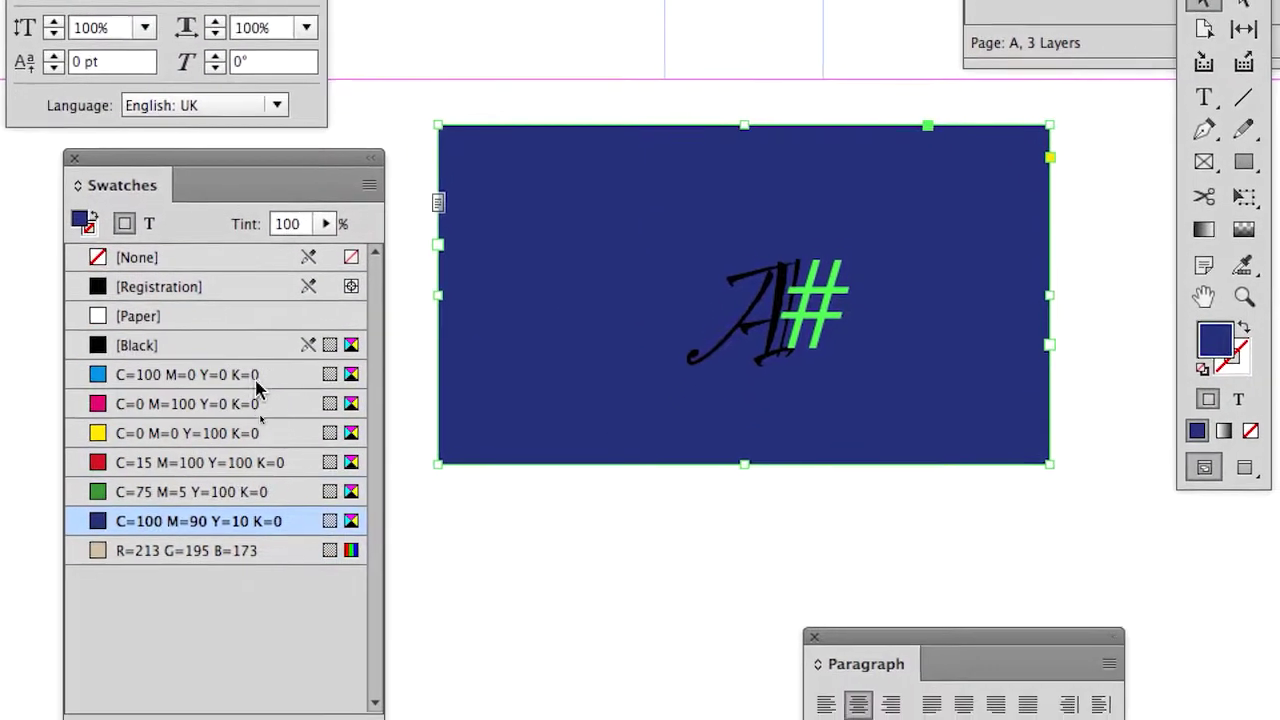
{"action": "left_click", "coordinate": [275, 546]}
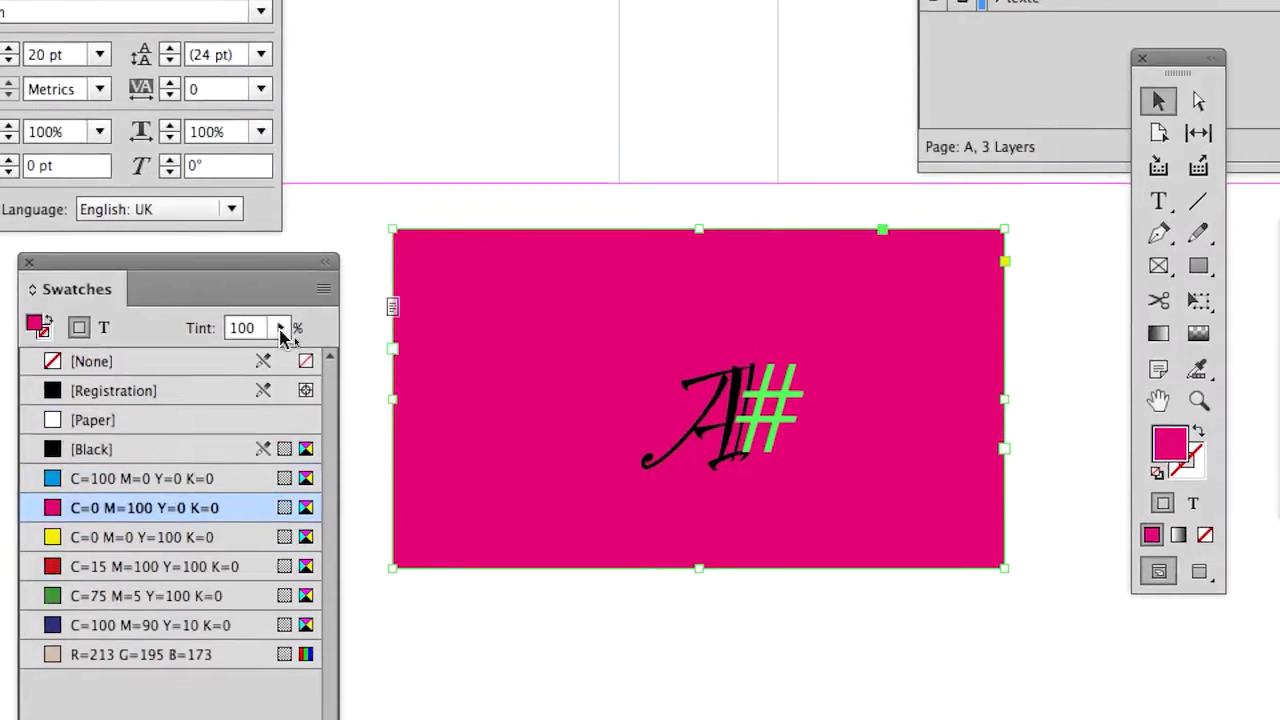
{"action": "left_click_drag", "start_coordinate": [280, 335], "coordinate": [203, 360]}
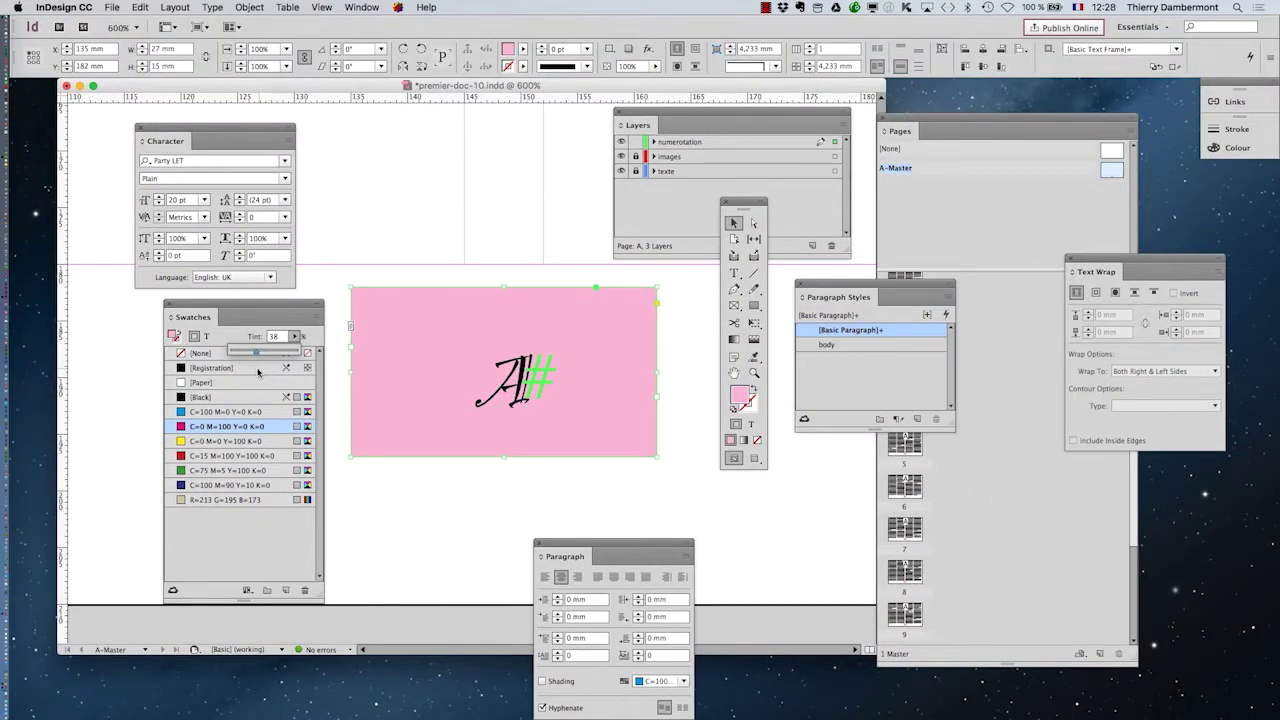
Convert the page number frame's shape to an ellipse.
{"action": "left_click", "coordinate": [250, 7]}
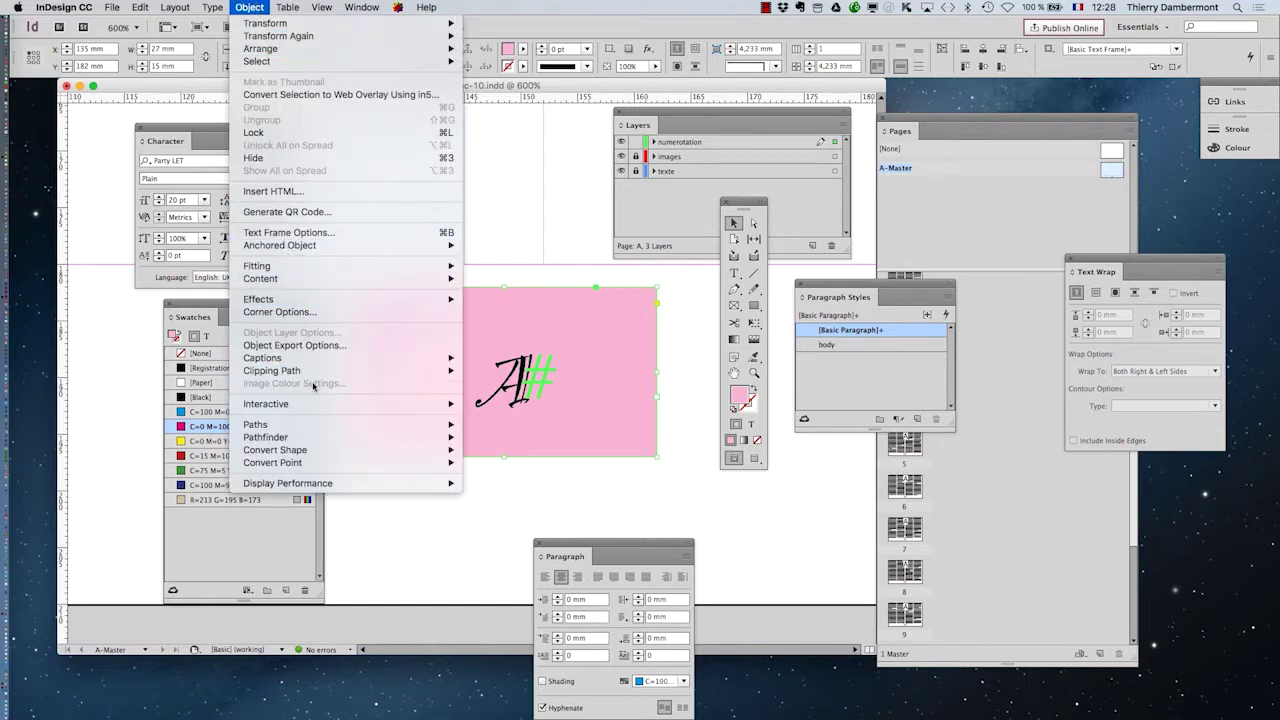
{"action": "mouse_move", "coordinate": [329, 453]}
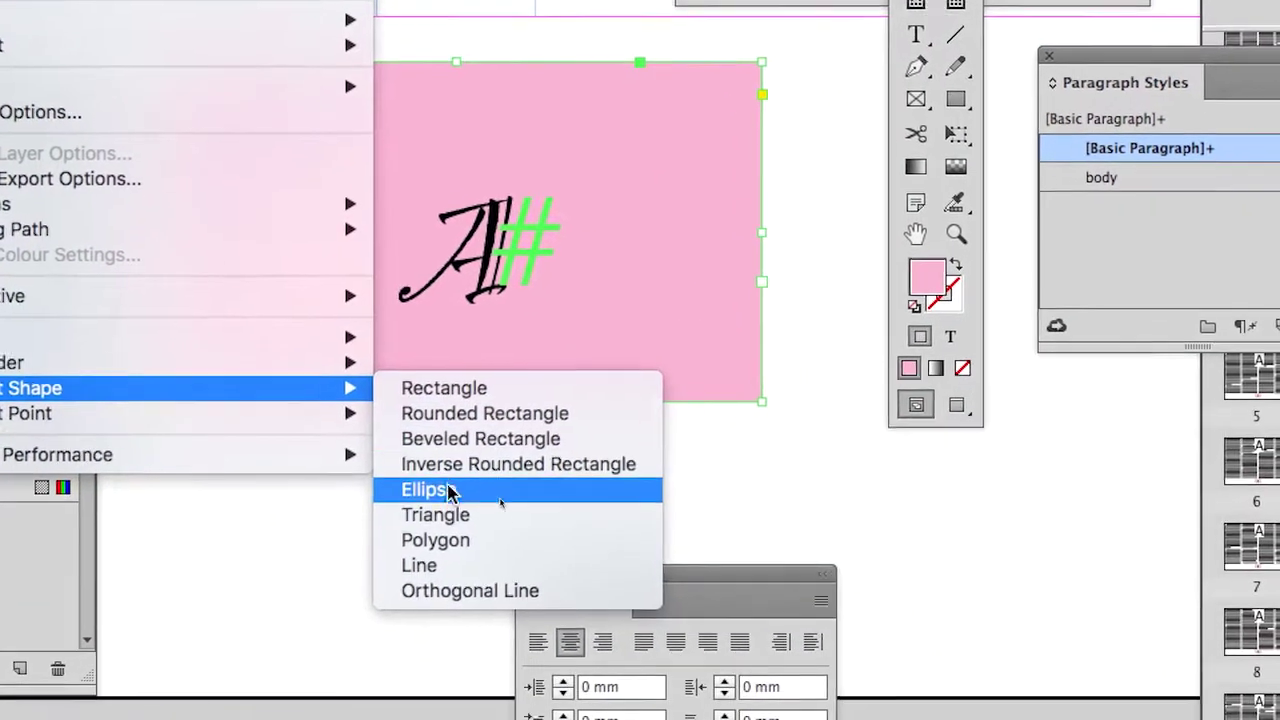
{"action": "left_click", "coordinate": [488, 551]}
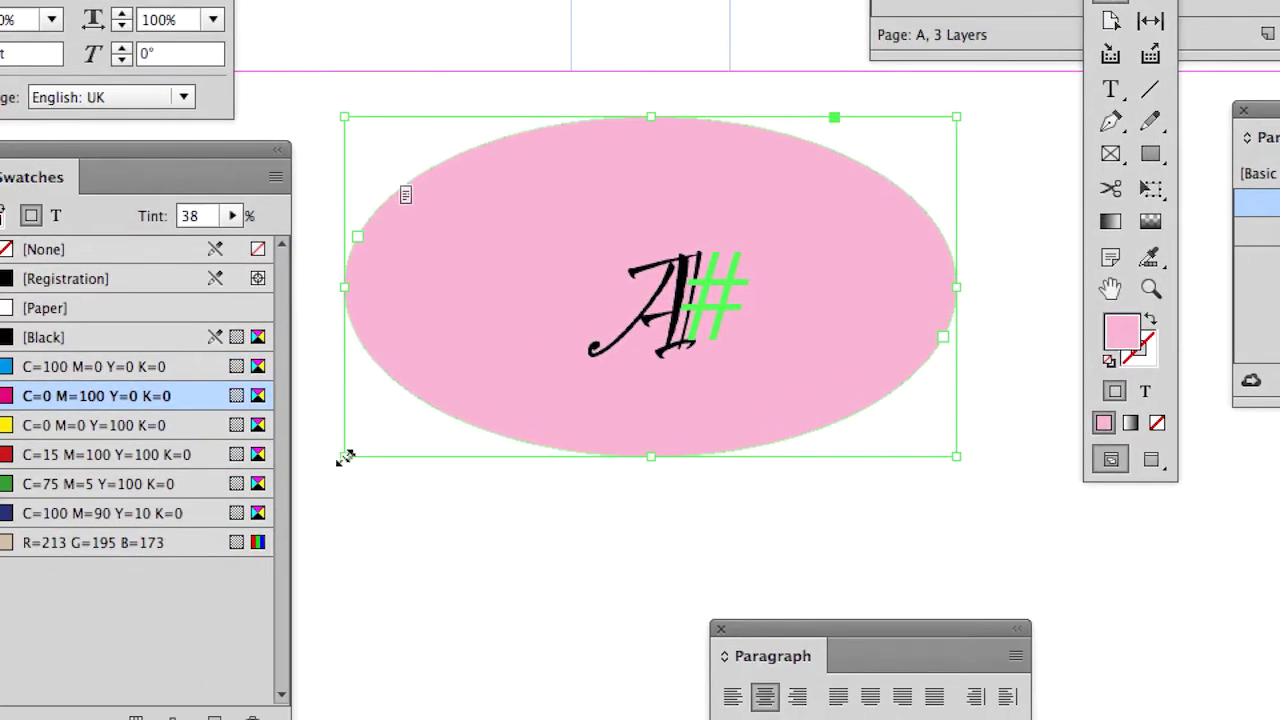
Resize the page number ellipse on the A-Master to a near-circle of about 12.5 × 12.3 mm.
{"action": "left_click_drag", "start_coordinate": [344, 457], "coordinate": [524, 472]}
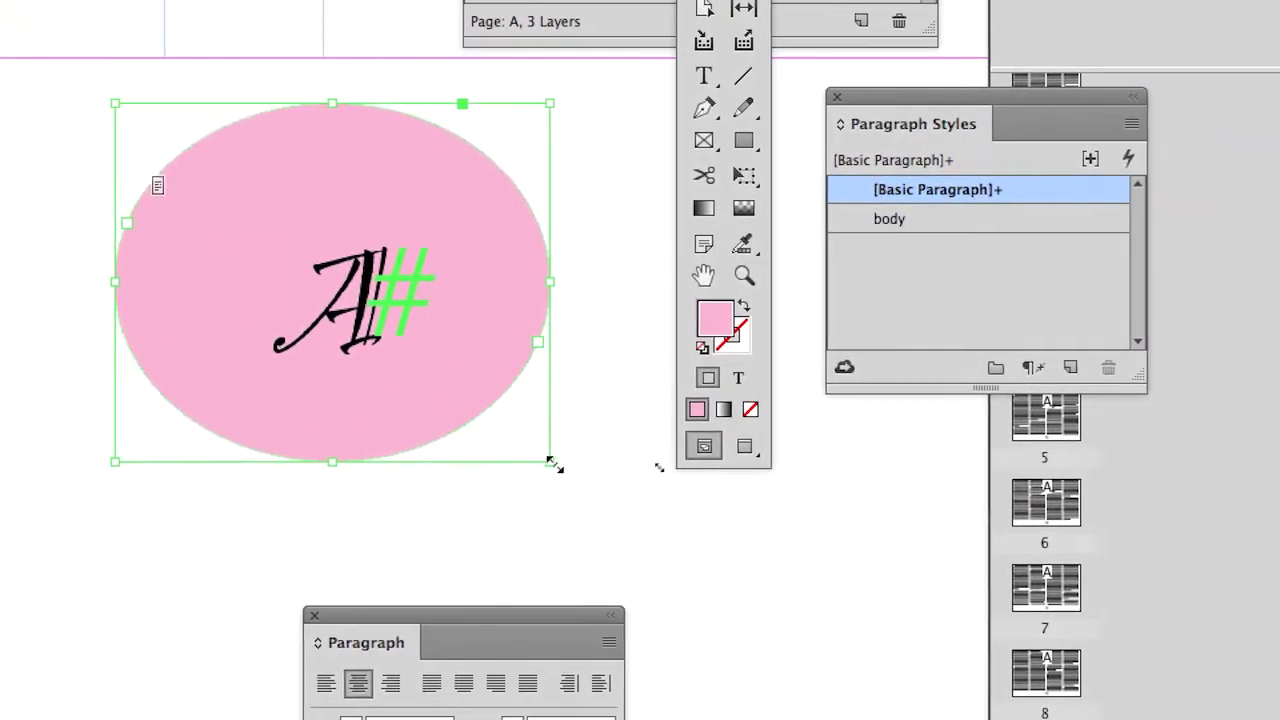
{"action": "left_click_drag", "start_coordinate": [666, 459], "coordinate": [464, 409]}
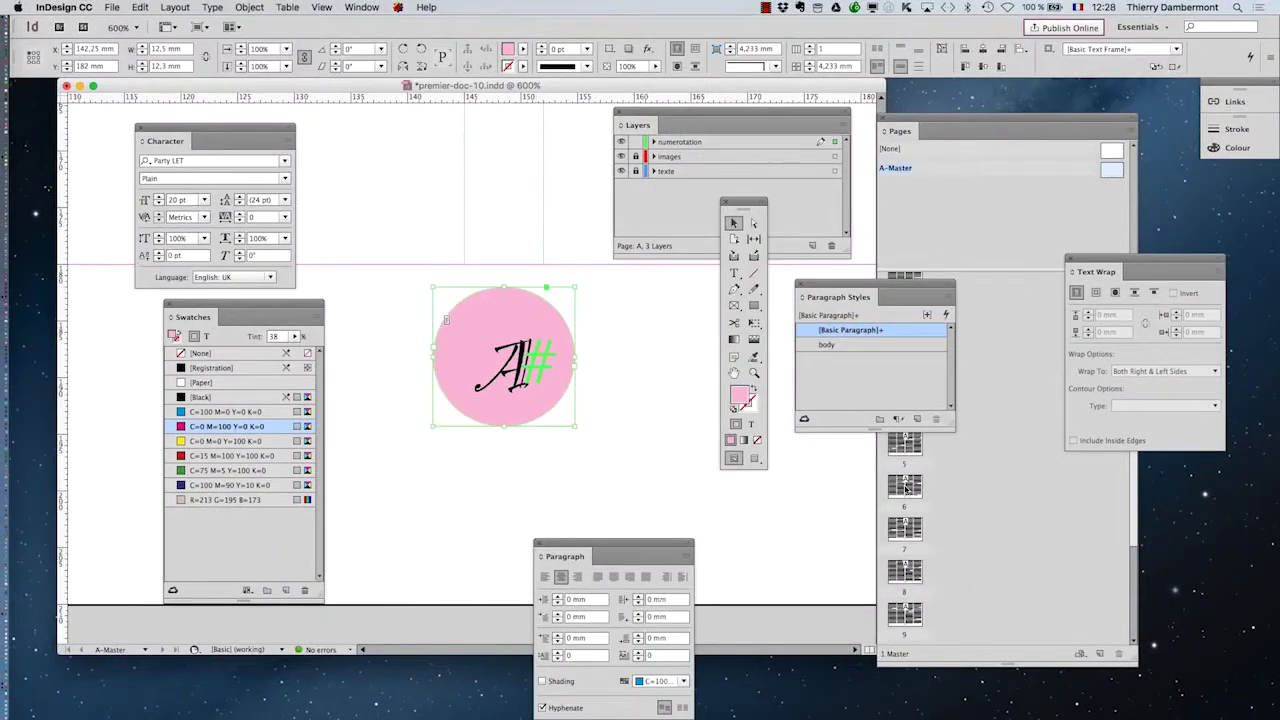
Check how the circular page number appears on pages 6, 7, 8 and 9.
{"action": "double_click", "coordinate": [906, 487]}
{"action": "scroll", "coordinate": [676, 485], "scroll_direction": "down", "scroll_amount": 3}
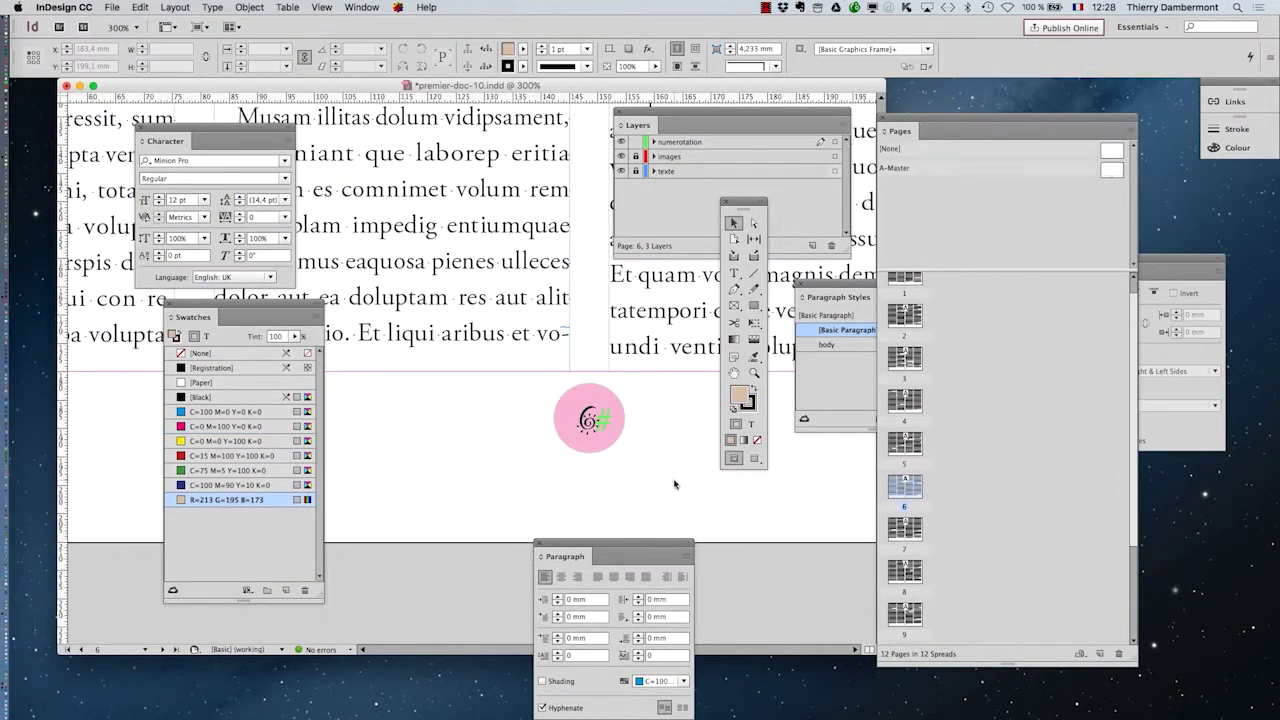
{"action": "scroll", "coordinate": [675, 484], "scroll_direction": "down", "scroll_amount": 2}
{"action": "double_click", "coordinate": [912, 537]}
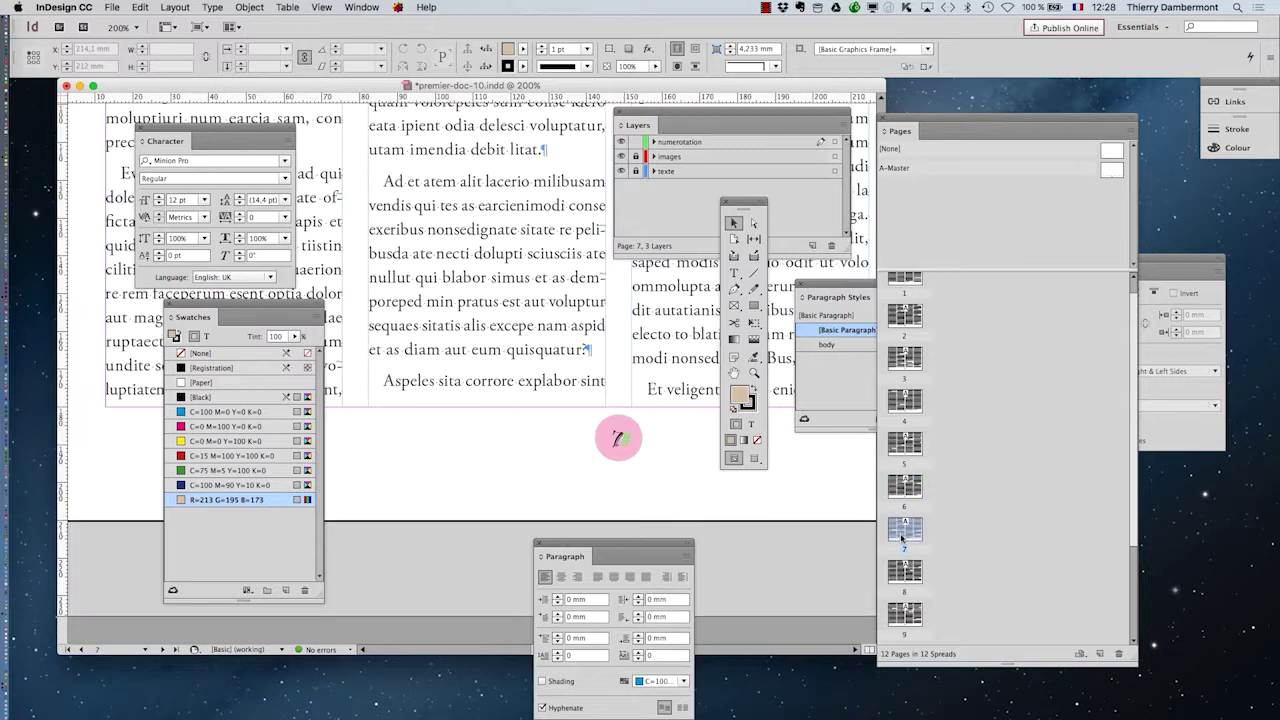
{"action": "double_click", "coordinate": [904, 574]}
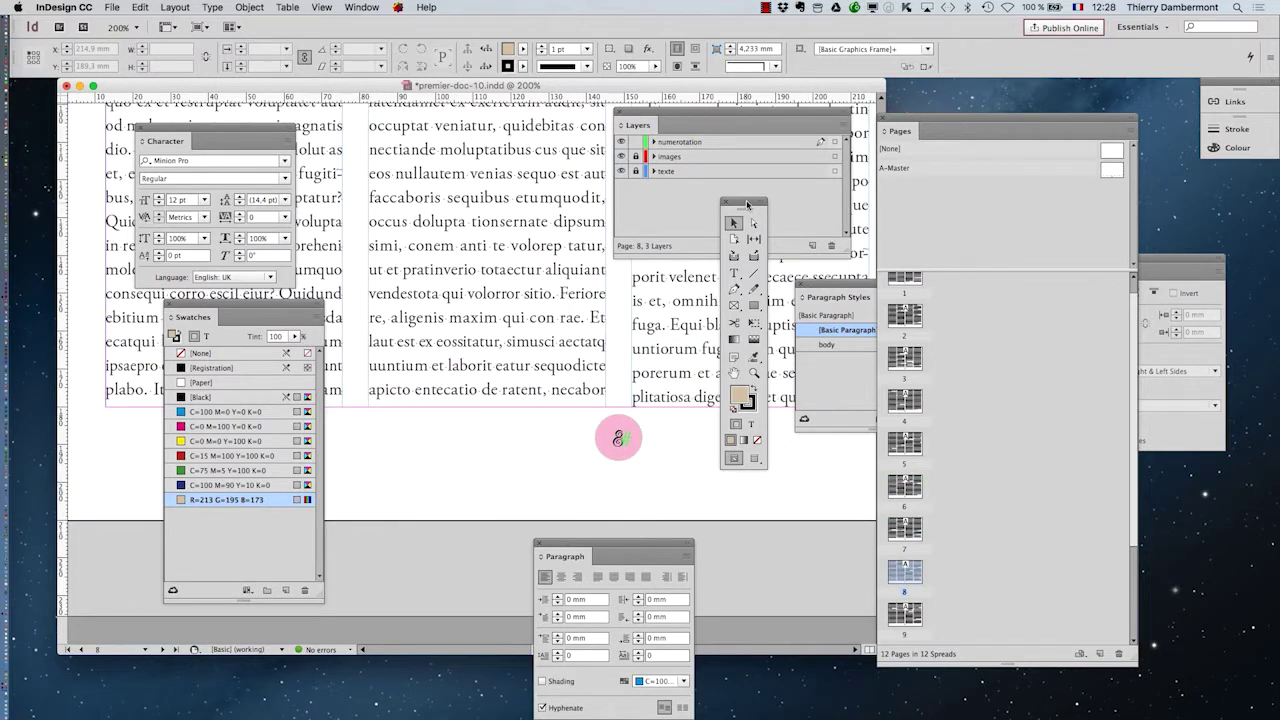
{"action": "left_click_drag", "start_coordinate": [746, 204], "coordinate": [46, 150]}
{"action": "left_click_drag", "start_coordinate": [614, 112], "coordinate": [752, 132]}
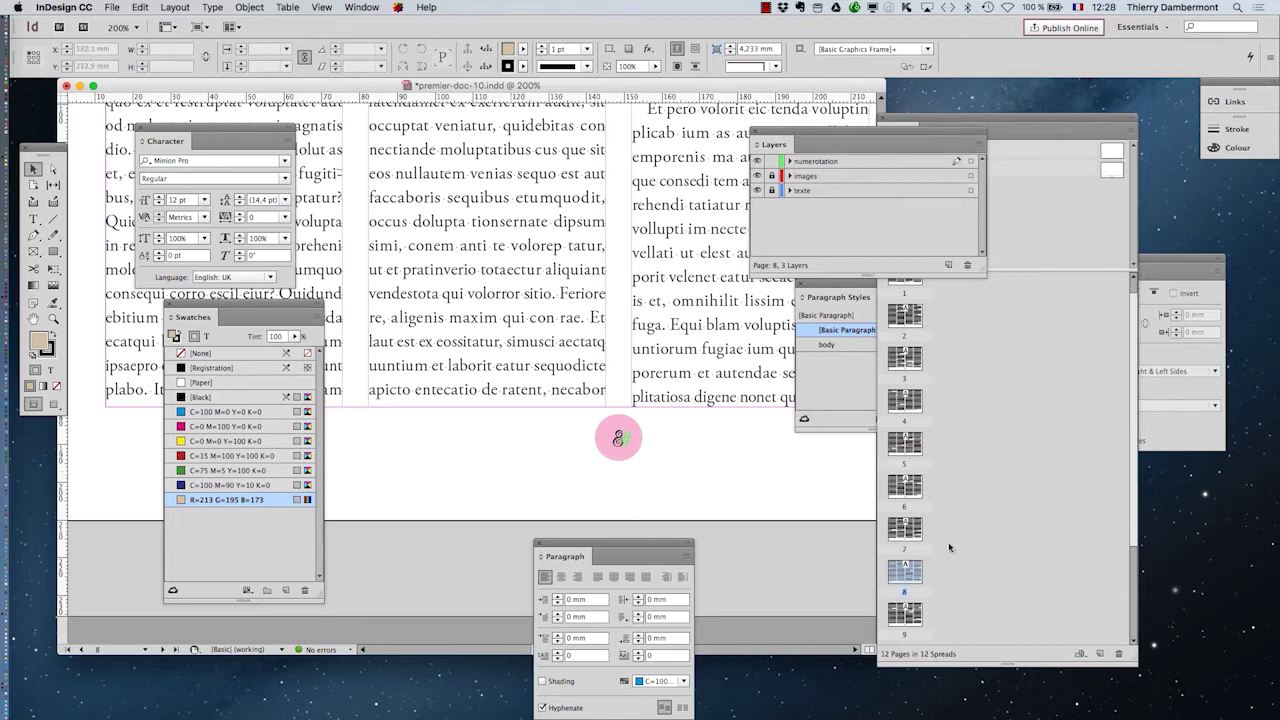
{"action": "double_click", "coordinate": [915, 616]}
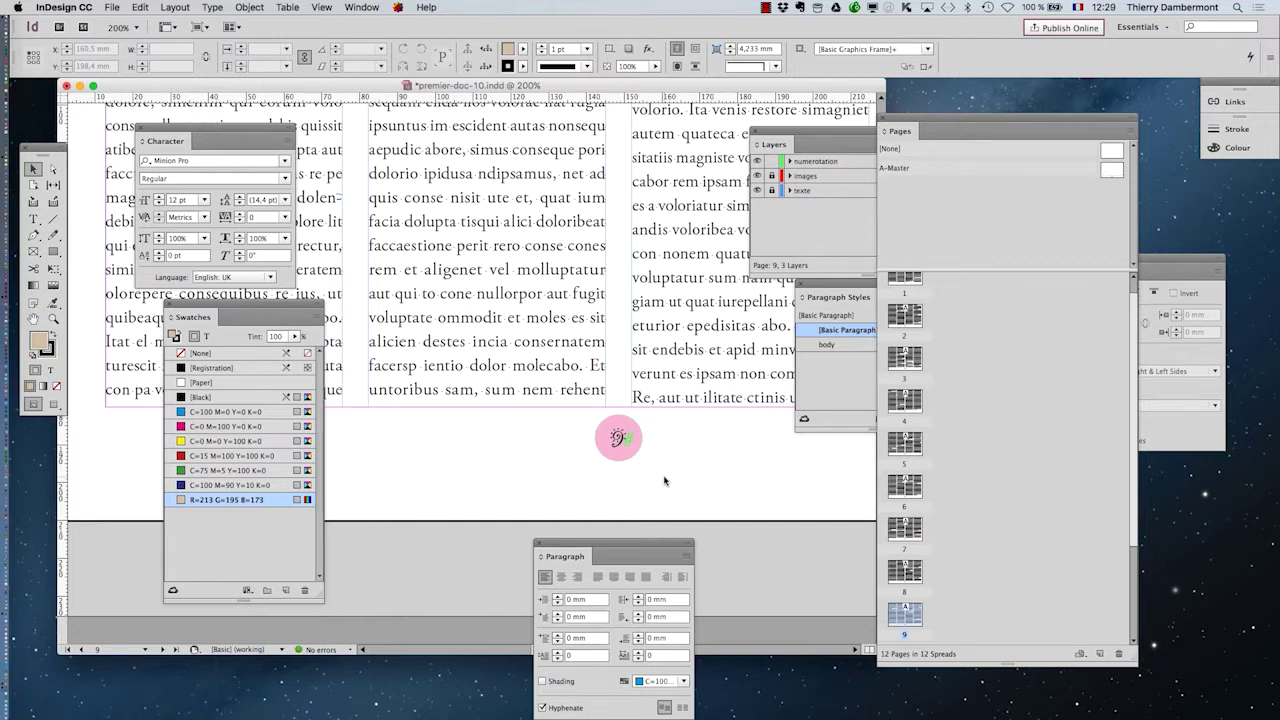
Return to the A-Master and move the page number circle down to about Y 188.4 mm.
{"action": "double_click", "coordinate": [1110, 175]}
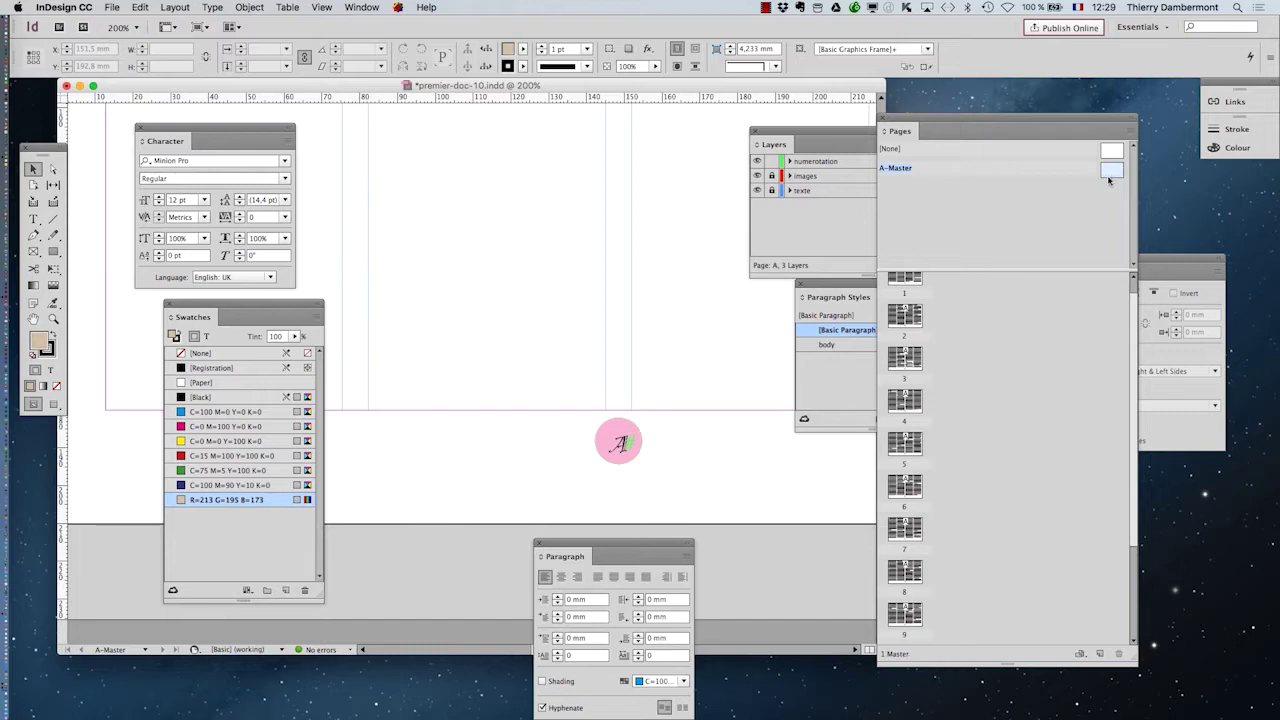
{"action": "left_click_drag", "start_coordinate": [619, 444], "coordinate": [618, 467]}
Examine the page number circle on the whole of page 6 in preview mode.
{"action": "double_click", "coordinate": [904, 486]}
{"action": "key", "text": "super+minus"}
{"action": "key", "text": "super+minus"}
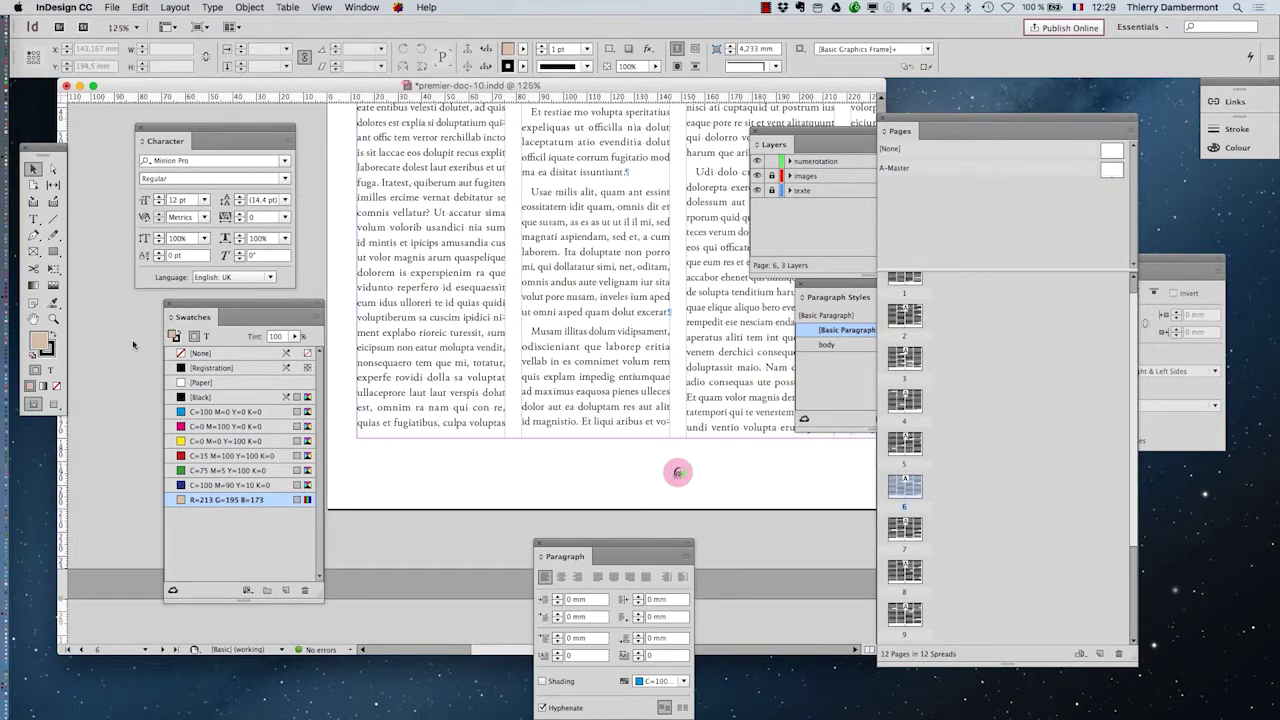
{"action": "key", "text": "super+minus"}
{"action": "key", "text": "super+minus"}
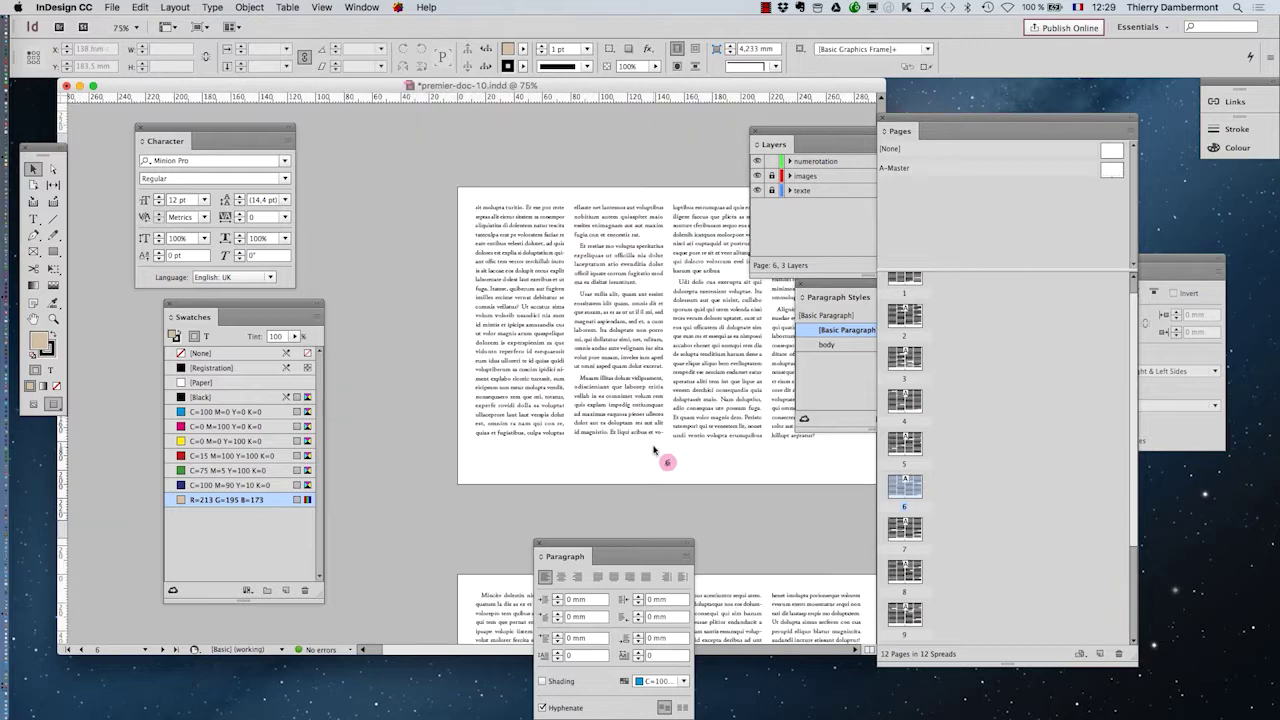
{"action": "key", "text": "h"}
{"action": "left_click_drag", "start_coordinate": [586, 372], "coordinate": [496, 340]}
Close the Layers, Paragraph Styles and Paragraph panels to clear the view of the pages.
{"action": "left_click", "coordinate": [750, 131]}
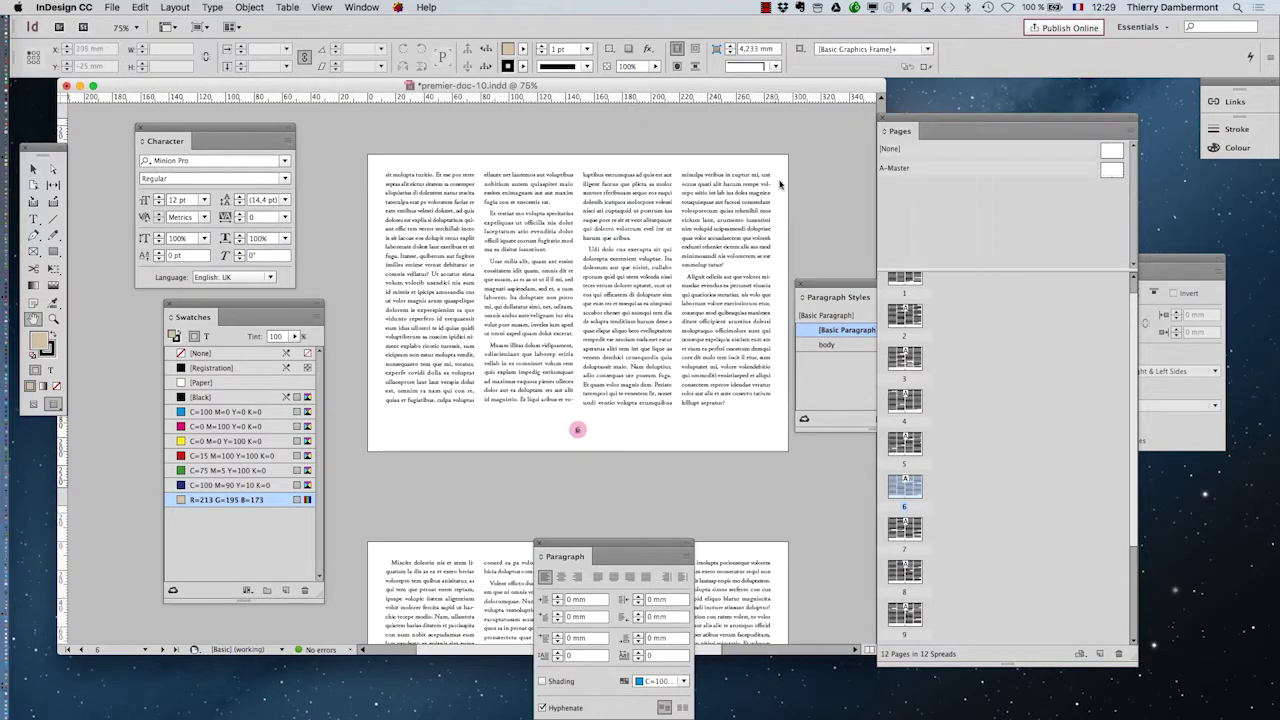
{"action": "left_click", "coordinate": [800, 284]}
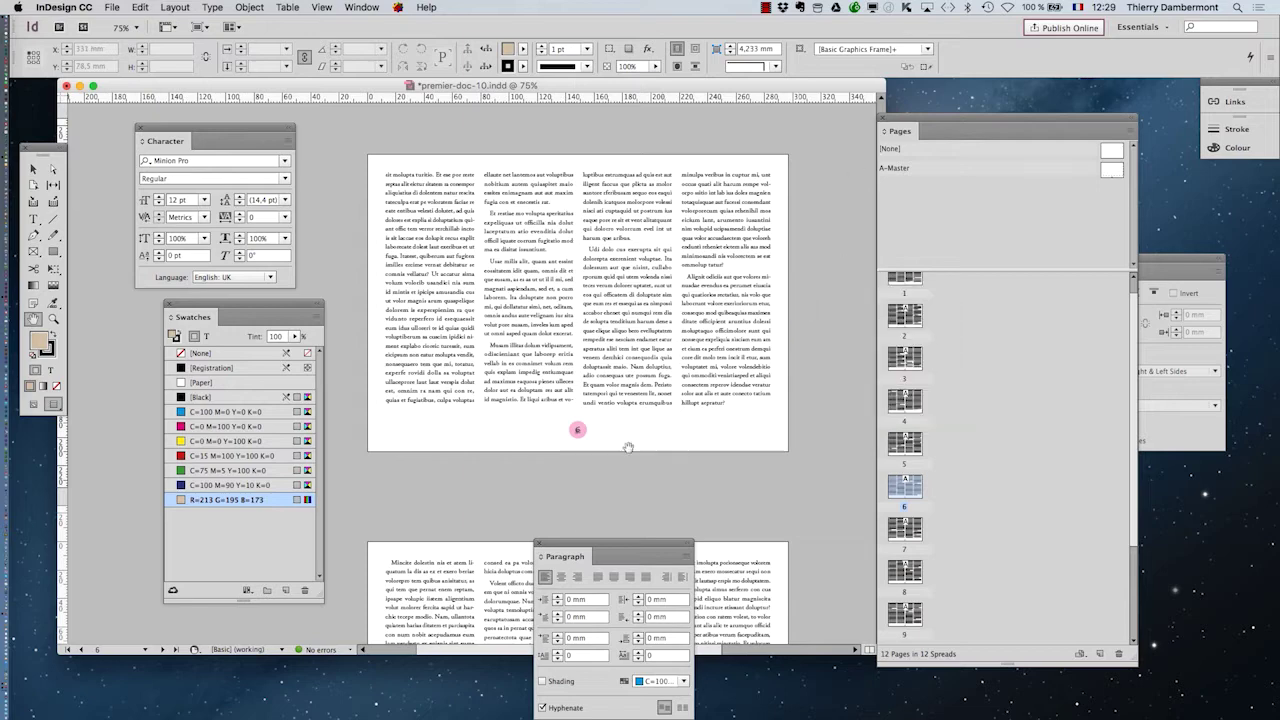
{"action": "left_click", "coordinate": [539, 546]}
Review the page number circles from page 6 back to page 1.
{"action": "scroll", "coordinate": [579, 547], "scroll_direction": "up", "scroll_amount": 10}
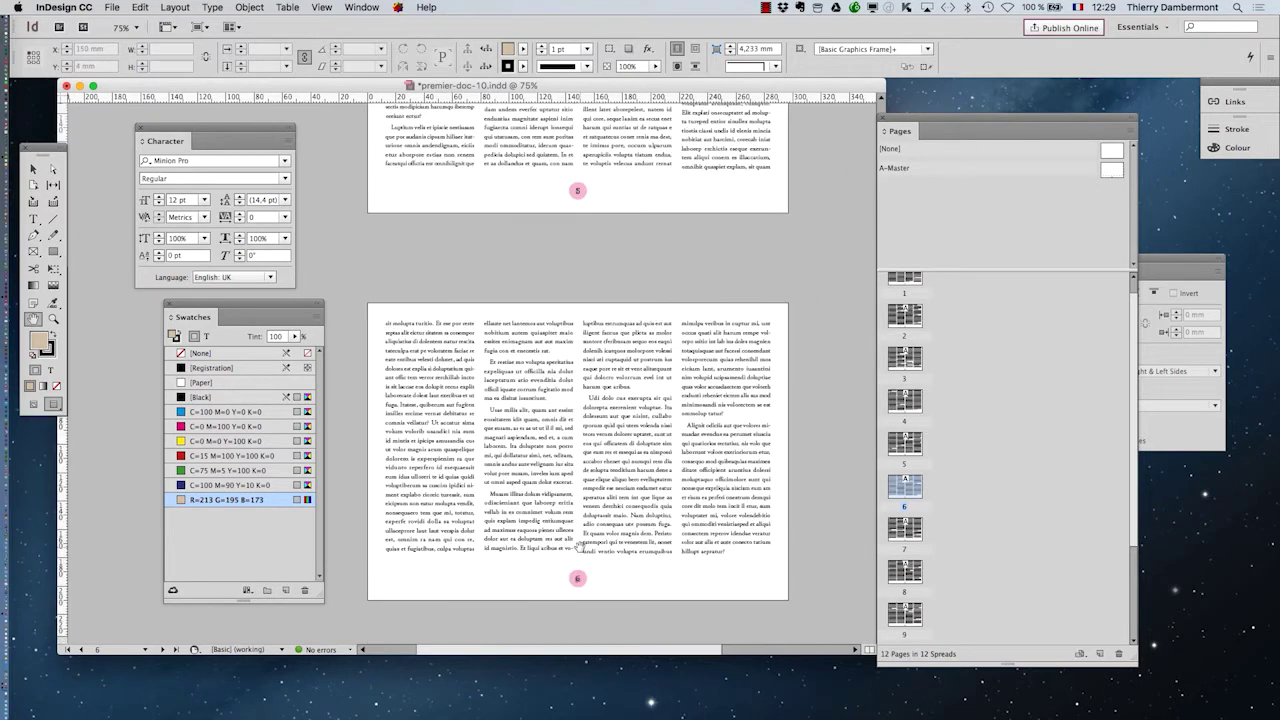
{"action": "scroll", "coordinate": [579, 547], "scroll_direction": "up", "scroll_amount": 11}
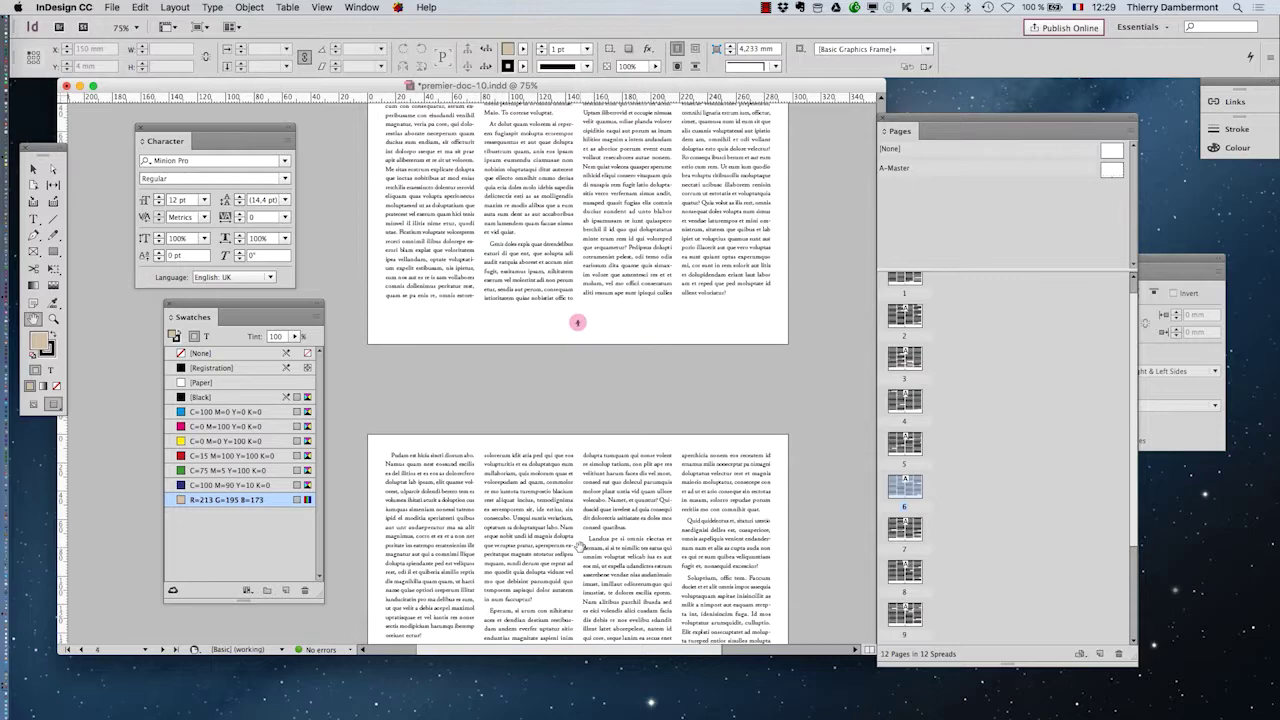
{"action": "scroll", "coordinate": [579, 547], "scroll_direction": "up", "scroll_amount": 12}
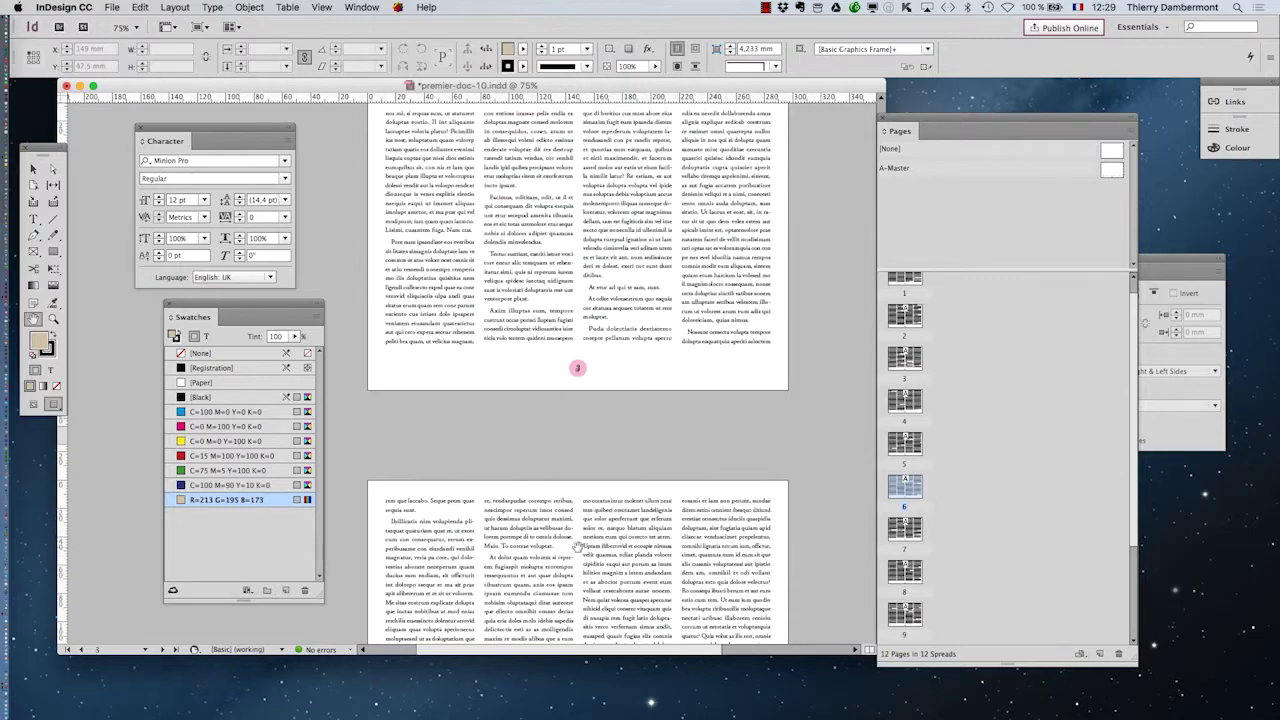
{"action": "scroll", "coordinate": [577, 547], "scroll_direction": "up", "scroll_amount": 6}
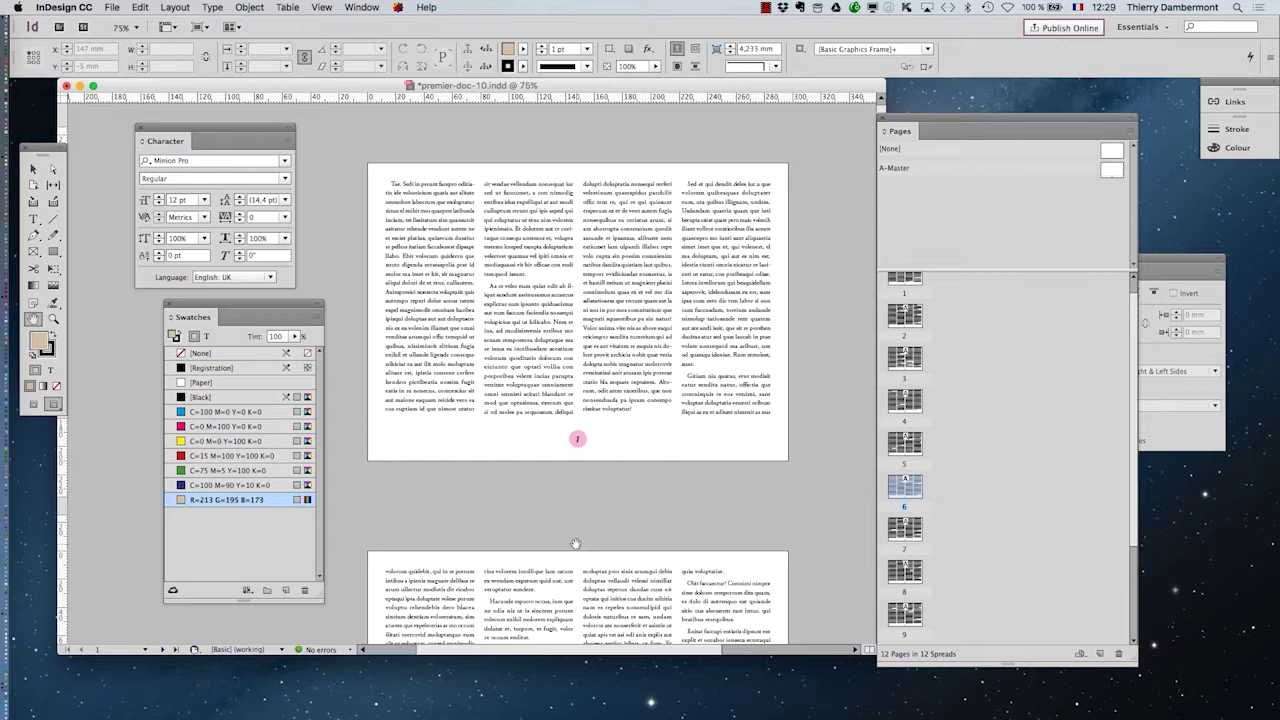
Save the document under the new name premier-doc-11.indd in the B1A1 ID folder.
{"action": "left_click", "coordinate": [112, 7]}
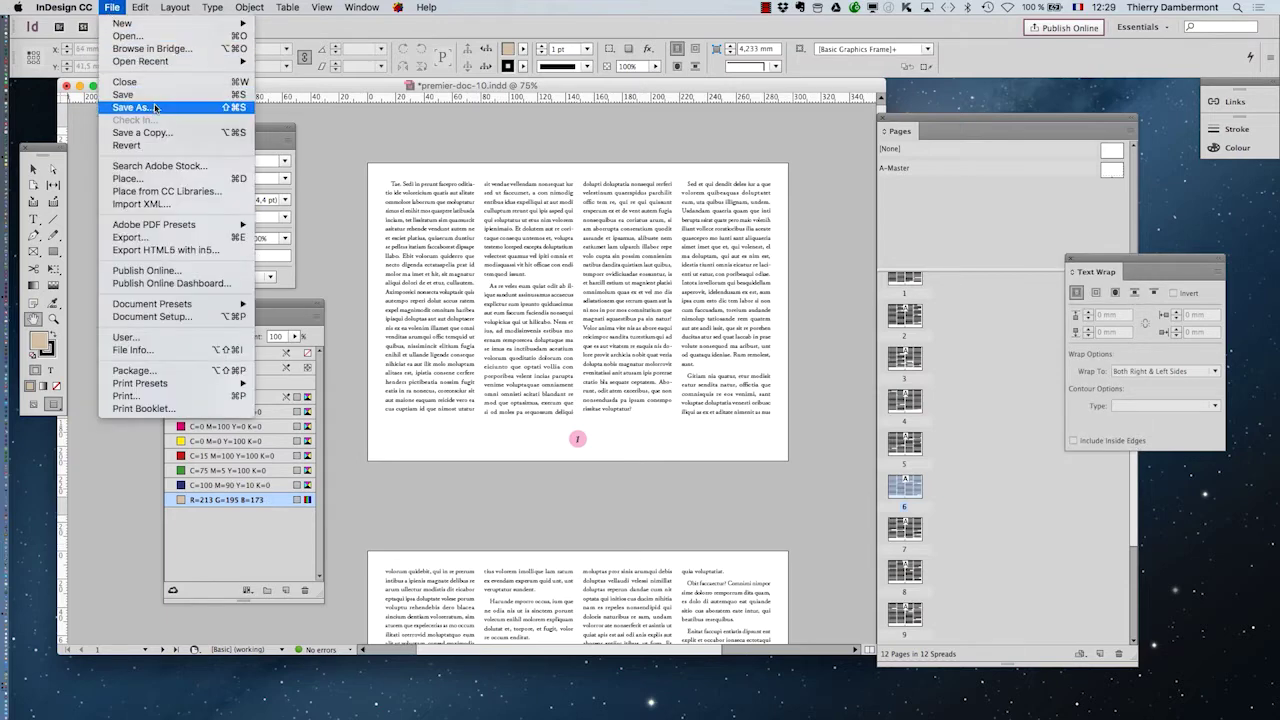
{"action": "left_click", "coordinate": [130, 107]}
{"action": "left_click", "coordinate": [627, 105]}
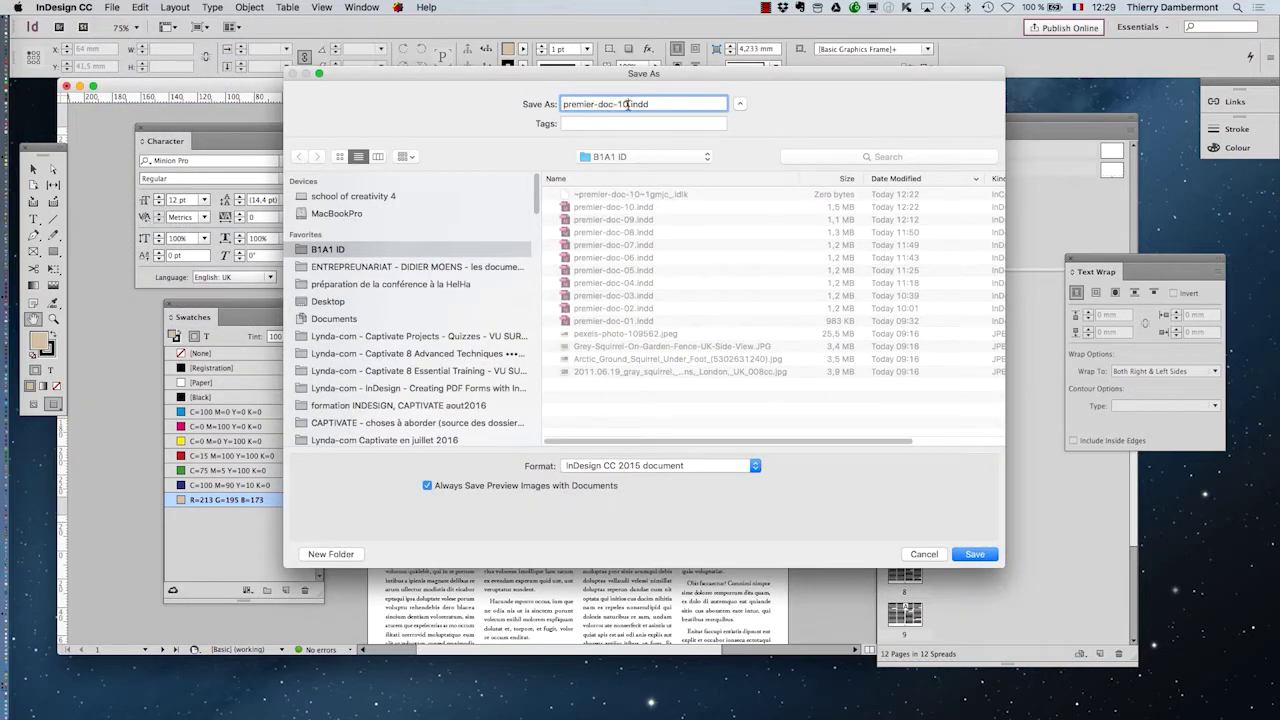
{"action": "type", "text": "1"}
{"action": "key", "text": "Return"}
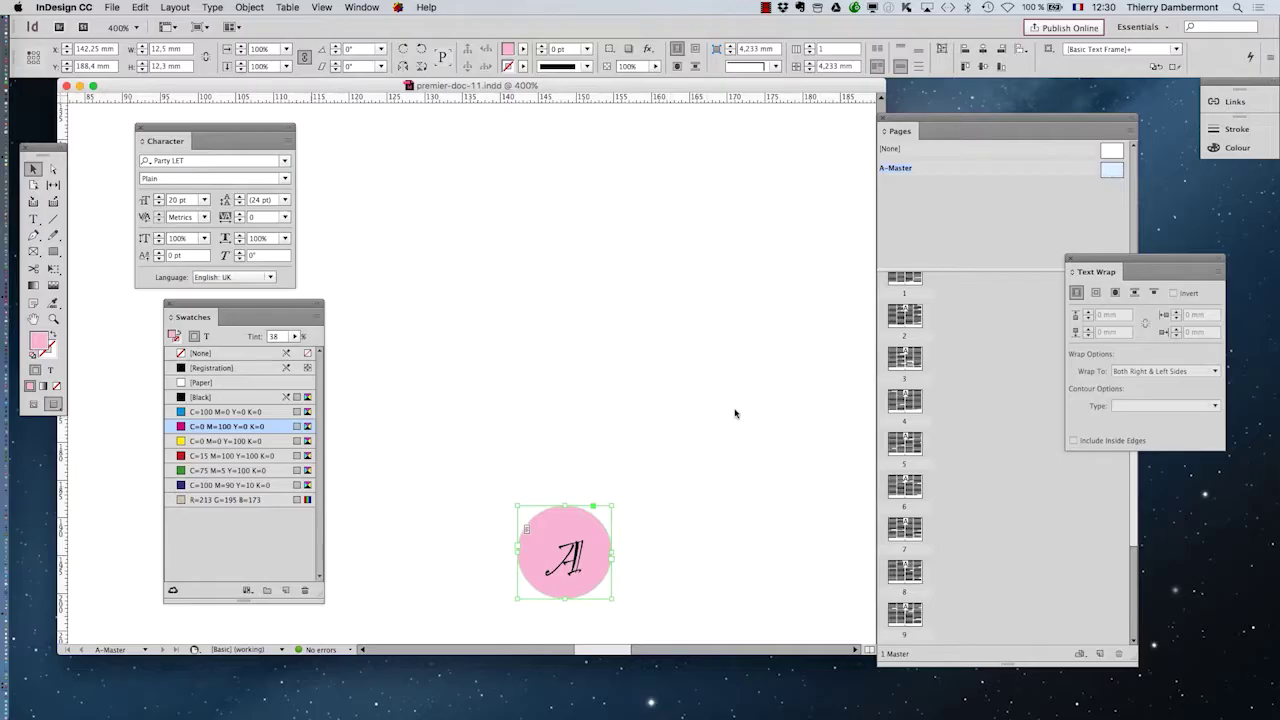
Show page 1 of the document at 100% and uncover its text.
{"action": "key", "text": "super+1"}
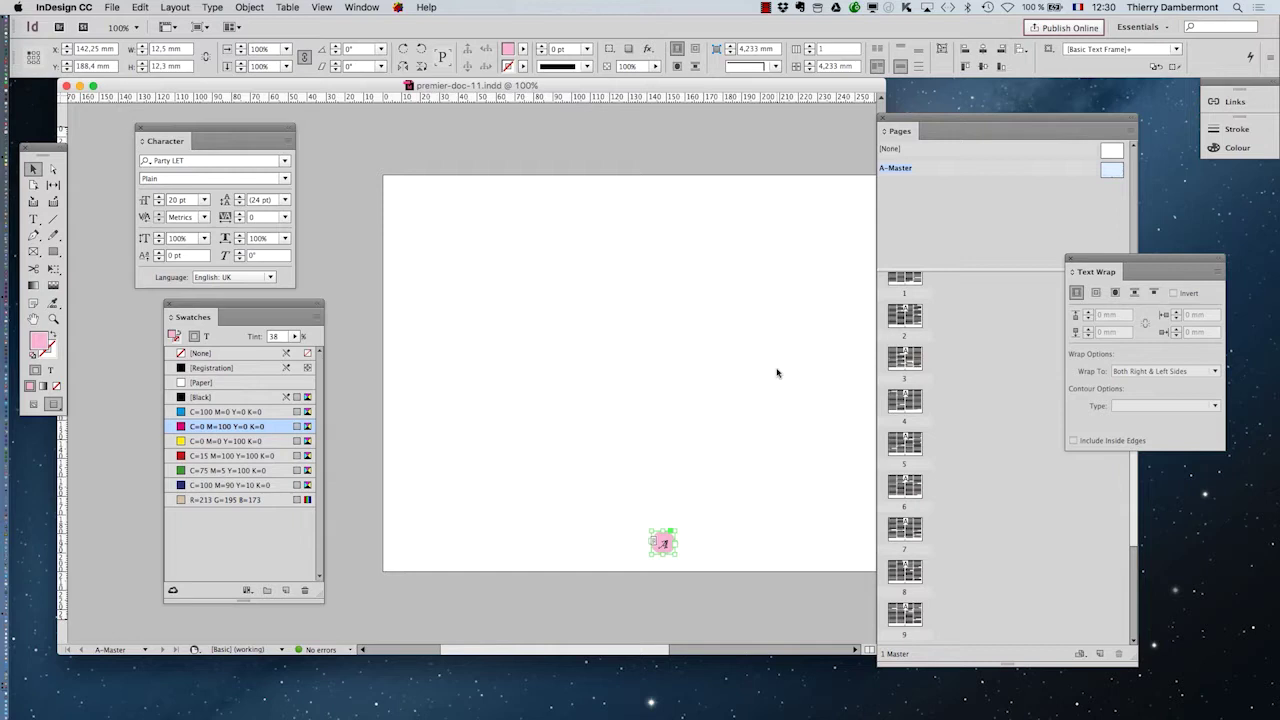
{"action": "scroll", "coordinate": [929, 316], "scroll_direction": "up", "scroll_amount": 1}
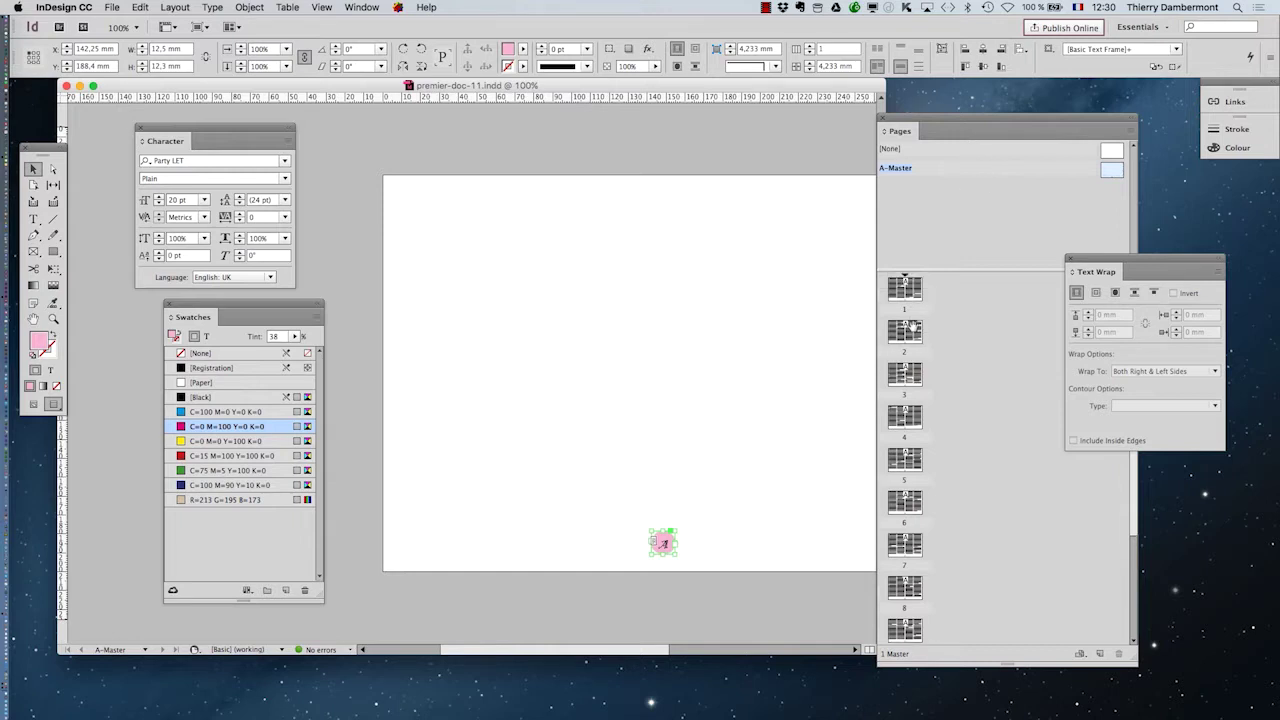
{"action": "double_click", "coordinate": [906, 292]}
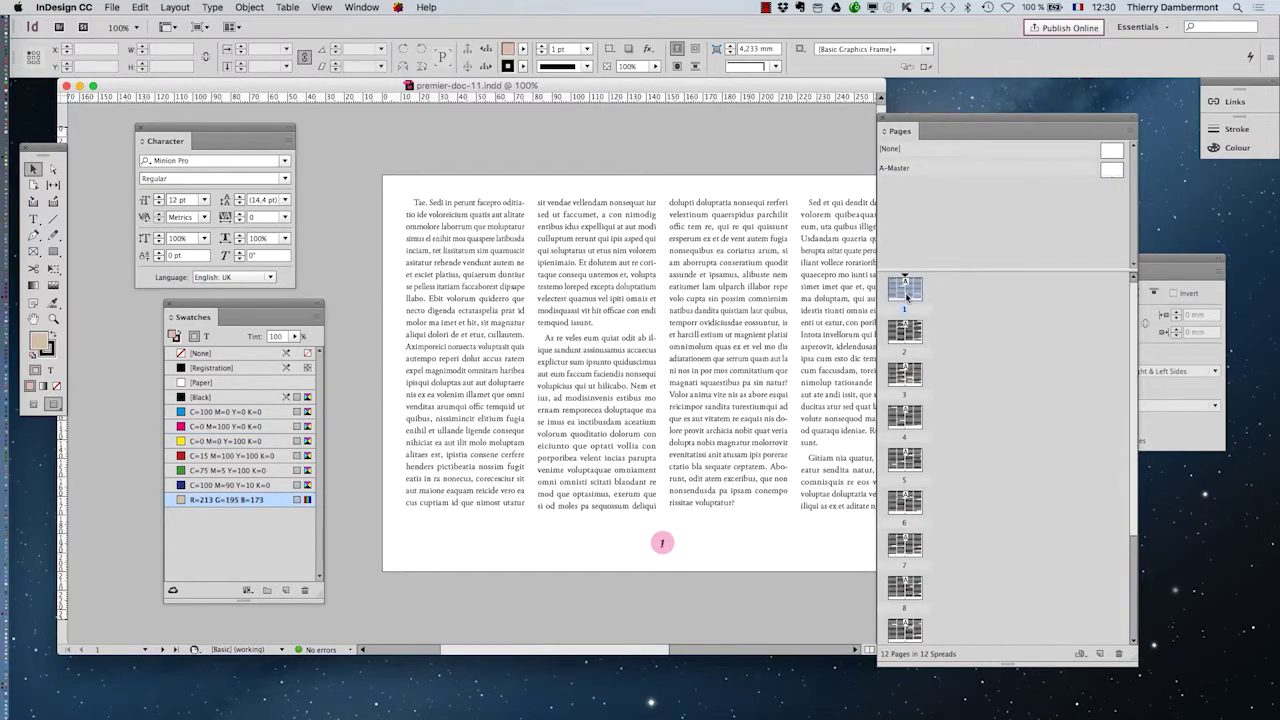
{"action": "left_click_drag", "start_coordinate": [920, 121], "coordinate": [1030, 122]}
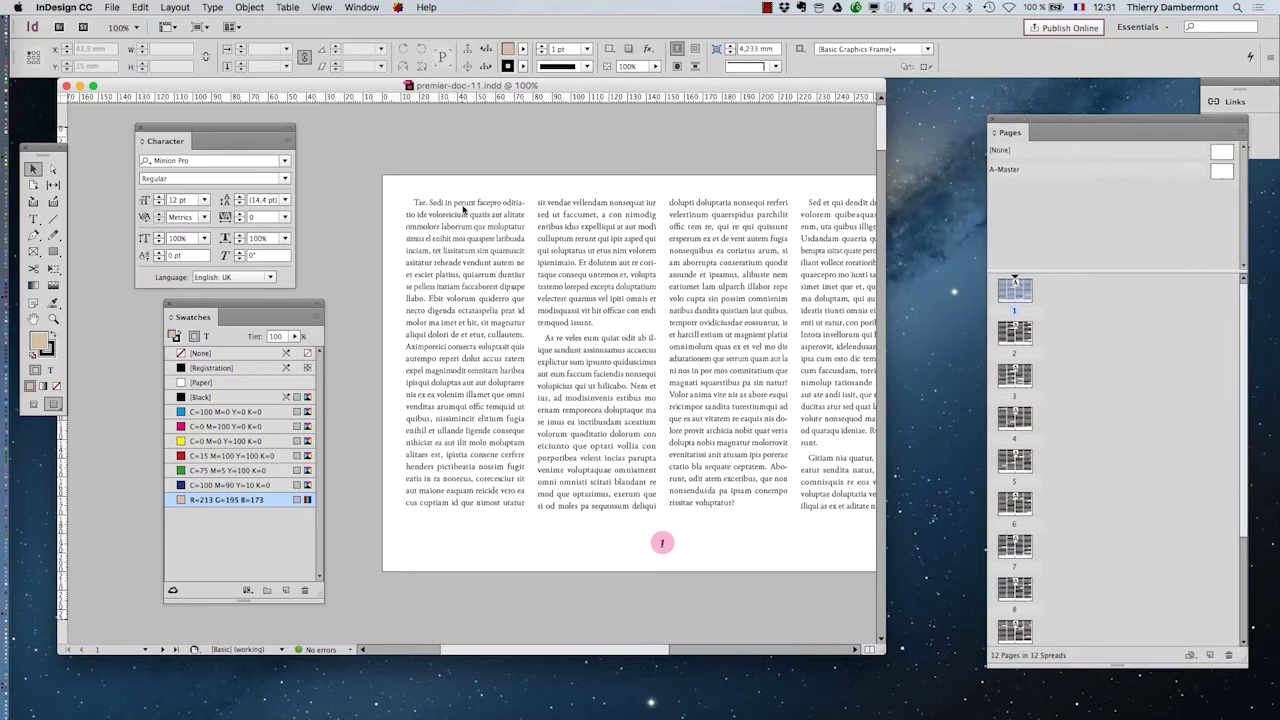
Return to the normal view with the Type tool active and show the beginning of page 1's first column at 400%.
{"action": "left_click", "coordinate": [33, 404]}
{"action": "left_click", "coordinate": [33, 218]}
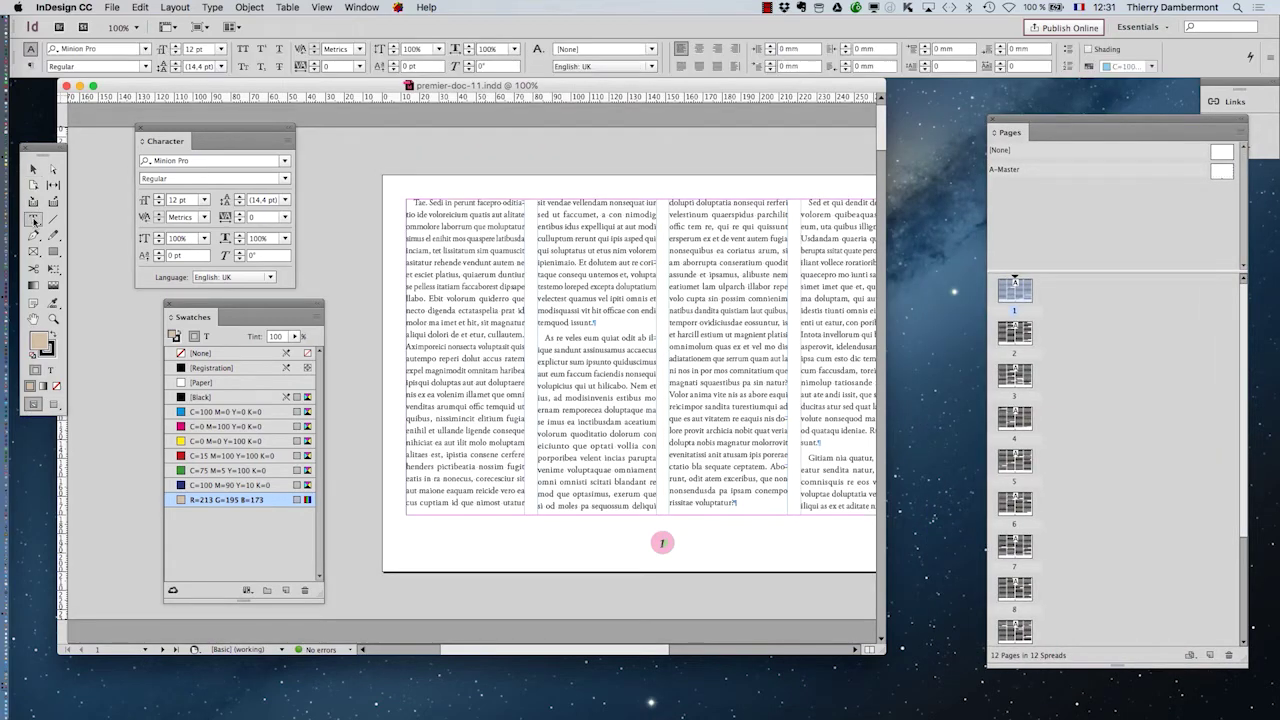
{"action": "scroll", "coordinate": [423, 206], "scroll_direction": "up", "scroll_amount": 4}
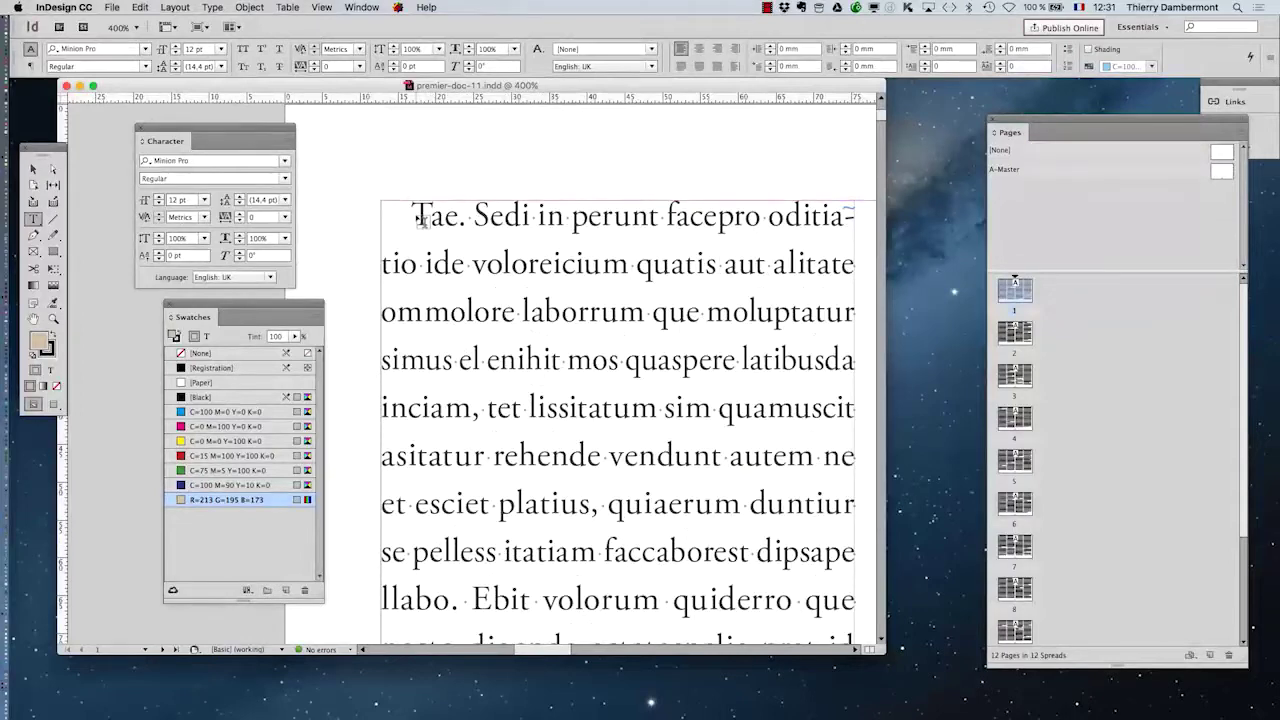
{"action": "left_click_drag", "start_coordinate": [294, 303], "coordinate": [226, 316]}
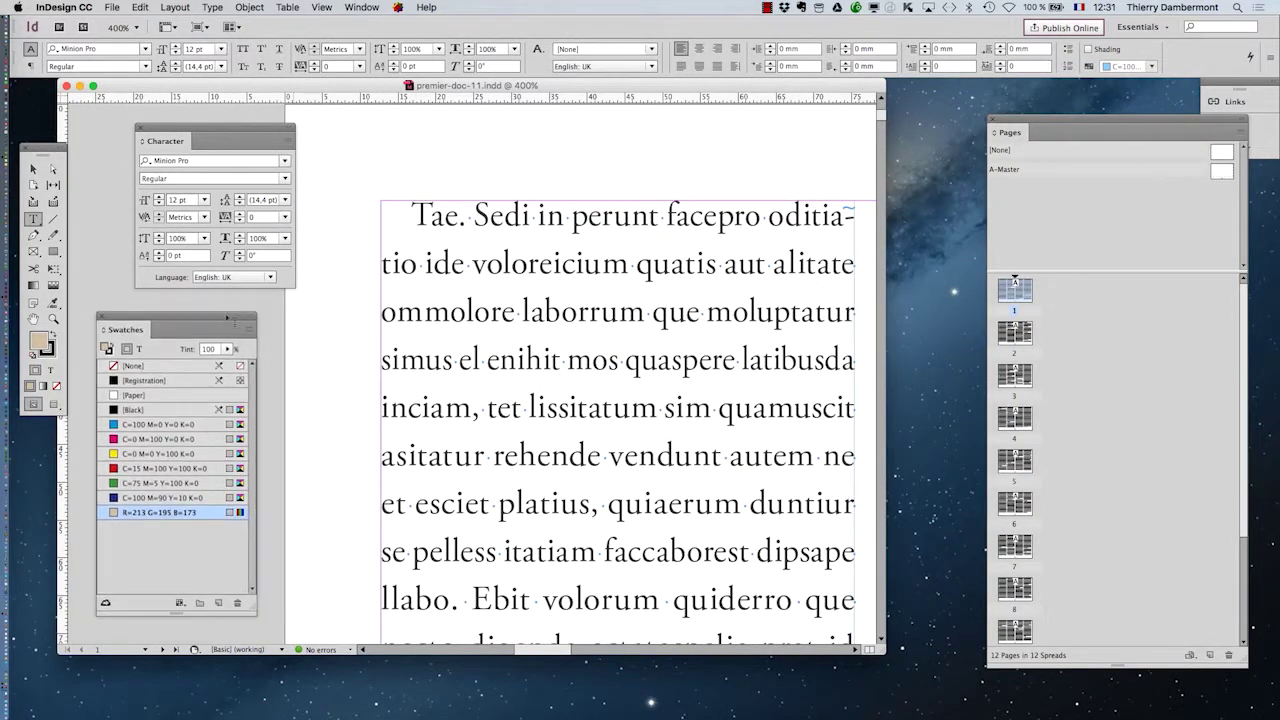
Lock the numerotation layer, then unlock the texte layer and make it the active layer.
{"action": "left_click", "coordinate": [349, 8]}
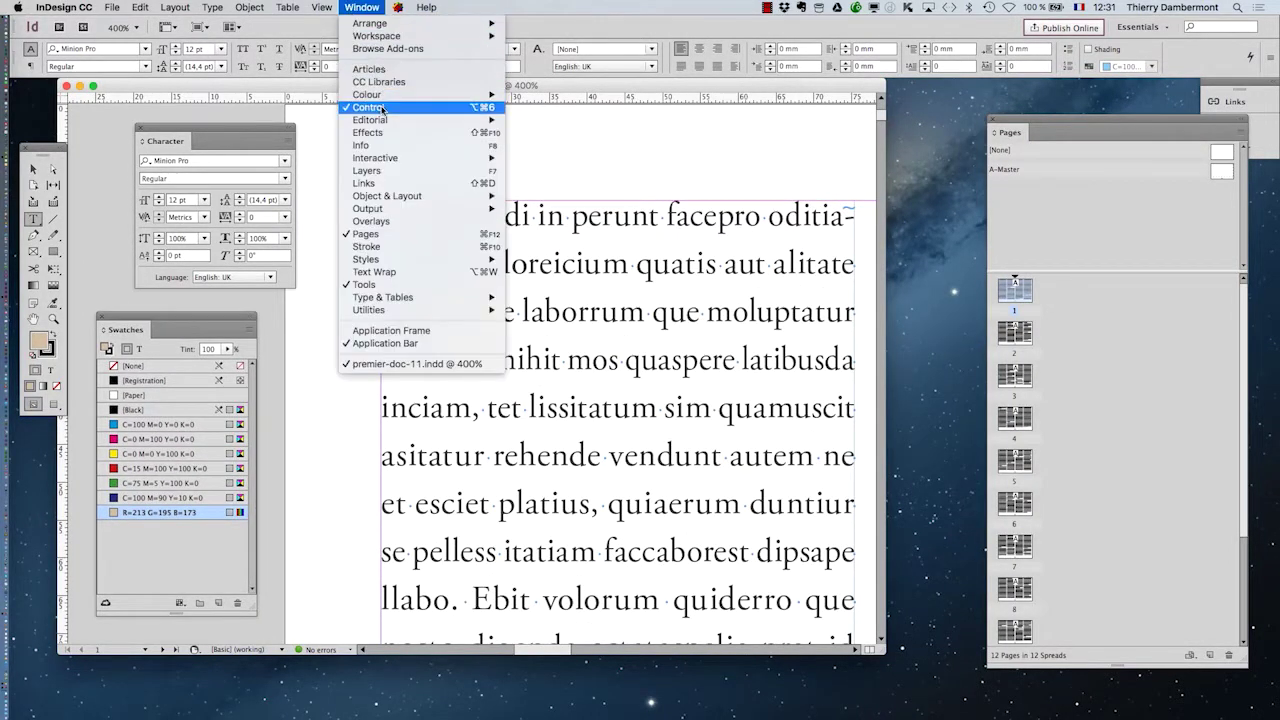
{"action": "left_click", "coordinate": [382, 173]}
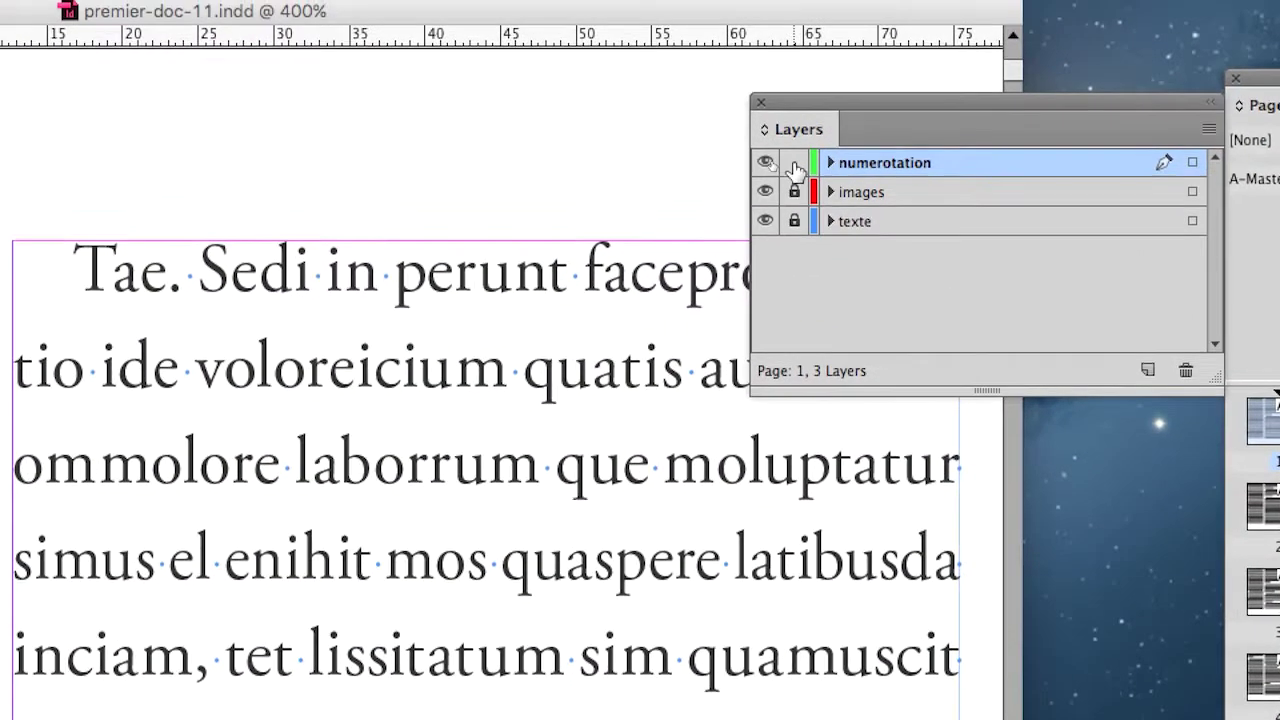
{"action": "left_click", "coordinate": [794, 162]}
{"action": "left_click", "coordinate": [794, 221]}
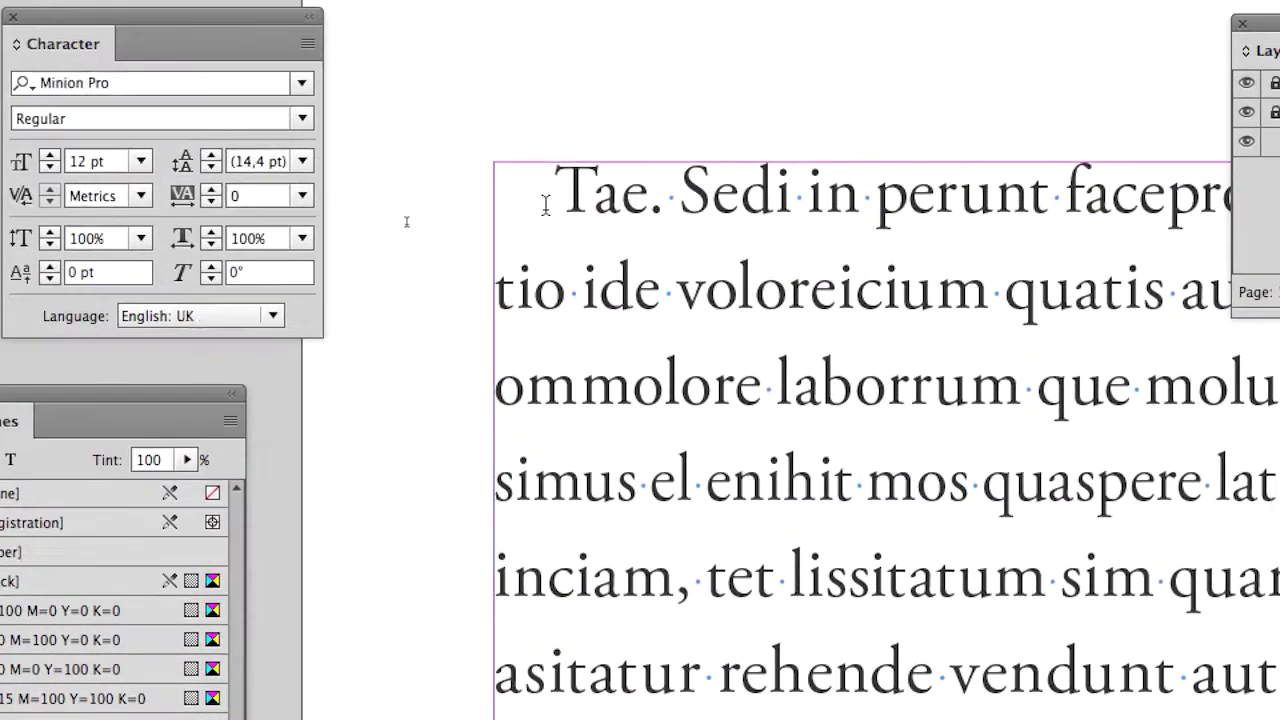
{"action": "left_click", "coordinate": [74, 238]}
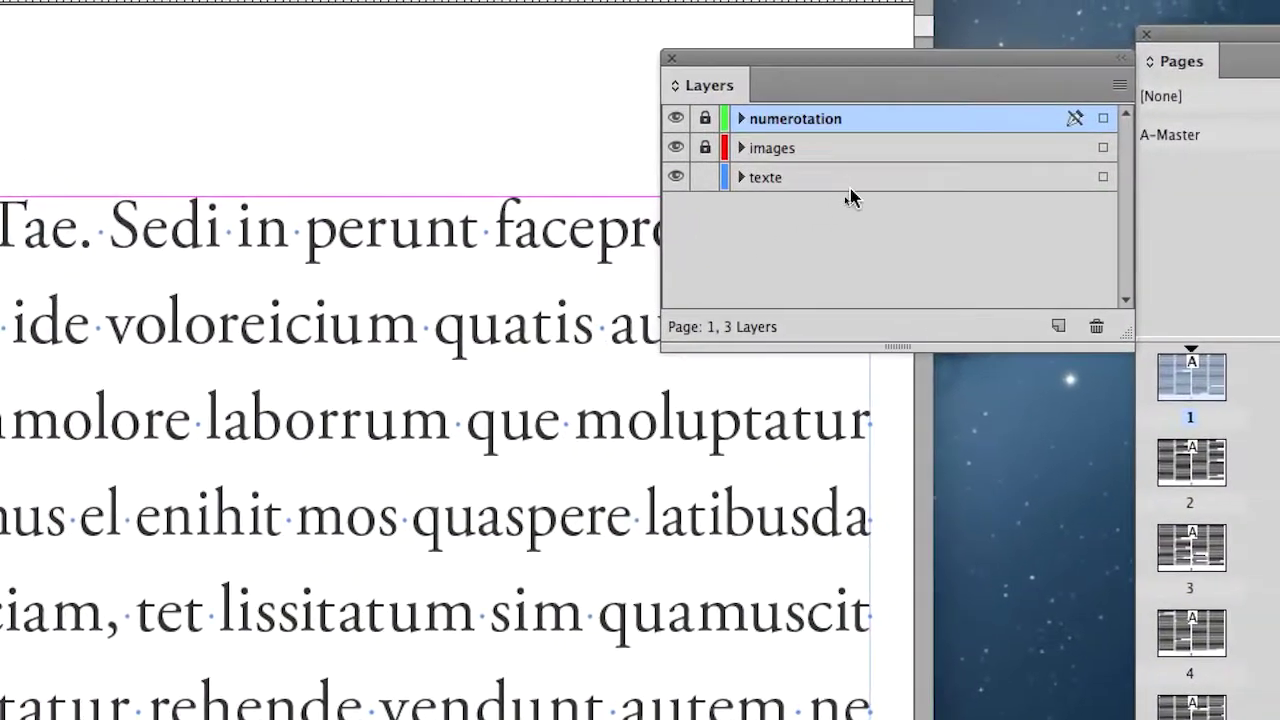
{"action": "left_click", "coordinate": [850, 184]}
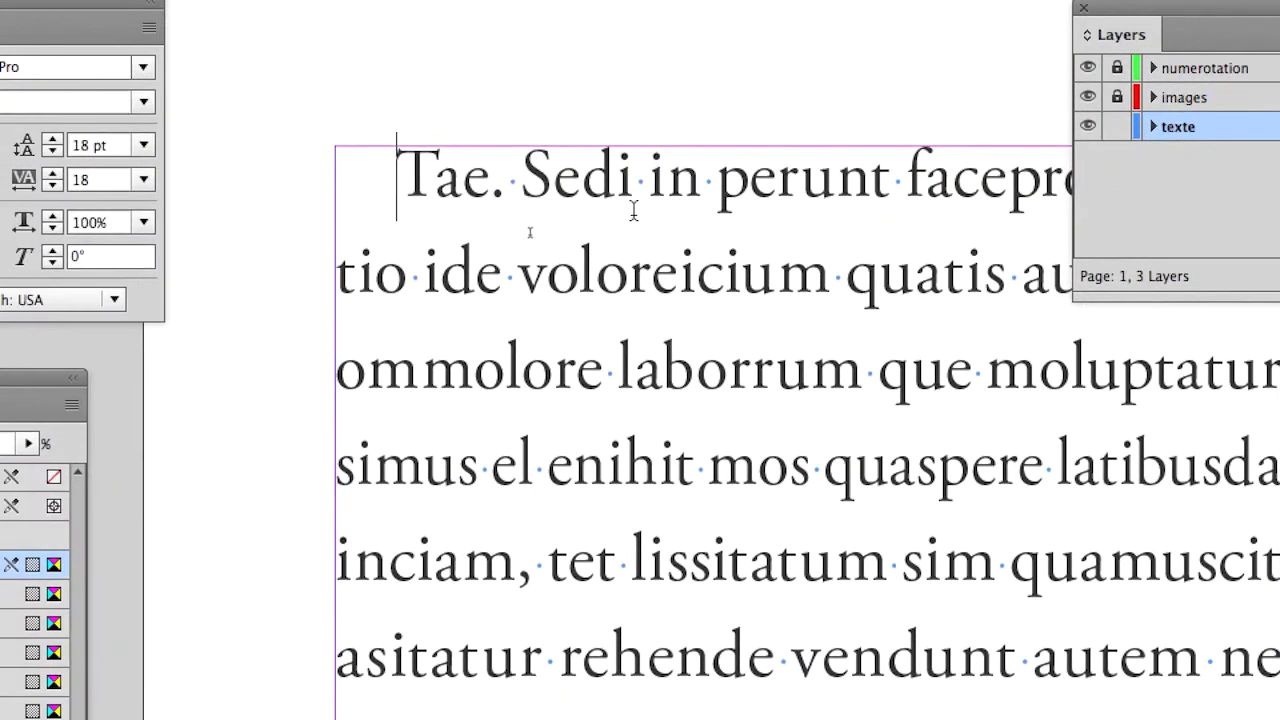
Insert a new paragraph above the first one in page 1's text and enter "Ceci est un titre" in it.
{"action": "key", "text": "Return"}
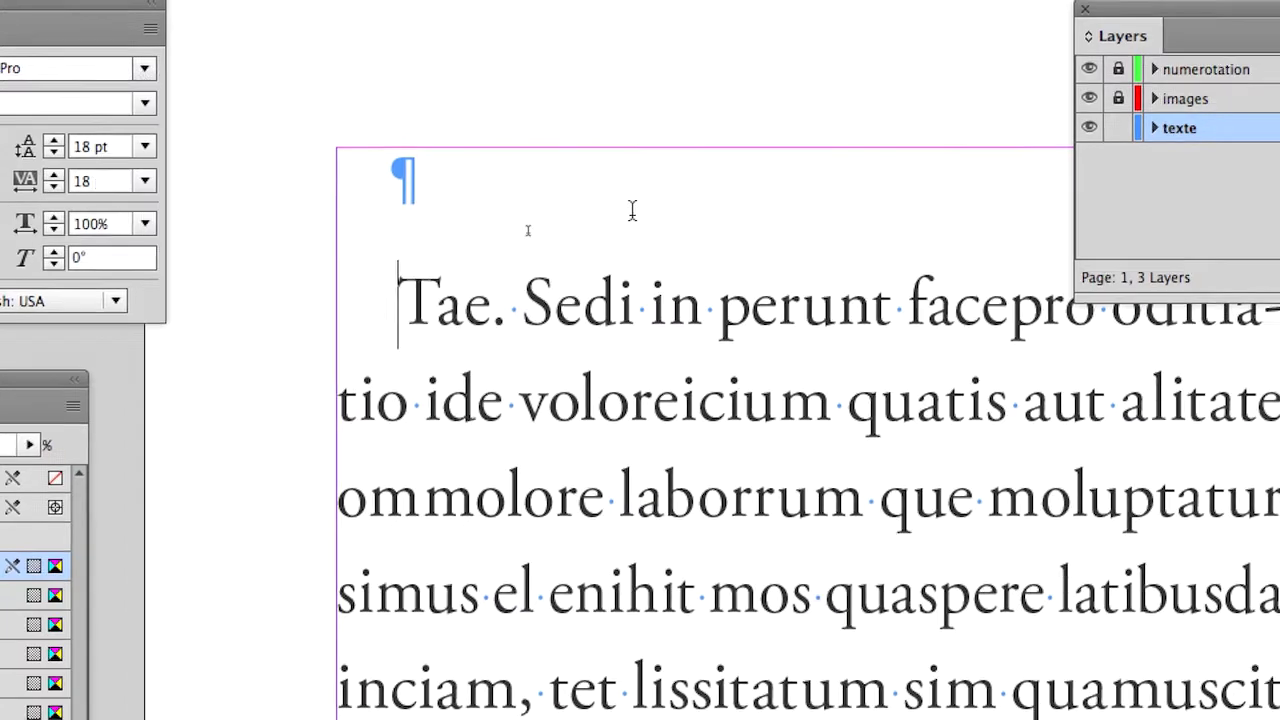
{"action": "left_click", "coordinate": [589, 182]}
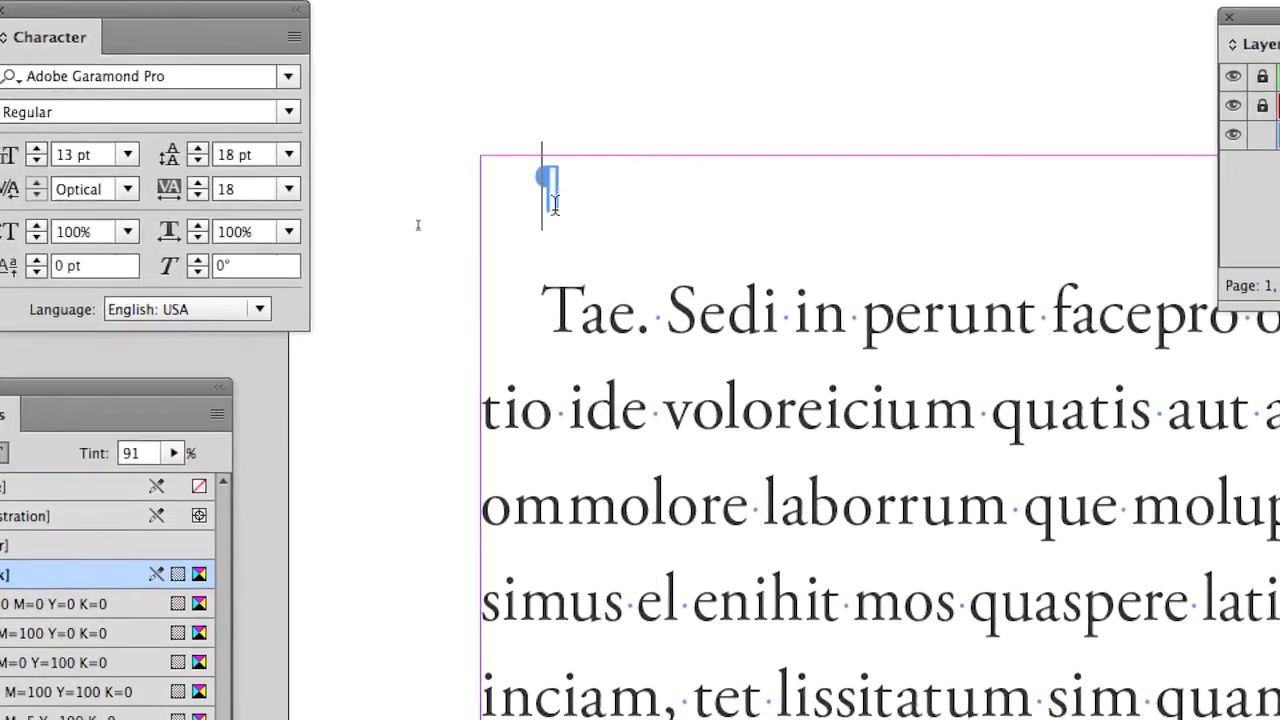
{"action": "left_click_drag", "start_coordinate": [424, 196], "coordinate": [440, 198]}
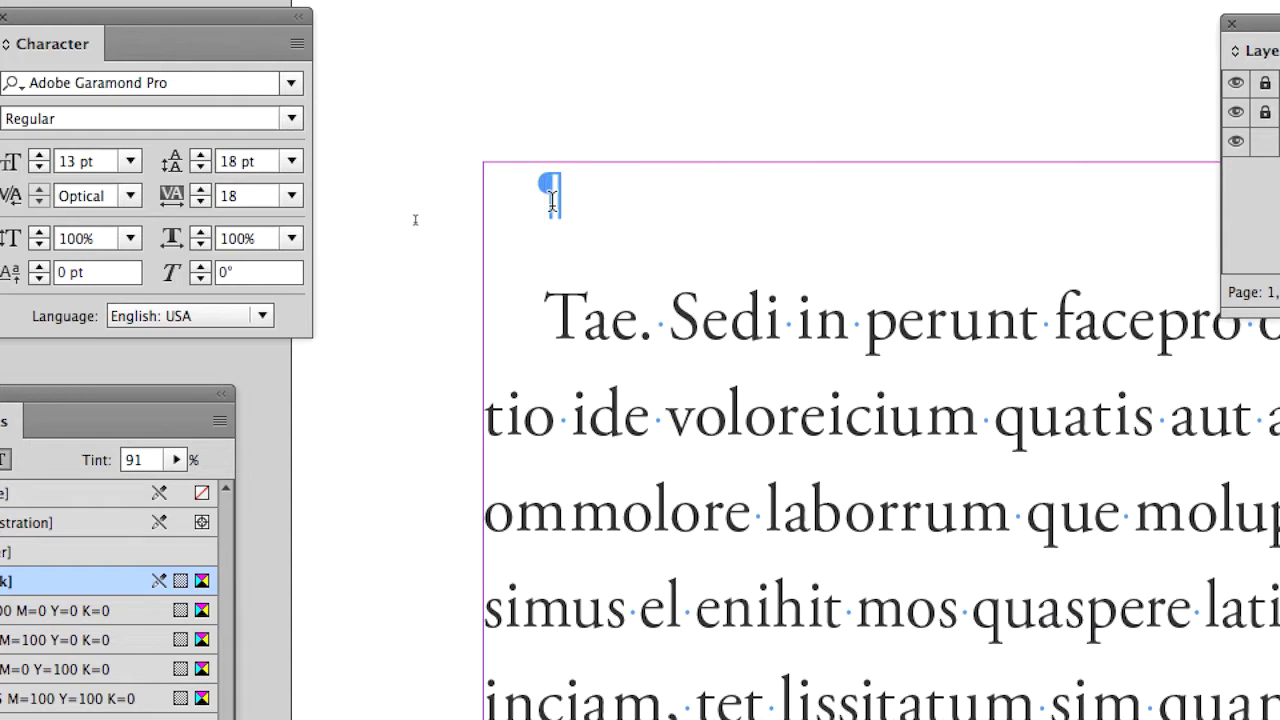
{"action": "type", "text": "C"}
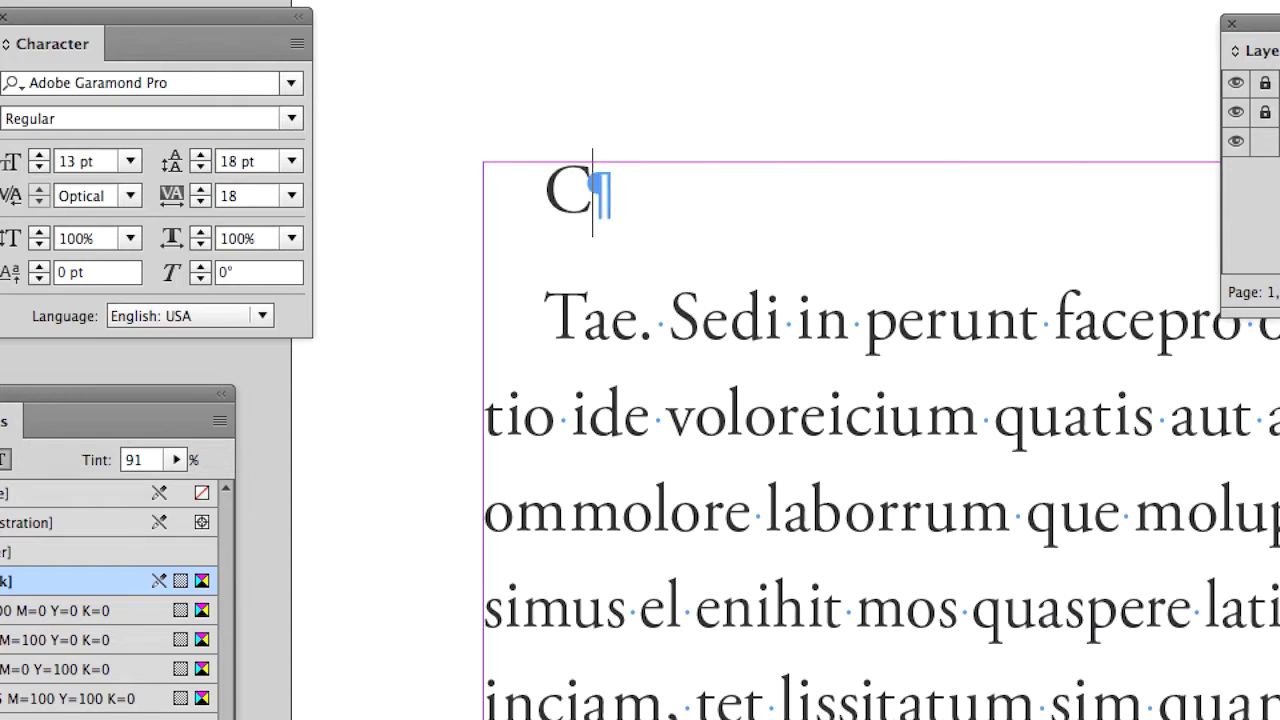
{"action": "type", "text": "eci est un titre"}
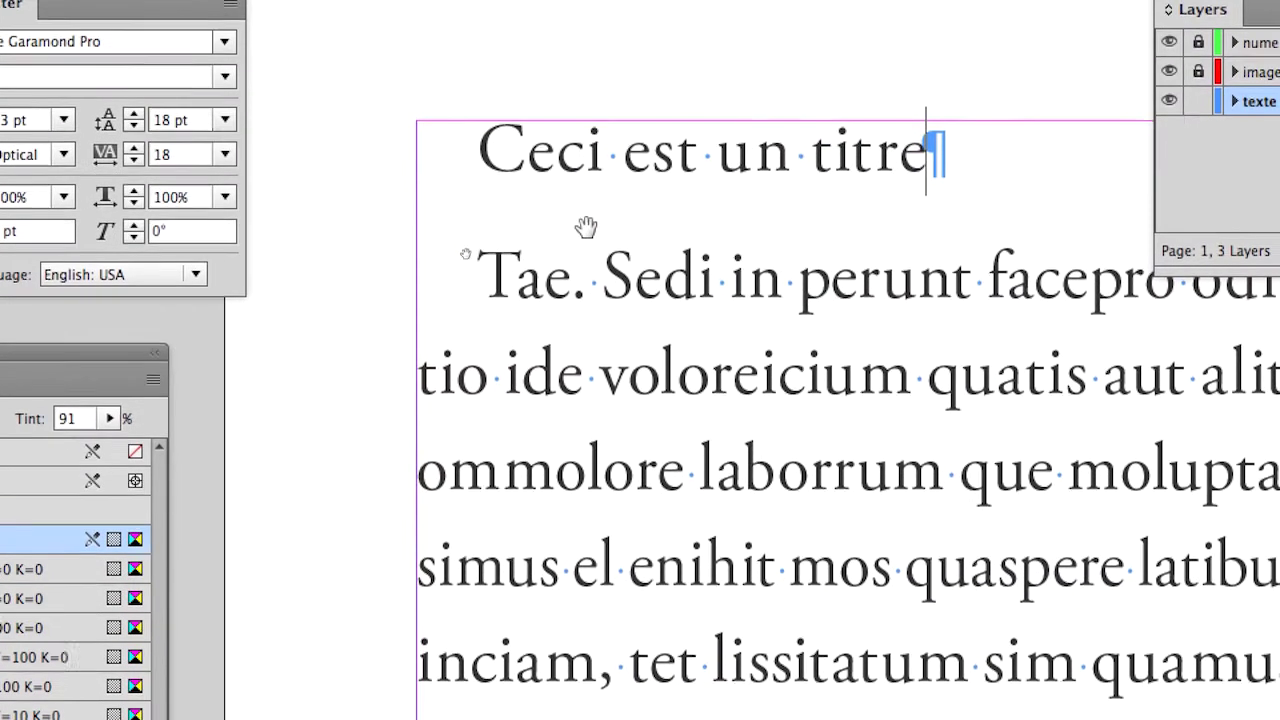
Select the whole title line including its paragraph mark and set its font size to 22 pt.
{"action": "key", "text": "super+minus"}
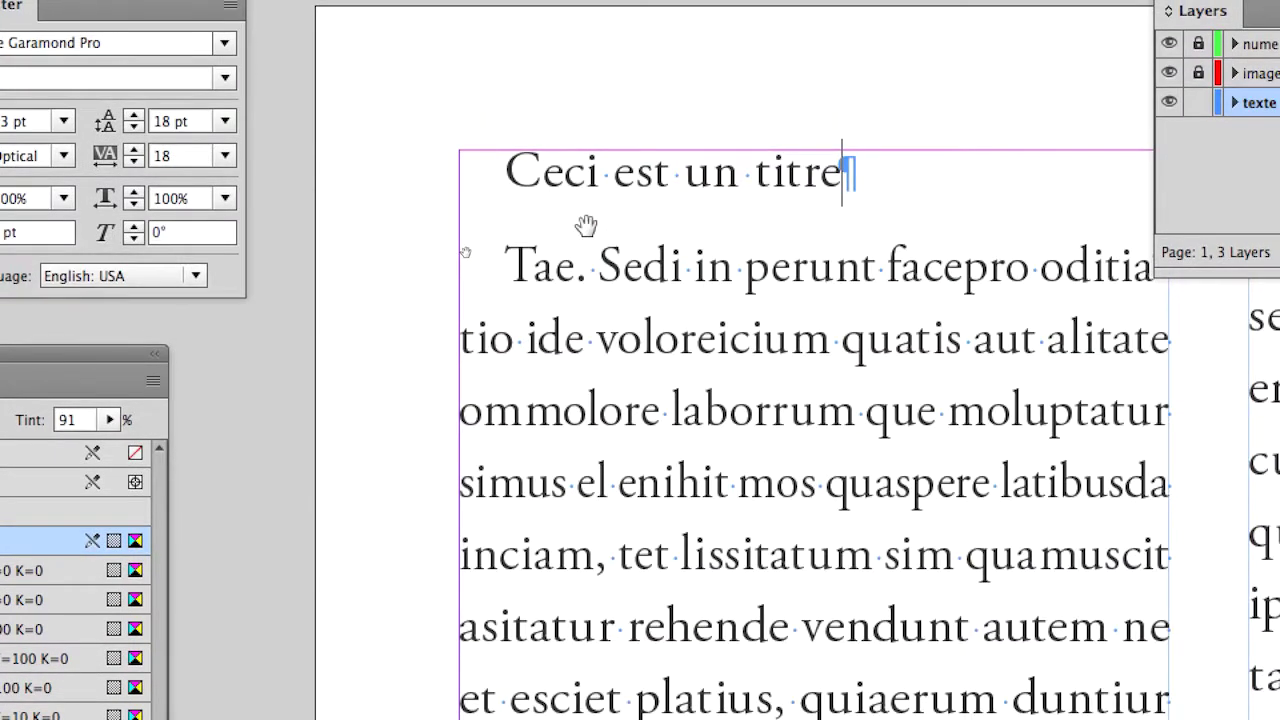
{"action": "key", "text": "super+minus"}
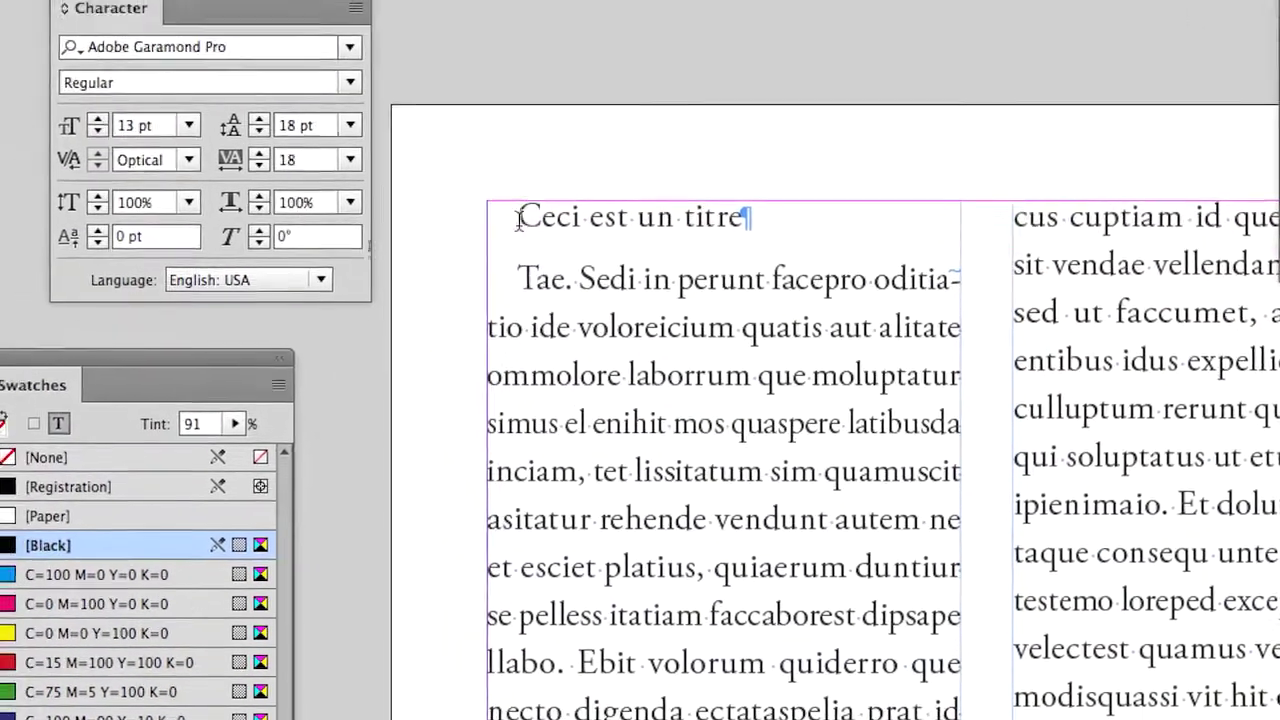
{"action": "left_click_drag", "start_coordinate": [511, 172], "coordinate": [740, 172]}
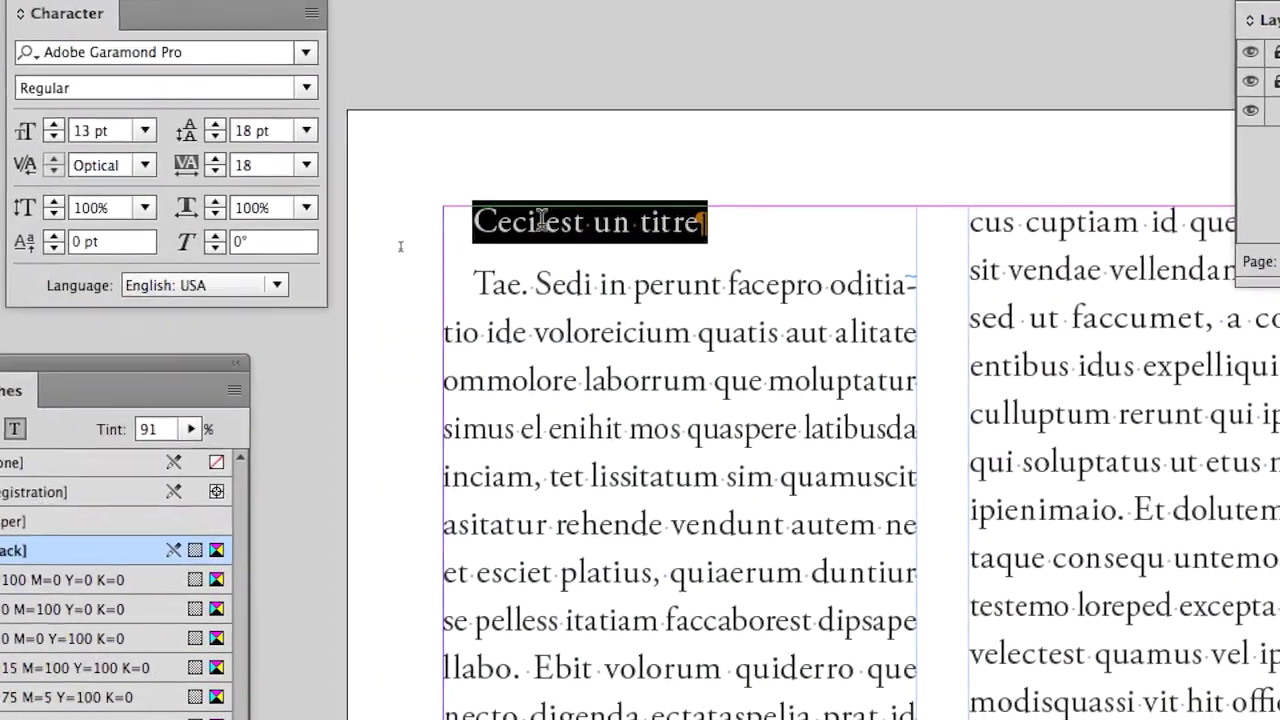
{"action": "left_click", "coordinate": [362, 230]}
{"action": "left_click_drag", "start_coordinate": [515, 220], "coordinate": [742, 220]}
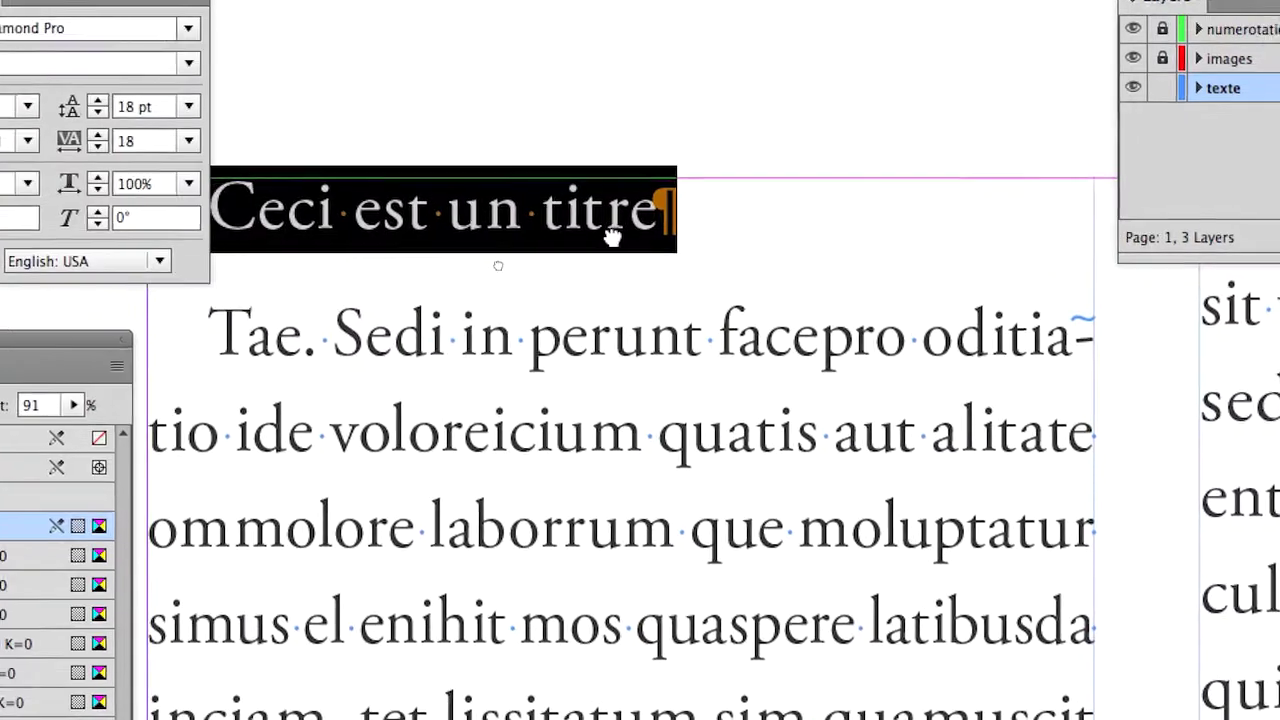
{"action": "left_click", "coordinate": [252, 212]}
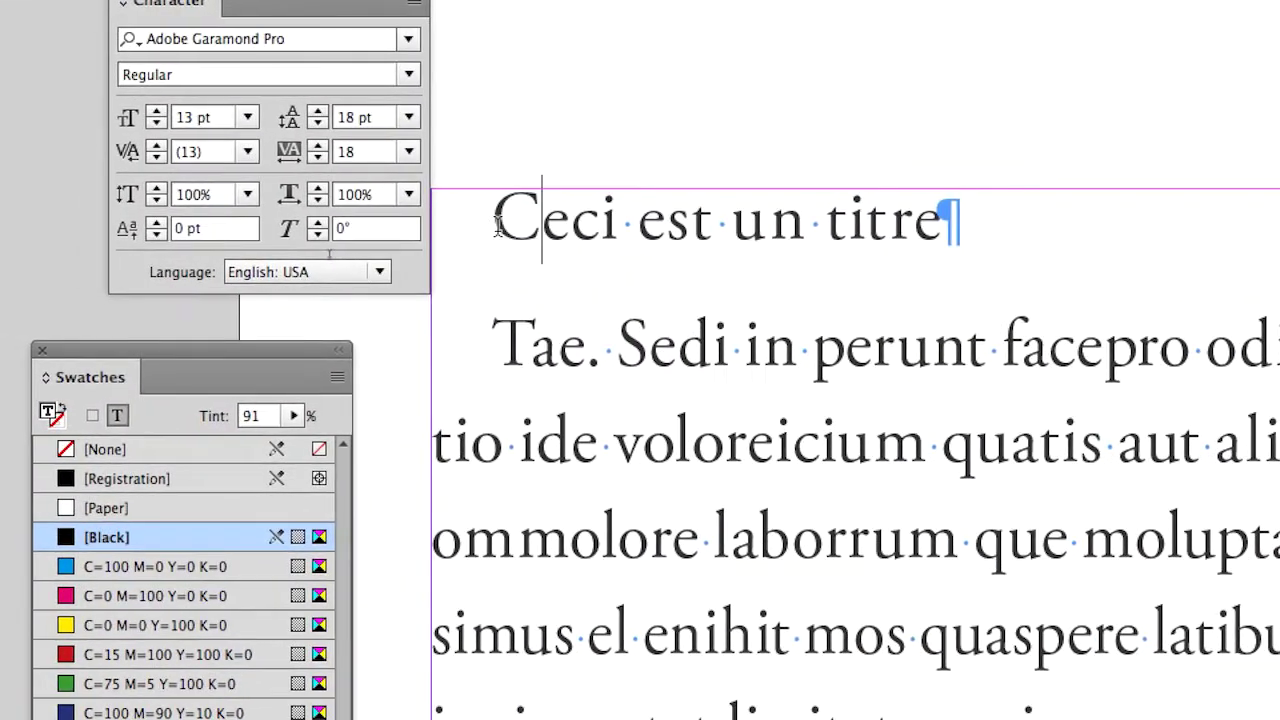
{"action": "left_click_drag", "start_coordinate": [495, 222], "coordinate": [937, 222]}
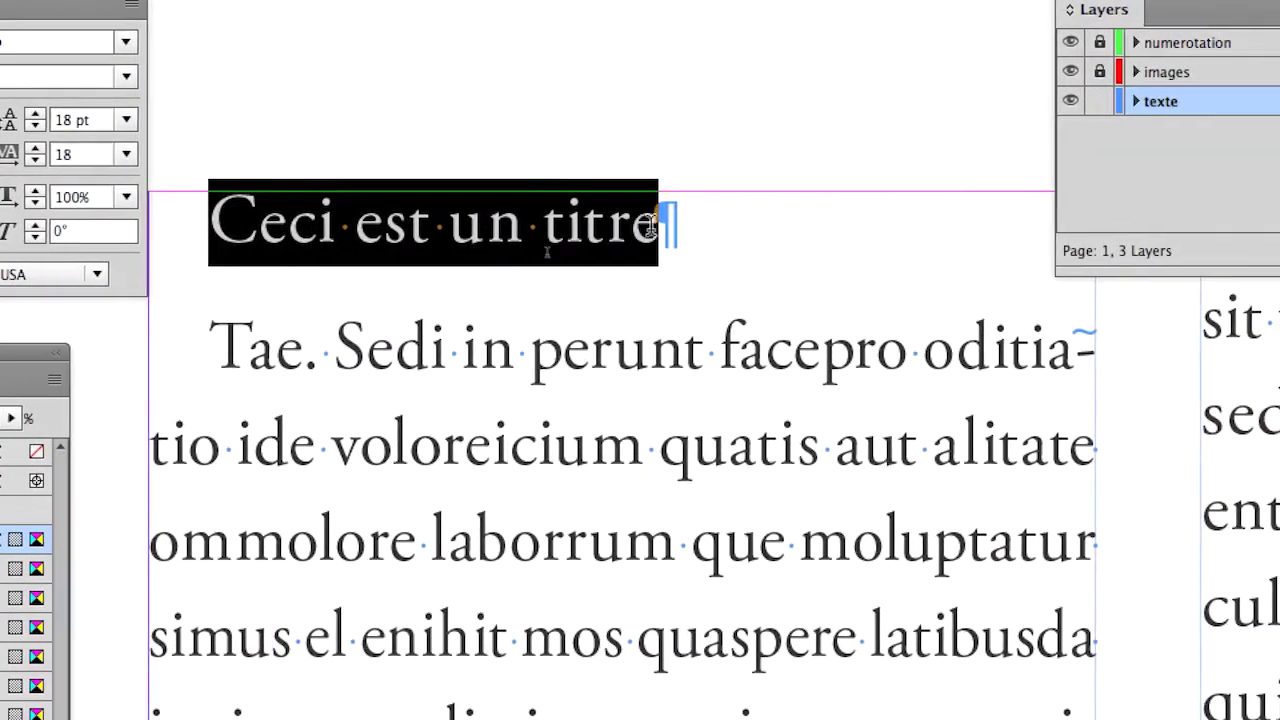
{"action": "left_click_drag", "start_coordinate": [652, 222], "coordinate": [676, 222]}
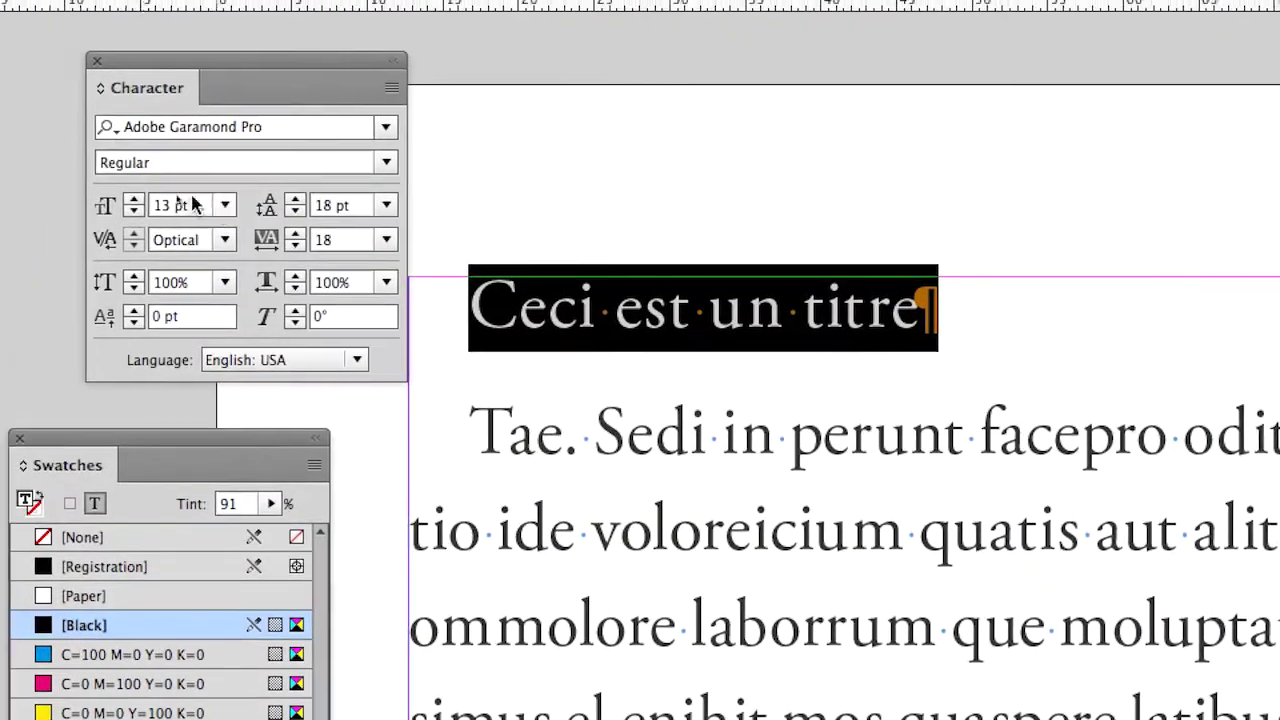
{"action": "left_click", "coordinate": [169, 200]}
{"action": "left_click", "coordinate": [169, 200]}
{"action": "left_click", "coordinate": [169, 200]}
{"action": "left_click", "coordinate": [169, 200]}
{"action": "left_click", "coordinate": [169, 200]}
{"action": "left_click", "coordinate": [169, 200]}
{"action": "left_click", "coordinate": [169, 200]}
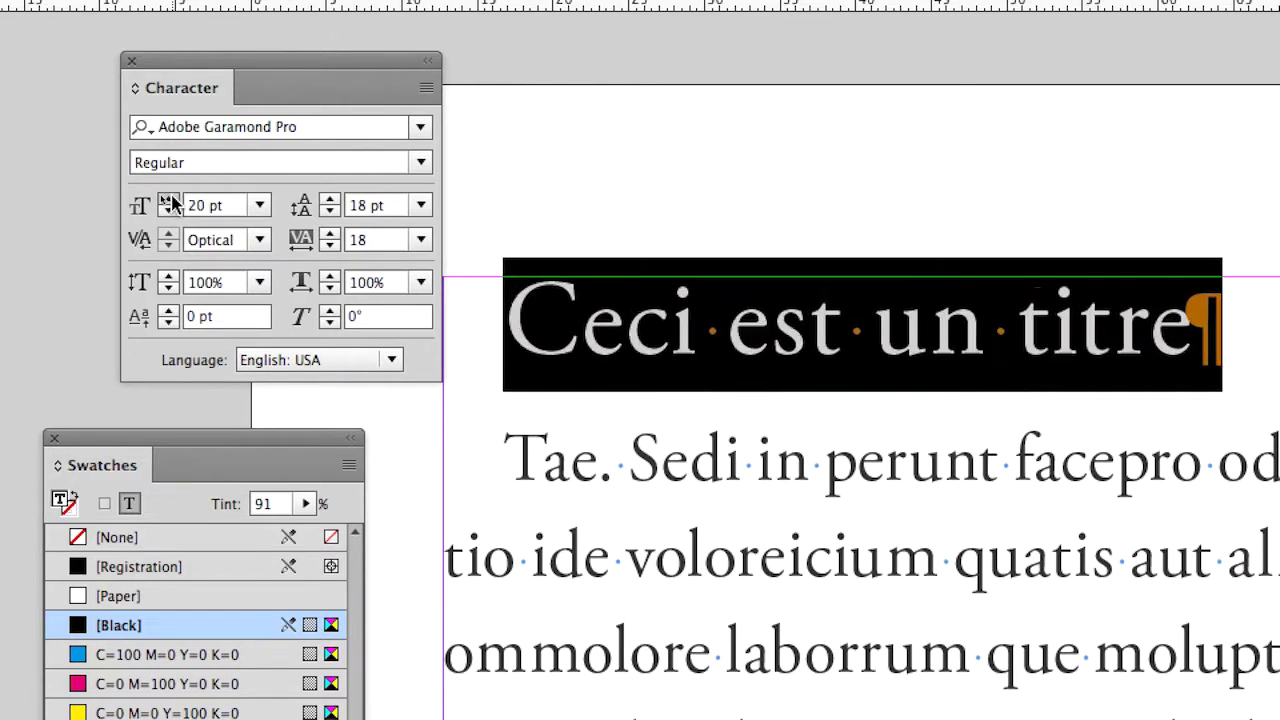
{"action": "left_click", "coordinate": [169, 200]}
{"action": "left_click", "coordinate": [169, 200]}
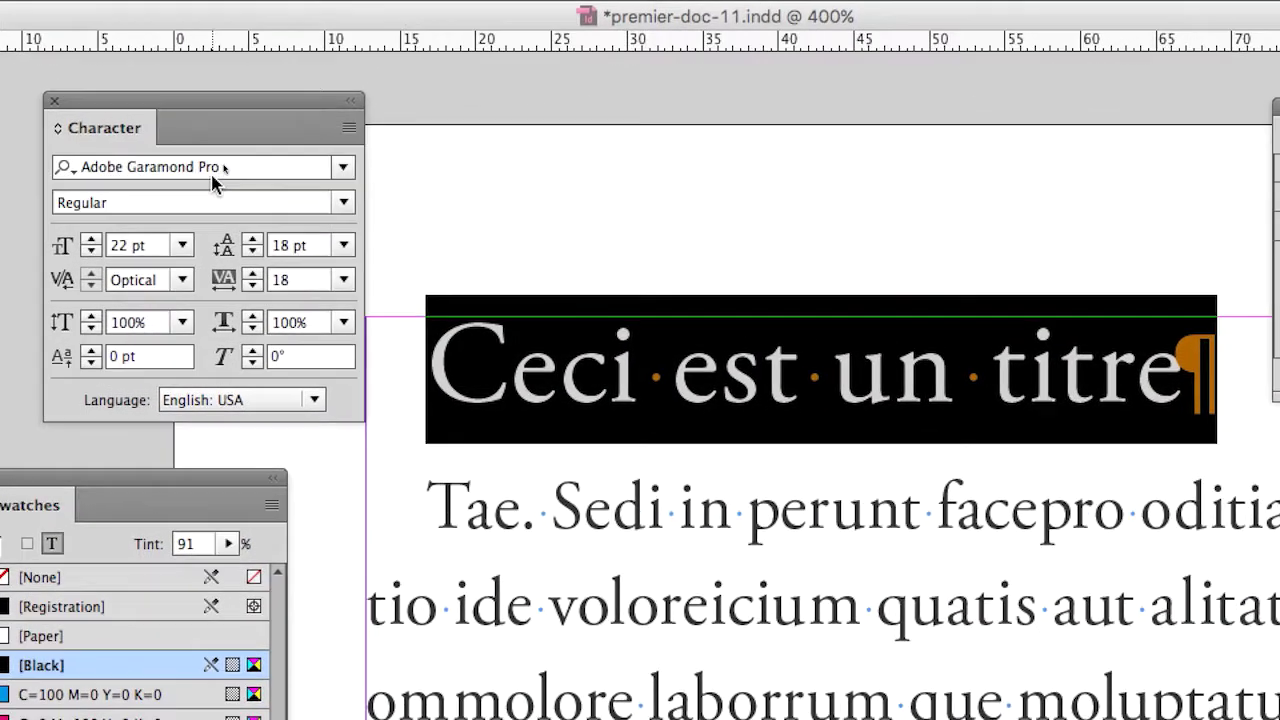
Set the title's font to Abadi MT Condensed Extra Bold and colour its text with the C=100 M=0 Y=0 K=0 swatch.
{"action": "left_click", "coordinate": [307, 130]}
{"action": "type", "text": "Ayuthaya"}
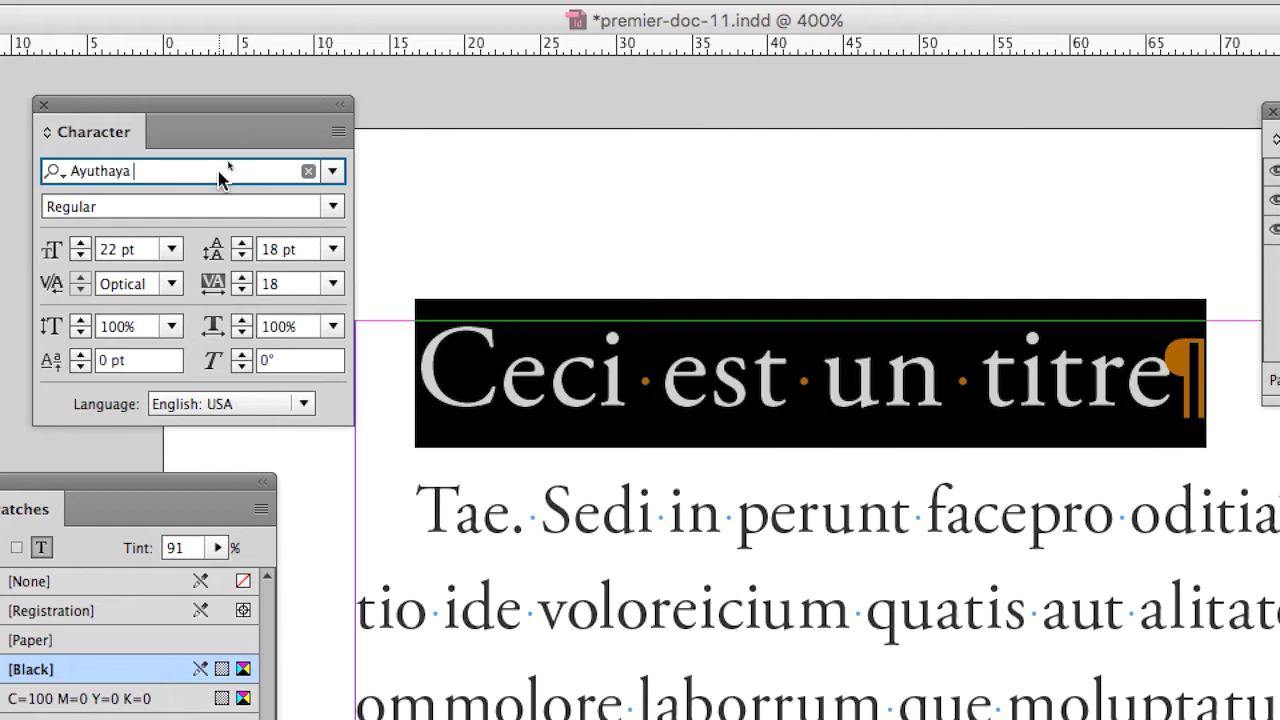
{"action": "key", "text": "Return"}
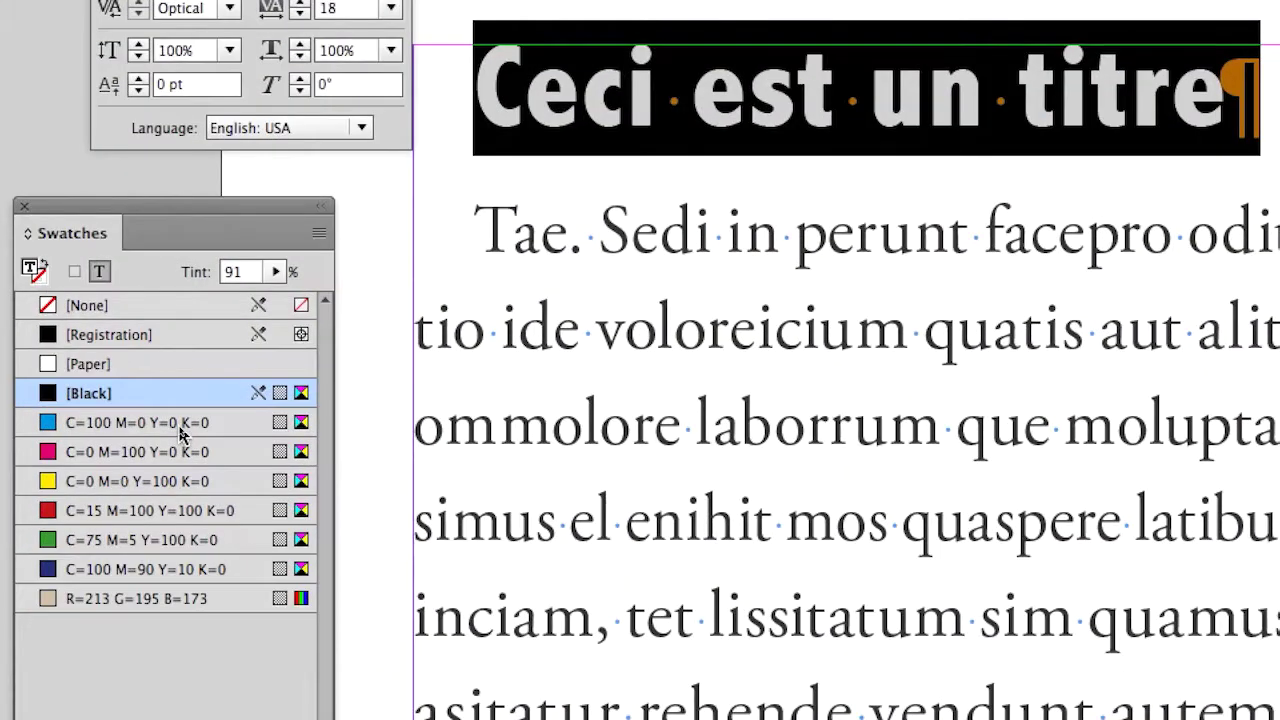
{"action": "left_click", "coordinate": [180, 424]}
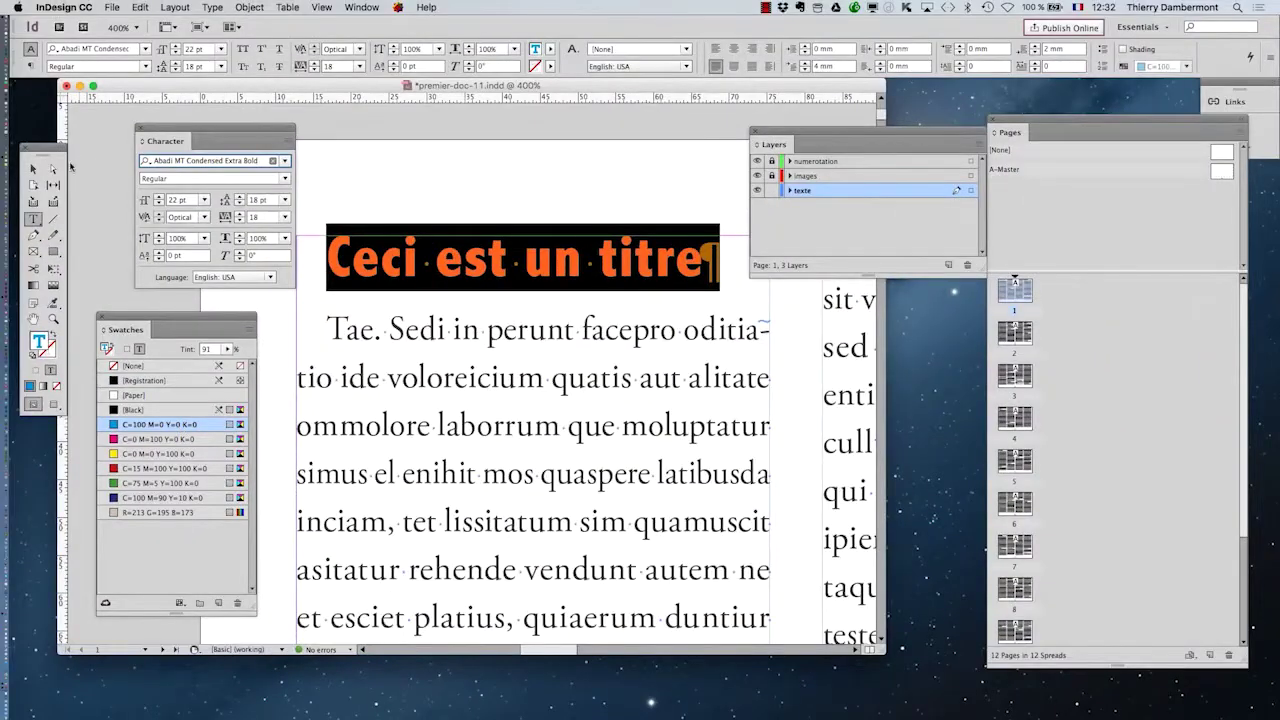
{"action": "left_click", "coordinate": [33, 168]}
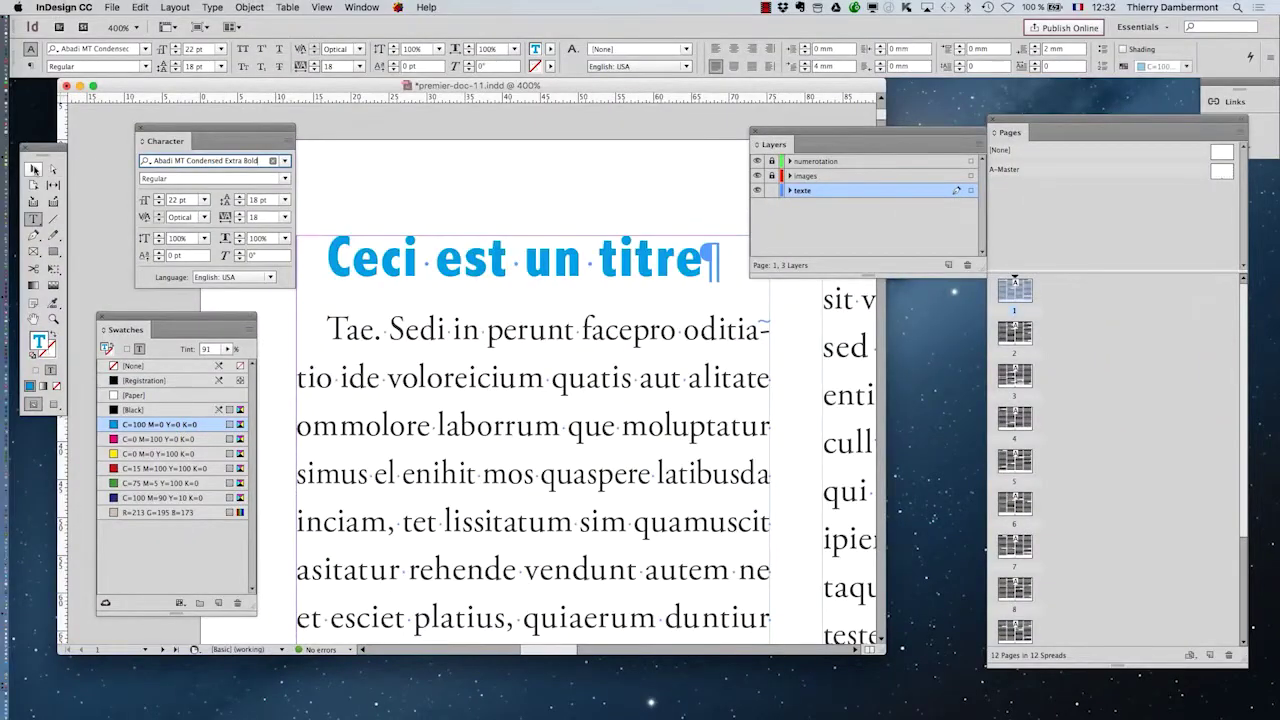
Extend the title with "qui s'étend sur plusieurs lignes" after the word "titre".
{"action": "key", "text": "super+minus"}
{"action": "key", "text": "super+minus"}
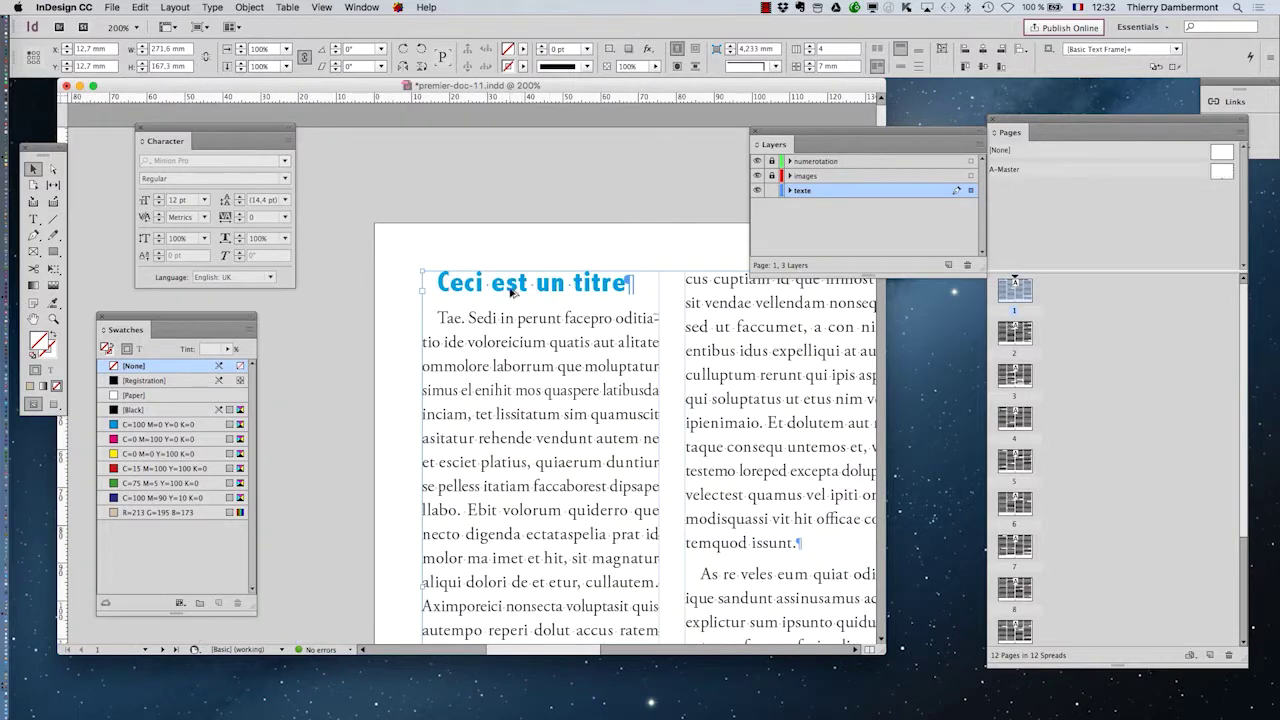
{"action": "key", "text": "super+equal"}
{"action": "left_click", "coordinate": [33, 218]}
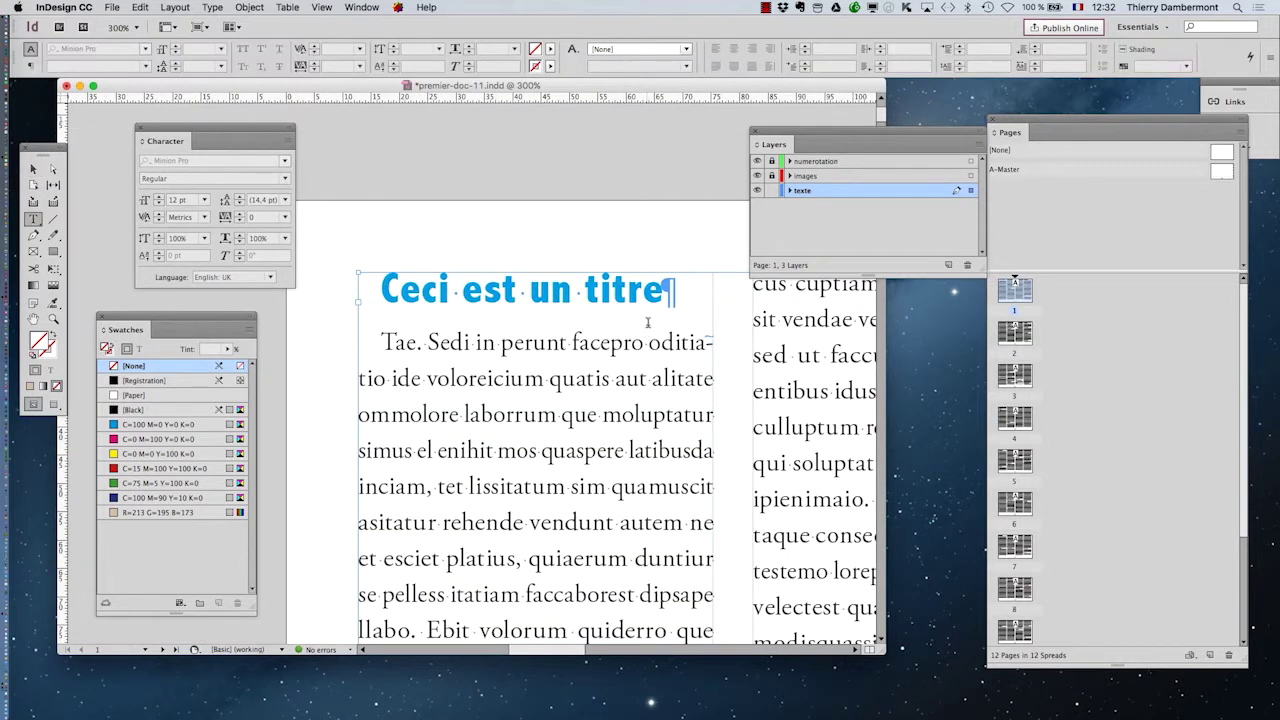
{"action": "left_click", "coordinate": [665, 295]}
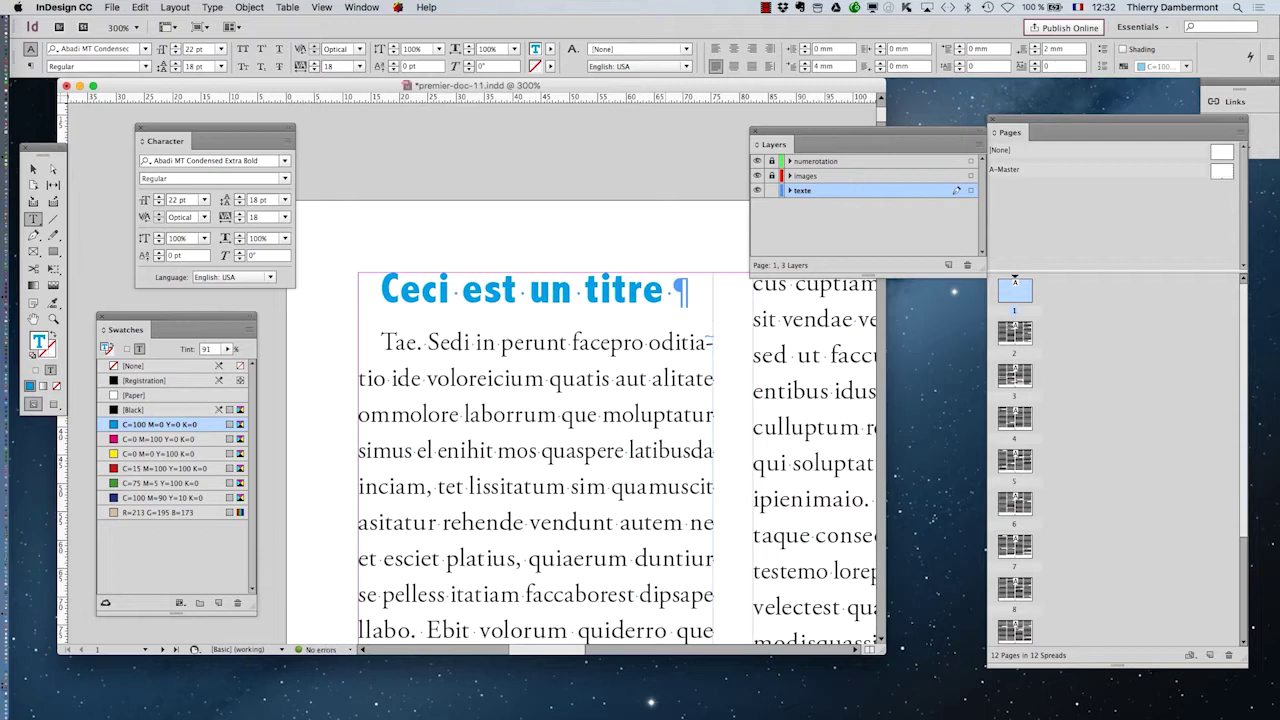
{"action": "type", "text": "qui s"}
{"action": "type", "text": "'étend sur plu"}
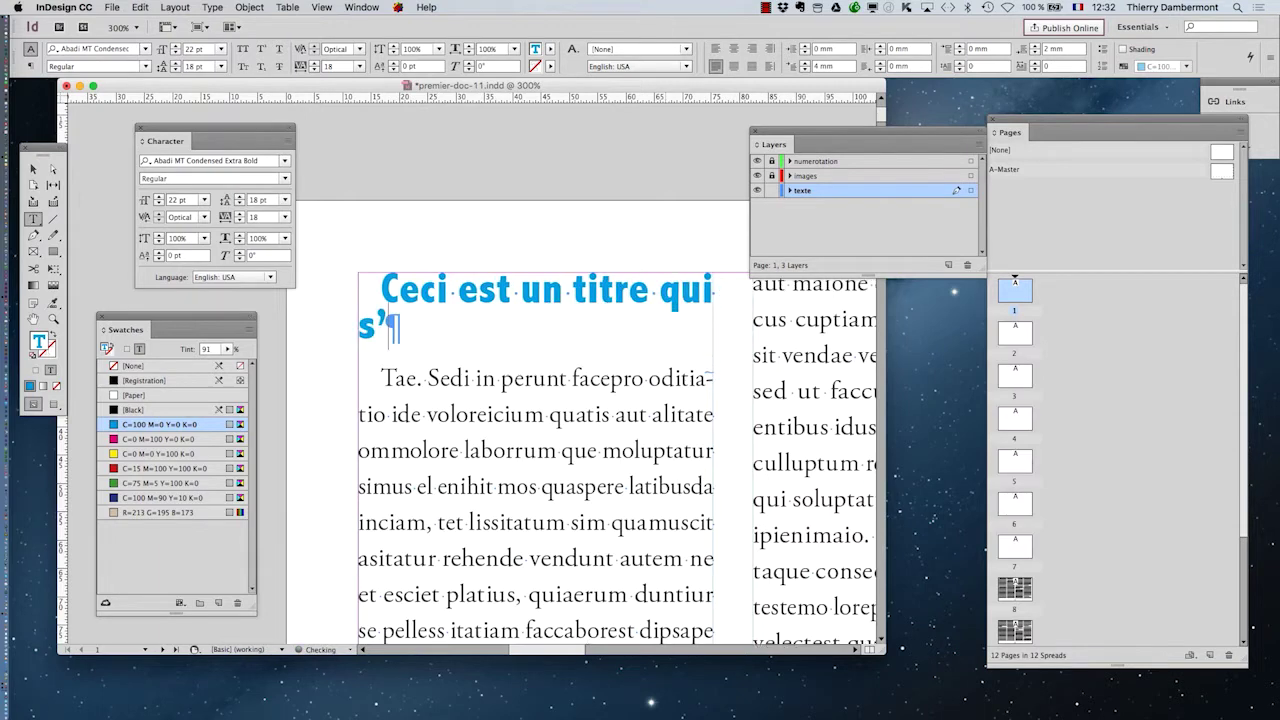
{"action": "type", "text": "sieur"}
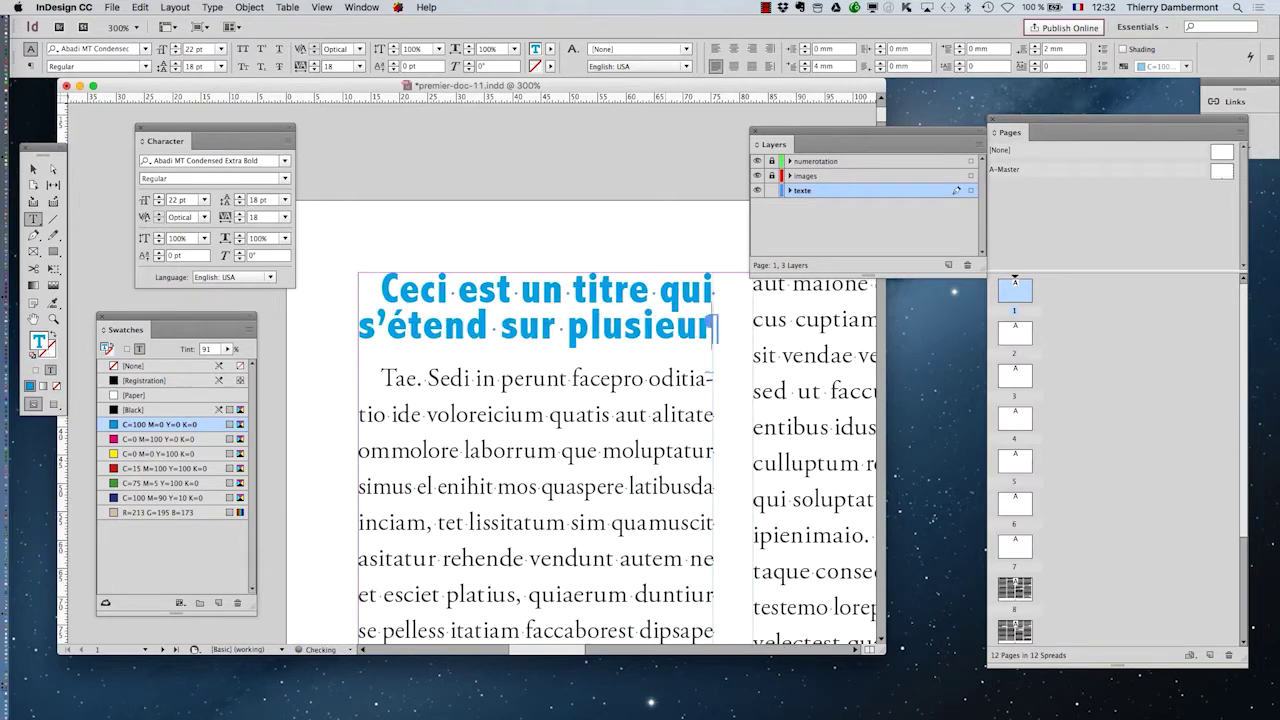
{"action": "type", "text": "s lignes"}
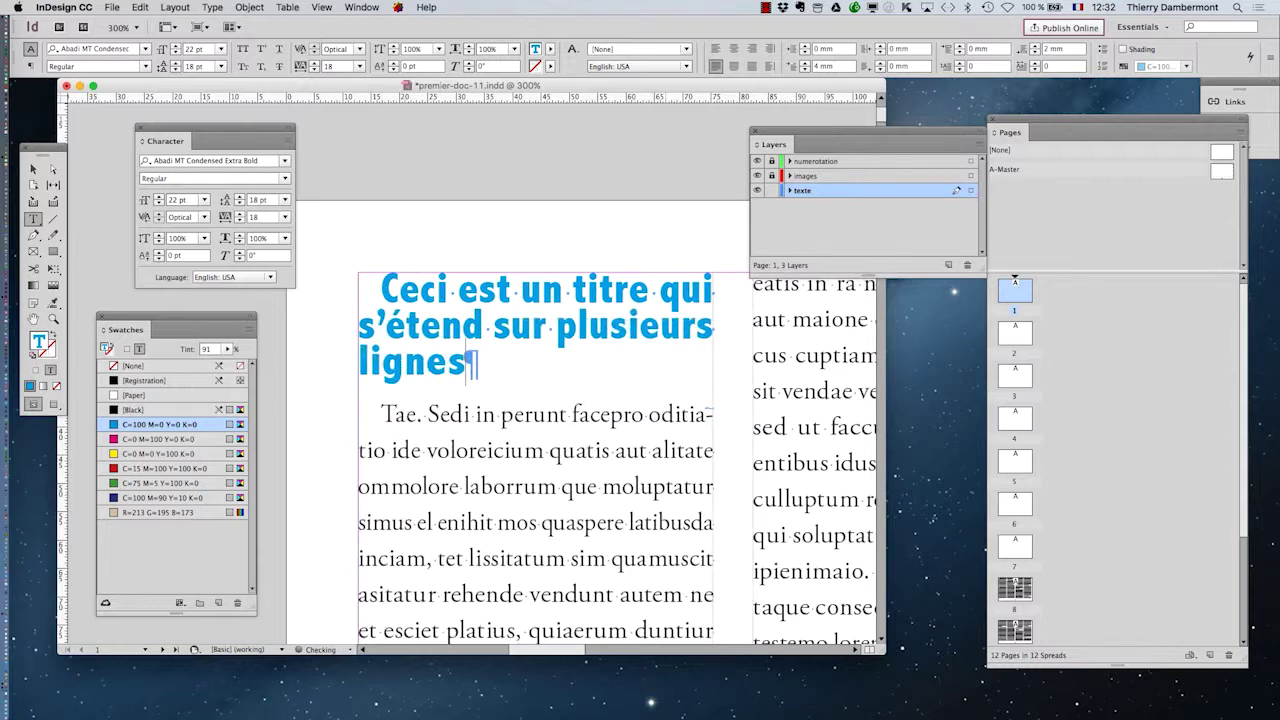
{"action": "left_click_drag", "start_coordinate": [718, 318], "coordinate": [710, 322]}
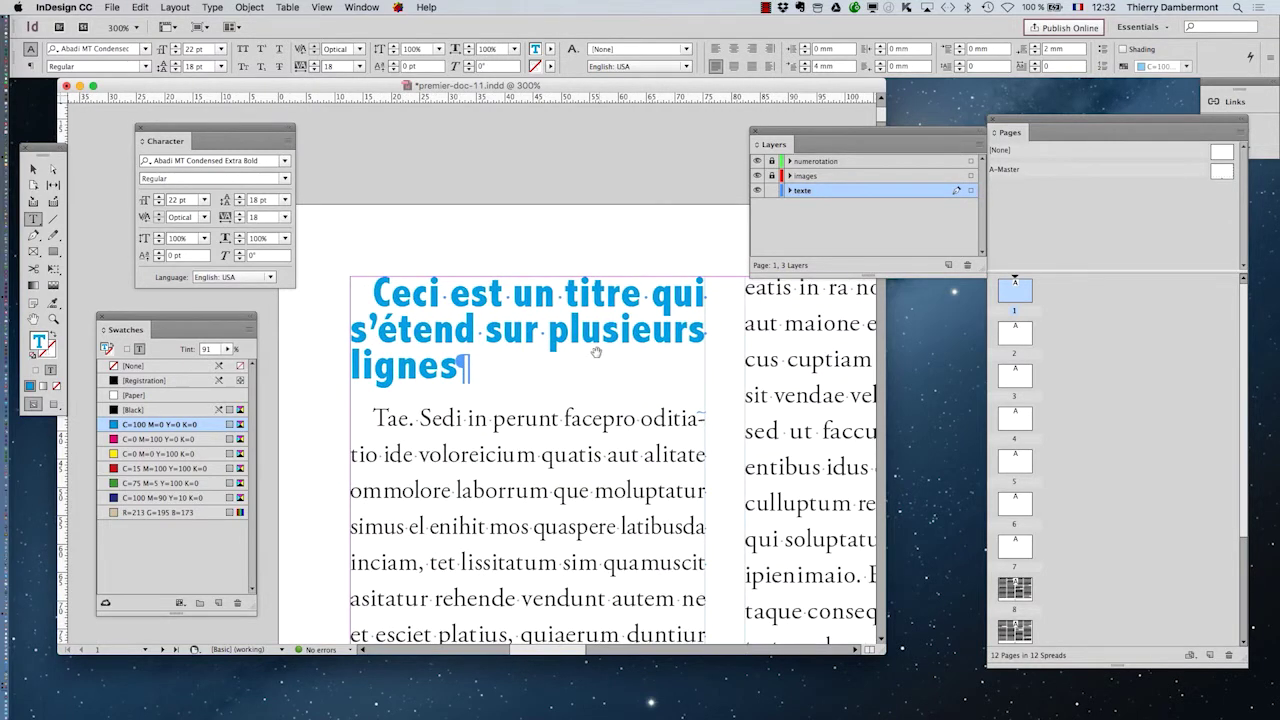
{"action": "left_click", "coordinate": [33, 168]}
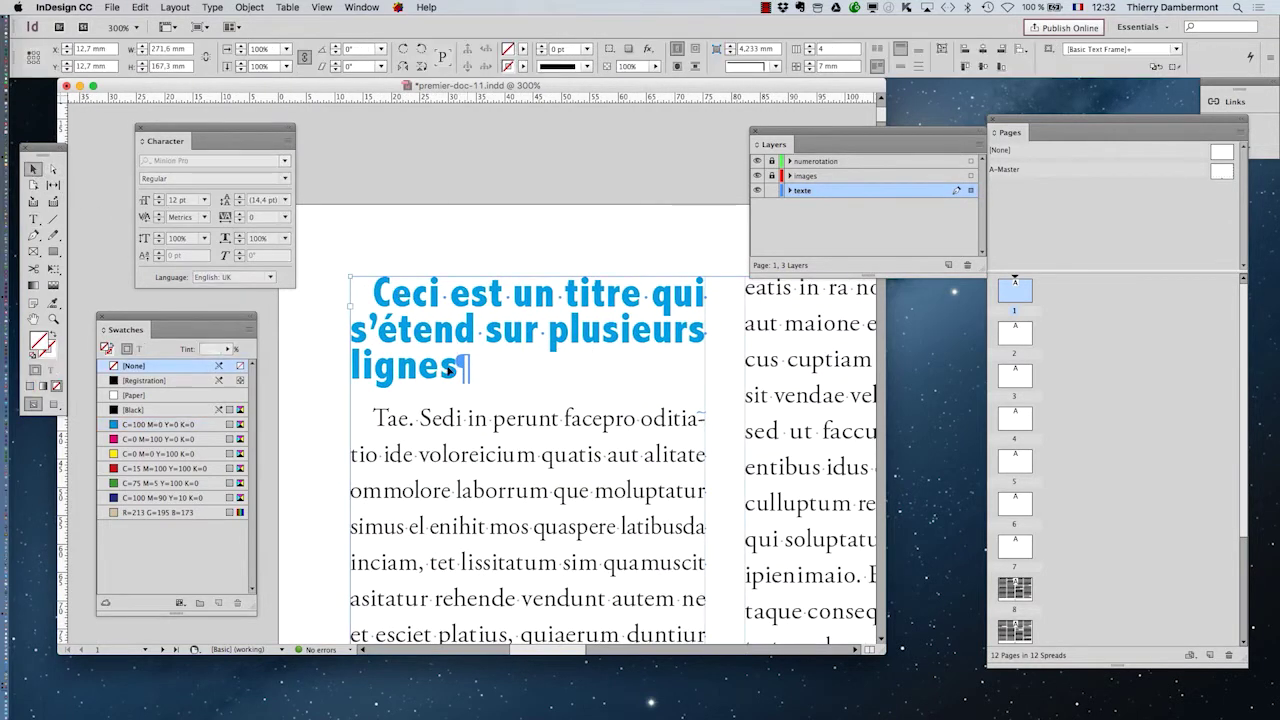
Place the text cursor inside the blue title and display the document's paragraph styles.
{"action": "left_click", "coordinate": [33, 218]}
{"action": "left_click", "coordinate": [512, 292]}
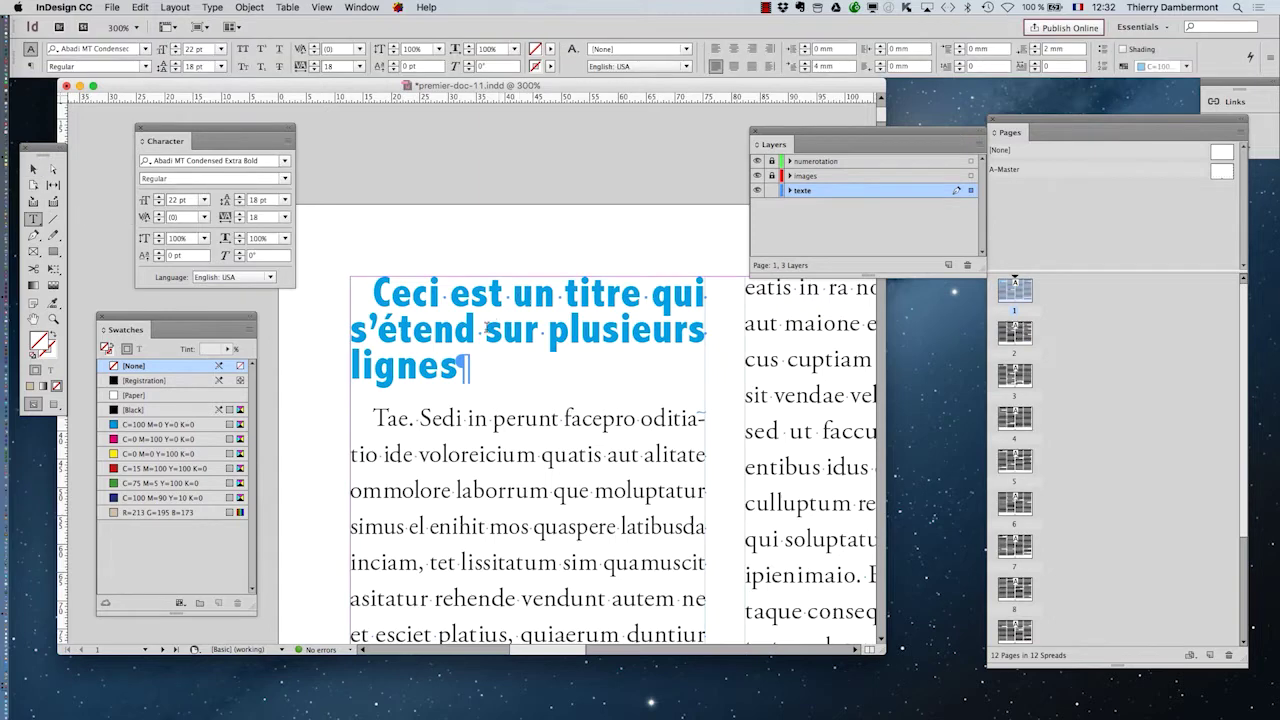
{"action": "left_click", "coordinate": [213, 8]}
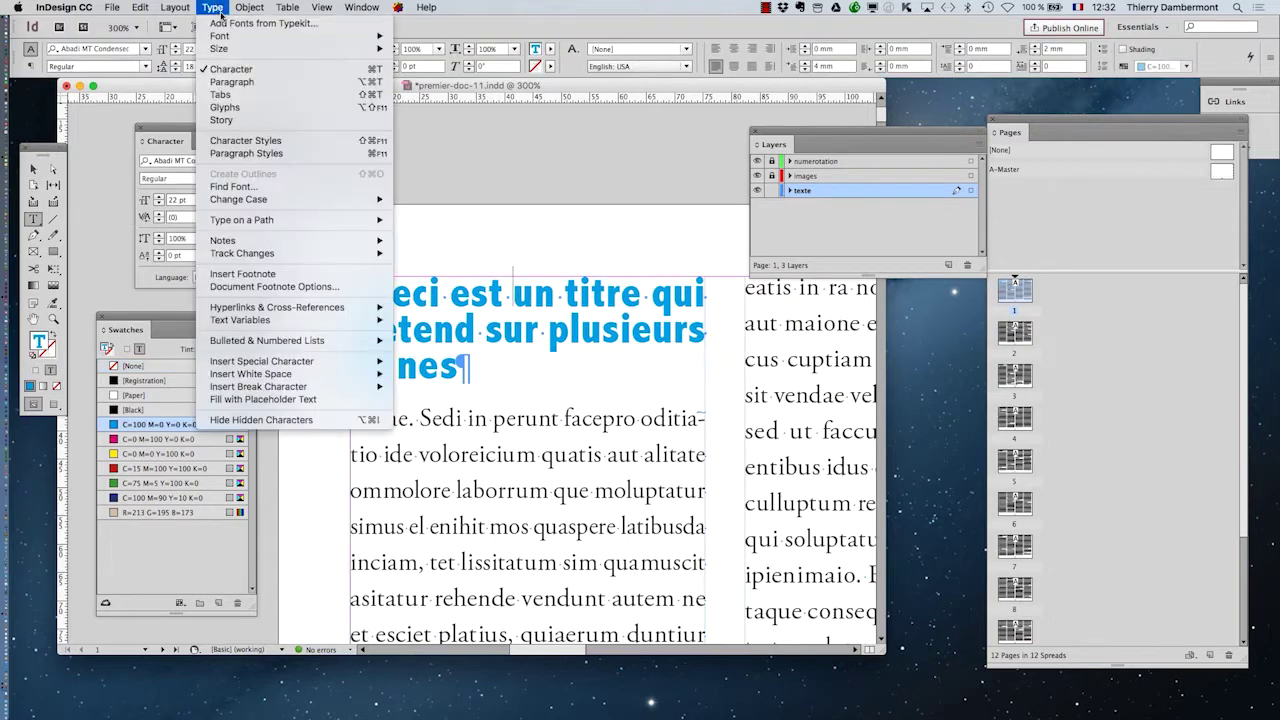
{"action": "left_click", "coordinate": [260, 155]}
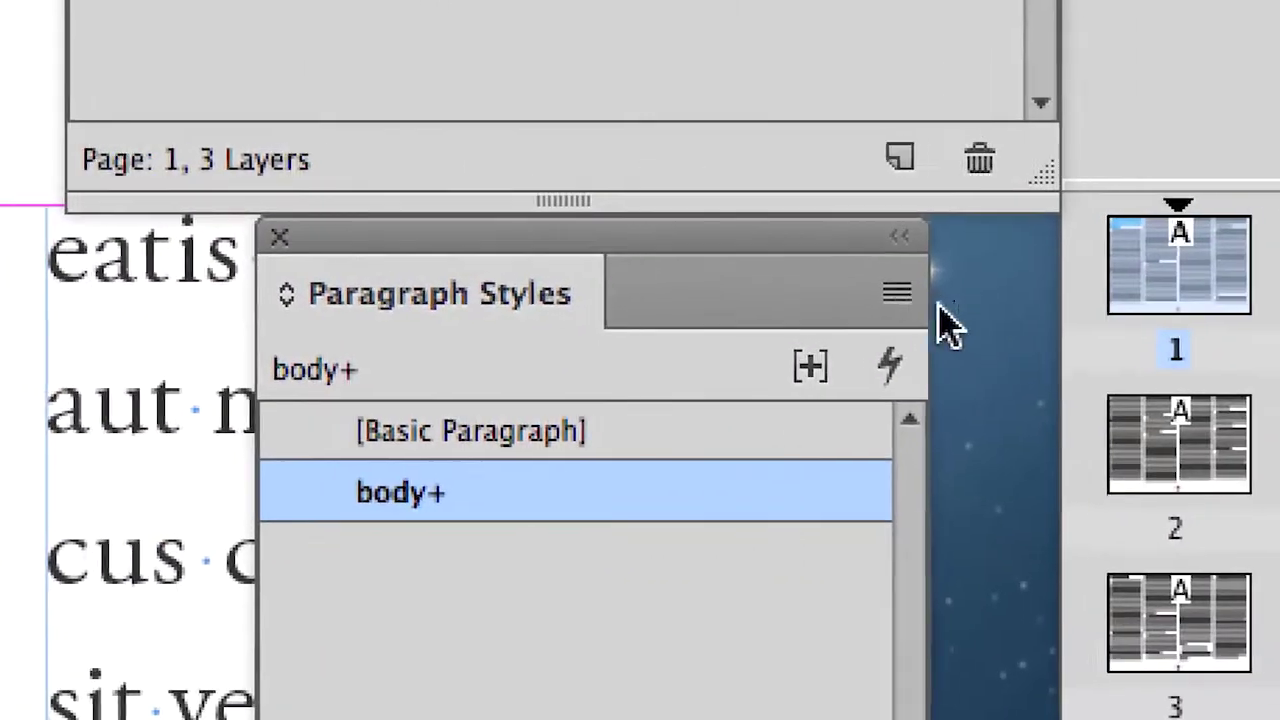
Create a paragraph style named "sous-titre" from the title's formatting, based on [No Paragraph Style].
{"action": "left_click", "coordinate": [903, 294]}
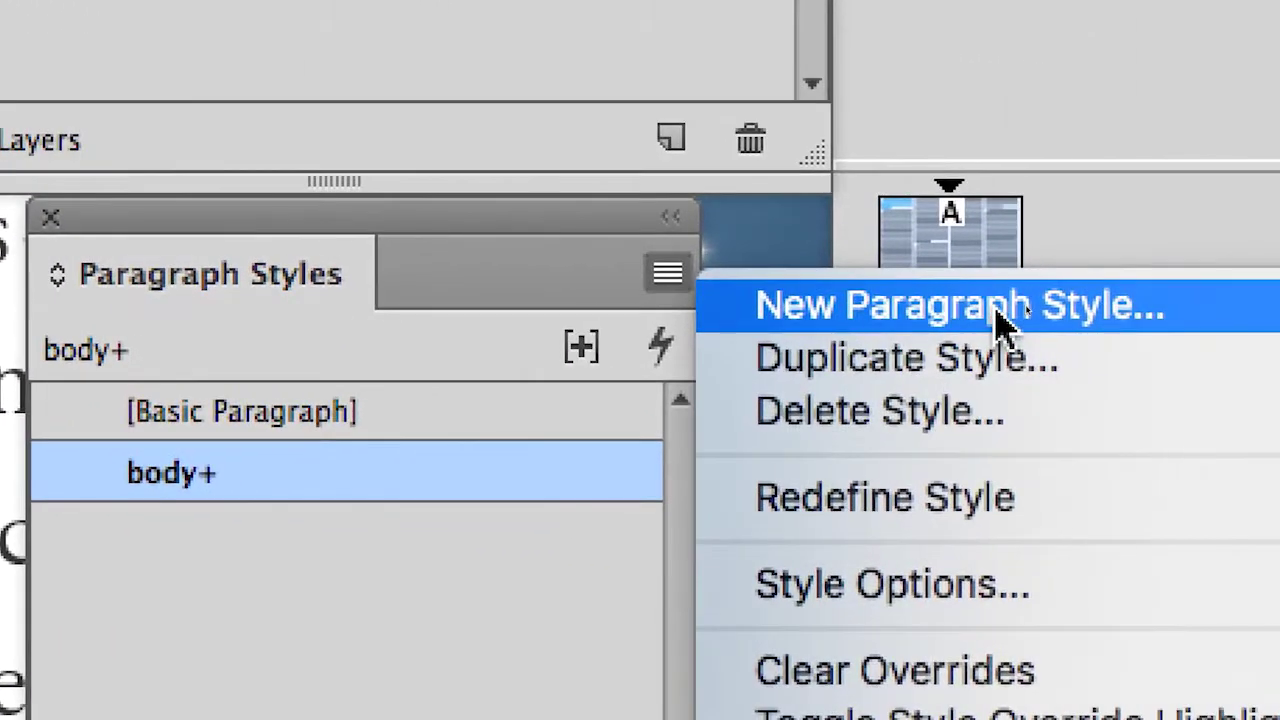
{"action": "left_click", "coordinate": [998, 308]}
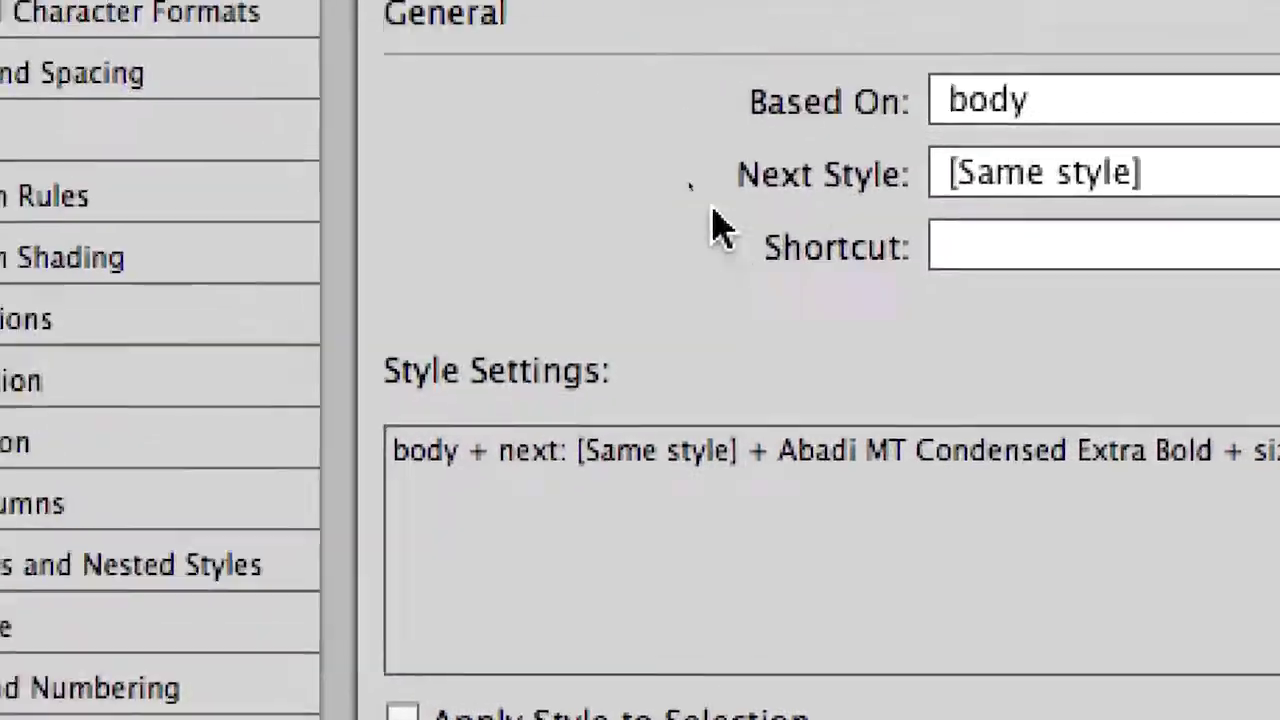
{"action": "left_click", "coordinate": [1045, 115]}
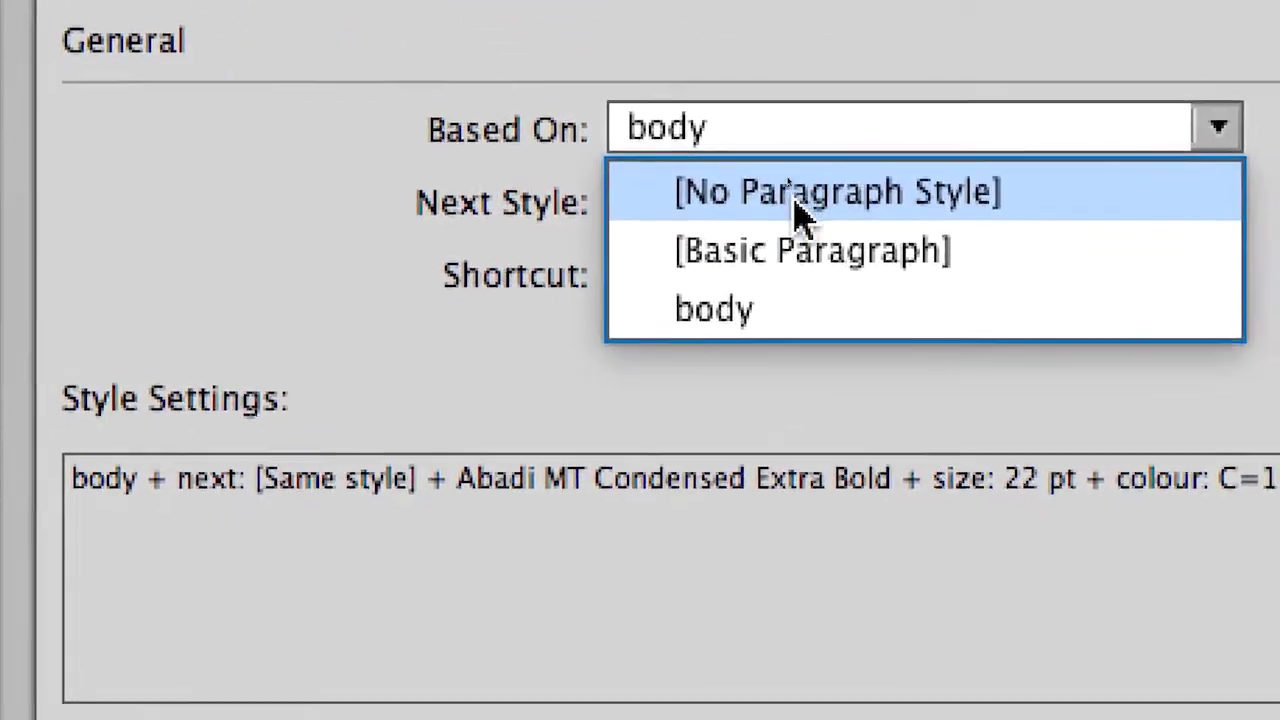
{"action": "left_click", "coordinate": [810, 195]}
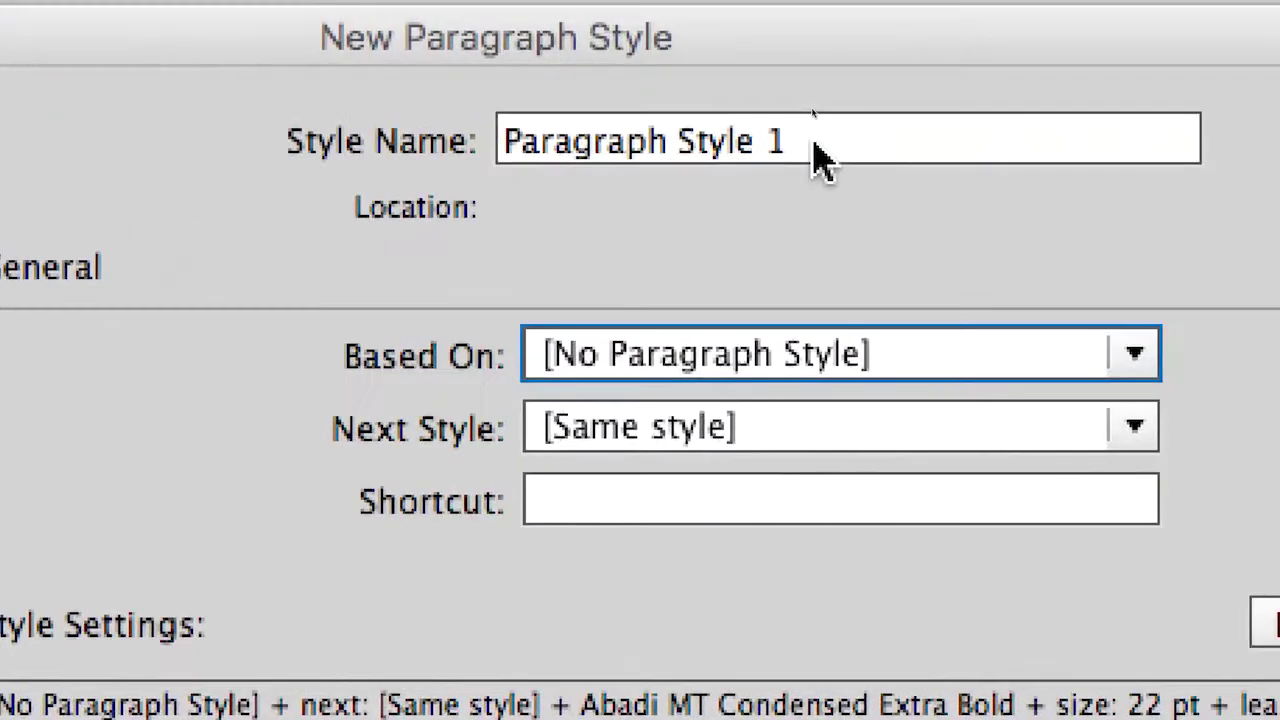
{"action": "left_click", "coordinate": [760, 155]}
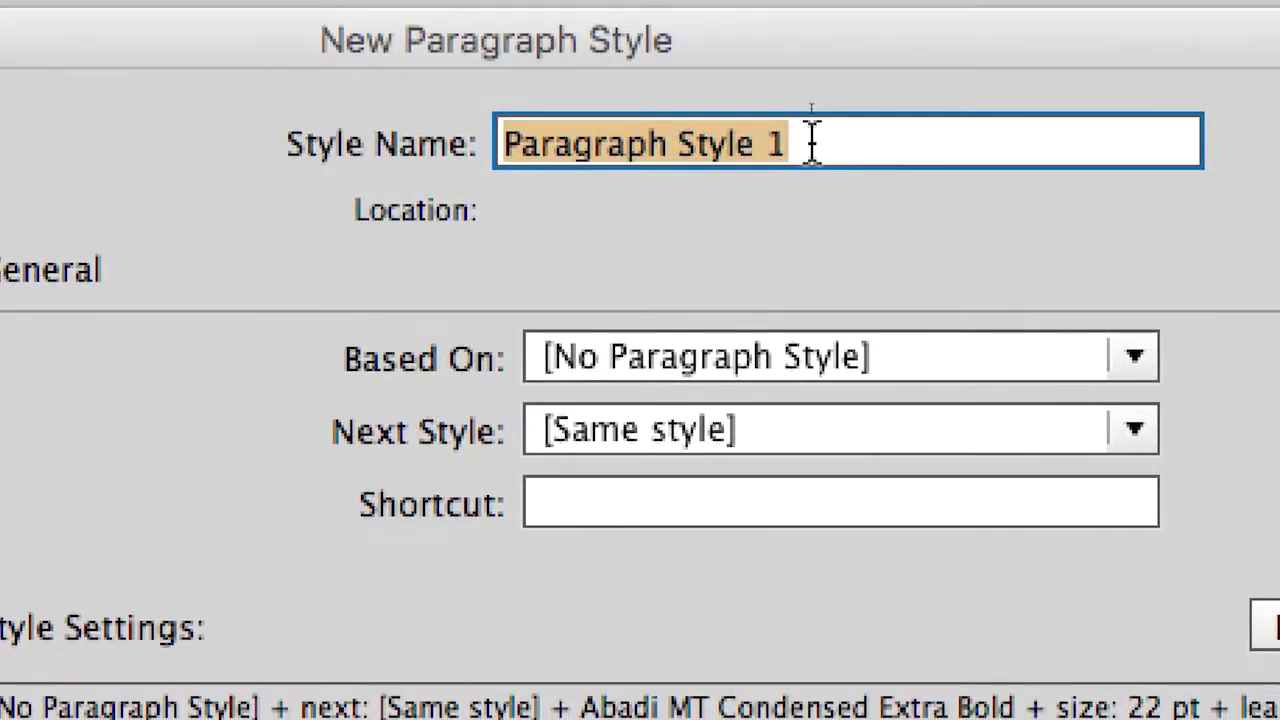
{"action": "type", "text": "t"}
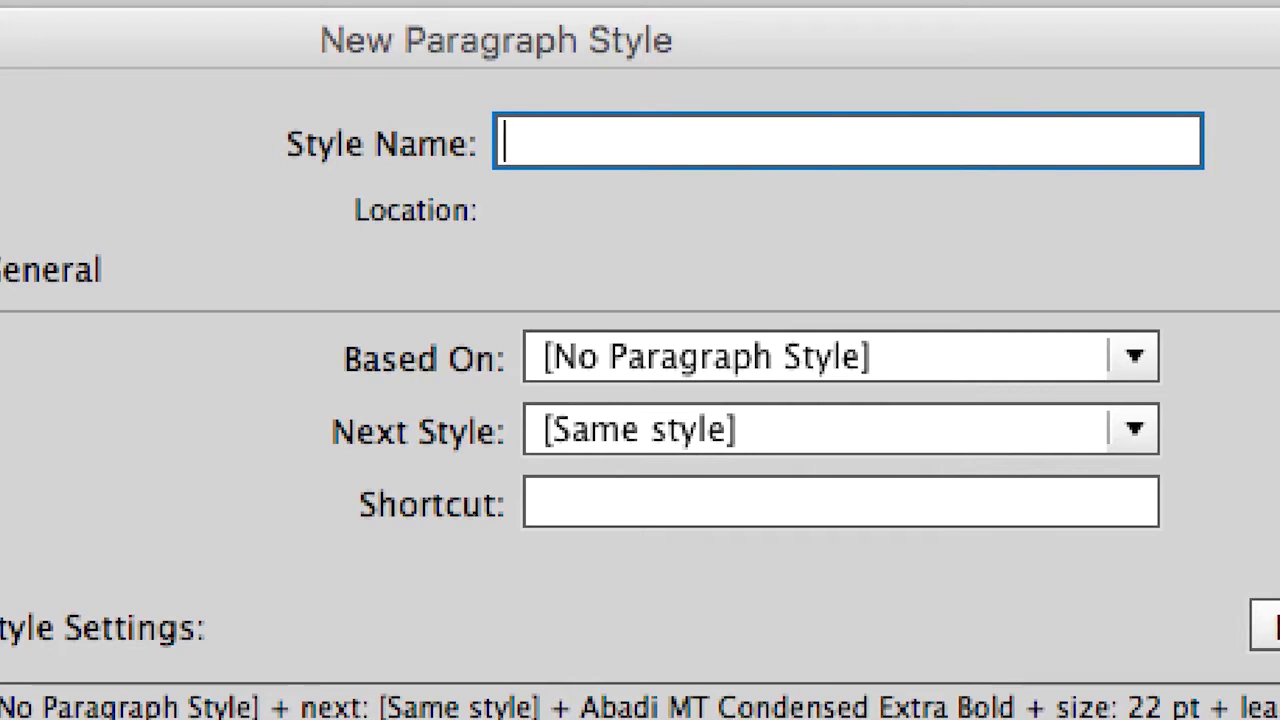
{"action": "type", "text": "sous-titre"}
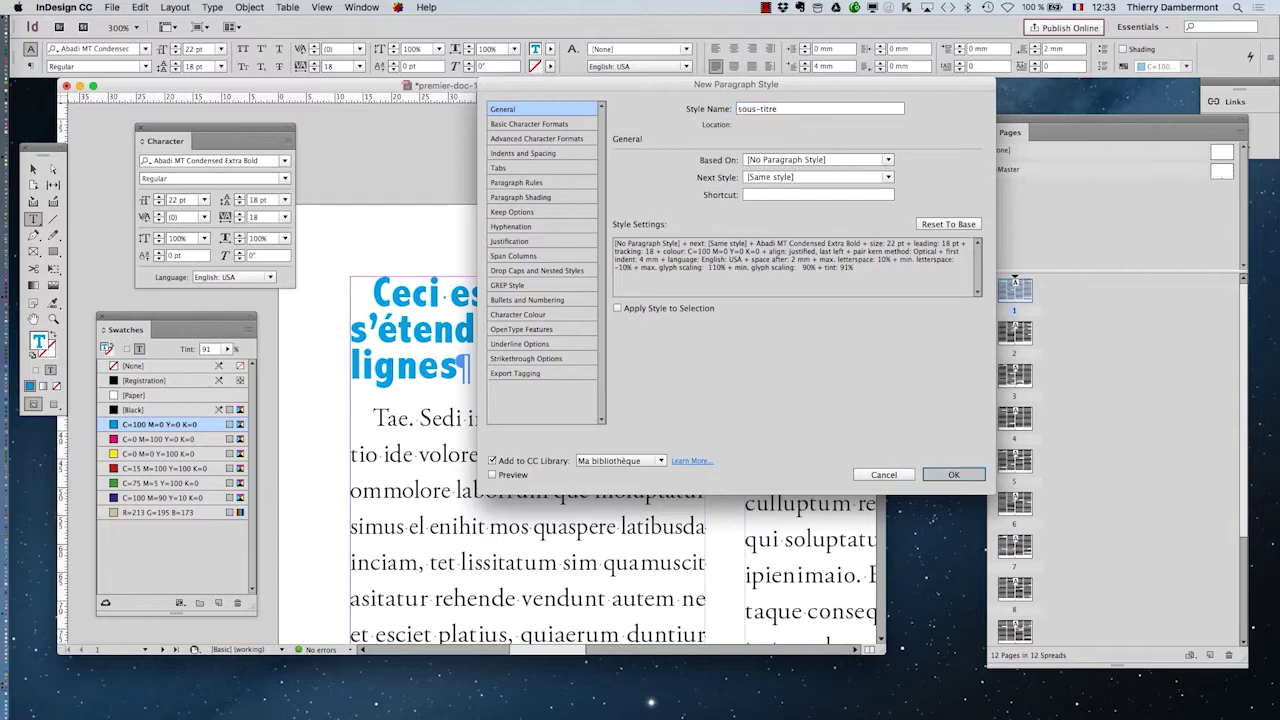
{"action": "key", "text": "Return"}
Apply the sous-titre paragraph style to the blue title on page 1 and place the text cursor at the title's start.
{"action": "left_click_drag", "start_coordinate": [826, 293], "coordinate": [730, 258]}
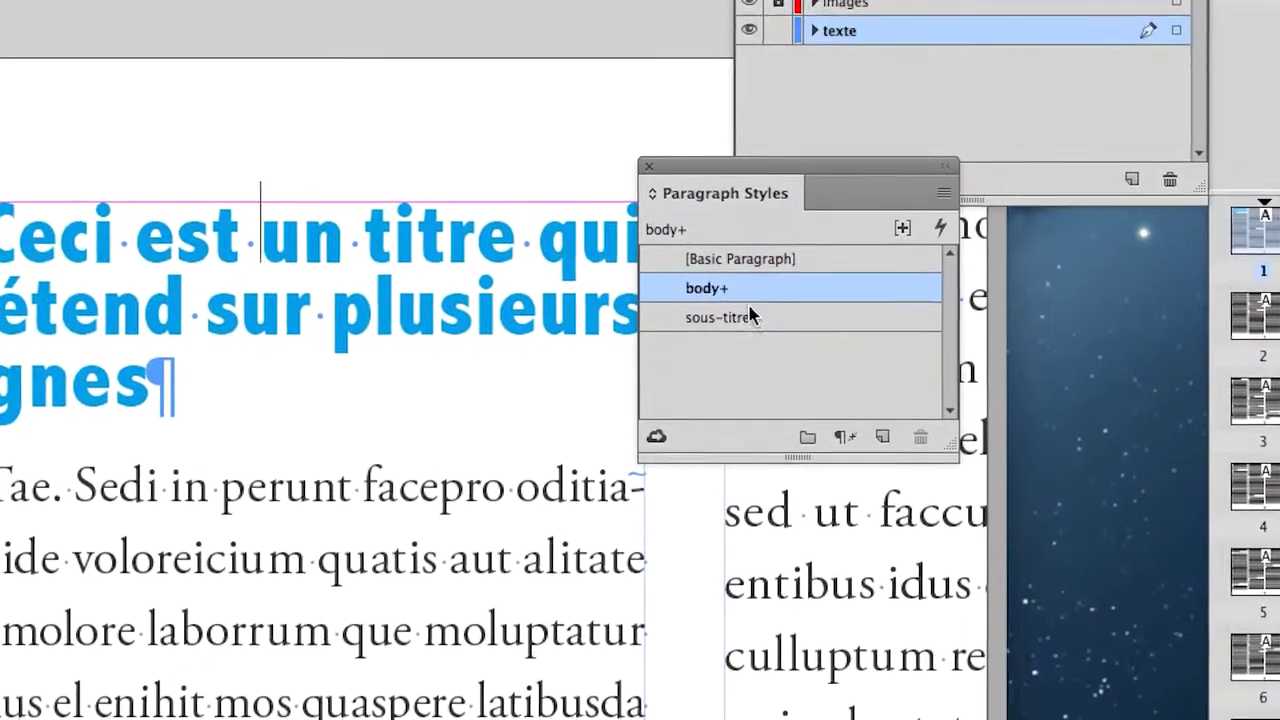
{"action": "left_click", "coordinate": [752, 411]}
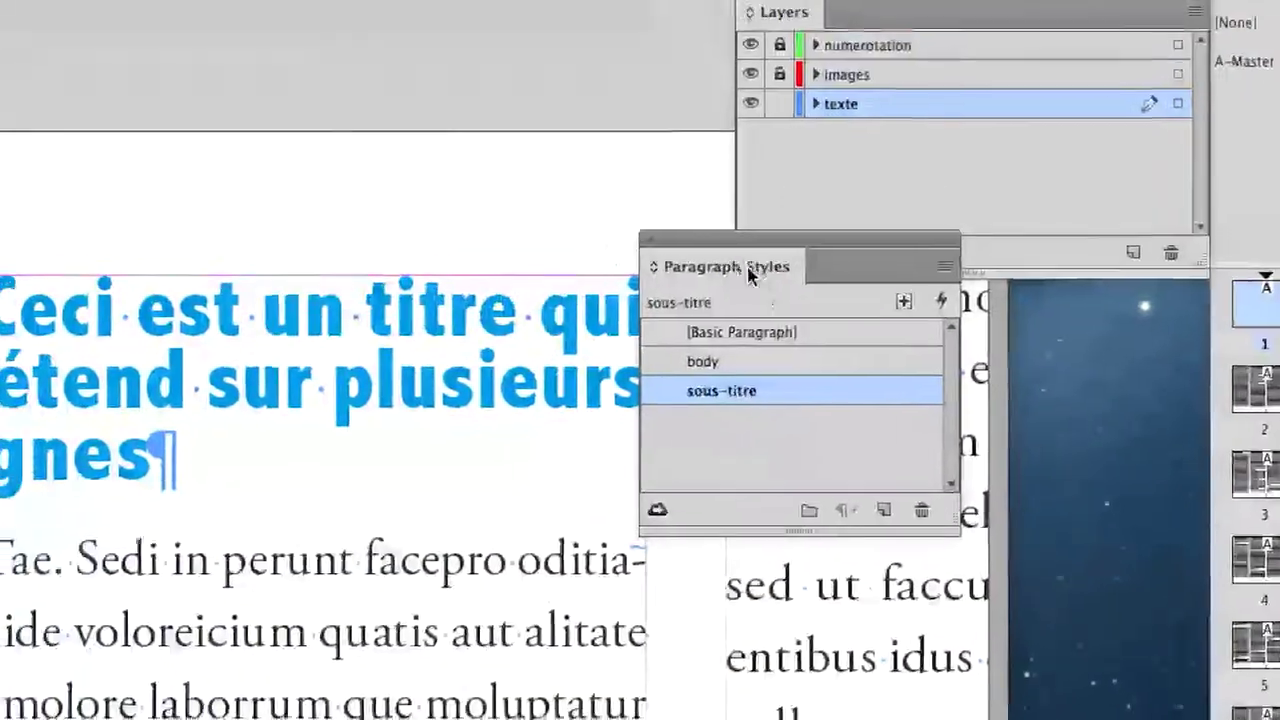
{"action": "left_click_drag", "start_coordinate": [749, 257], "coordinate": [797, 375]}
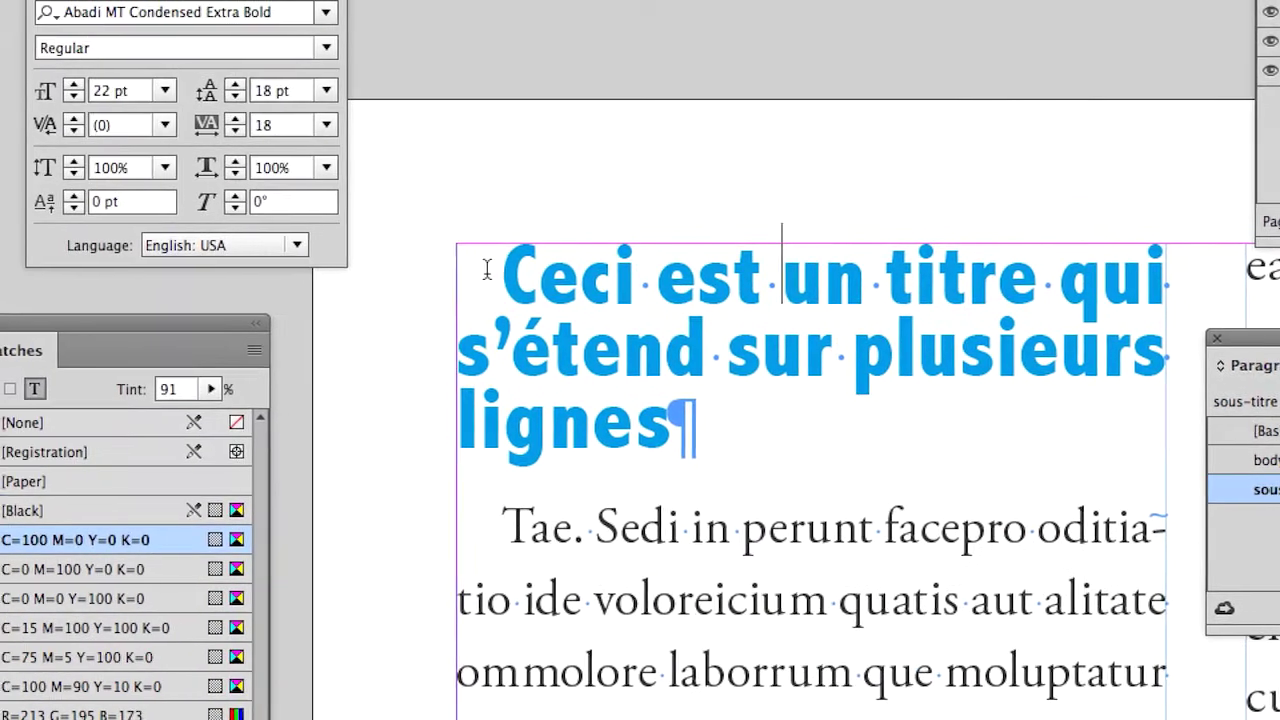
{"action": "left_click_drag", "start_coordinate": [205, 252], "coordinate": [398, 380]}
{"action": "left_click", "coordinate": [450, 190]}
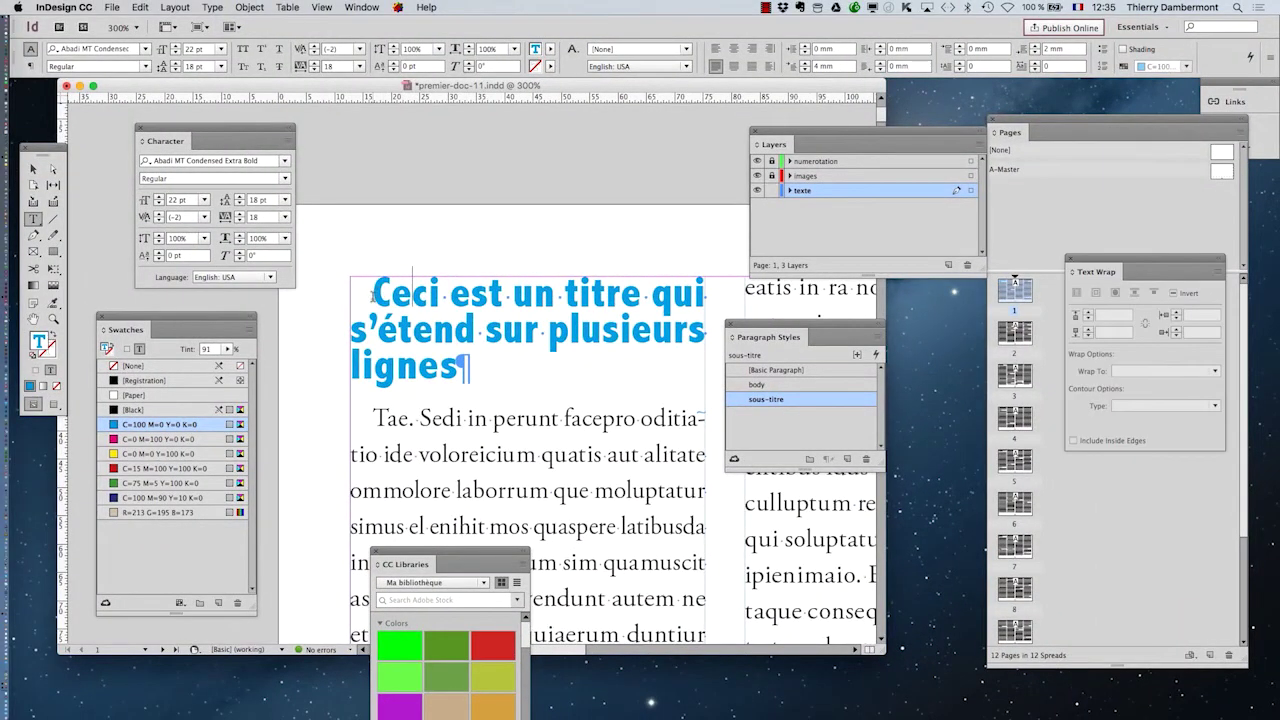
{"action": "left_click", "coordinate": [374, 294]}
Switch to Firefox and search Google Images for "typewriter" in a new browser window.
{"action": "mouse_move", "coordinate": [2, 581]}
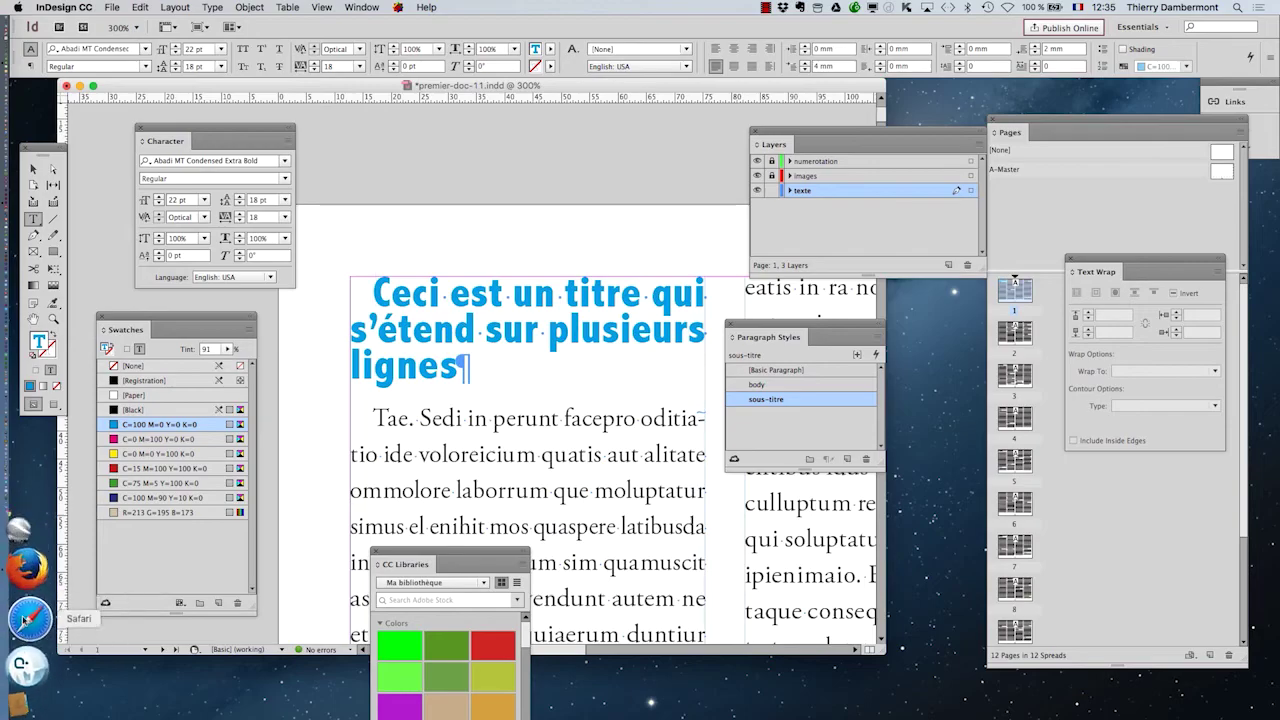
{"action": "left_click", "coordinate": [22, 525]}
{"action": "left_click", "coordinate": [98, 7]}
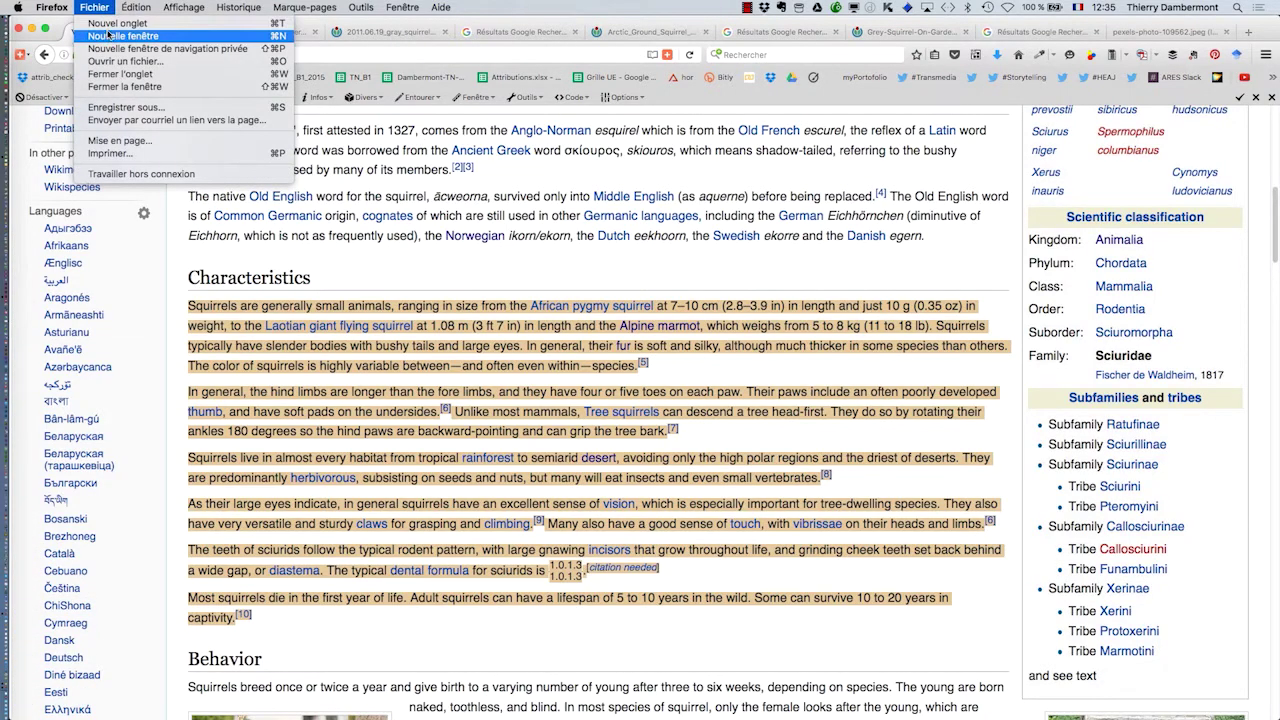
{"action": "left_click", "coordinate": [98, 7]}
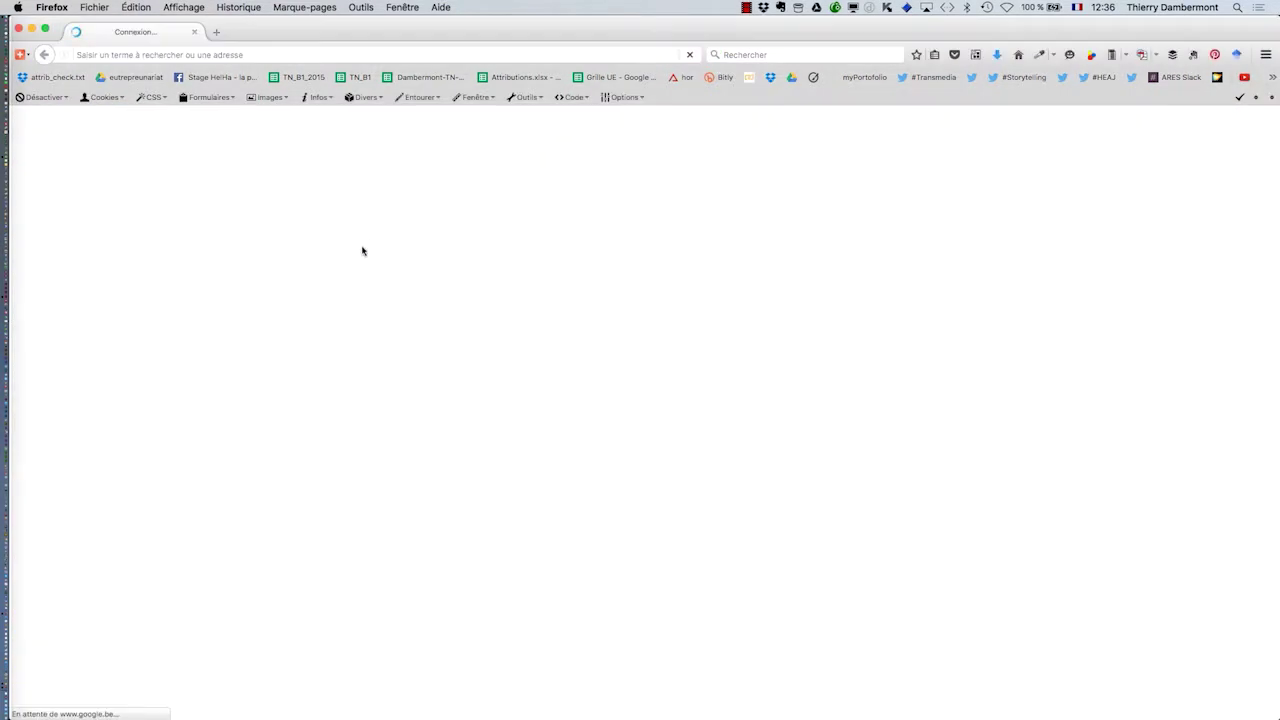
{"action": "type", "text": "tywriter"}
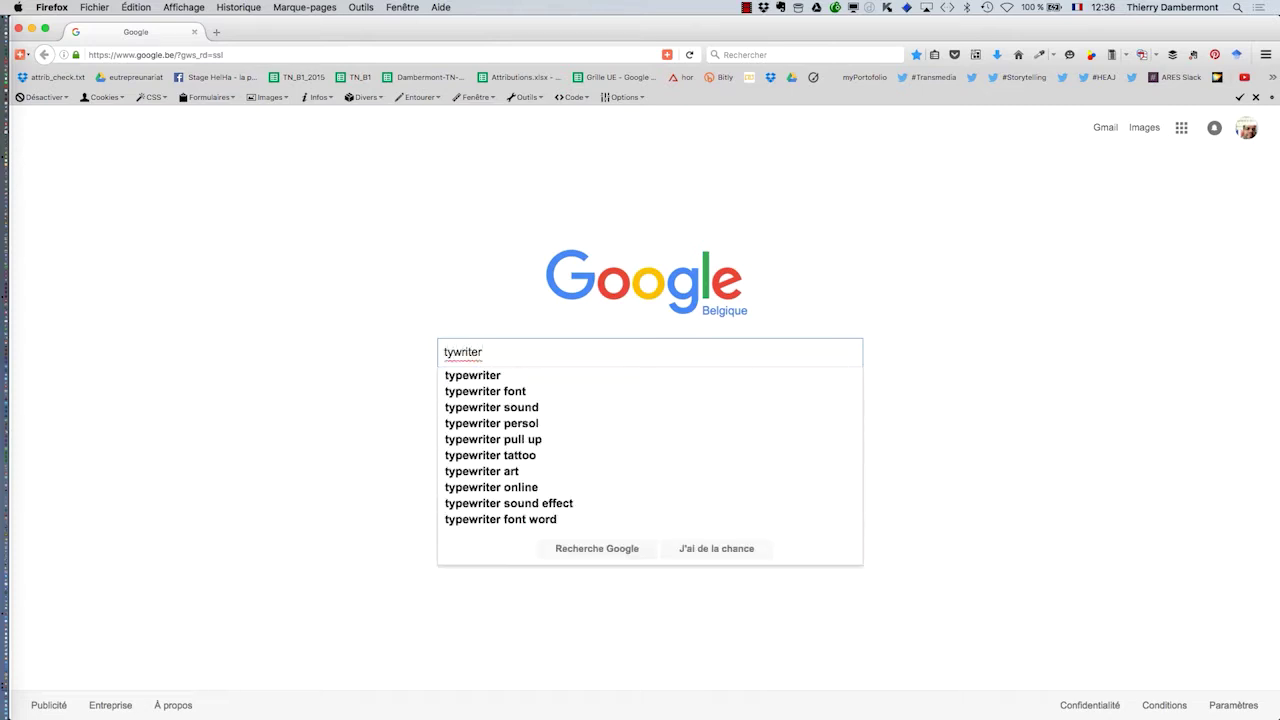
{"action": "left_click", "coordinate": [499, 375]}
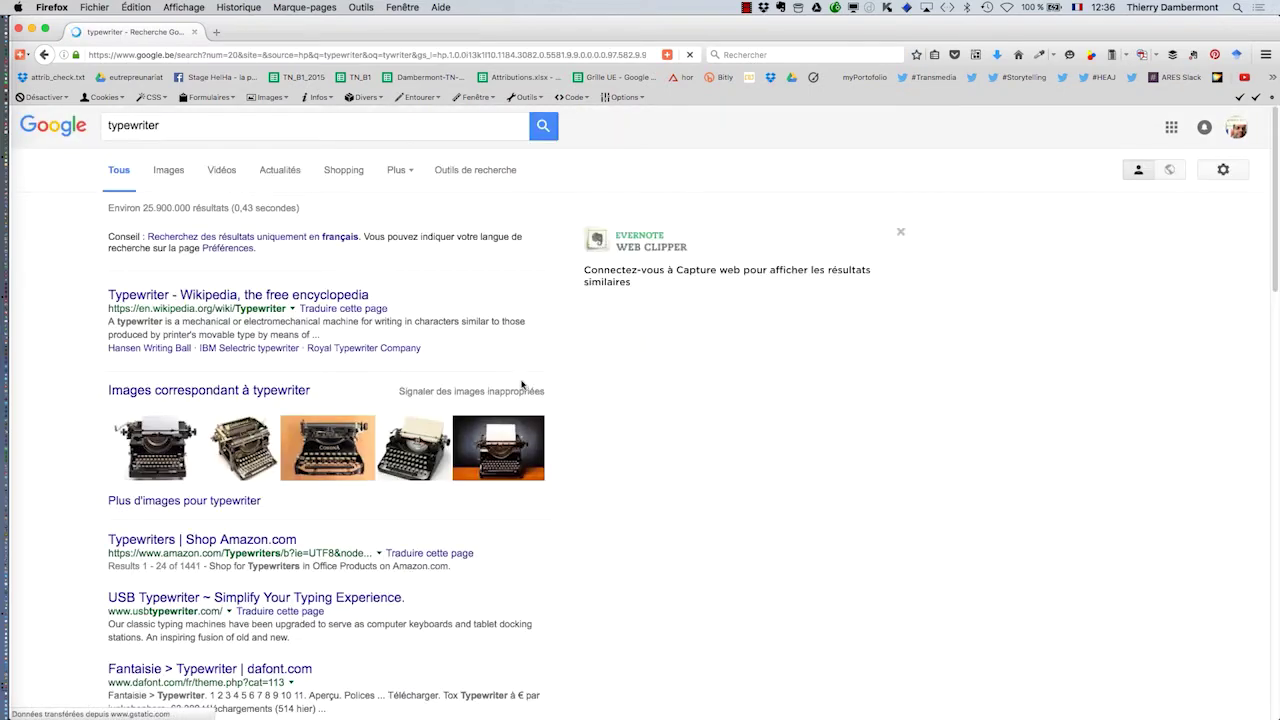
{"action": "left_click", "coordinate": [182, 172]}
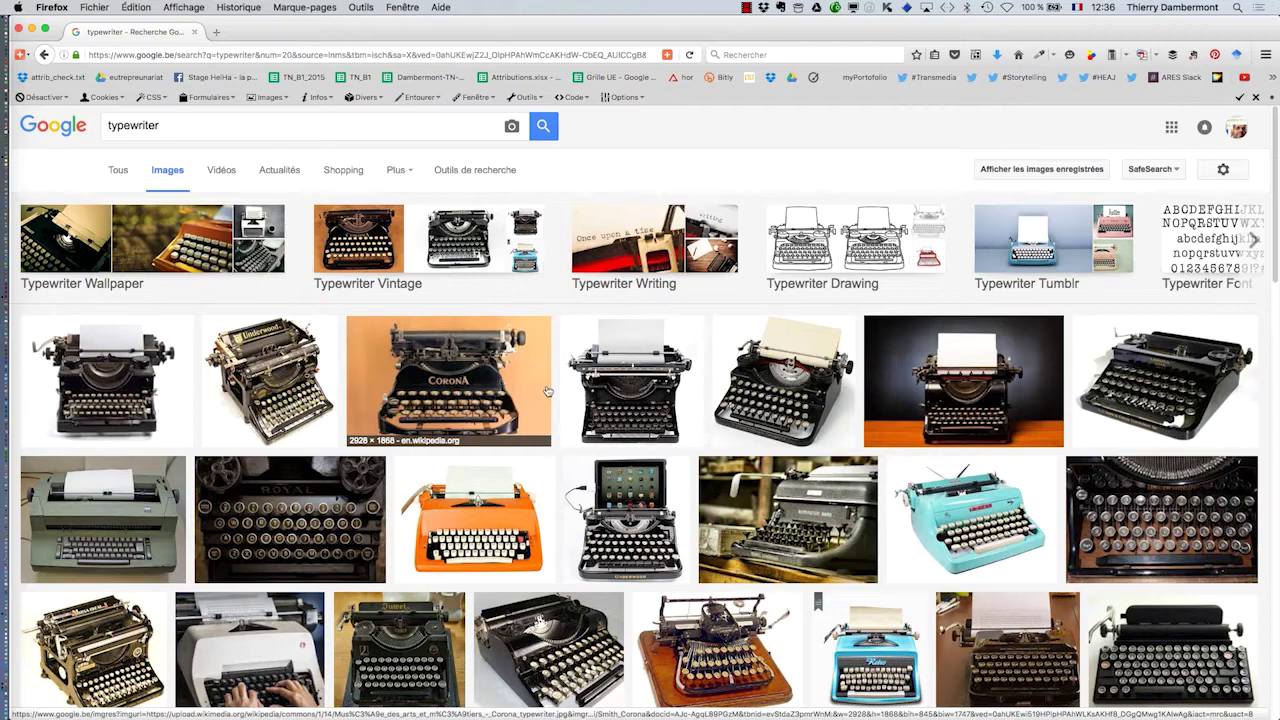
{"action": "left_click", "coordinate": [800, 378]}
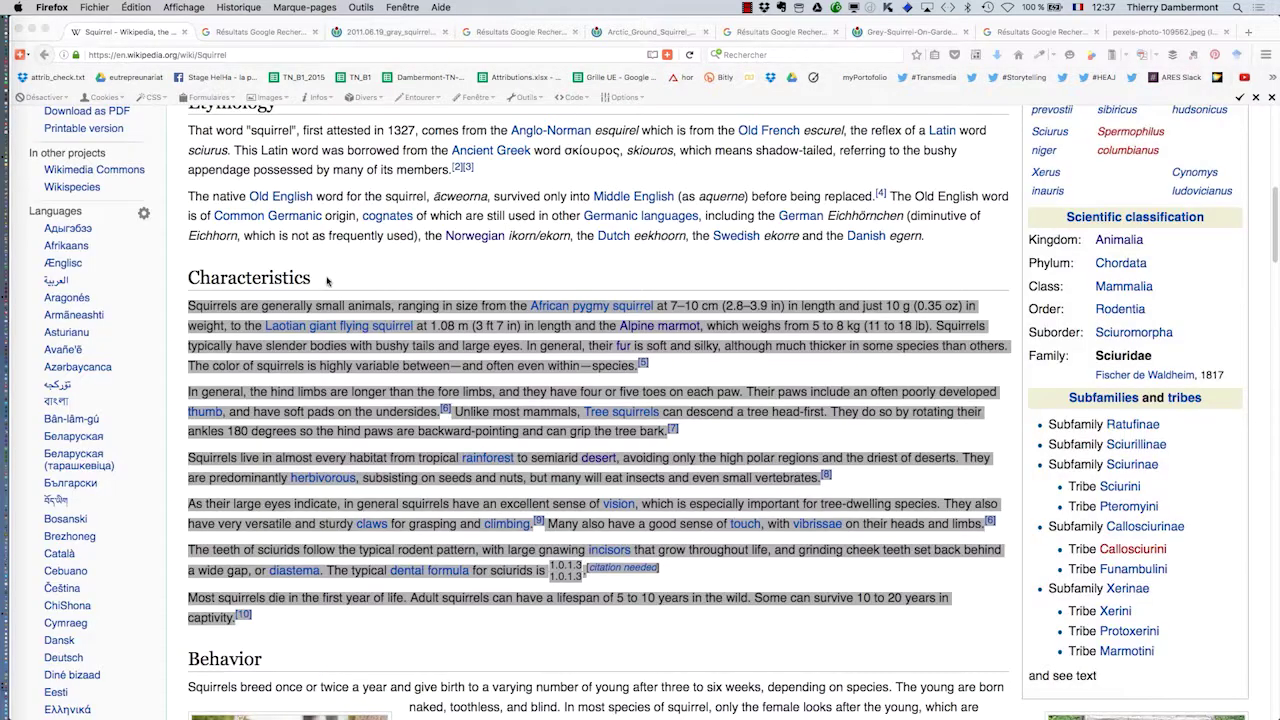
Switch back to InDesign and hide all other applications.
{"action": "key", "text": "super+Tab"}
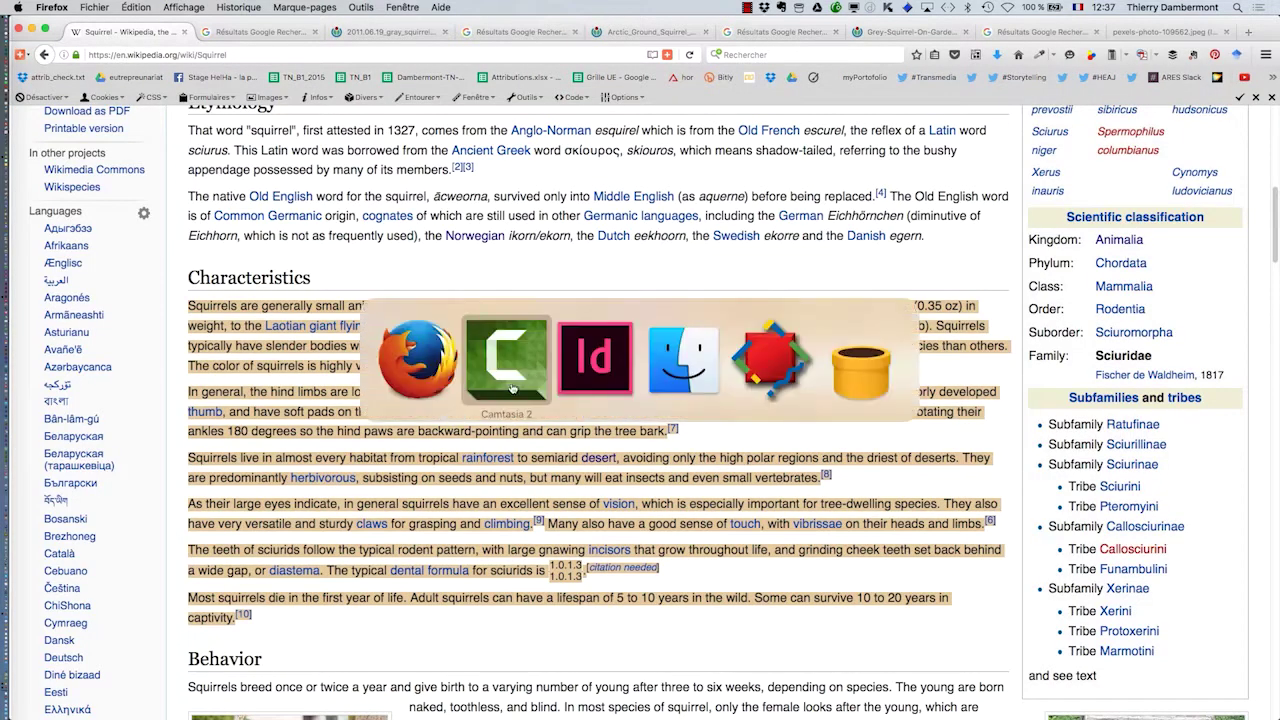
{"action": "key", "text": "super+Tab"}
{"action": "key", "text": "super+Tab"}
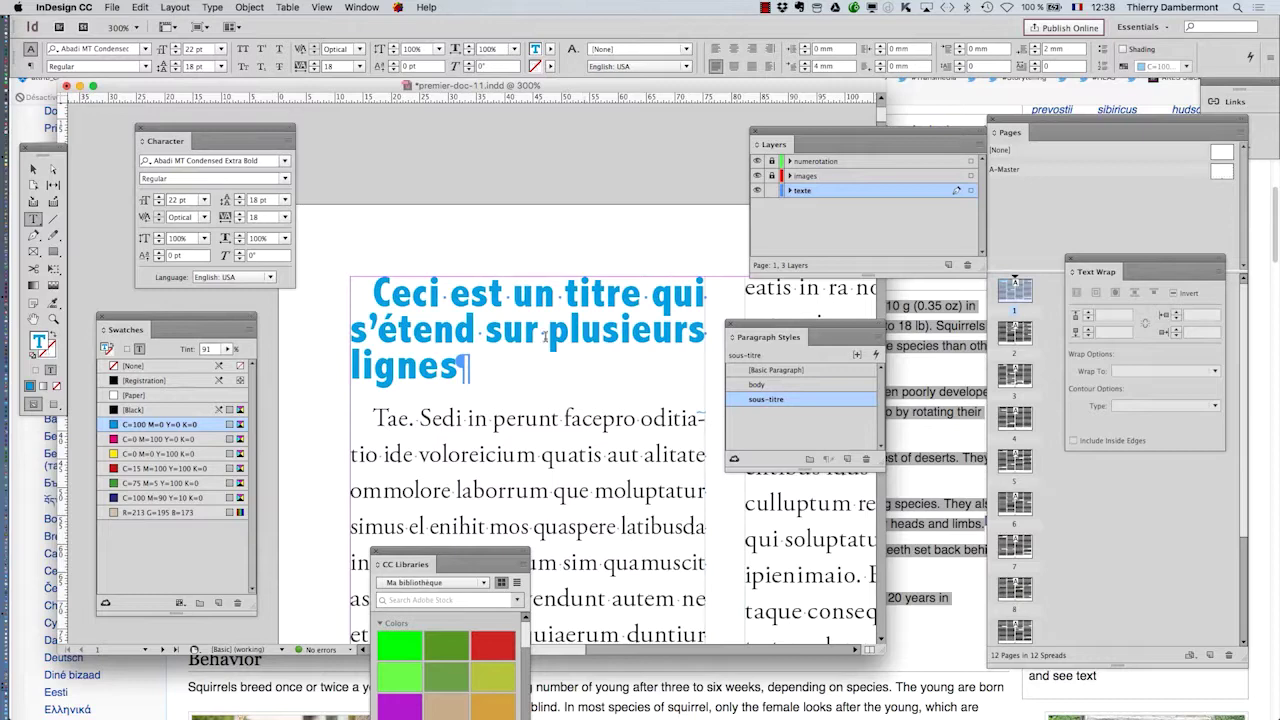
{"action": "key", "text": "super+alt+h"}
Insert a new paragraph "Voici la deuxième partie de l'argument" on page 2 after the paragraph ending in "re occum enditat.".
{"action": "key", "text": "super+minus"}
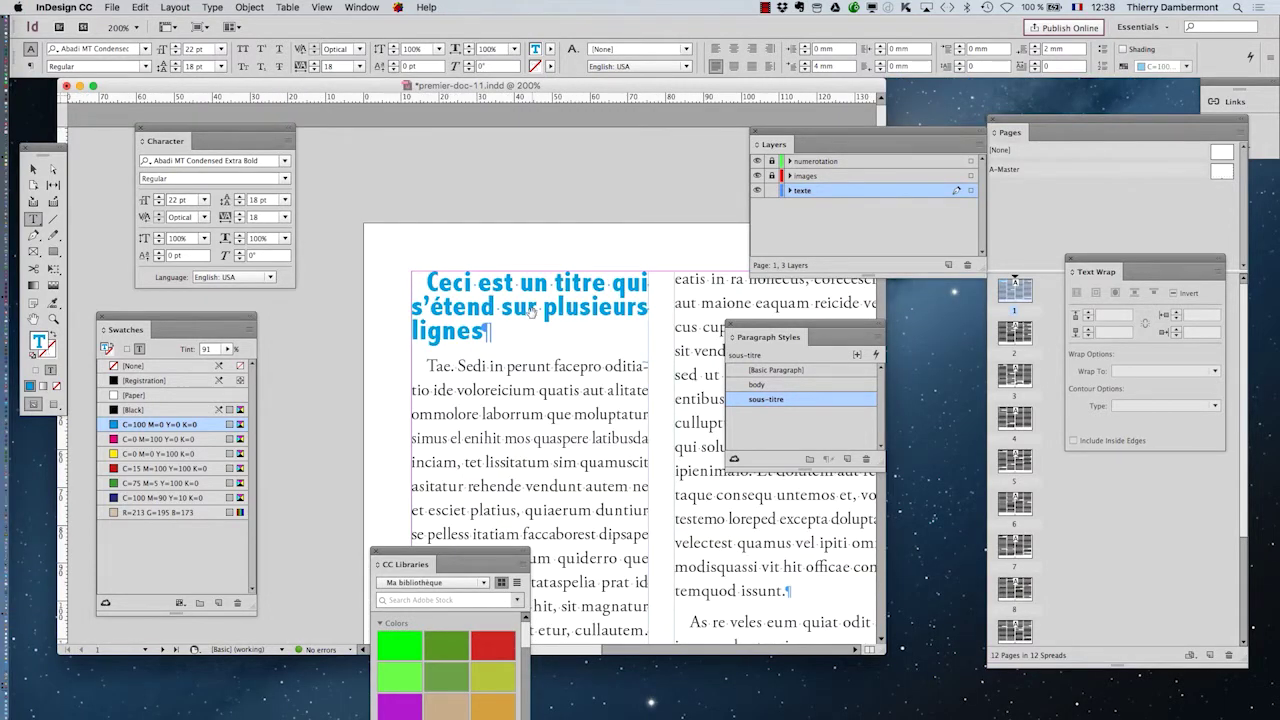
{"action": "key", "text": "super+minus"}
{"action": "key", "text": "super+minus"}
{"action": "key", "text": "super+minus"}
{"action": "scroll", "coordinate": [510, 330], "scroll_direction": "down", "scroll_amount": 5}
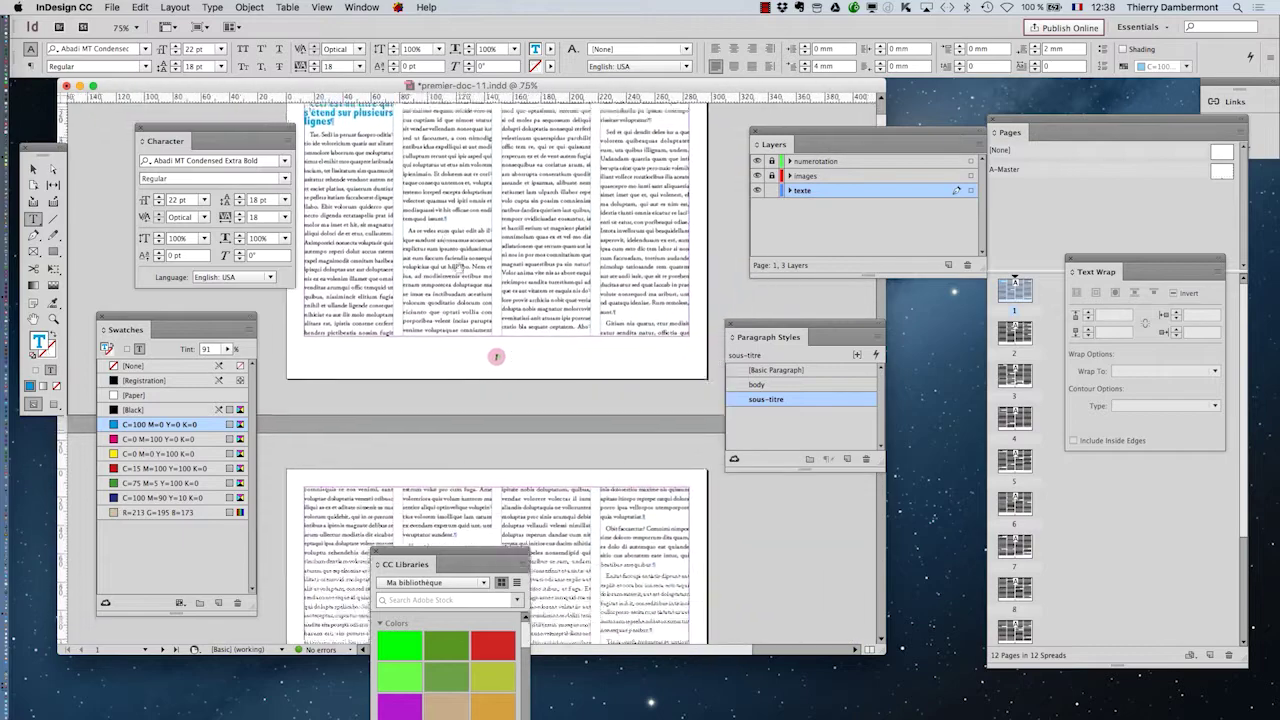
{"action": "scroll", "coordinate": [511, 353], "scroll_direction": "down", "scroll_amount": 3}
{"action": "key", "text": "super+equal"}
{"action": "key", "text": "super+equal"}
{"action": "key", "text": "super+equal"}
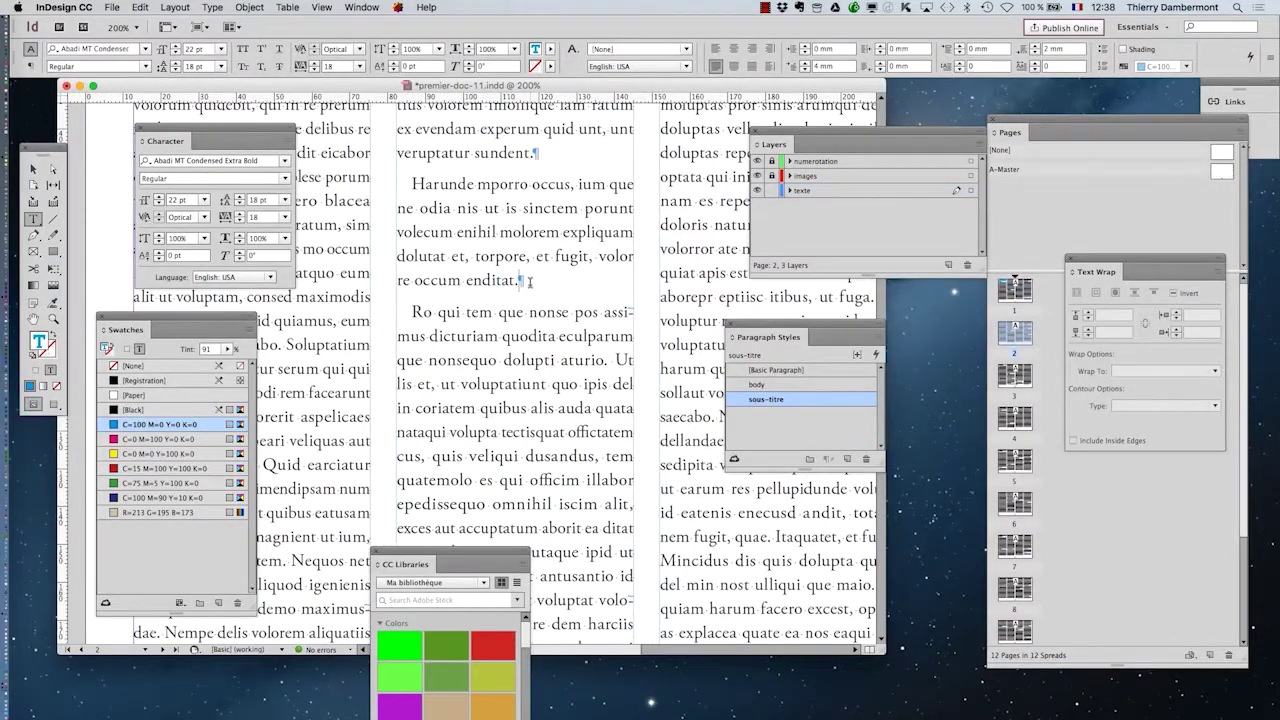
{"action": "left_click", "coordinate": [530, 283]}
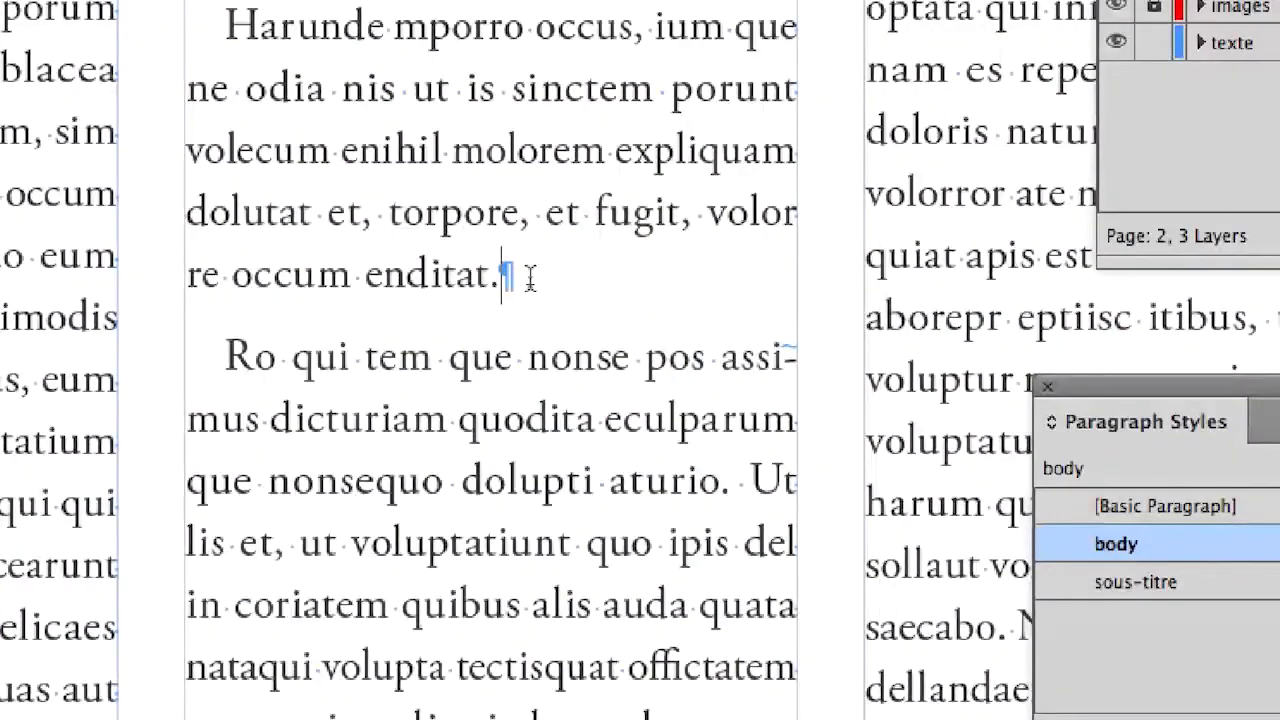
{"action": "key", "text": "Return"}
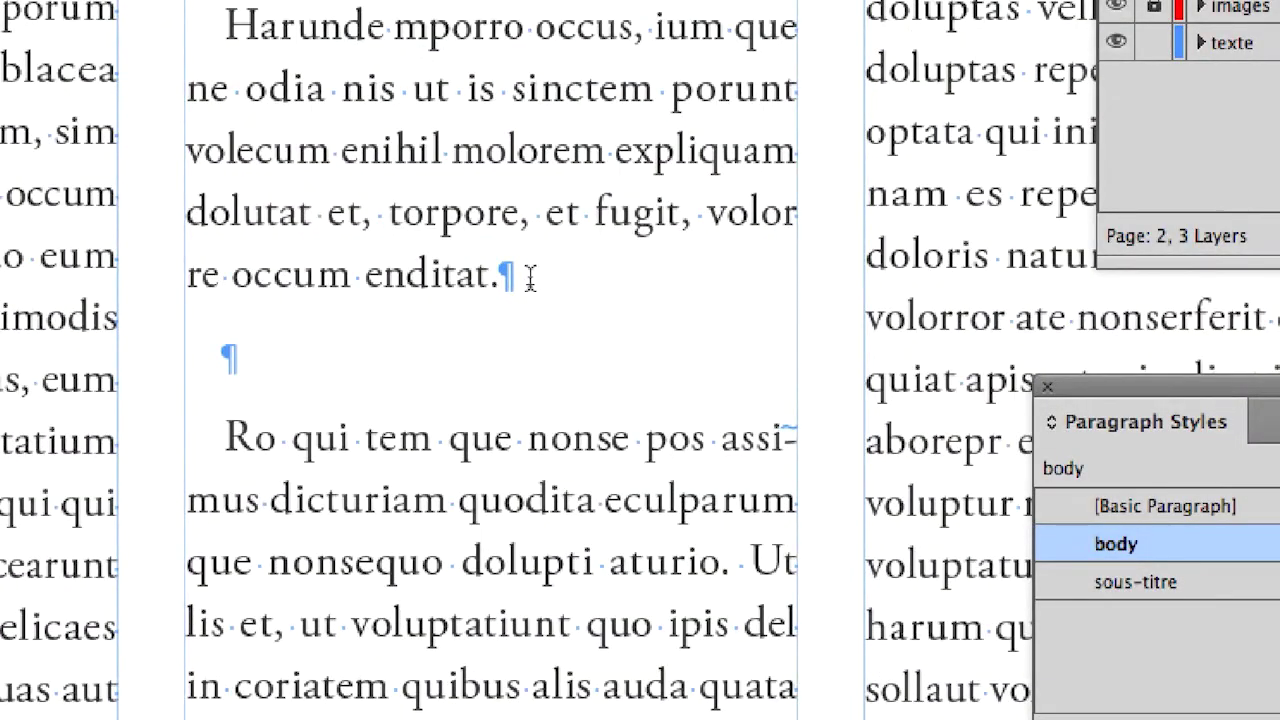
{"action": "type", "text": "Voici la deu"}
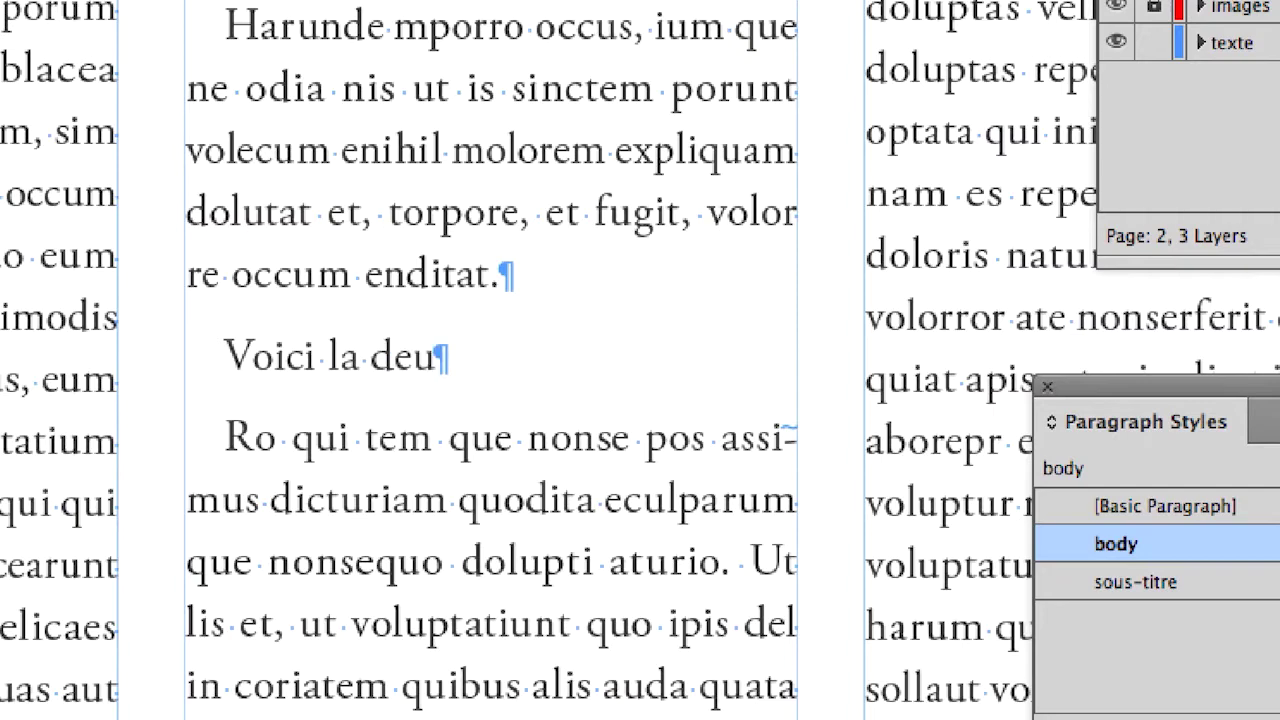
{"action": "type", "text": "xième partie d"}
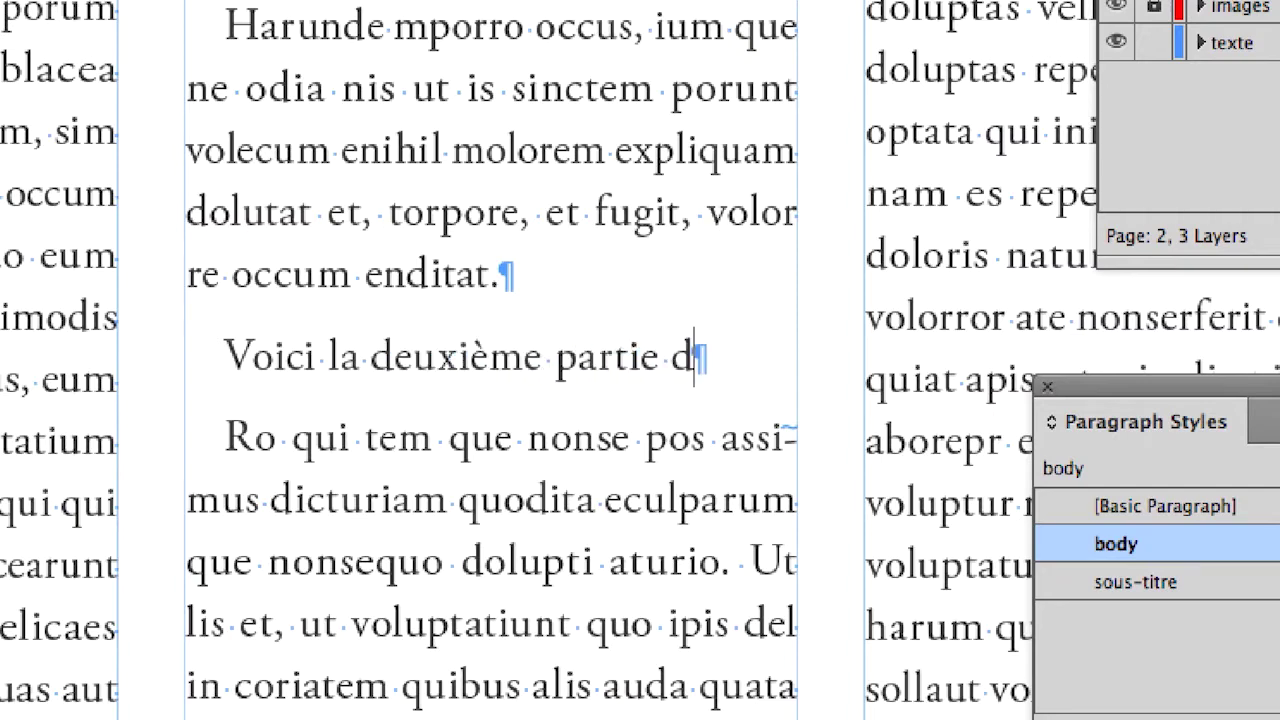
{"action": "type", "text": "e l'argument"}
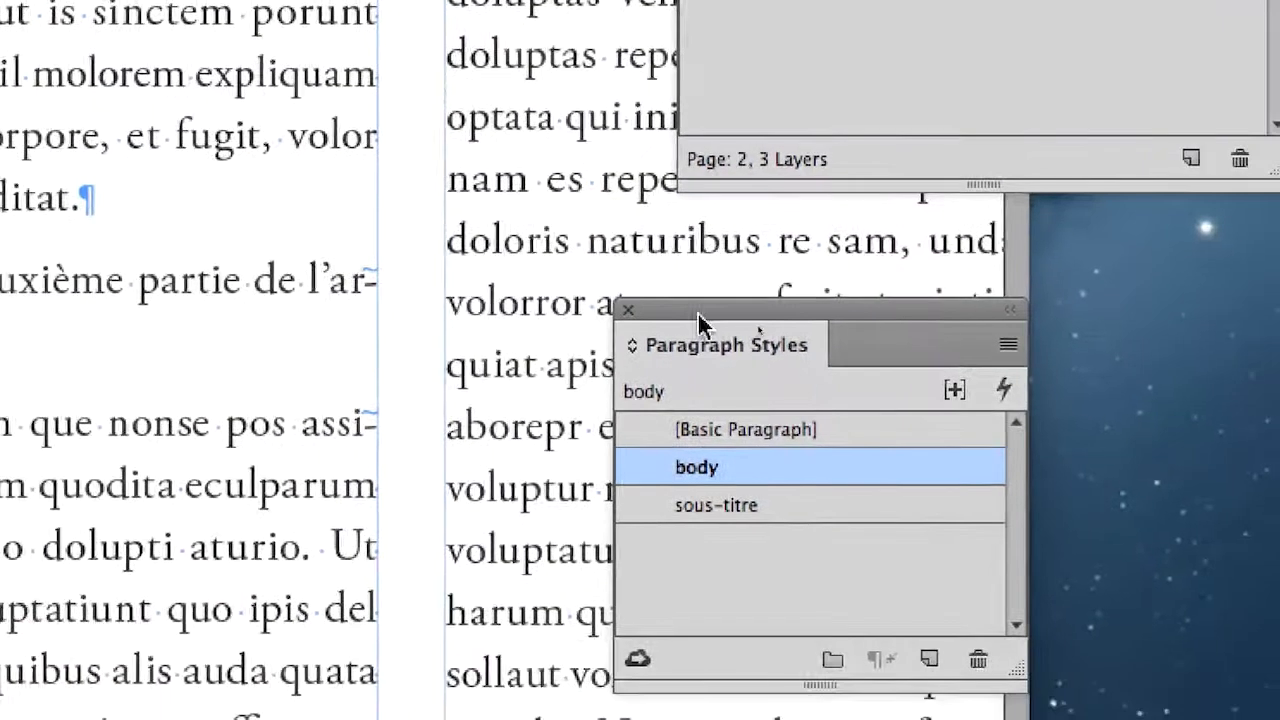
Apply the sous-titre paragraph style to the new line on page 2 and display the page at 100%.
{"action": "left_click_drag", "start_coordinate": [697, 311], "coordinate": [586, 135]}
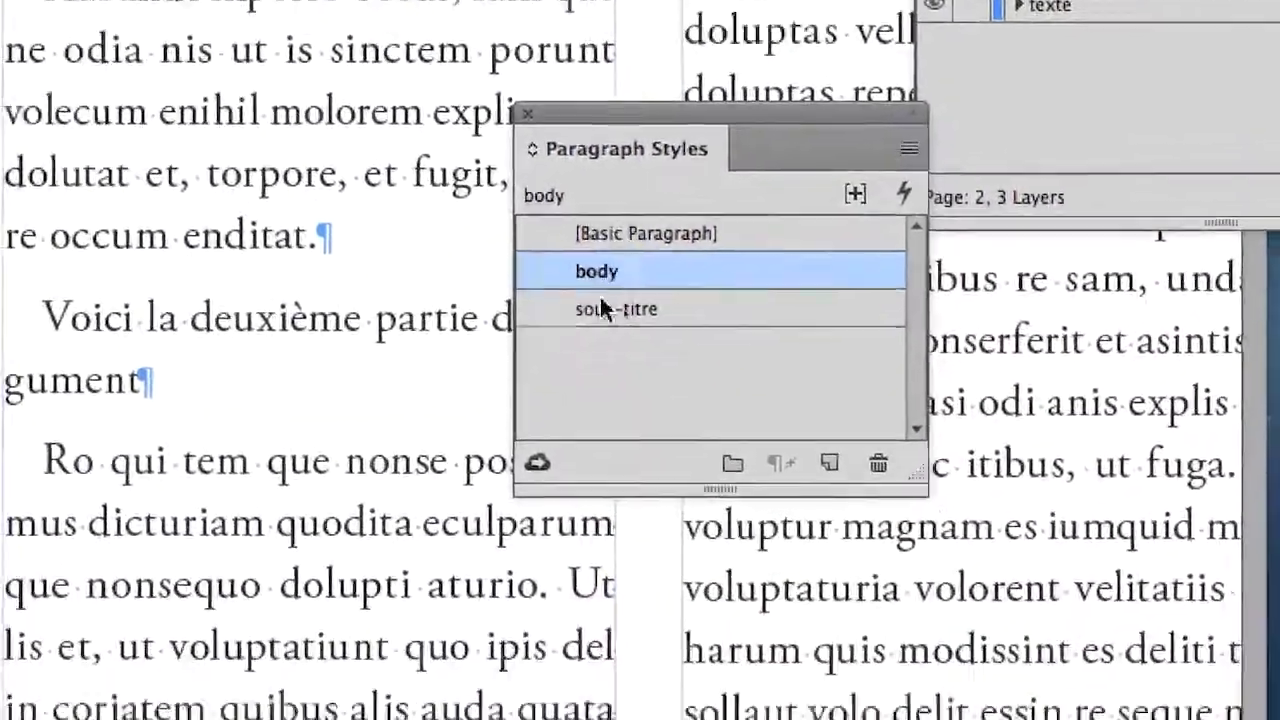
{"action": "left_click", "coordinate": [597, 310]}
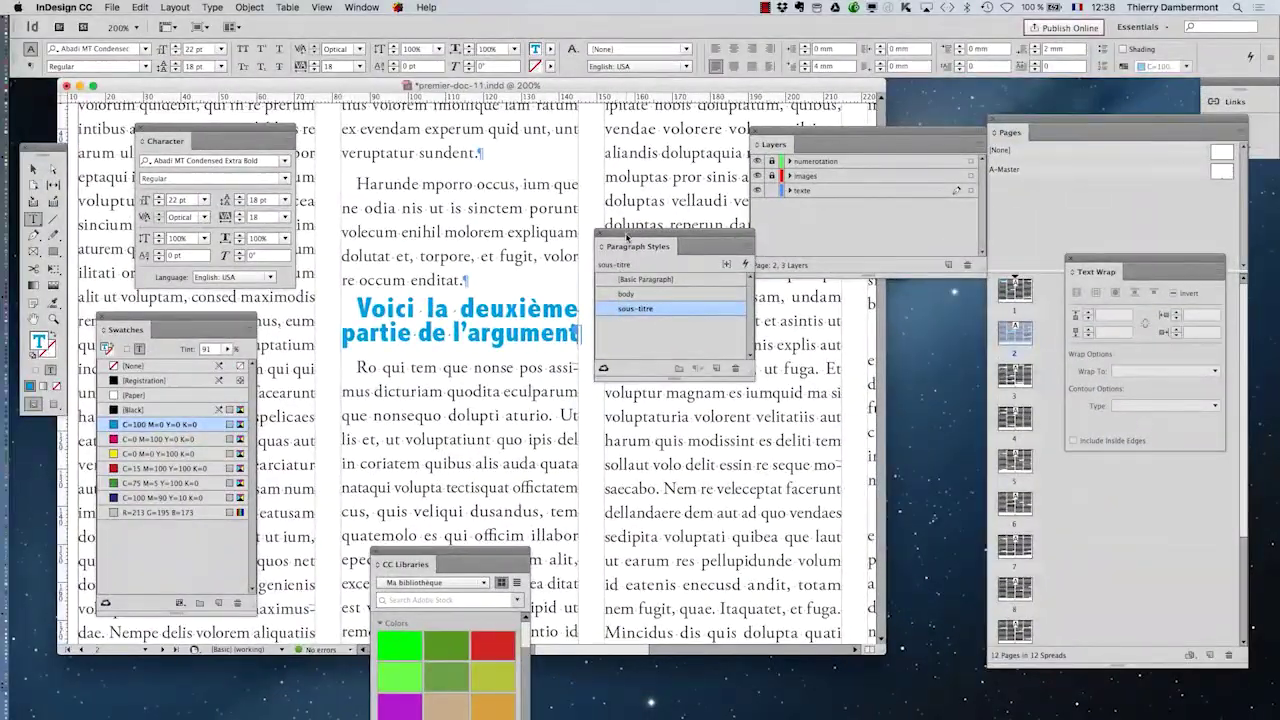
{"action": "left_click_drag", "start_coordinate": [627, 237], "coordinate": [818, 365]}
{"action": "key", "text": "super+1"}
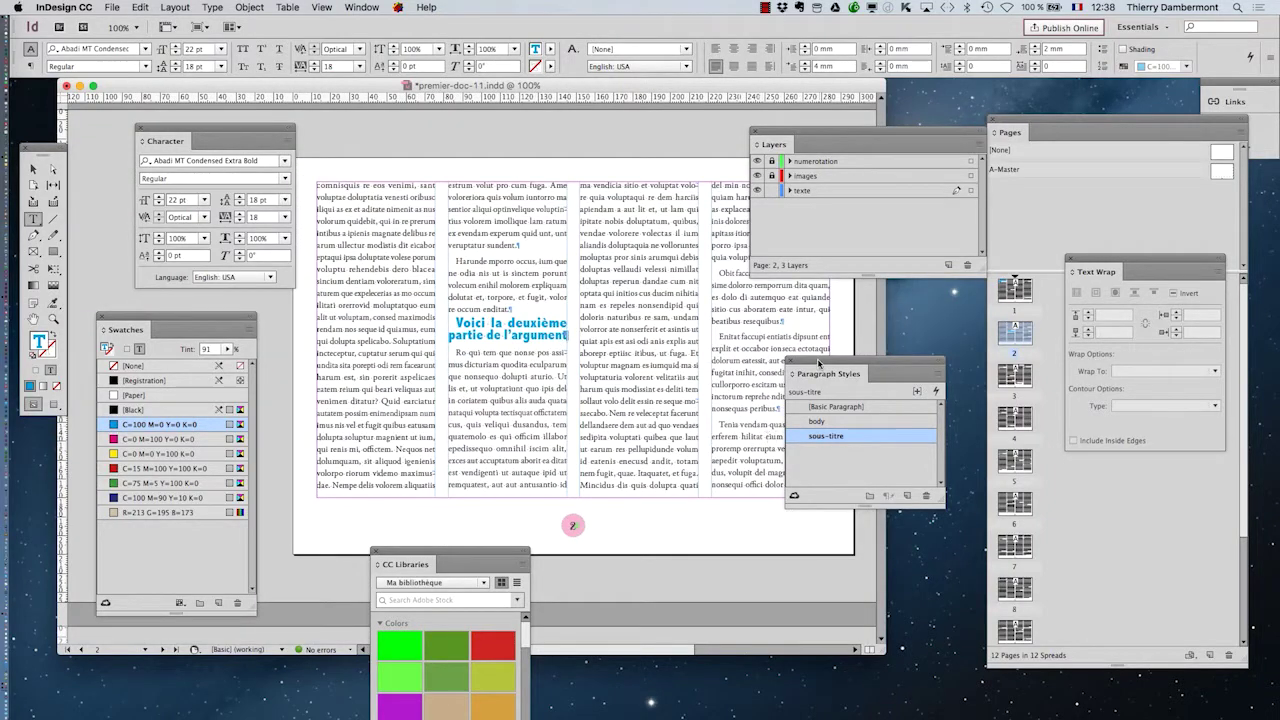
{"action": "left_click_drag", "start_coordinate": [818, 362], "coordinate": [813, 366]}
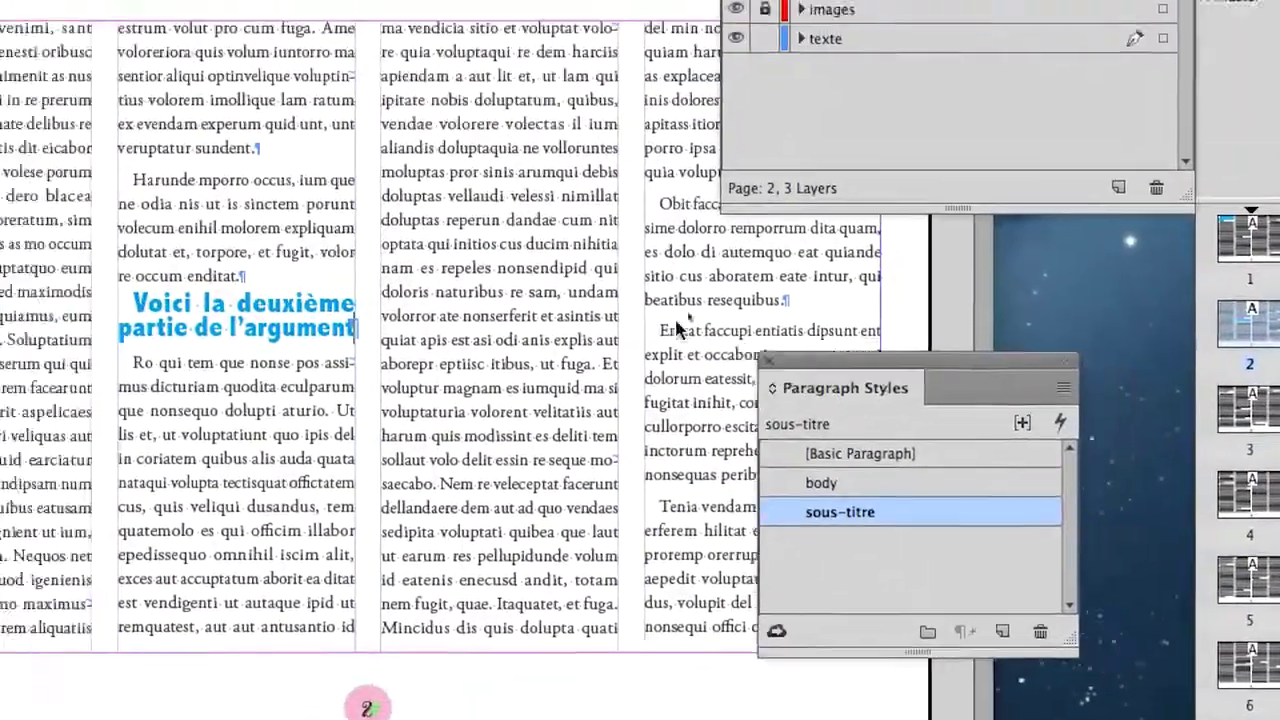
Check which paragraph styles are applied to the body text and to the blue subtitle on page 2.
{"action": "left_click_drag", "start_coordinate": [733, 355], "coordinate": [366, 163]}
{"action": "left_click", "coordinate": [160, 196]}
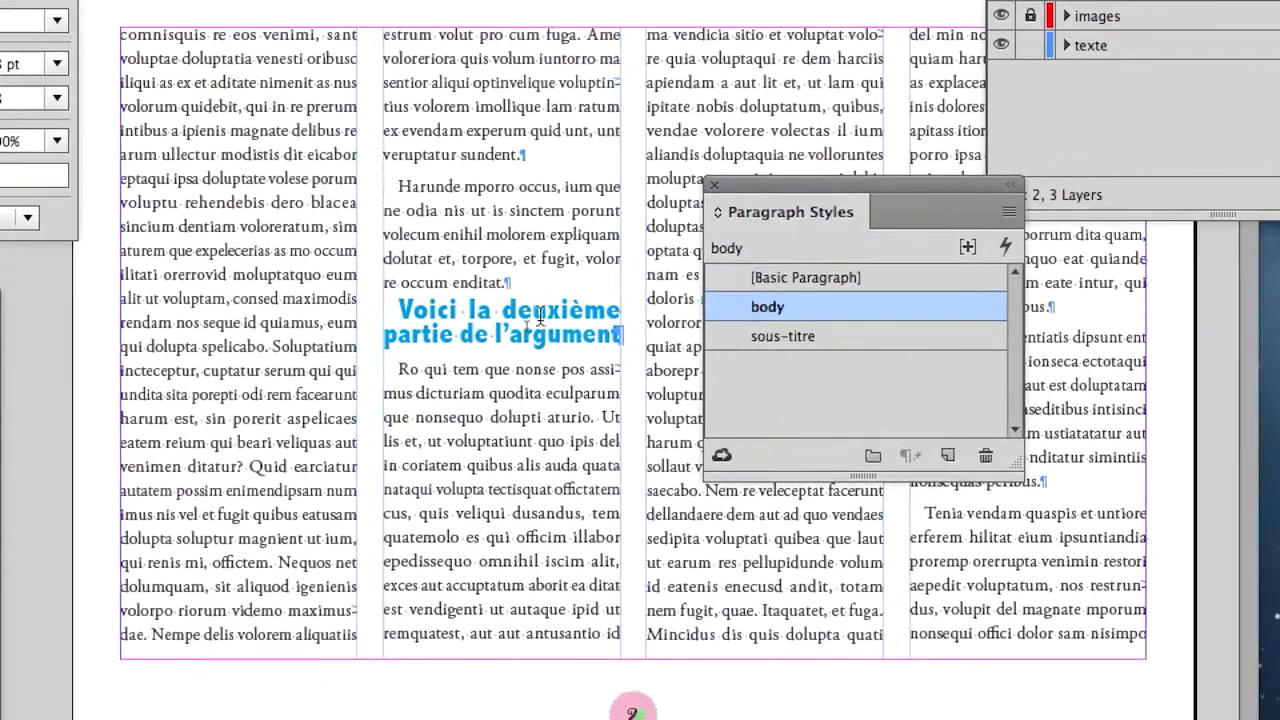
{"action": "left_click", "coordinate": [615, 377]}
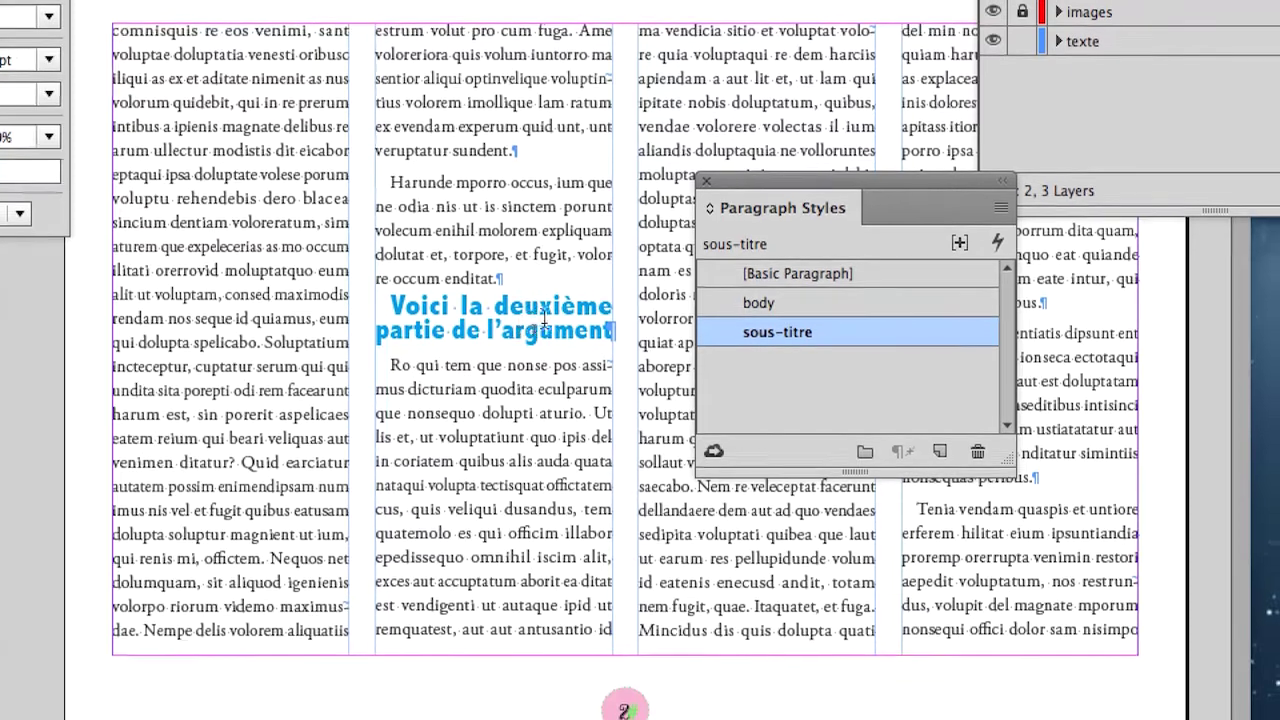
{"action": "left_click", "coordinate": [543, 318]}
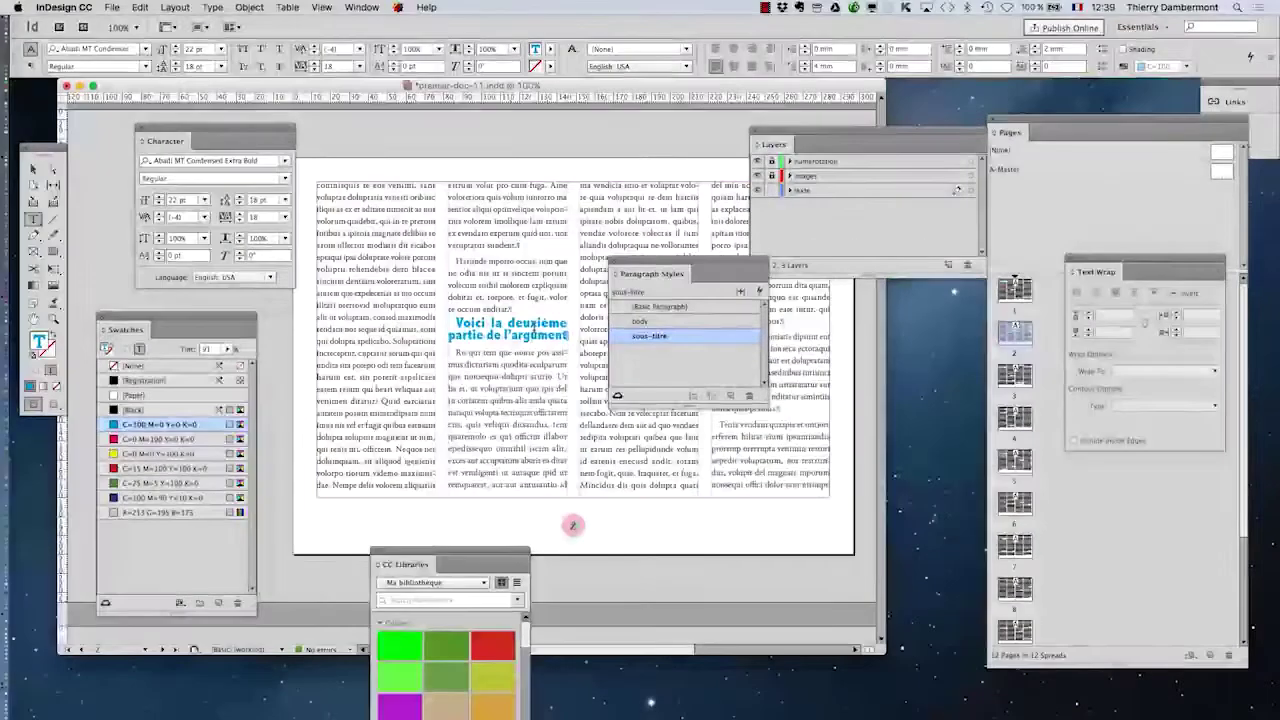
Leave text editing on page 2 by switching to the Selection tool, with the toolbox moved beside the text.
{"action": "key", "text": "super+equal"}
{"action": "key", "text": "super+equal"}
{"action": "key", "text": "super+equal"}
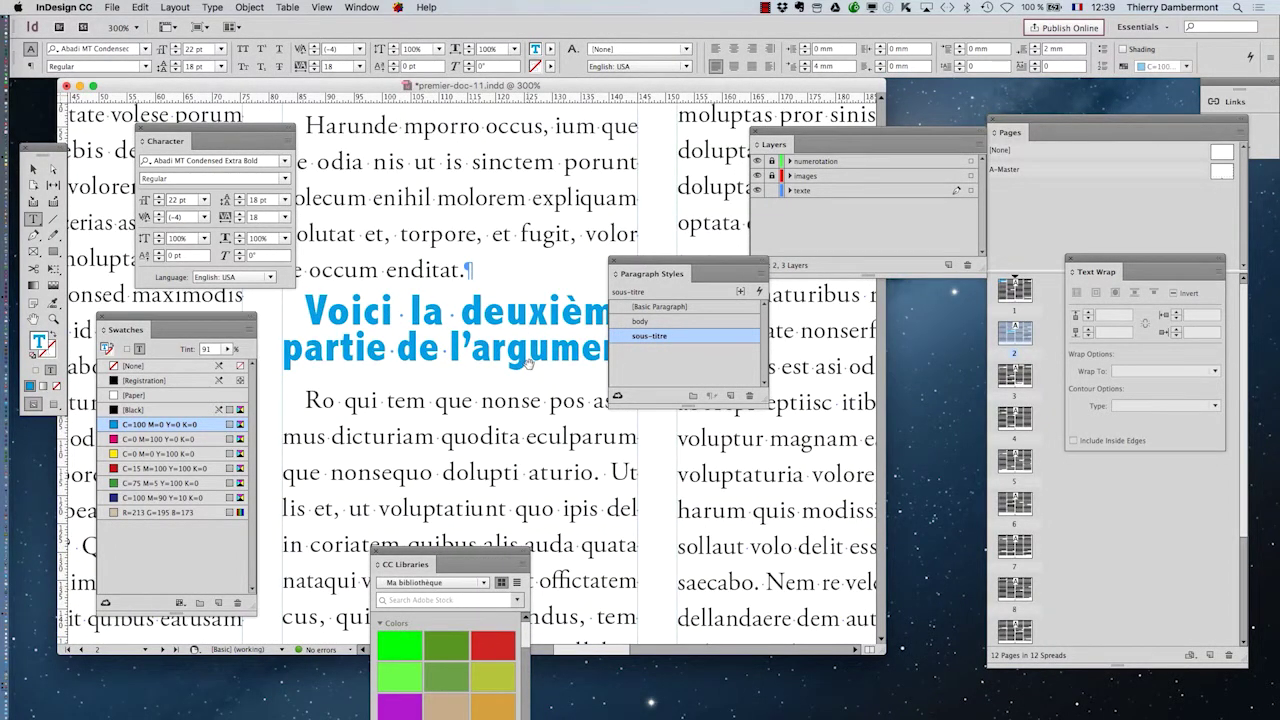
{"action": "key", "text": "super+minus"}
{"action": "key", "text": "super+minus"}
{"action": "key", "text": "super+minus"}
{"action": "key", "text": "super+minus"}
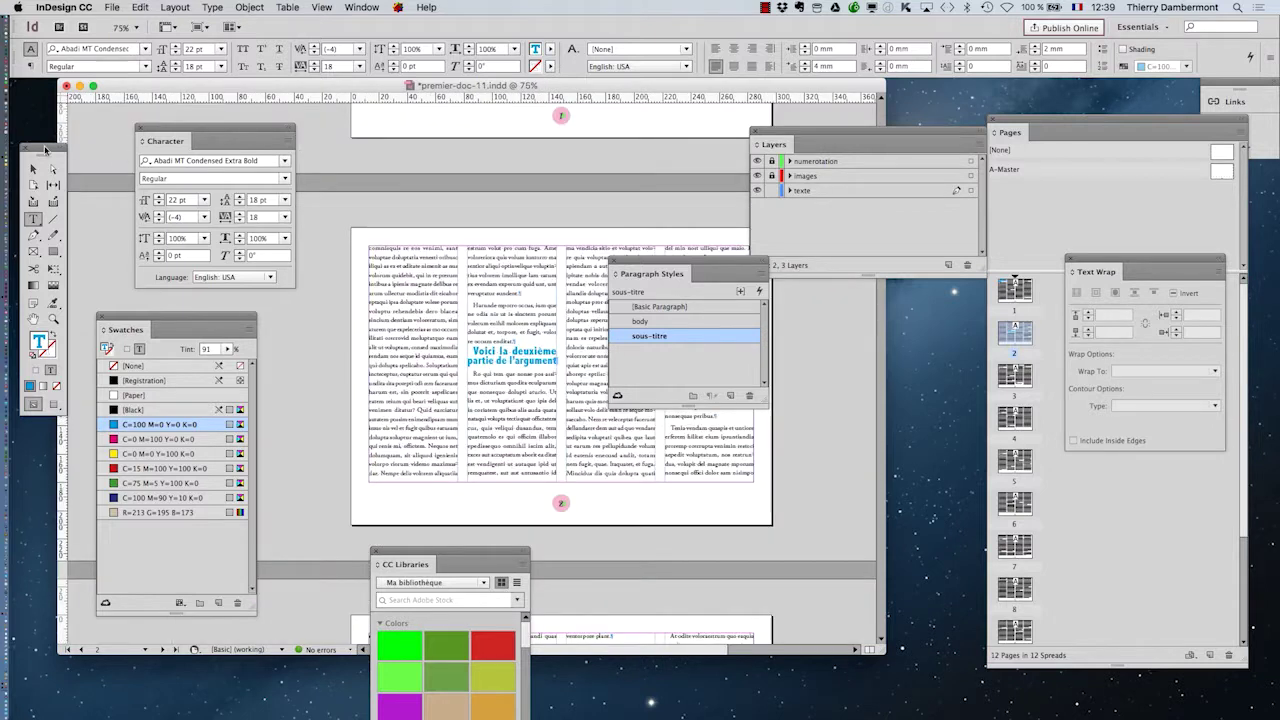
{"action": "left_click_drag", "start_coordinate": [45, 148], "coordinate": [437, 200]}
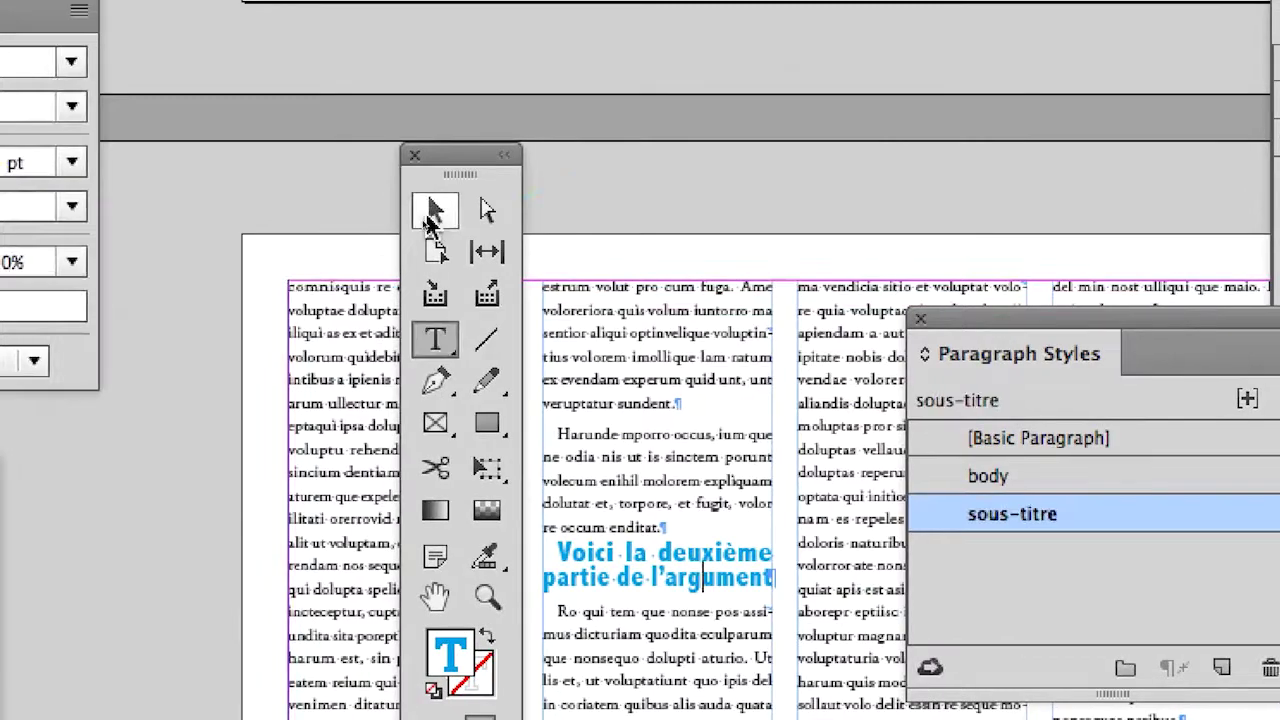
{"action": "left_click", "coordinate": [433, 212]}
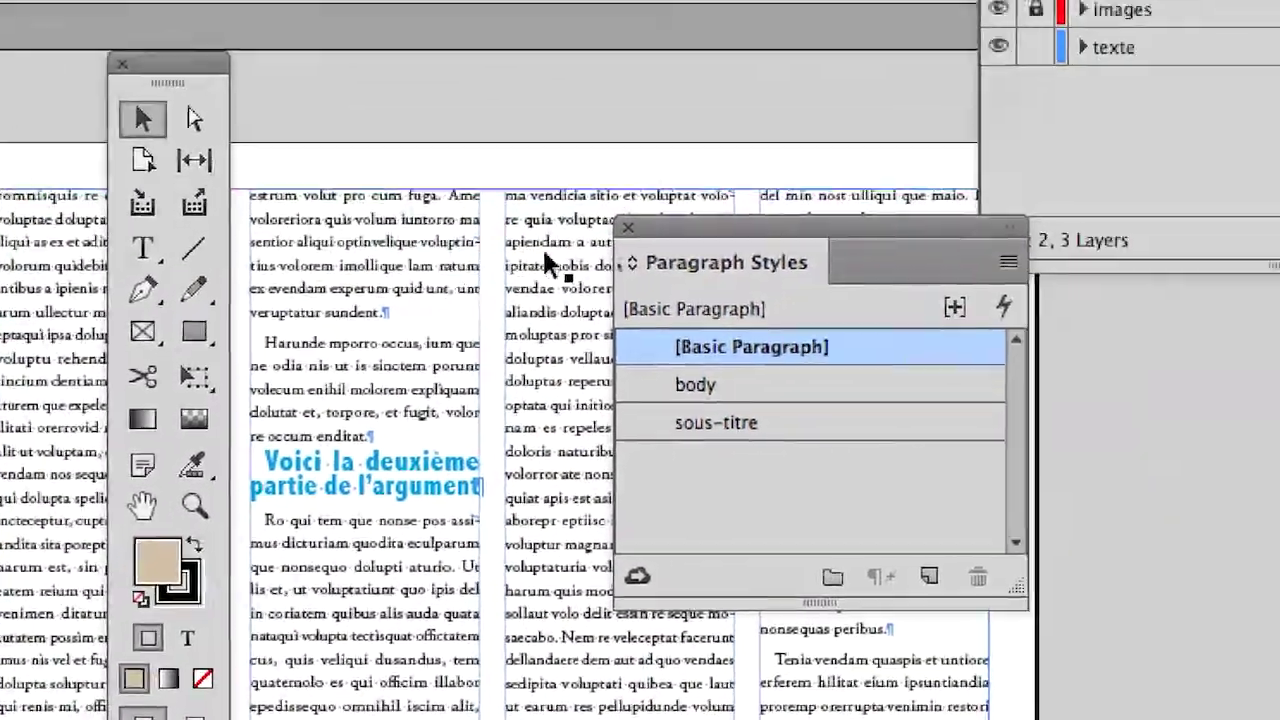
Change the sous-titre style's character colour to C=0 M=100 Y=0 K=0 and turn on the preview.
{"action": "left_click_drag", "start_coordinate": [1187, 160], "coordinate": [1261, 139]}
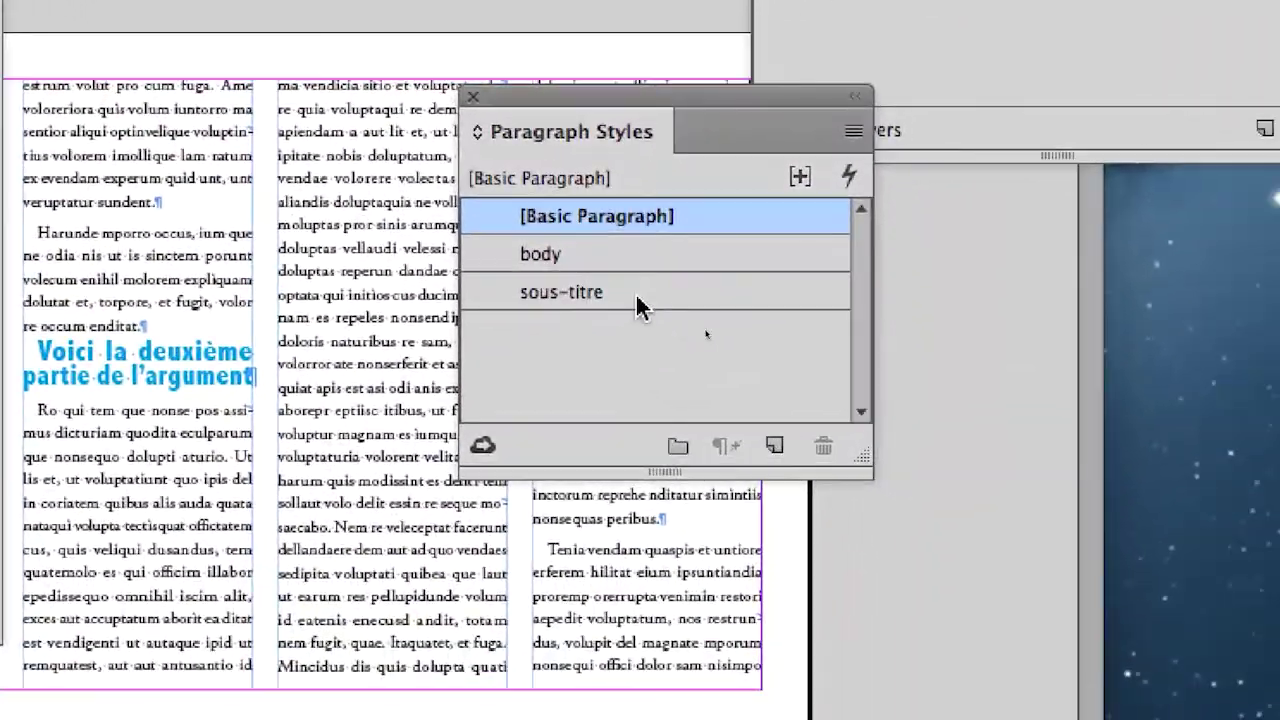
{"action": "double_click", "coordinate": [637, 306]}
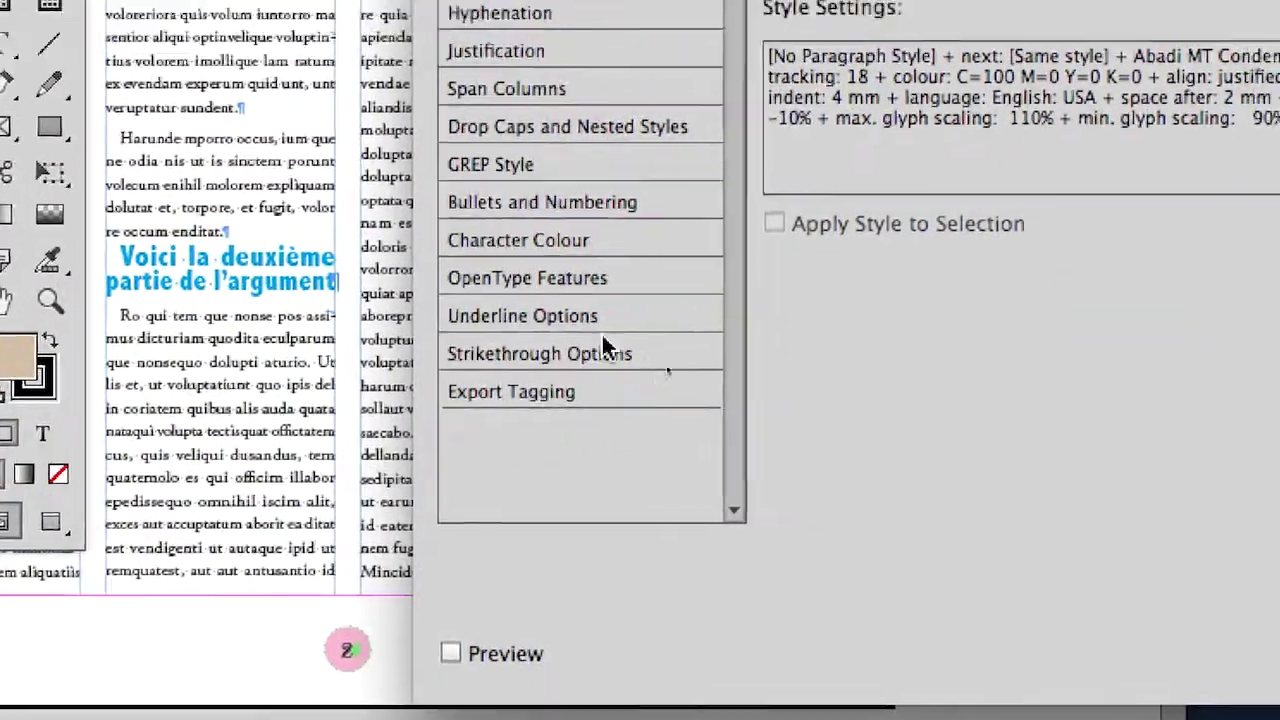
{"action": "left_click", "coordinate": [665, 193]}
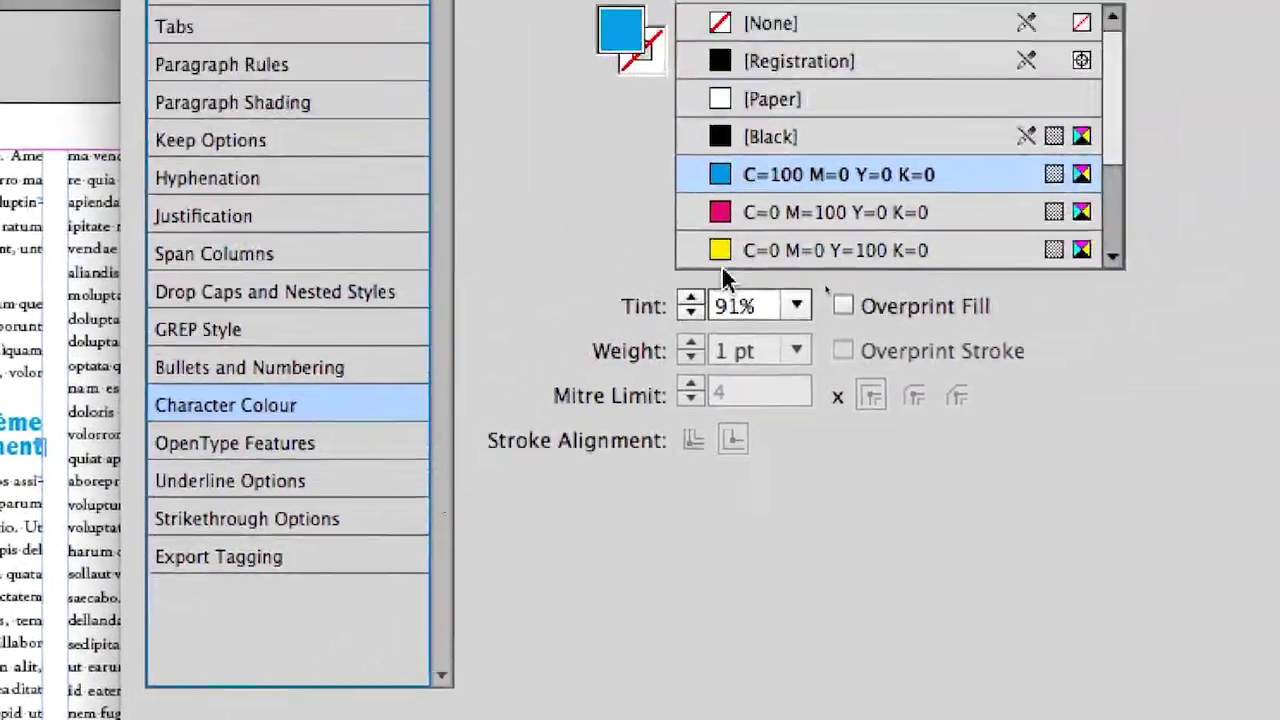
{"action": "left_click", "coordinate": [742, 212]}
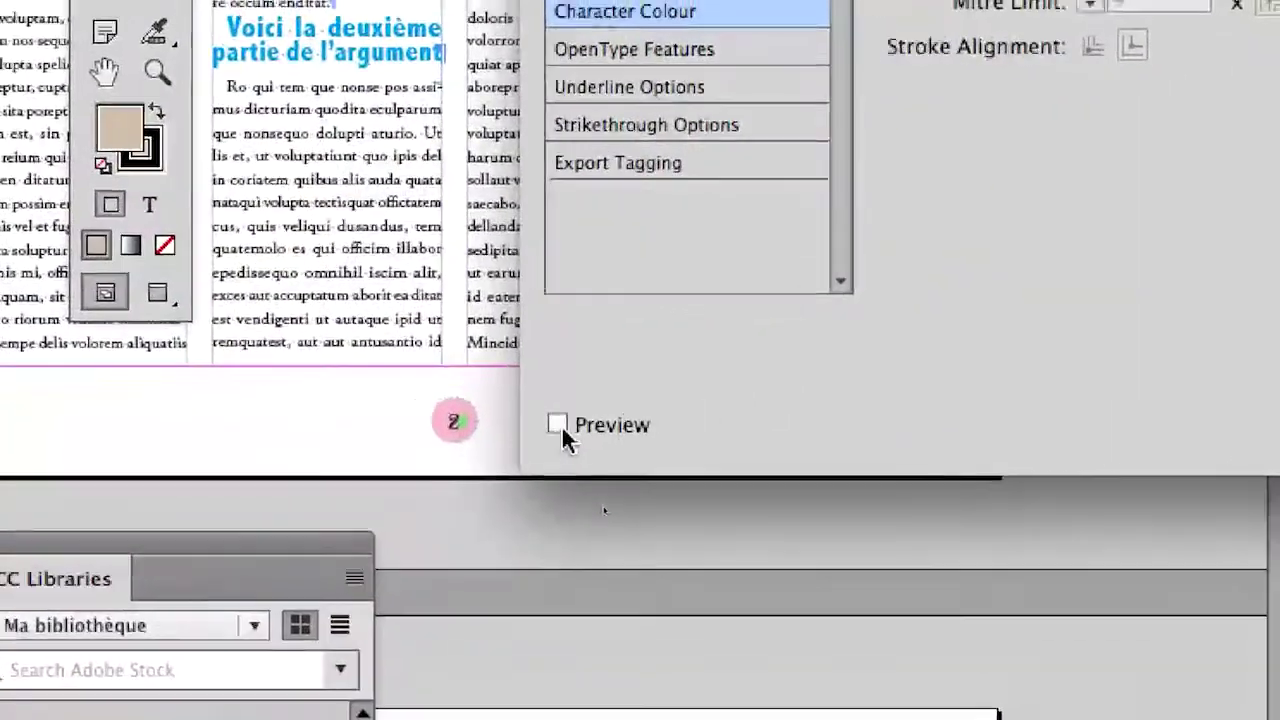
{"action": "left_click", "coordinate": [249, 572]}
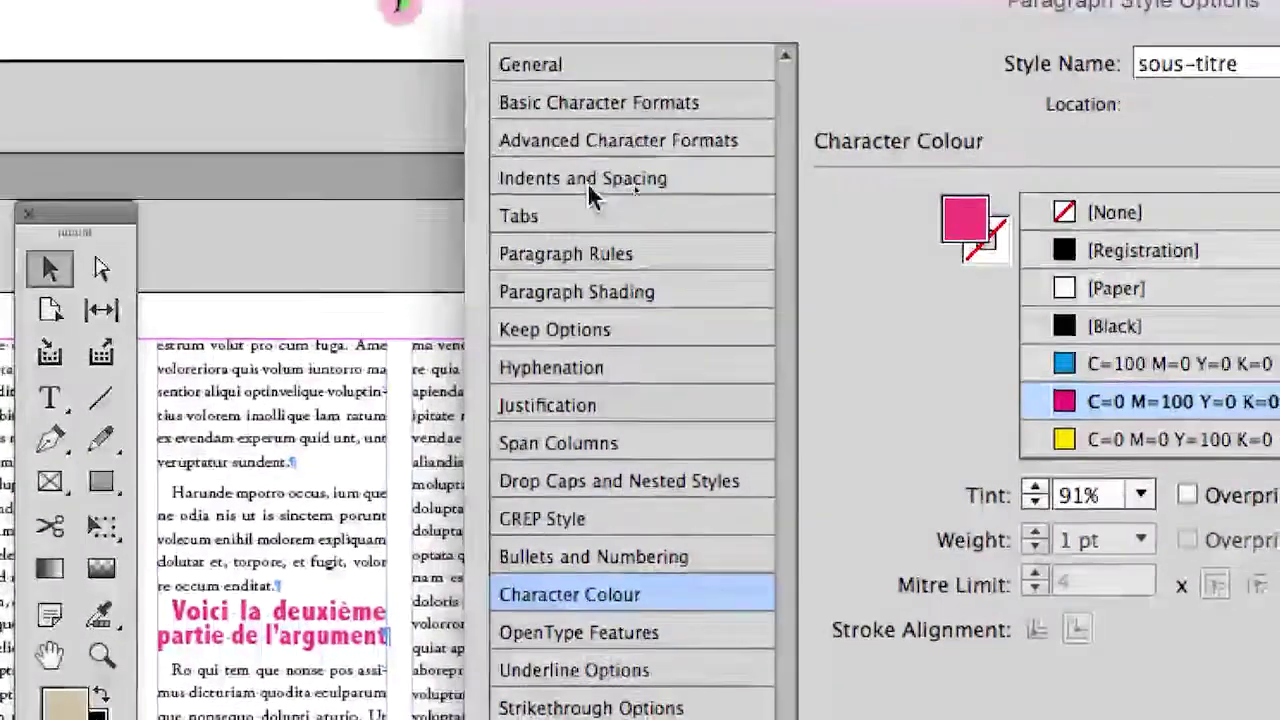
Set the sous-titre style's space before to 10 mm, space after to 5 mm and font size to 19 pt.
{"action": "left_click", "coordinate": [588, 184]}
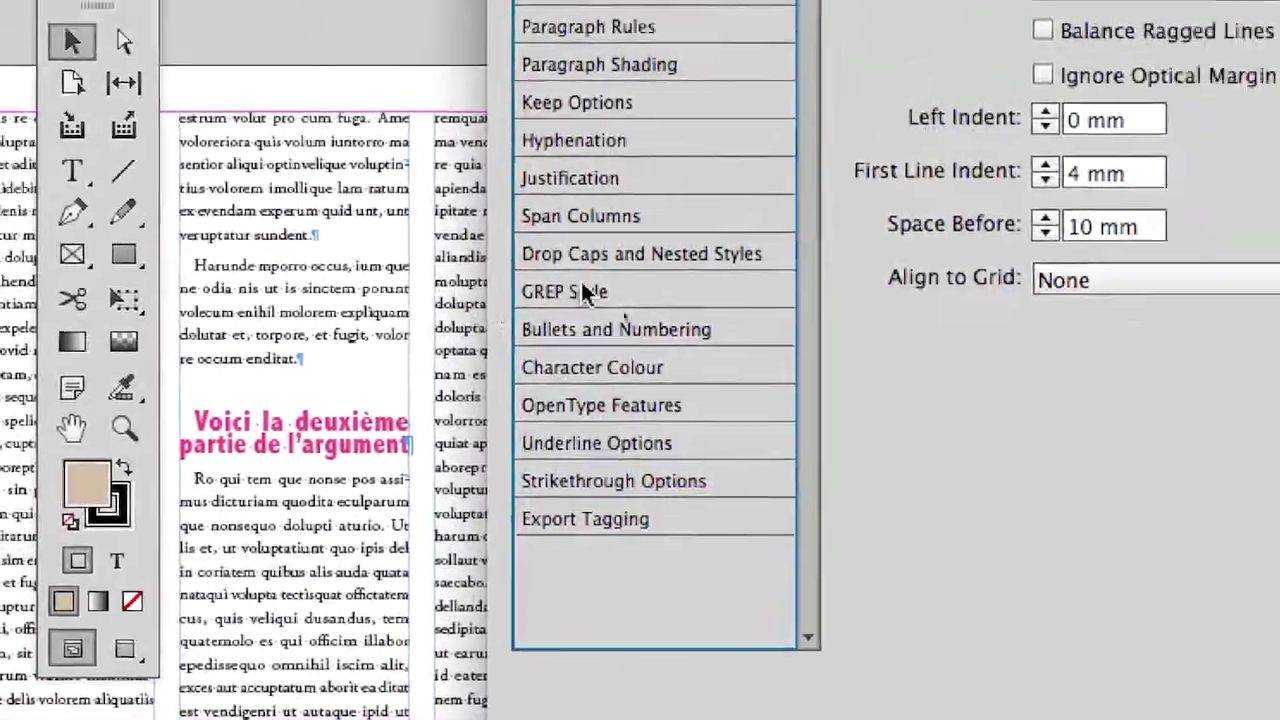
{"action": "left_click", "coordinate": [851, 270]}
{"action": "left_click", "coordinate": [851, 270]}
{"action": "left_click", "coordinate": [851, 270]}
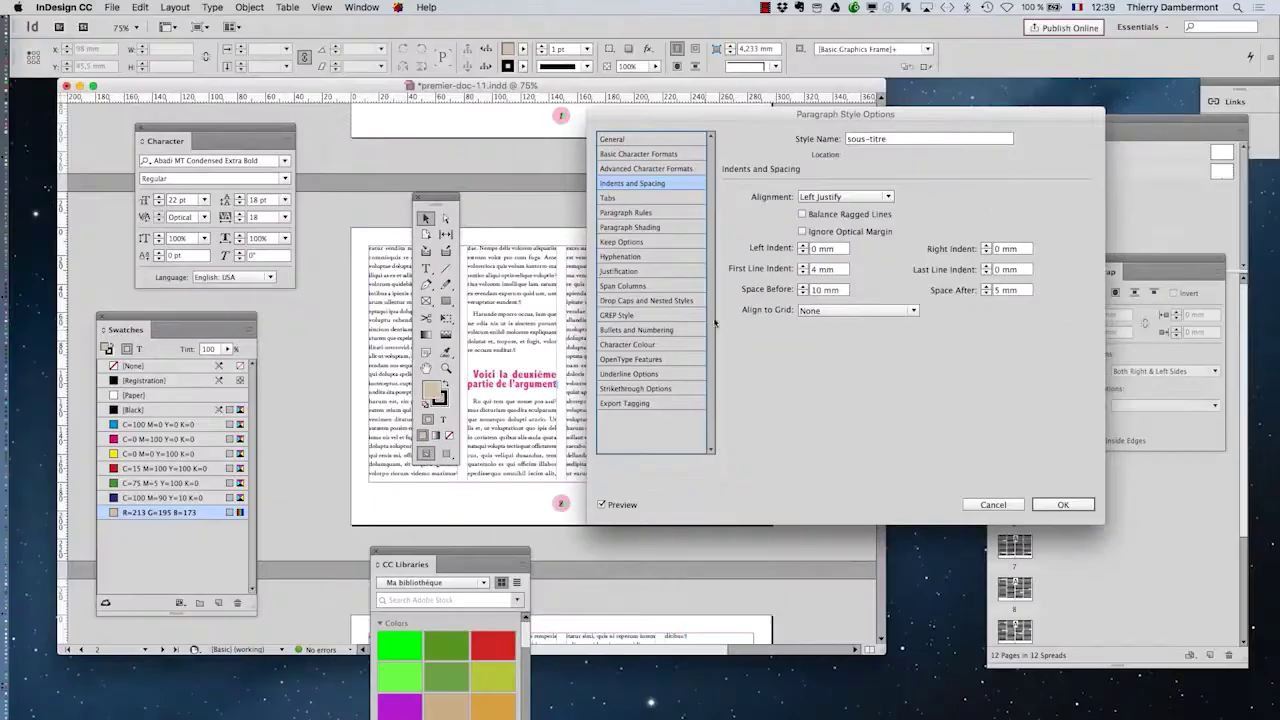
{"action": "left_click", "coordinate": [638, 155]}
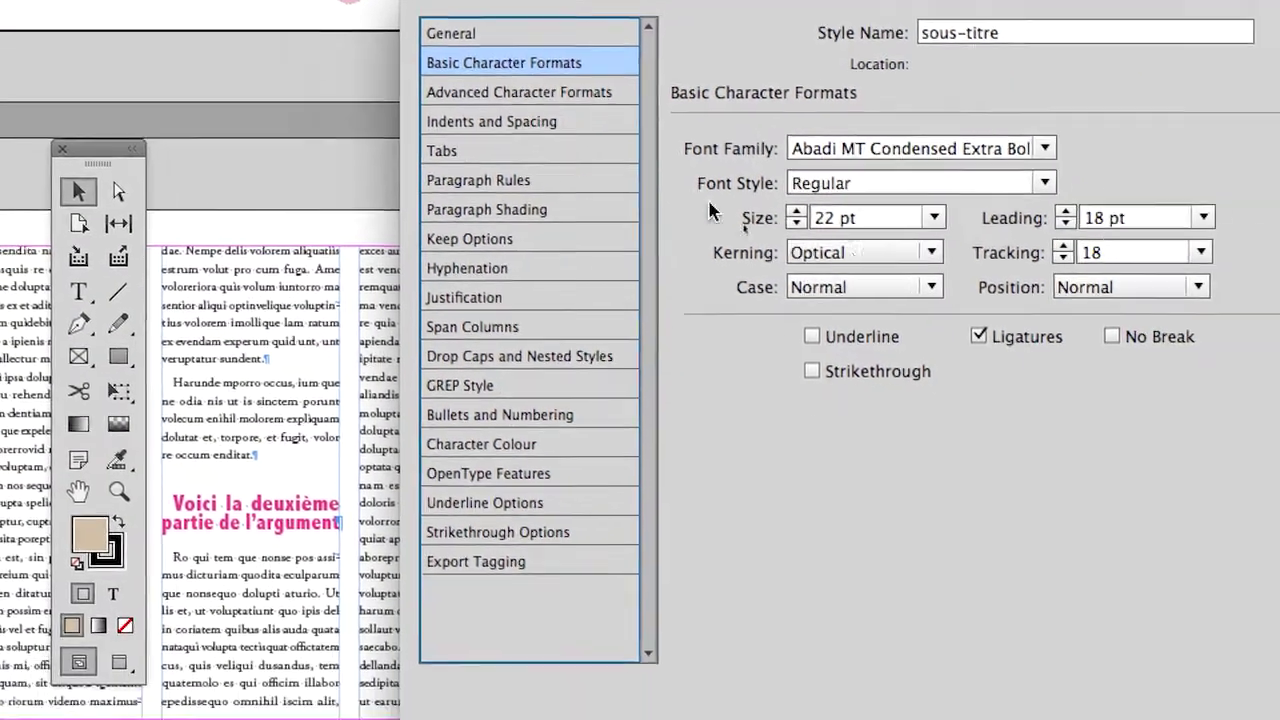
{"action": "left_click", "coordinate": [797, 224]}
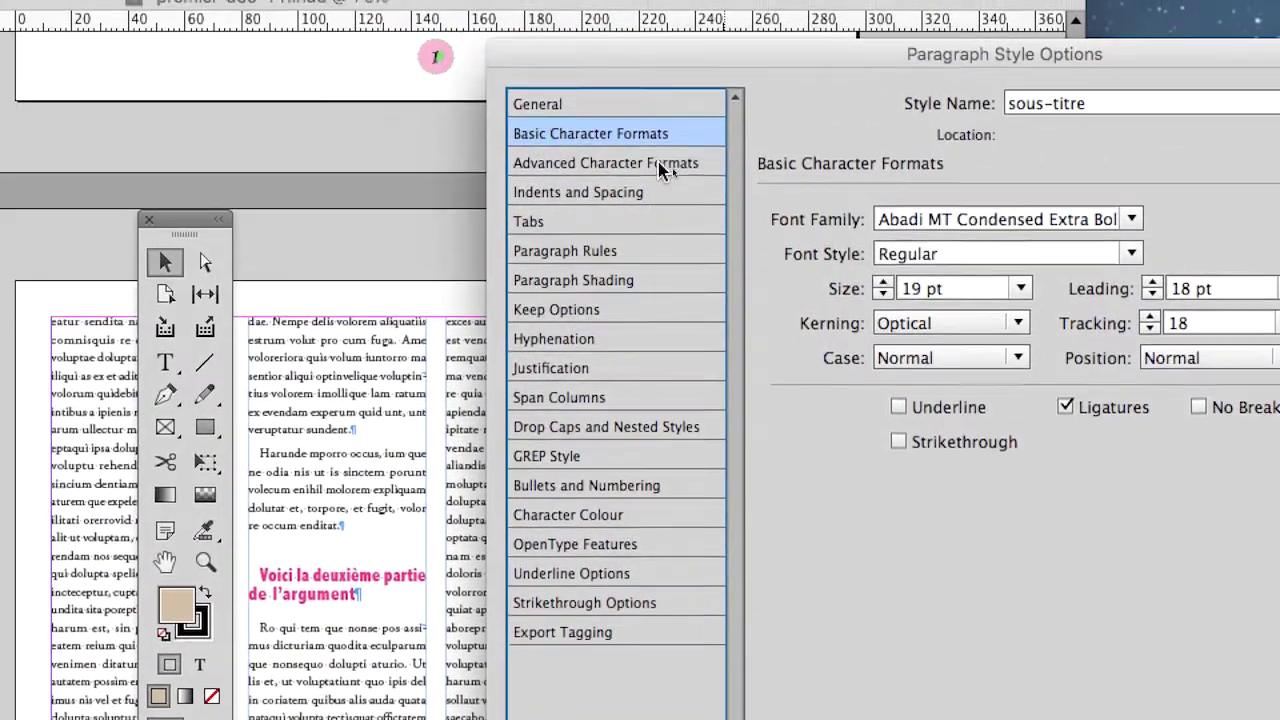
Set the sous-titre style's alignment to Left and its first line indent to 0 mm.
{"action": "left_click", "coordinate": [620, 105]}
{"action": "left_click", "coordinate": [672, 179]}
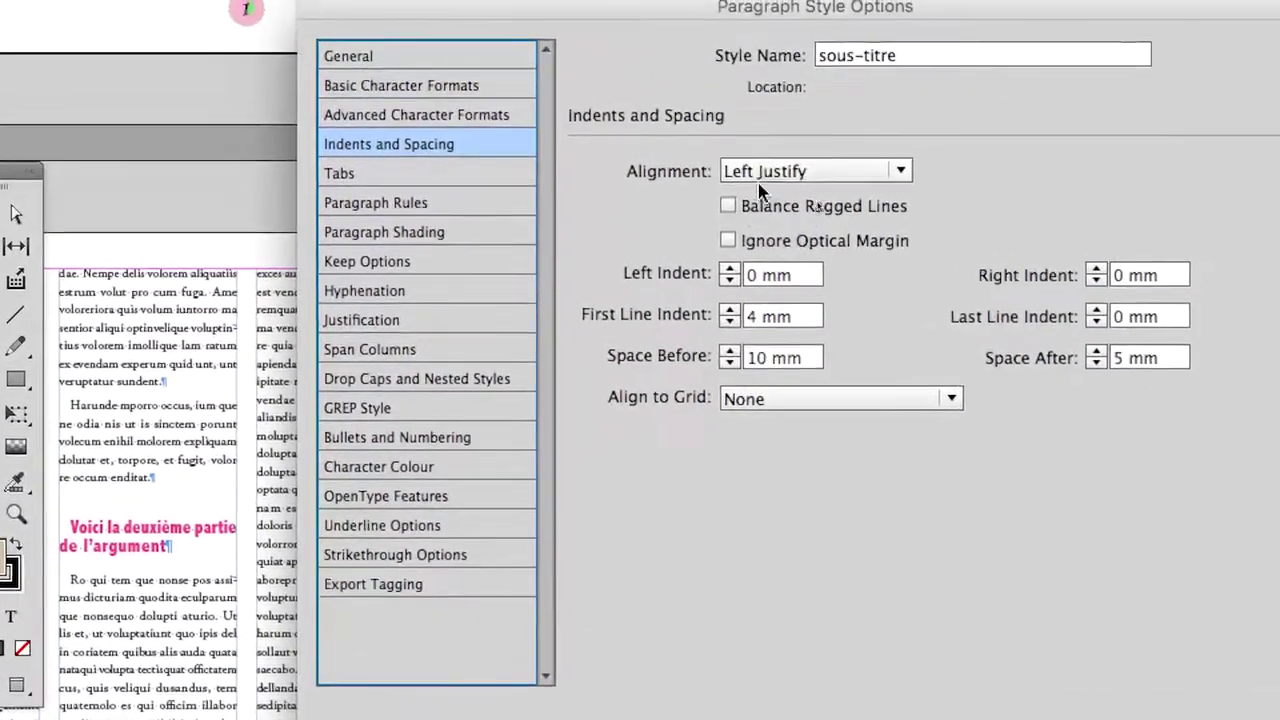
{"action": "left_click", "coordinate": [790, 146]}
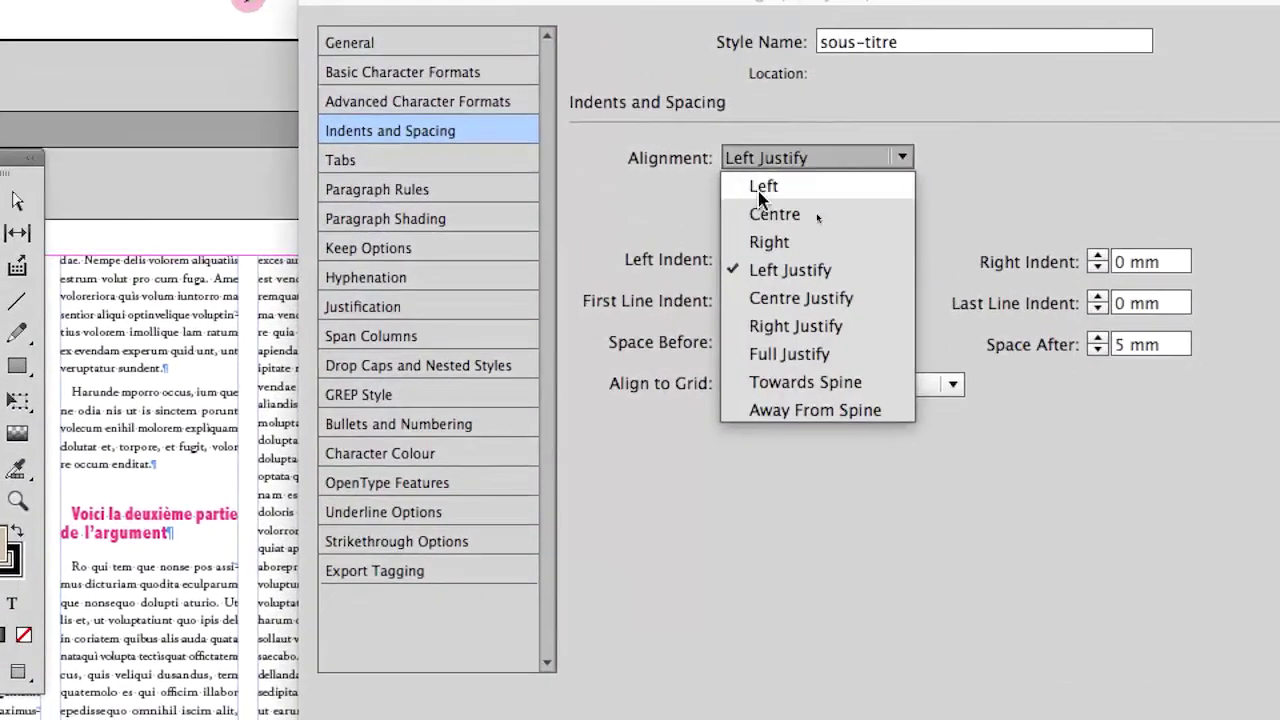
{"action": "left_click", "coordinate": [763, 187]}
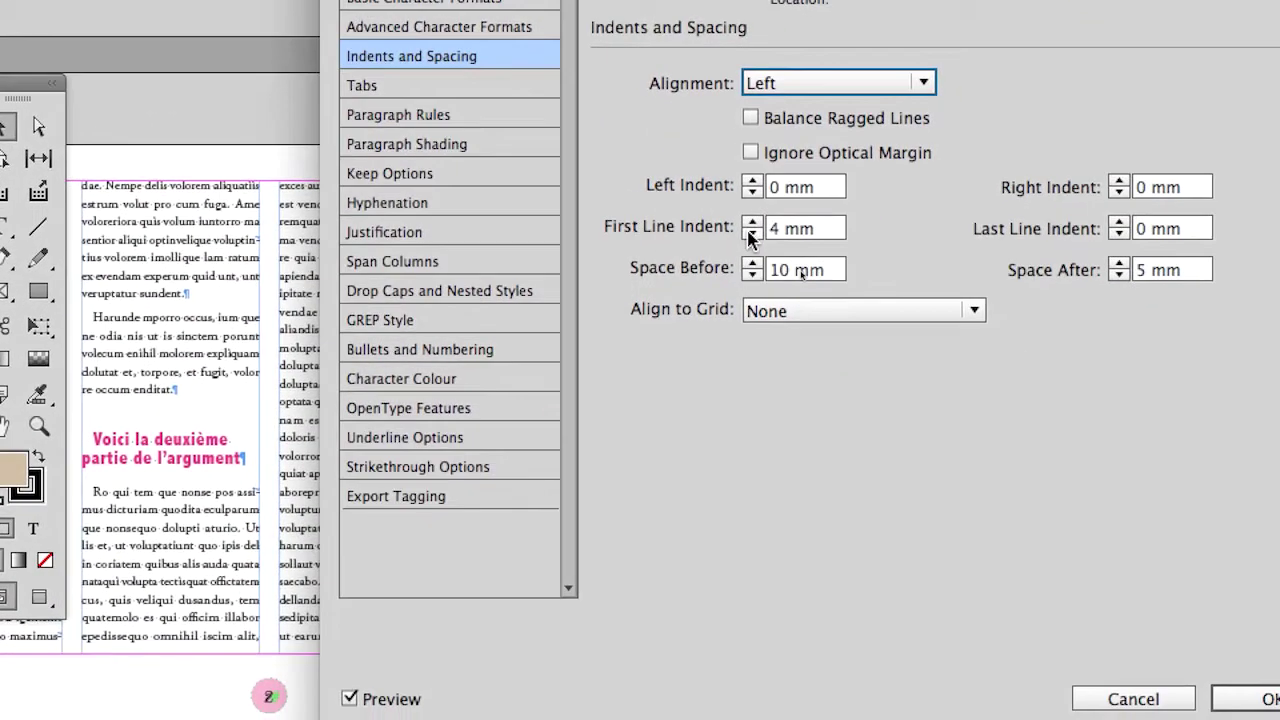
{"action": "left_click", "coordinate": [755, 242]}
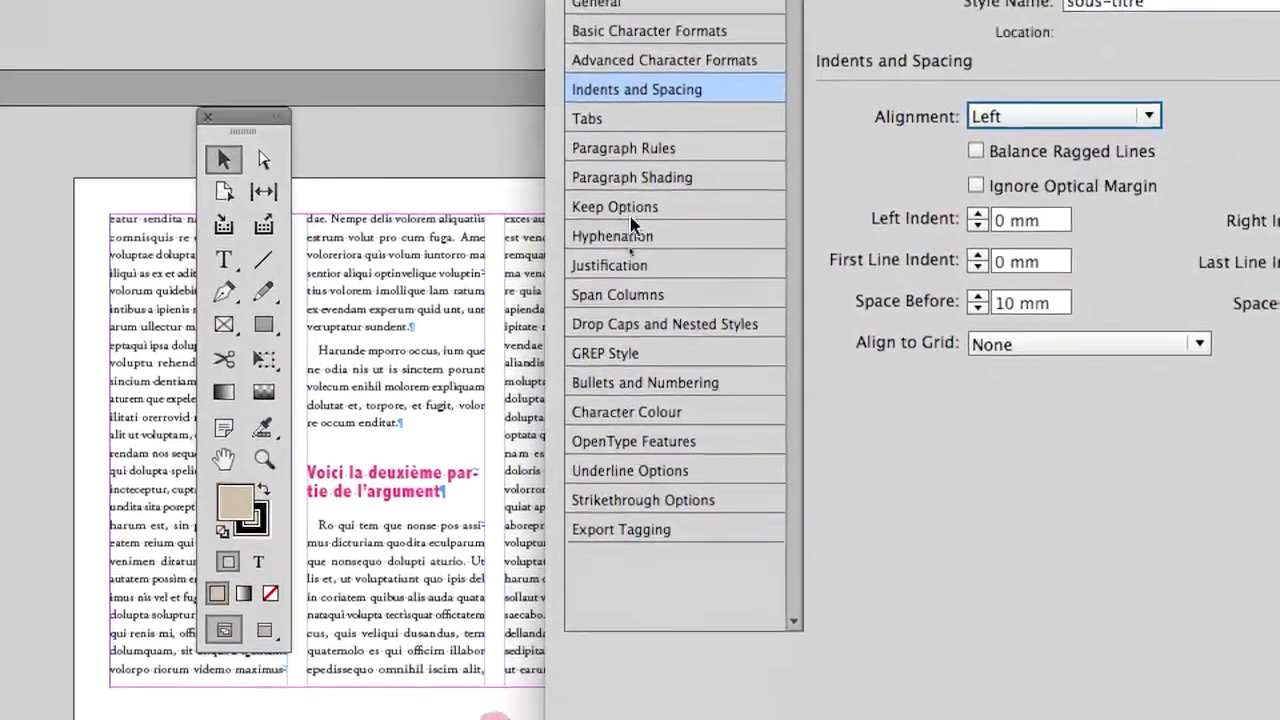
Turn off hyphenation in the sous-titre style and accept the style changes.
{"action": "left_click", "coordinate": [628, 234]}
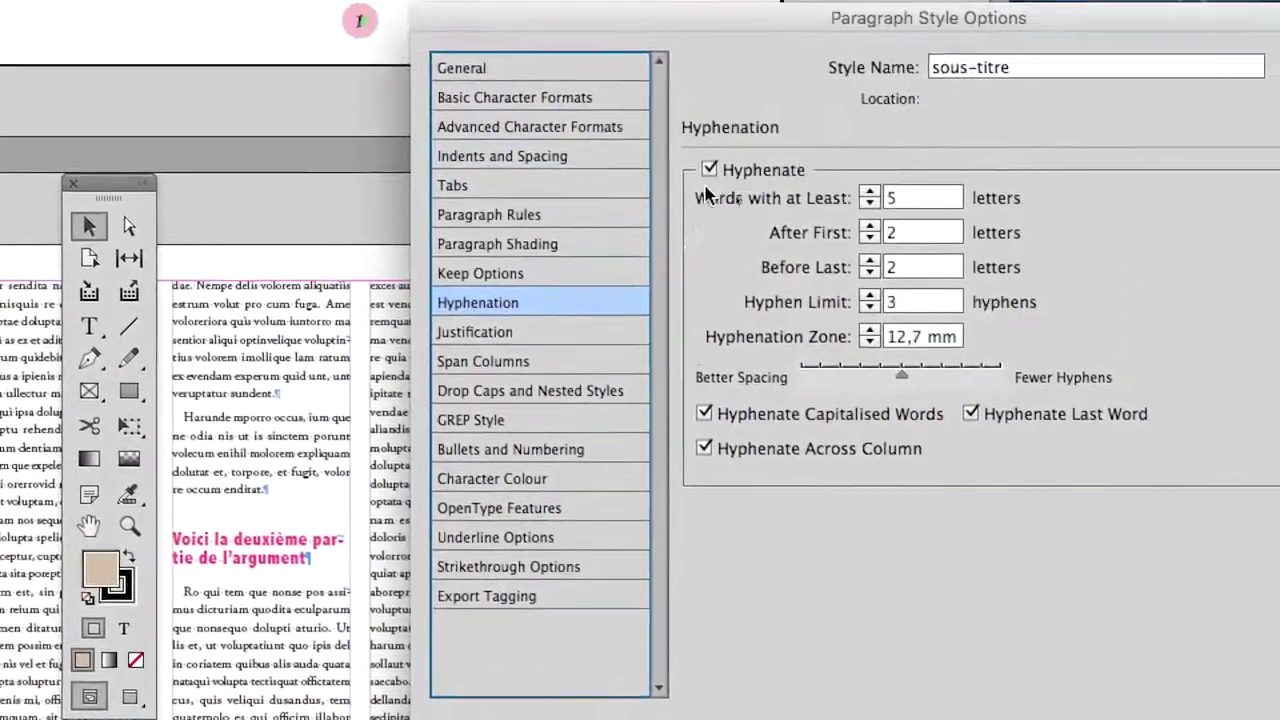
{"action": "left_click", "coordinate": [709, 170]}
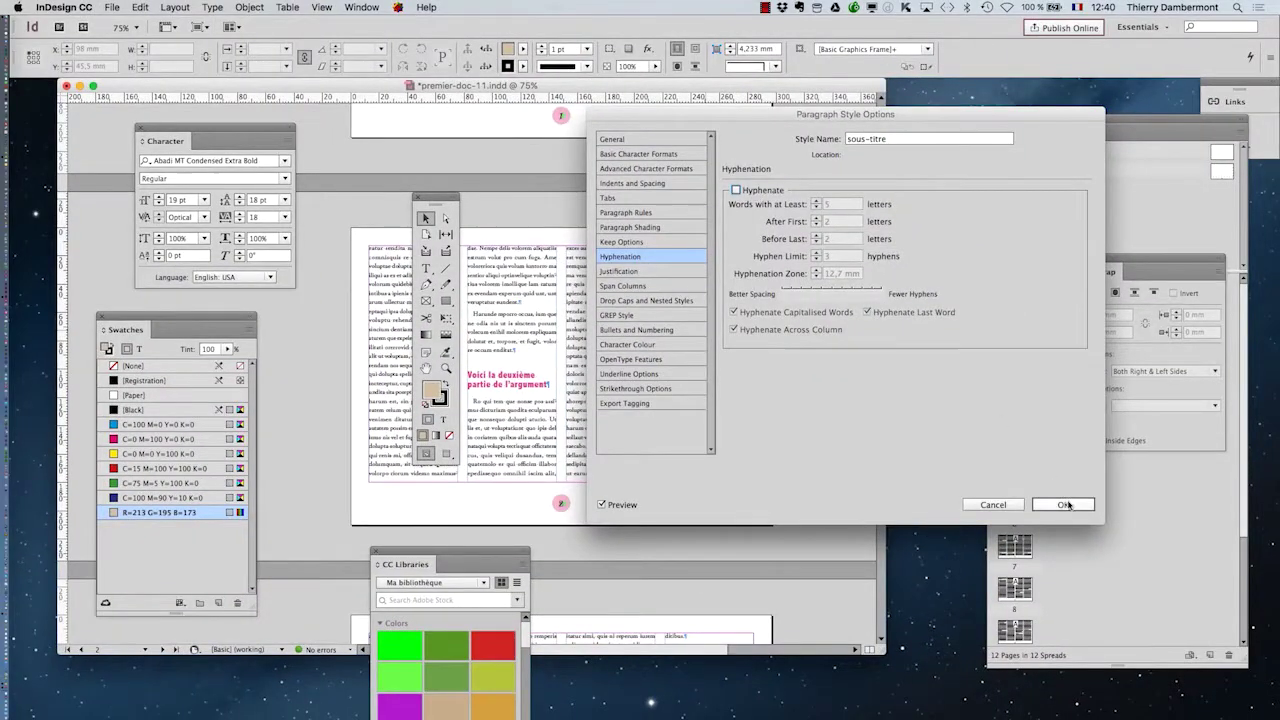
{"action": "left_click", "coordinate": [1066, 505]}
Check the title on page 1 with the updated style, moving the toolbox and the Character settings clear of the text.
{"action": "left_click_drag", "start_coordinate": [439, 196], "coordinate": [352, 191]}
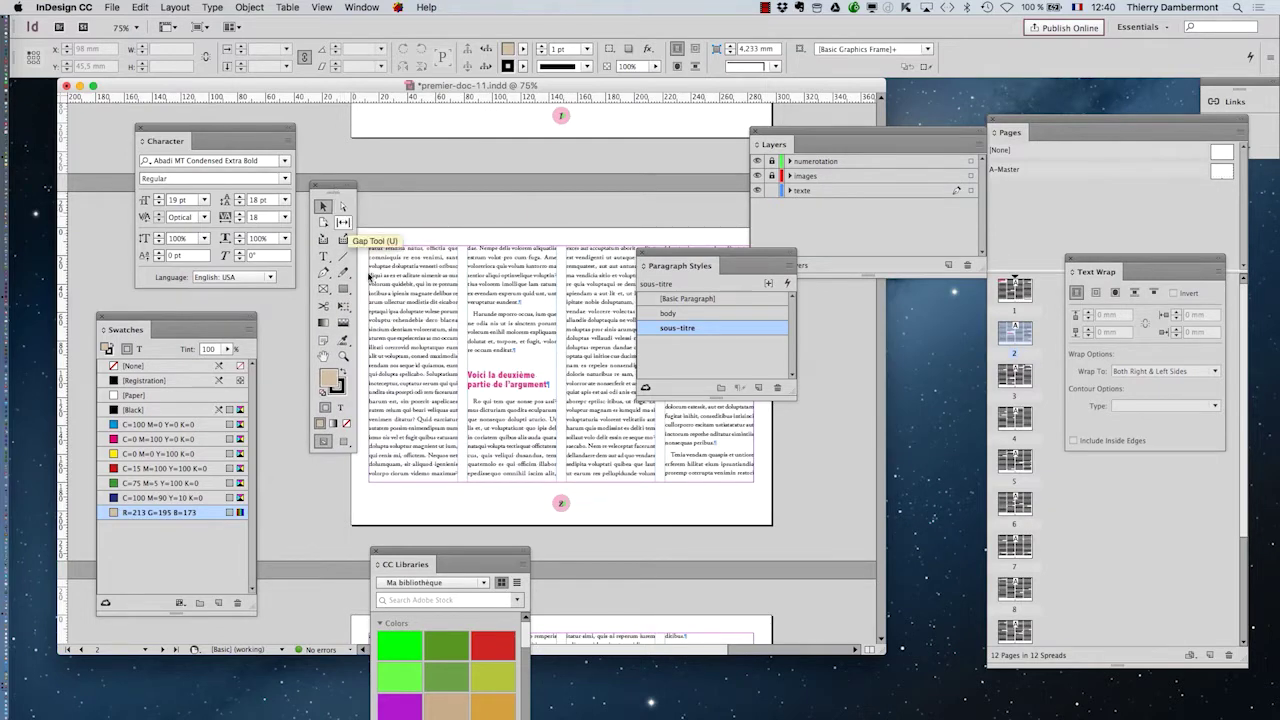
{"action": "scroll", "coordinate": [467, 366], "scroll_direction": "down", "scroll_amount": 3}
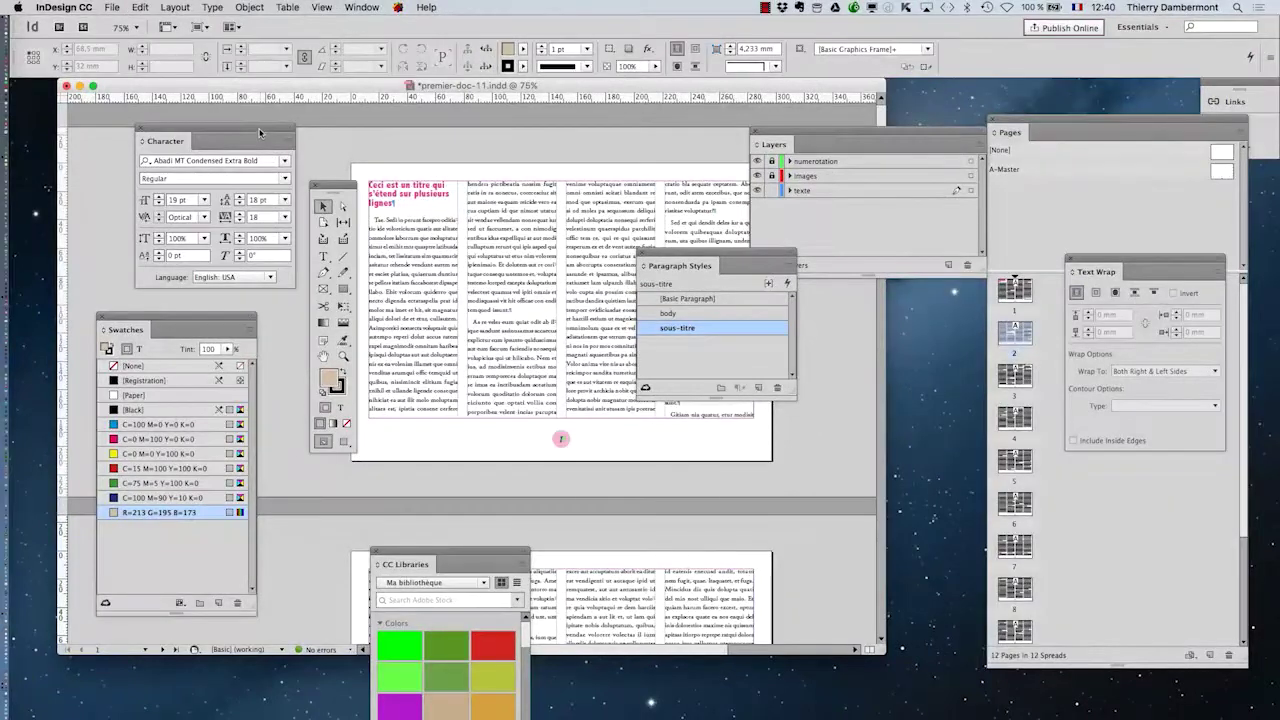
{"action": "left_click_drag", "start_coordinate": [262, 135], "coordinate": [136, 111]}
{"action": "left_click_drag", "start_coordinate": [337, 188], "coordinate": [218, 148]}
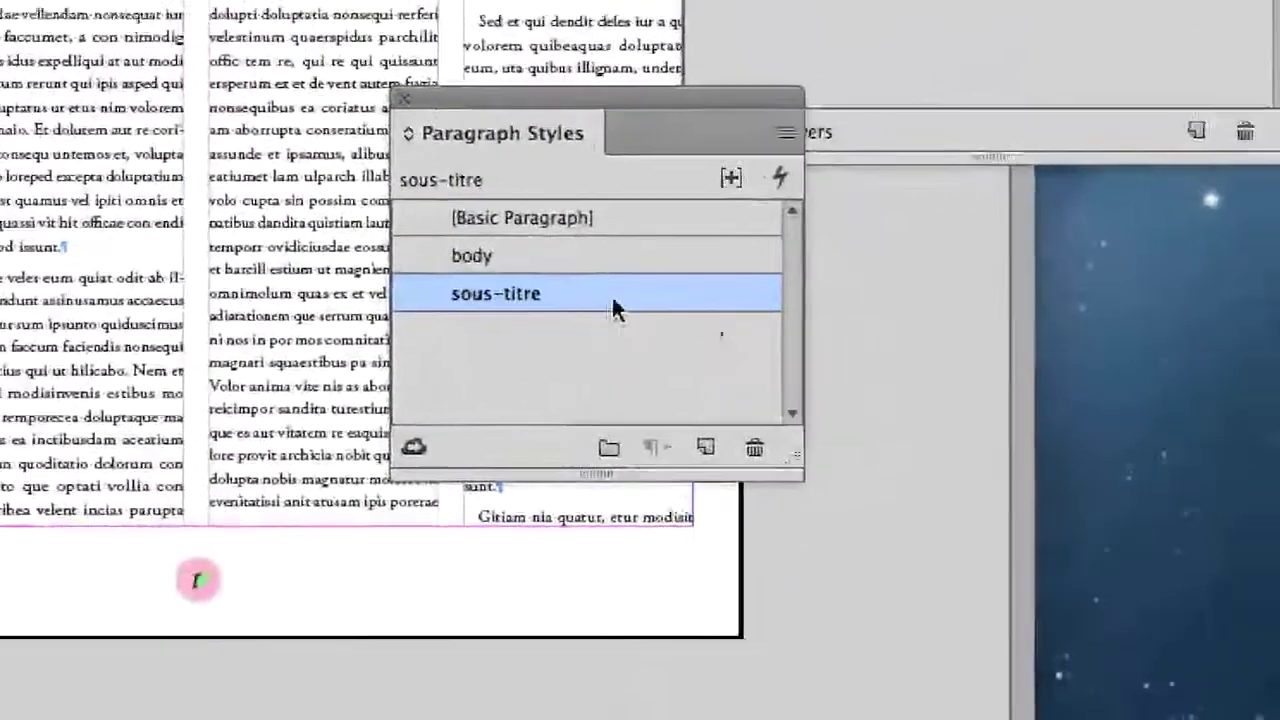
Review the character colour and the indents and spacing settings of the sous-titre style, and close its options.
{"action": "double_click", "coordinate": [615, 308]}
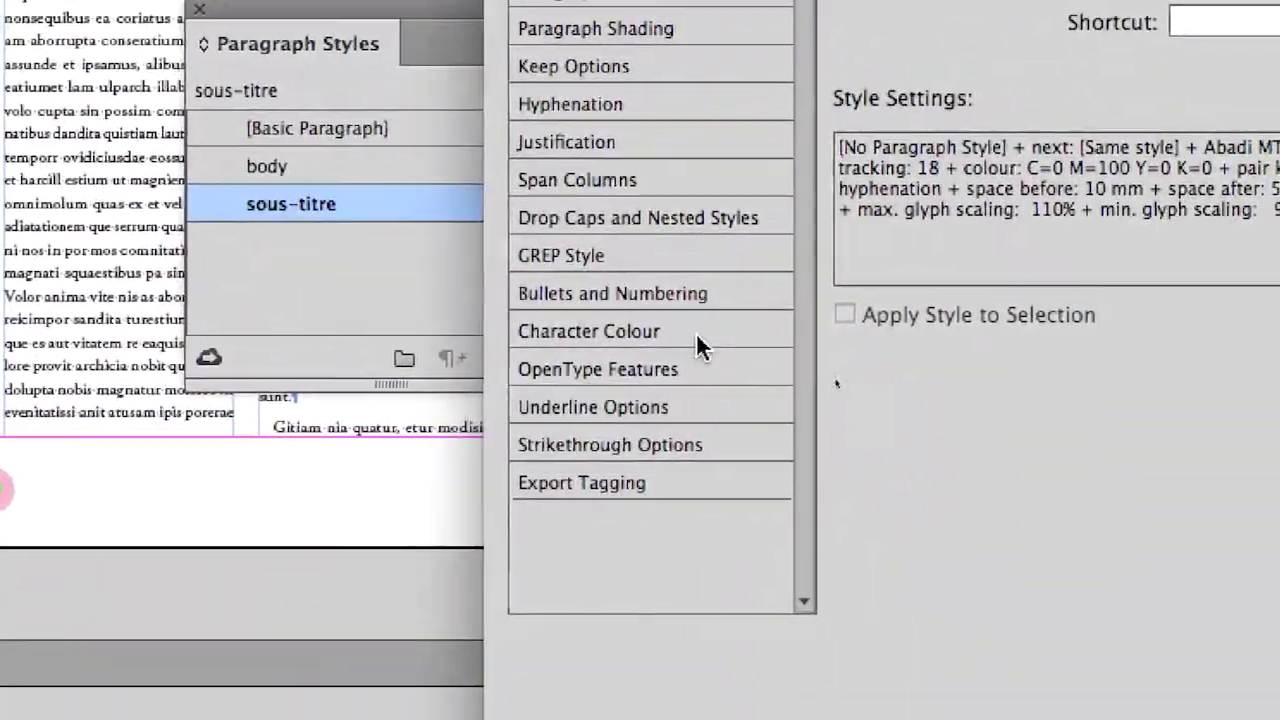
{"action": "left_click", "coordinate": [695, 338]}
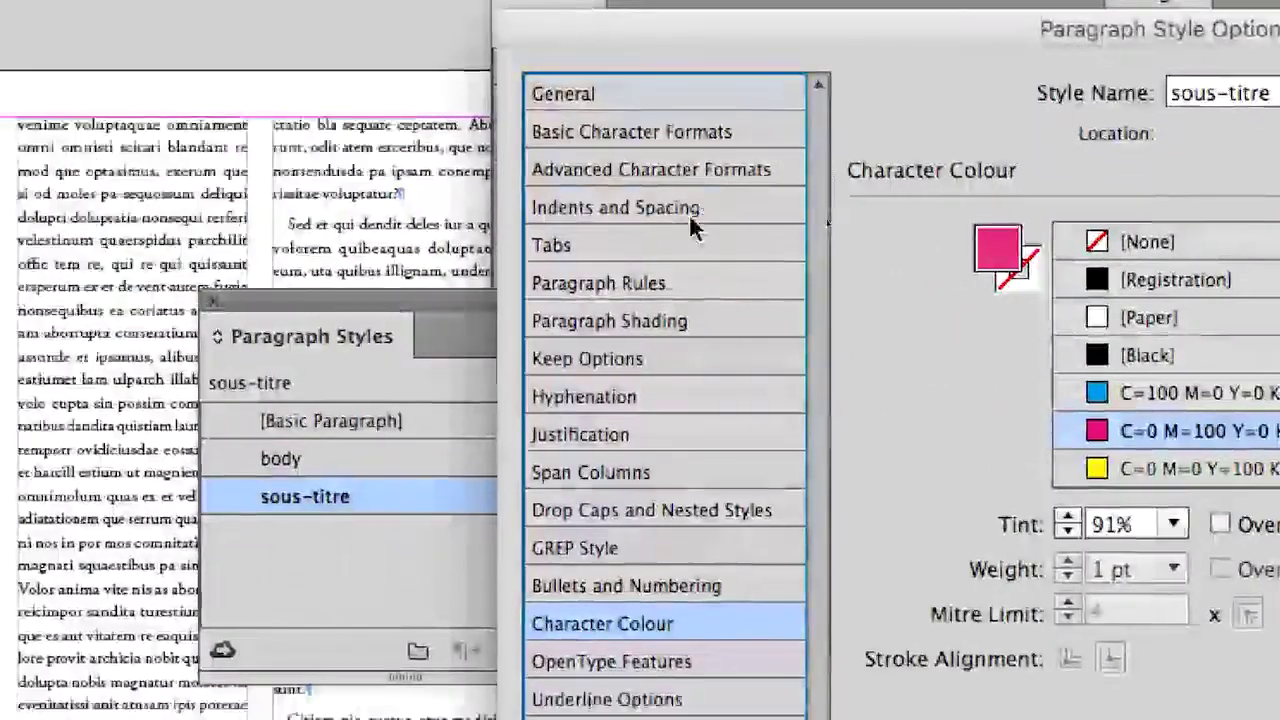
{"action": "left_click", "coordinate": [331, 76]}
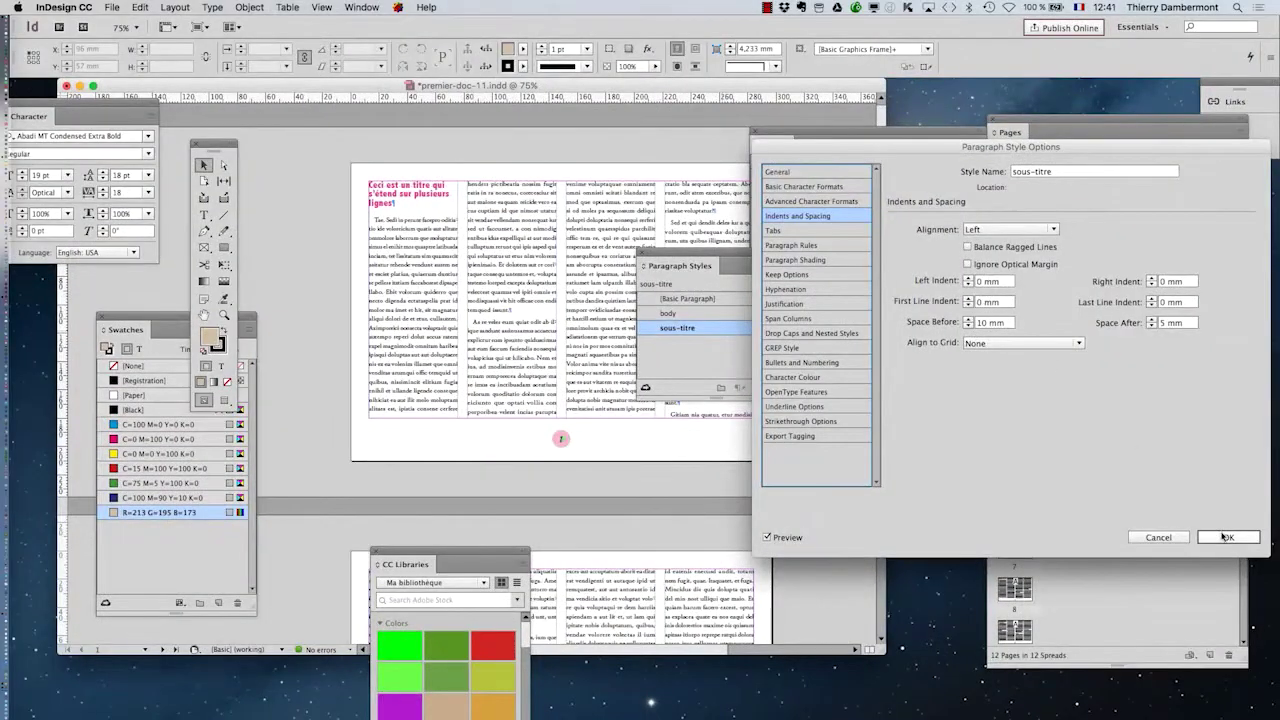
{"action": "left_click", "coordinate": [1225, 537]}
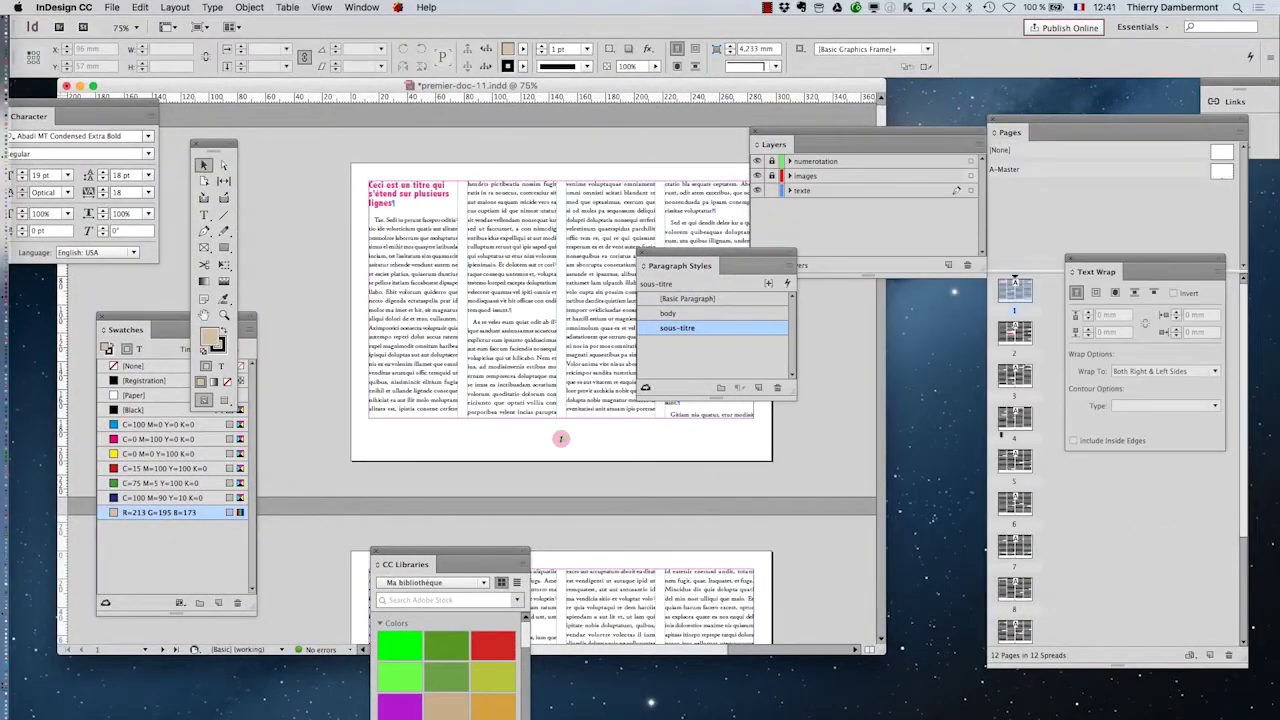
Move the paragraph styles list clear of page 1, and review the general settings summary of the sous-titre style.
{"action": "left_click_drag", "start_coordinate": [700, 259], "coordinate": [855, 343]}
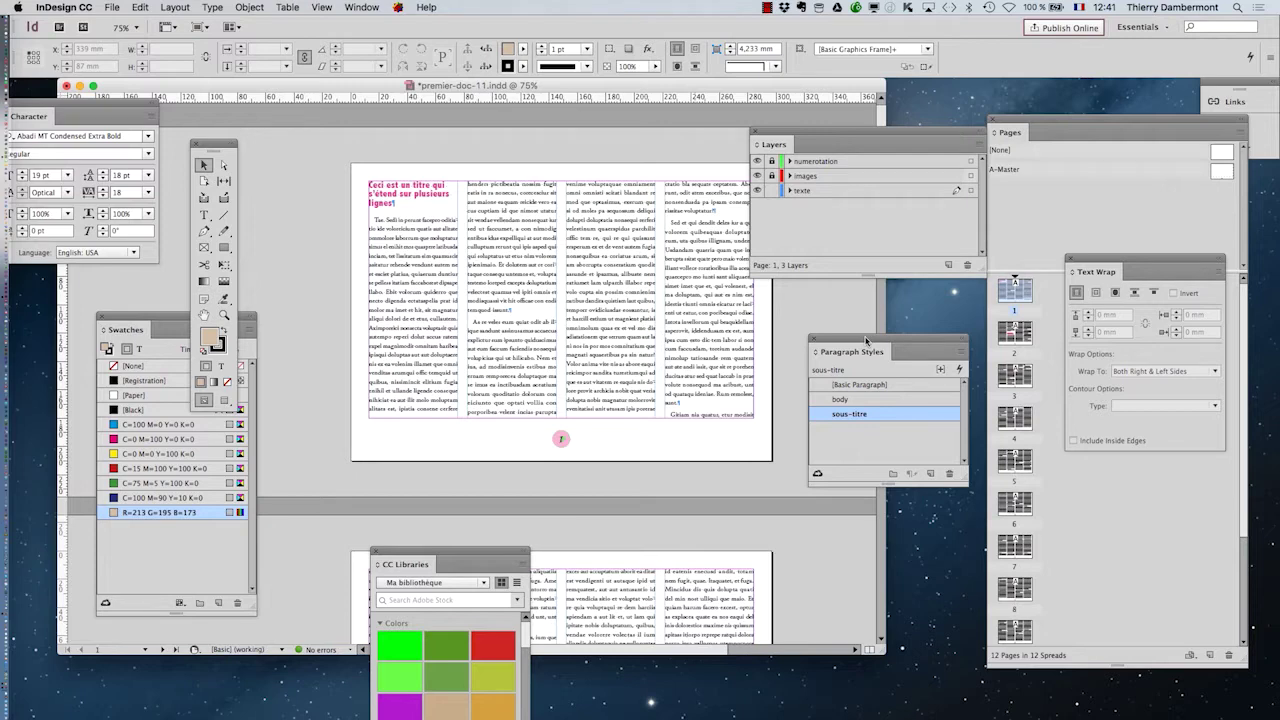
{"action": "double_click", "coordinate": [919, 413]}
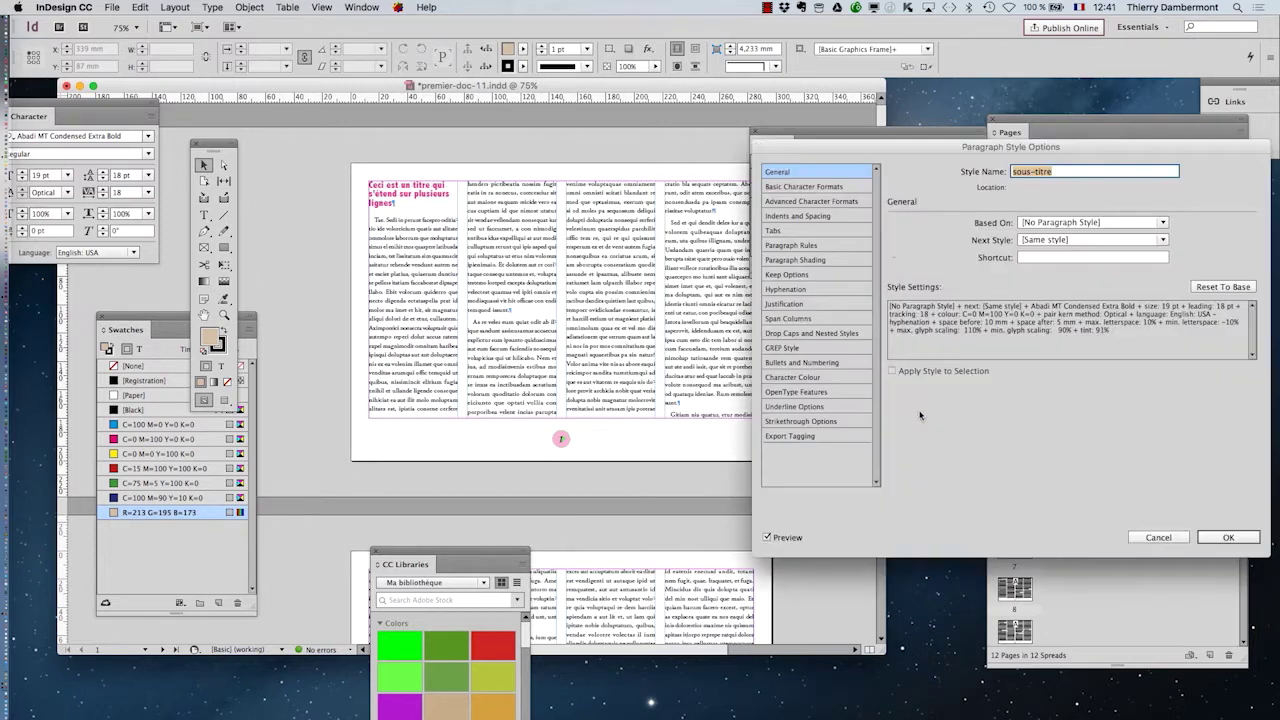
{"action": "left_click_drag", "start_coordinate": [855, 152], "coordinate": [832, 100]}
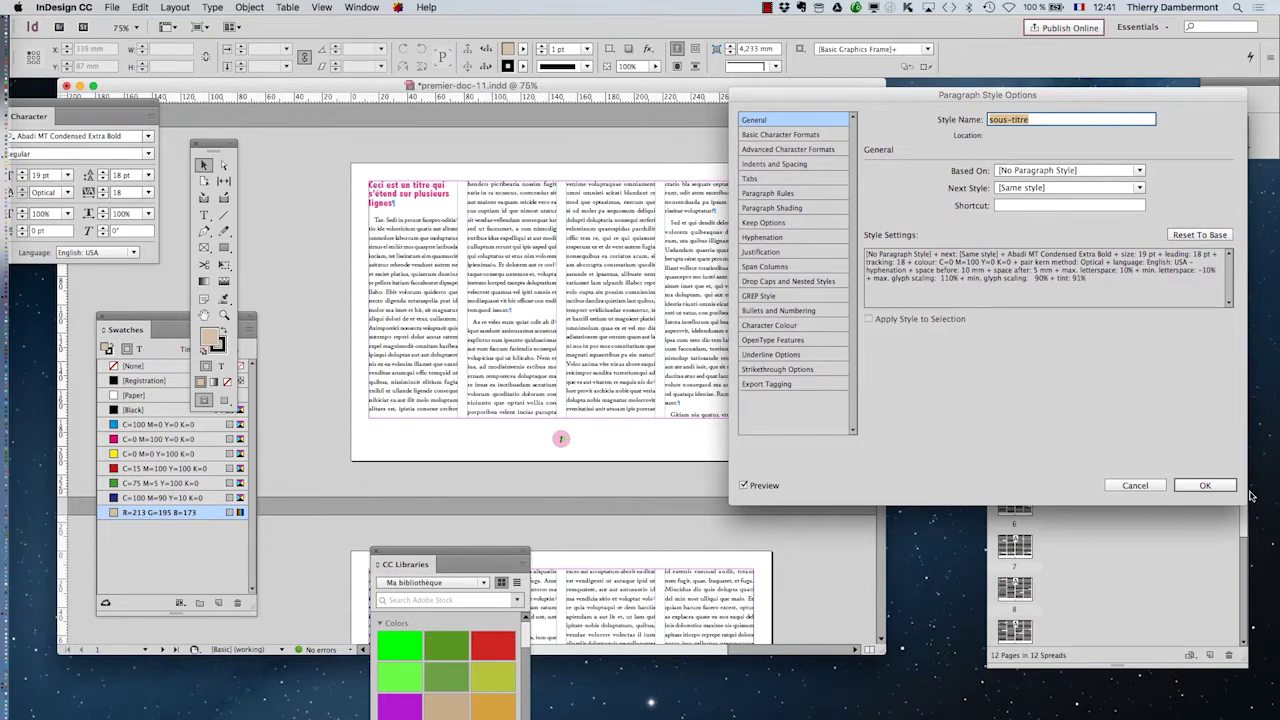
{"action": "left_click", "coordinate": [1221, 487]}
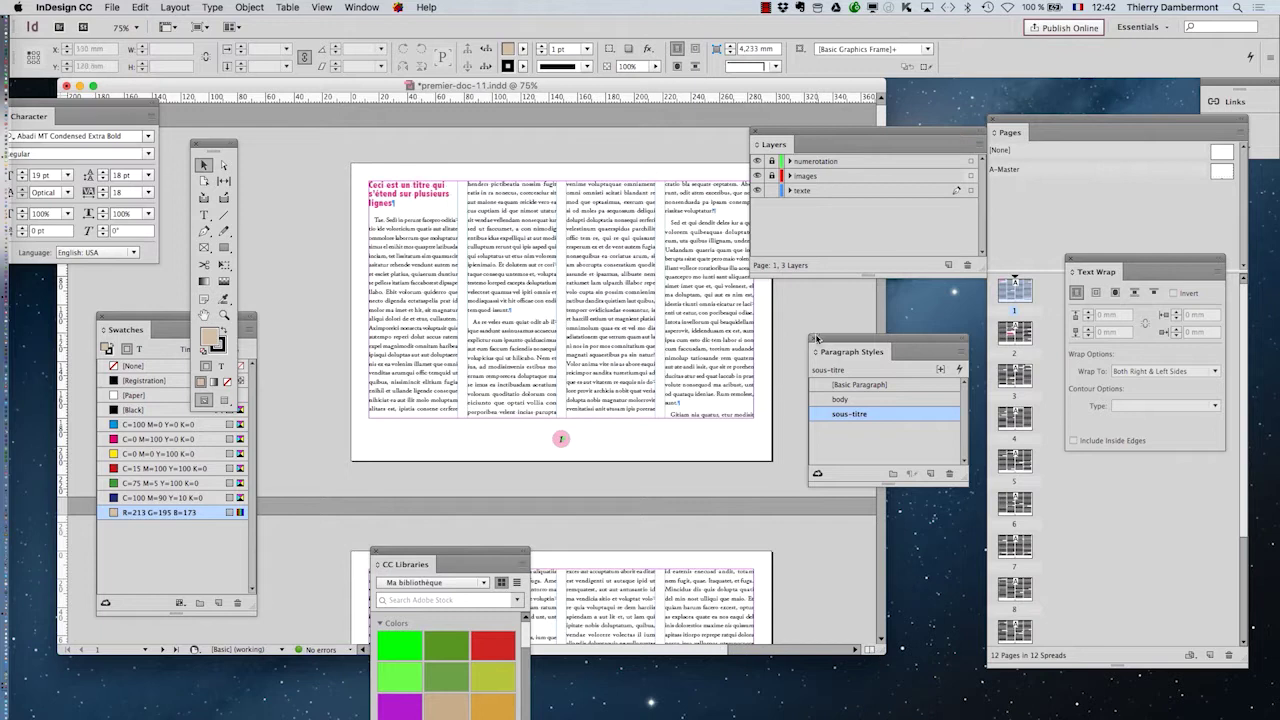
Lock the texte layer and make images the unlocked active layer, closing Paragraph Styles and CC Libraries to clear the workspace.
{"action": "left_click", "coordinate": [815, 338]}
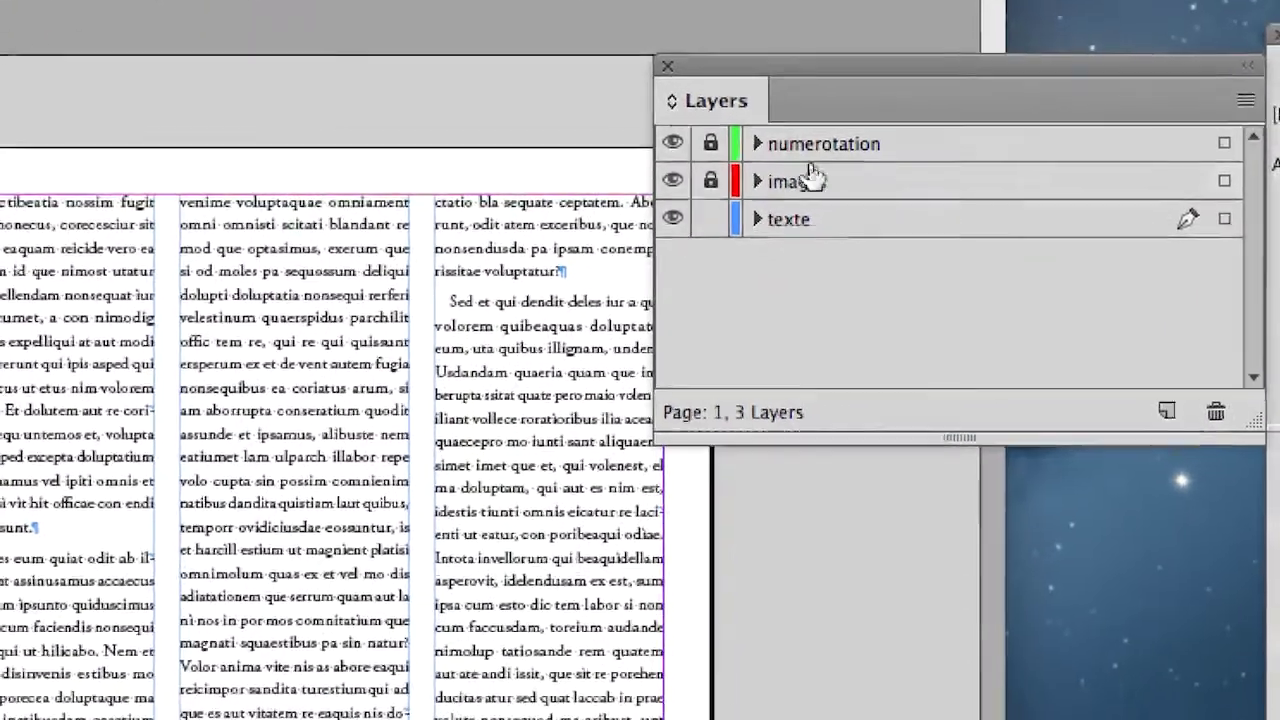
{"action": "left_click", "coordinate": [790, 176]}
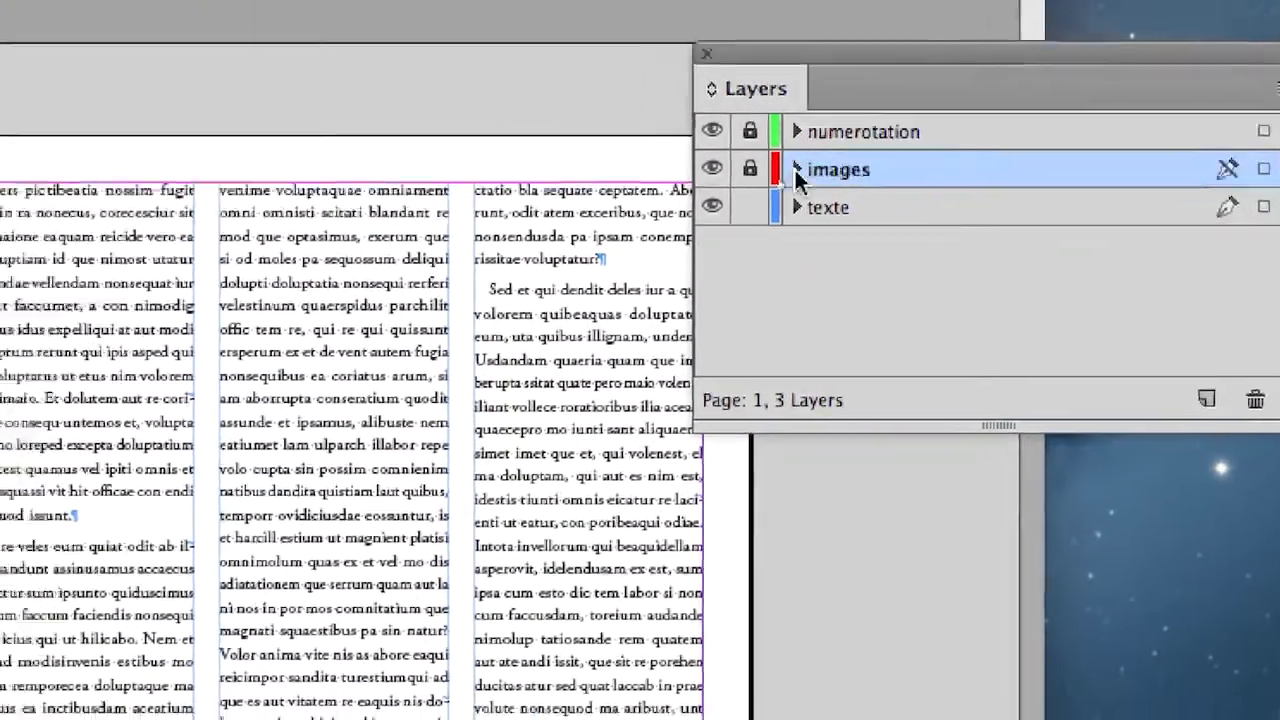
{"action": "left_click", "coordinate": [750, 207]}
{"action": "left_click", "coordinate": [750, 169]}
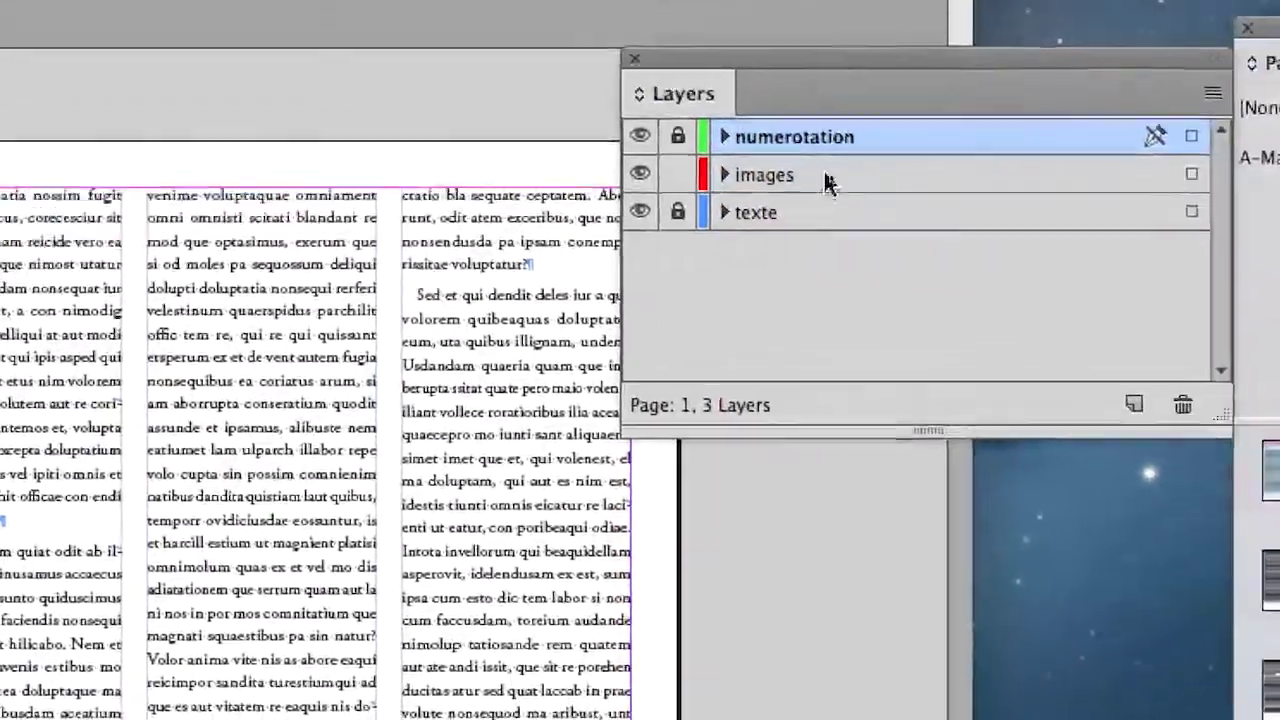
{"action": "left_click", "coordinate": [960, 173]}
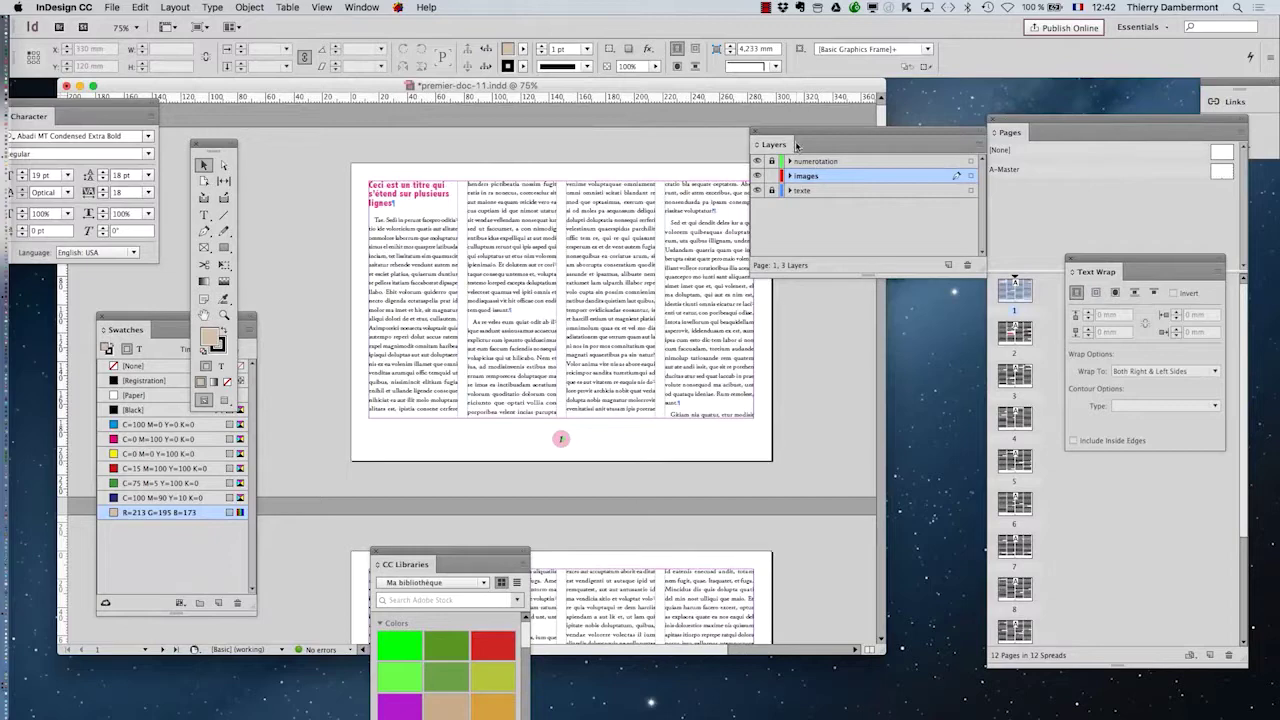
{"action": "left_click_drag", "start_coordinate": [791, 136], "coordinate": [857, 138]}
{"action": "left_click", "coordinate": [377, 553]}
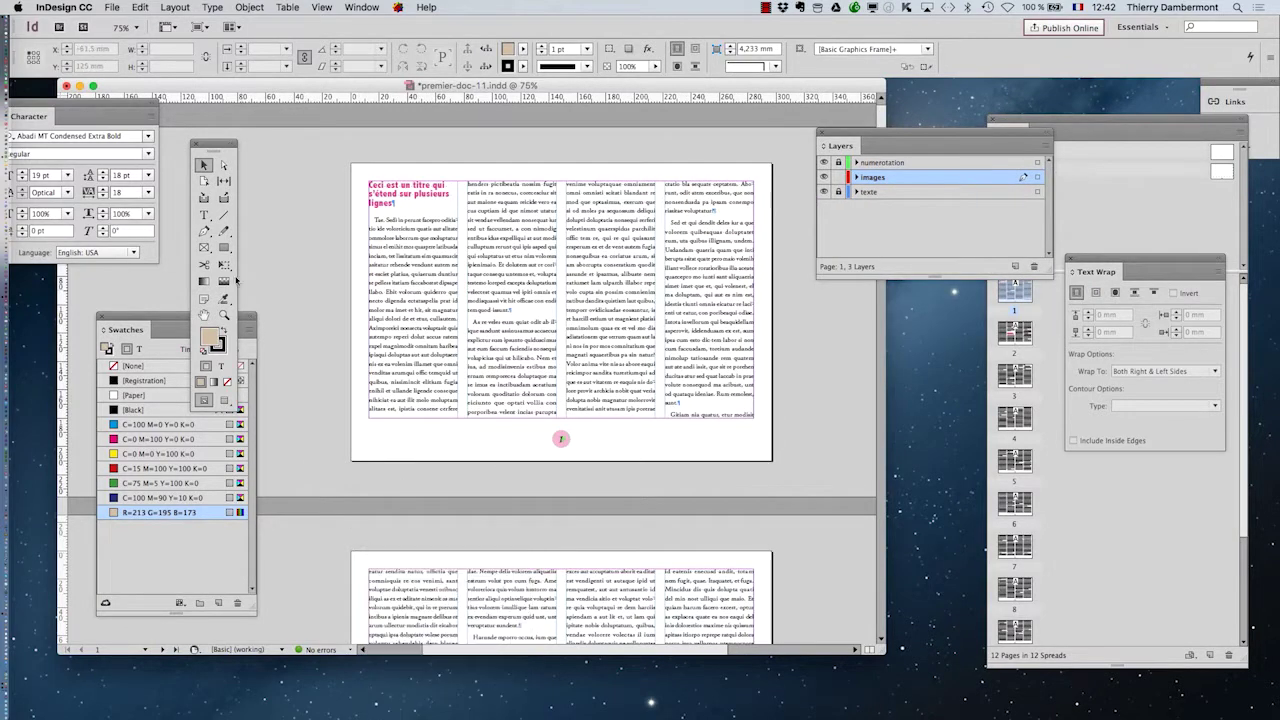
Close the swatches and load the four squirrel JPEGs, including pexels-photo-109562.jpeg and Grey-Squirrel-On-Garden-Fence-UK-Side-View.JPG, for placing.
{"action": "left_click", "coordinate": [103, 316]}
{"action": "key", "text": "super+minus"}
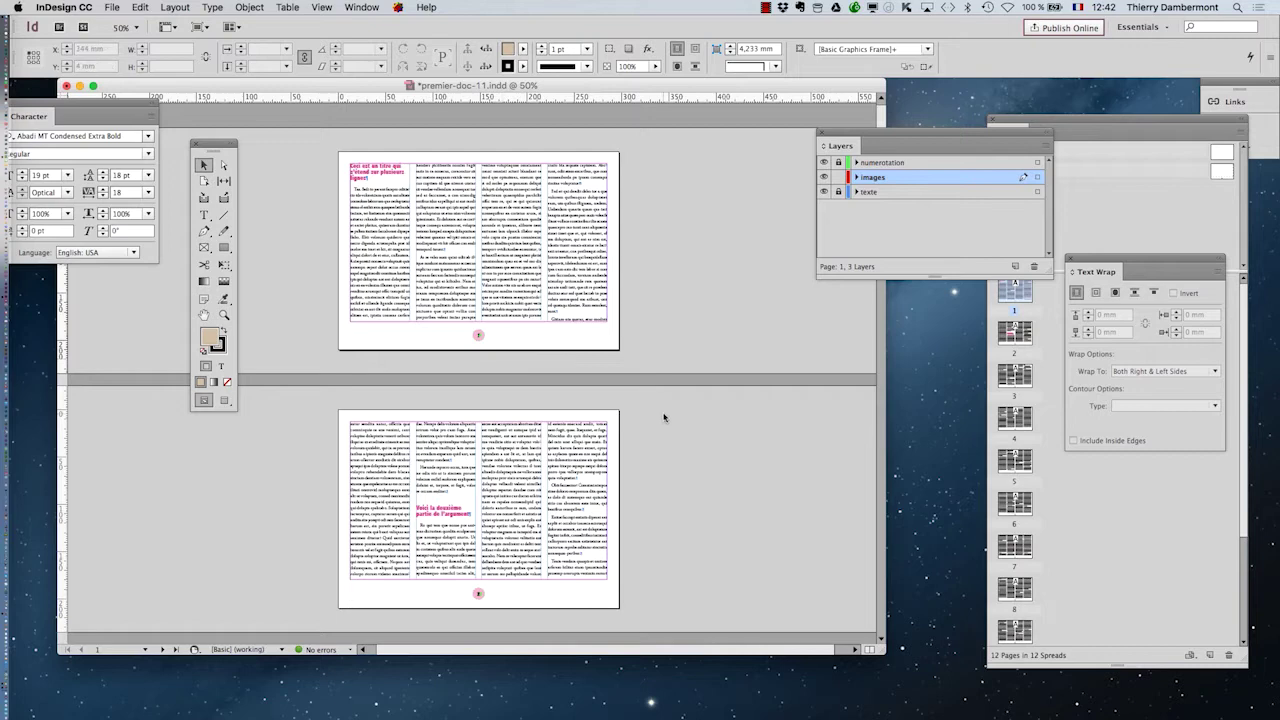
{"action": "left_click", "coordinate": [111, 7]}
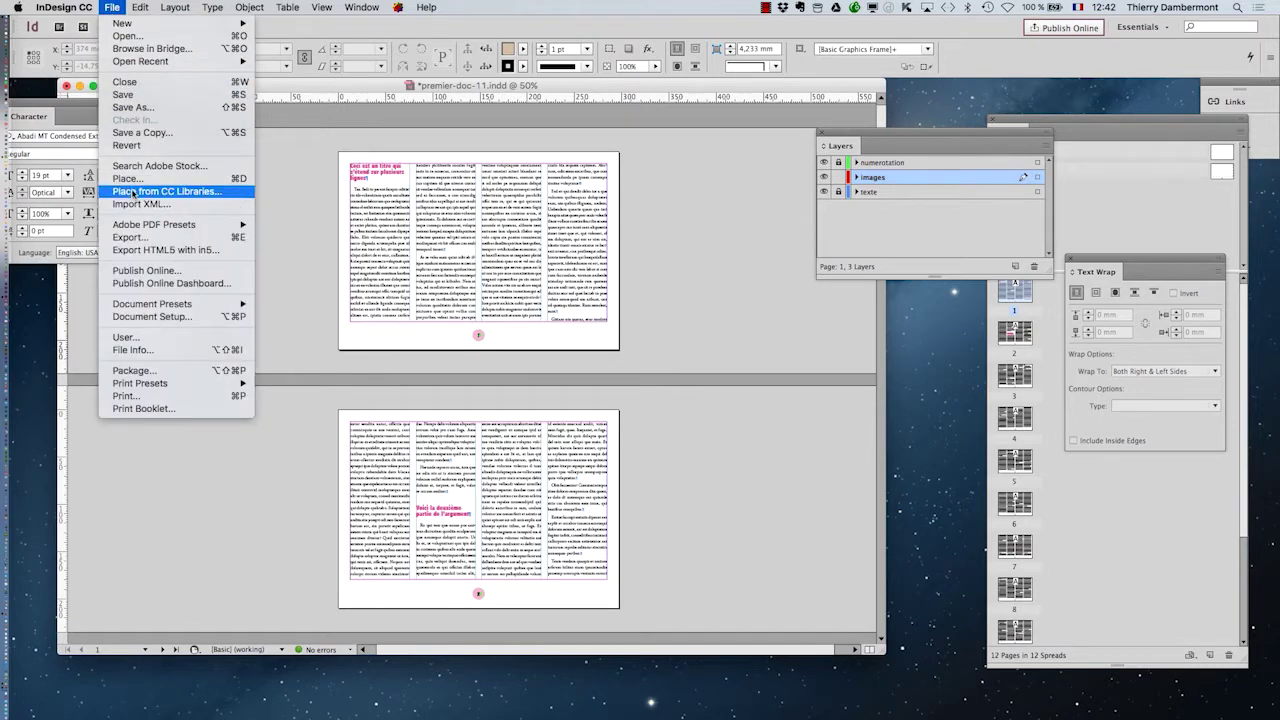
{"action": "left_click", "coordinate": [147, 182]}
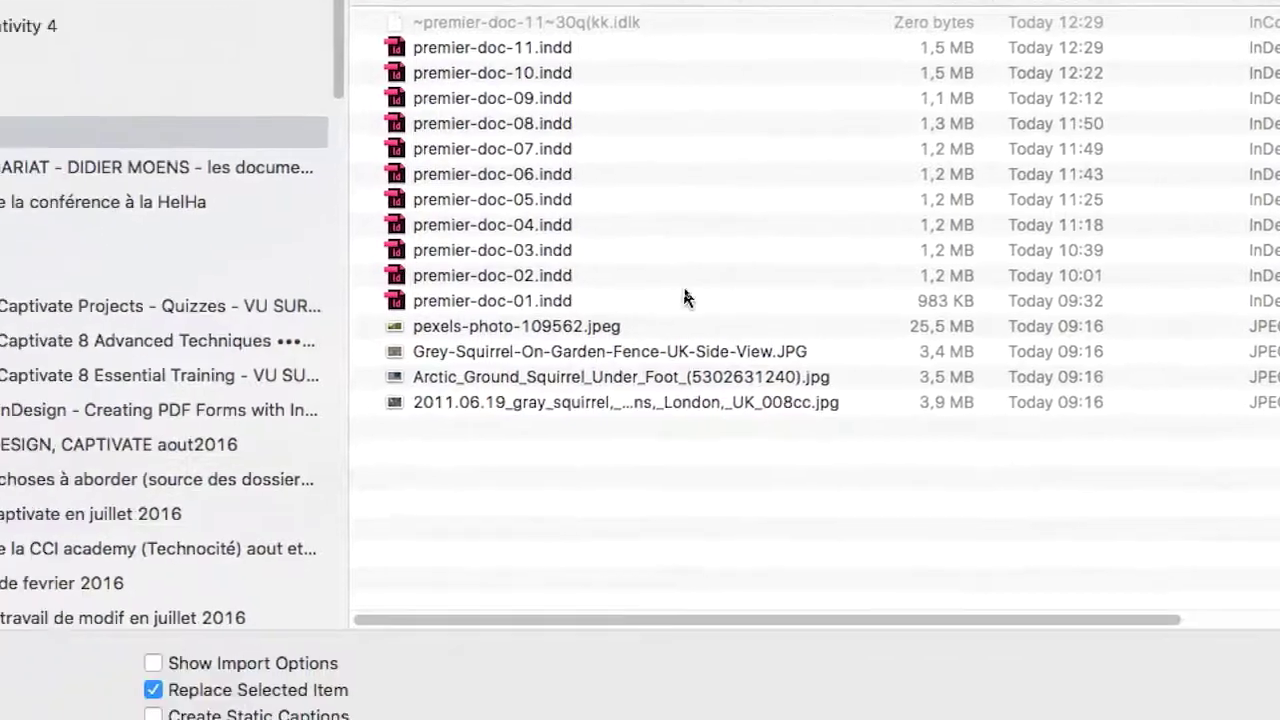
{"action": "left_click", "coordinate": [470, 303]}
{"action": "left_click", "coordinate": [660, 371], "text": "shift"}
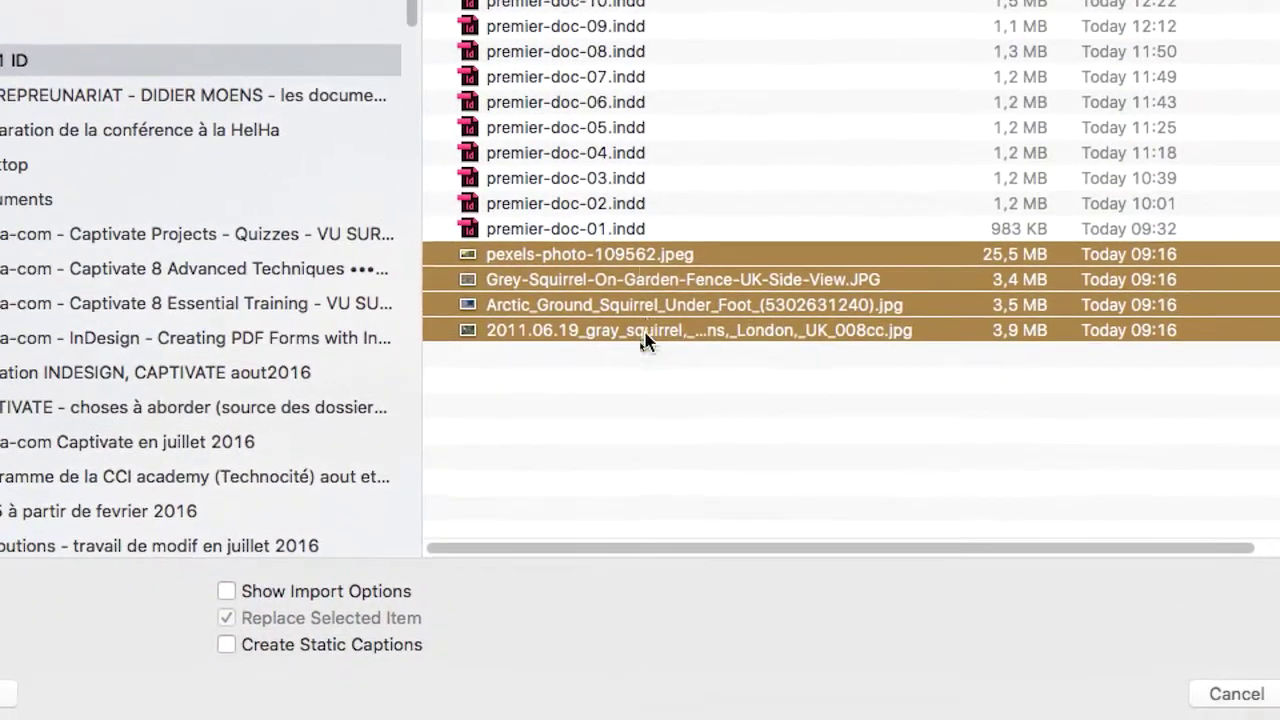
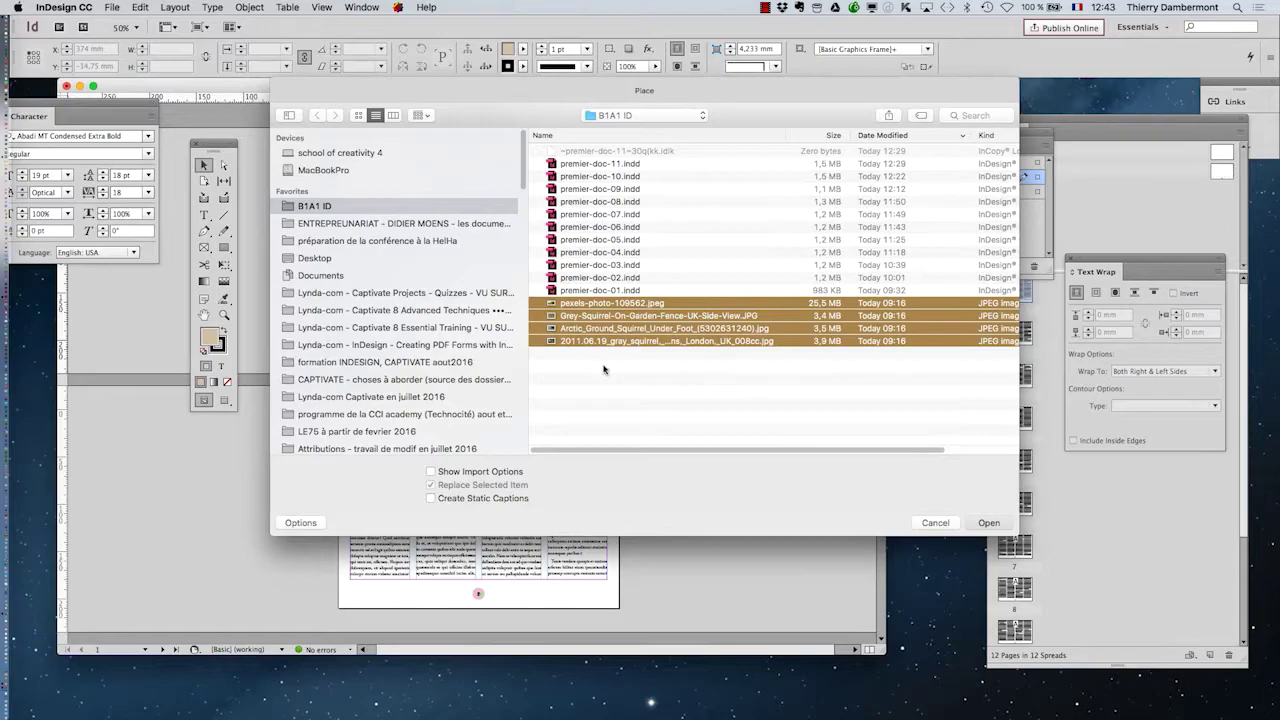
{"action": "key", "text": "Return"}
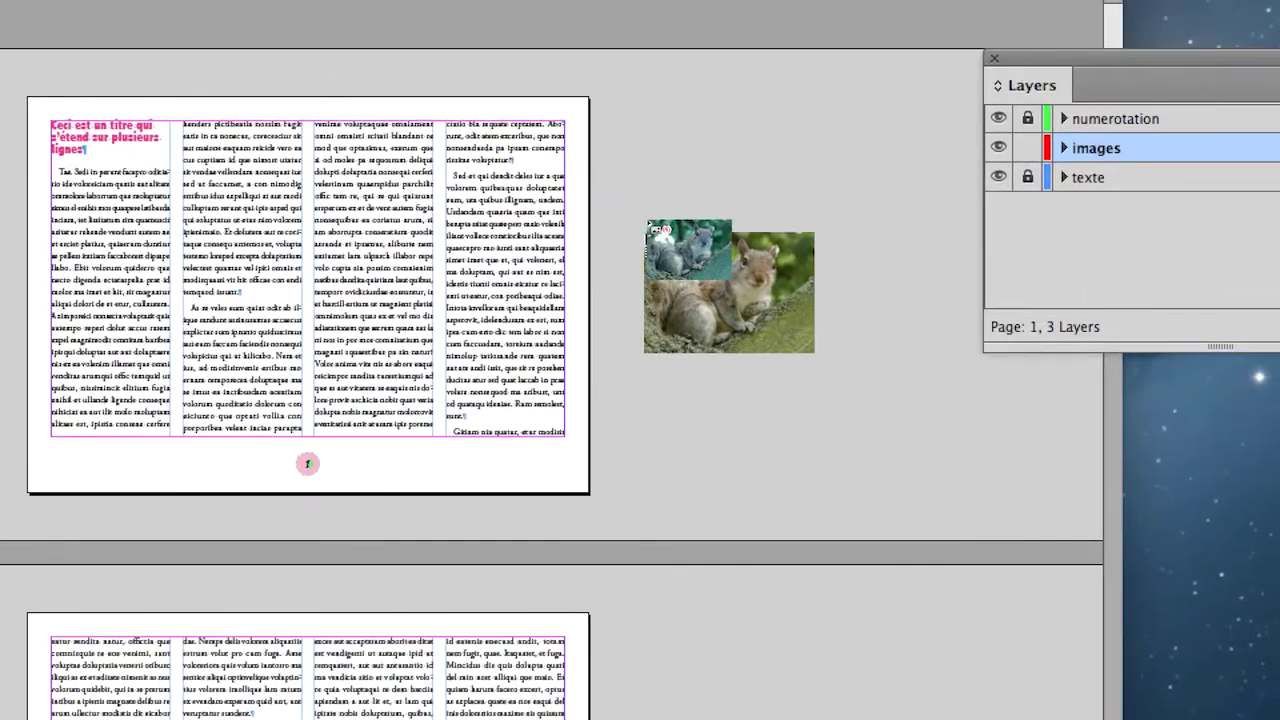
Place the four loaded squirrel photos as small separate frames on the pasteboard beside page 1.
{"action": "left_click", "coordinate": [646, 206]}
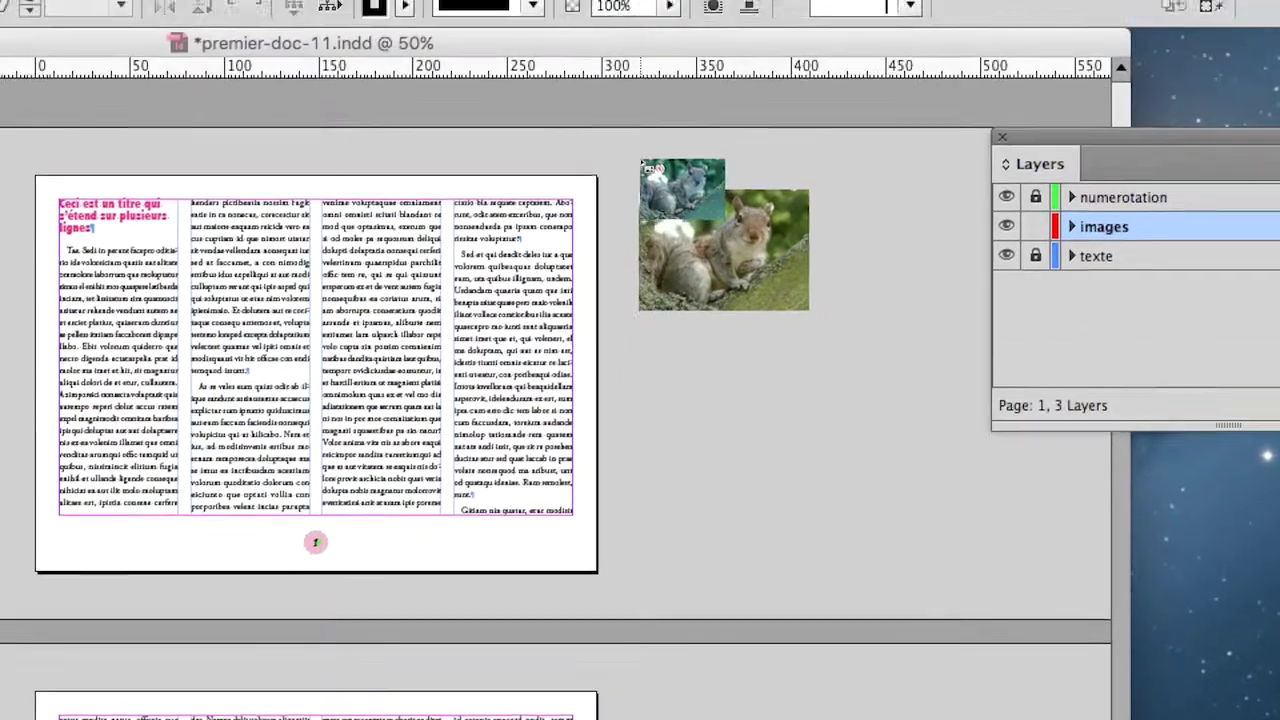
{"action": "key", "text": "ctrl+z"}
{"action": "left_click_drag", "start_coordinate": [636, 117], "coordinate": [758, 203]}
{"action": "left_click_drag", "start_coordinate": [664, 239], "coordinate": [747, 290]}
{"action": "left_click", "coordinate": [695, 396]}
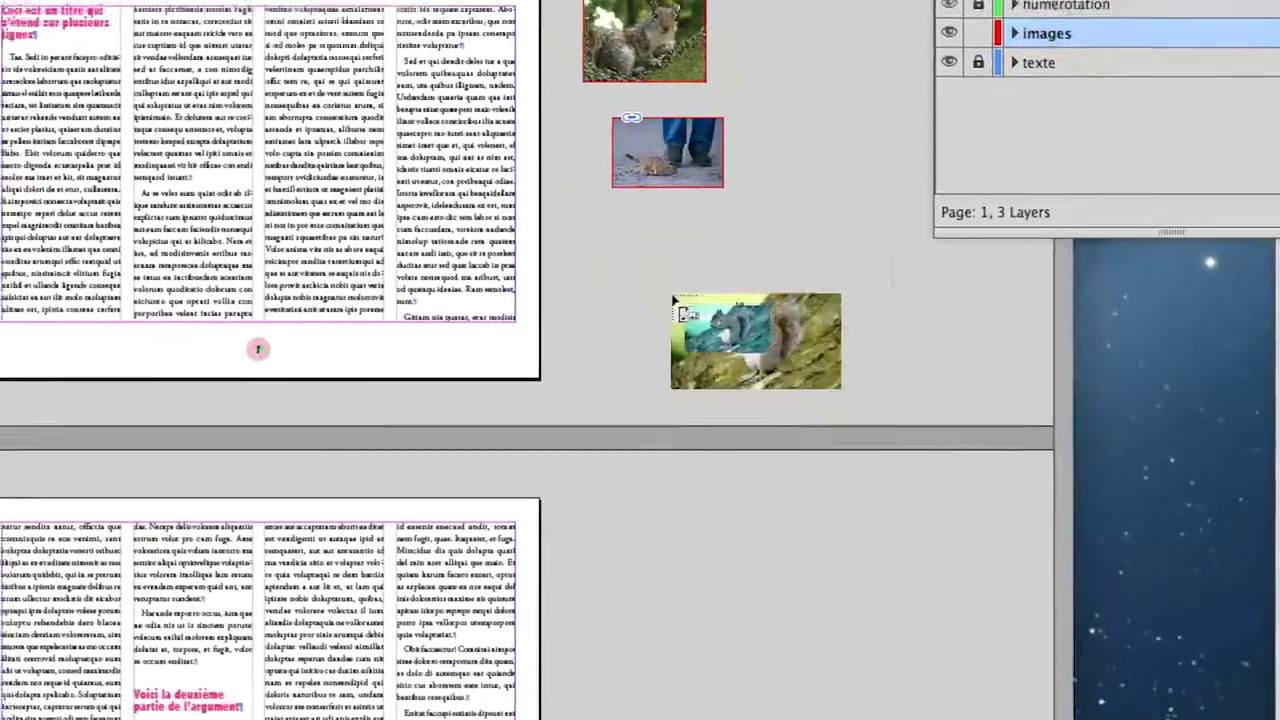
{"action": "left_click", "coordinate": [582, 242]}
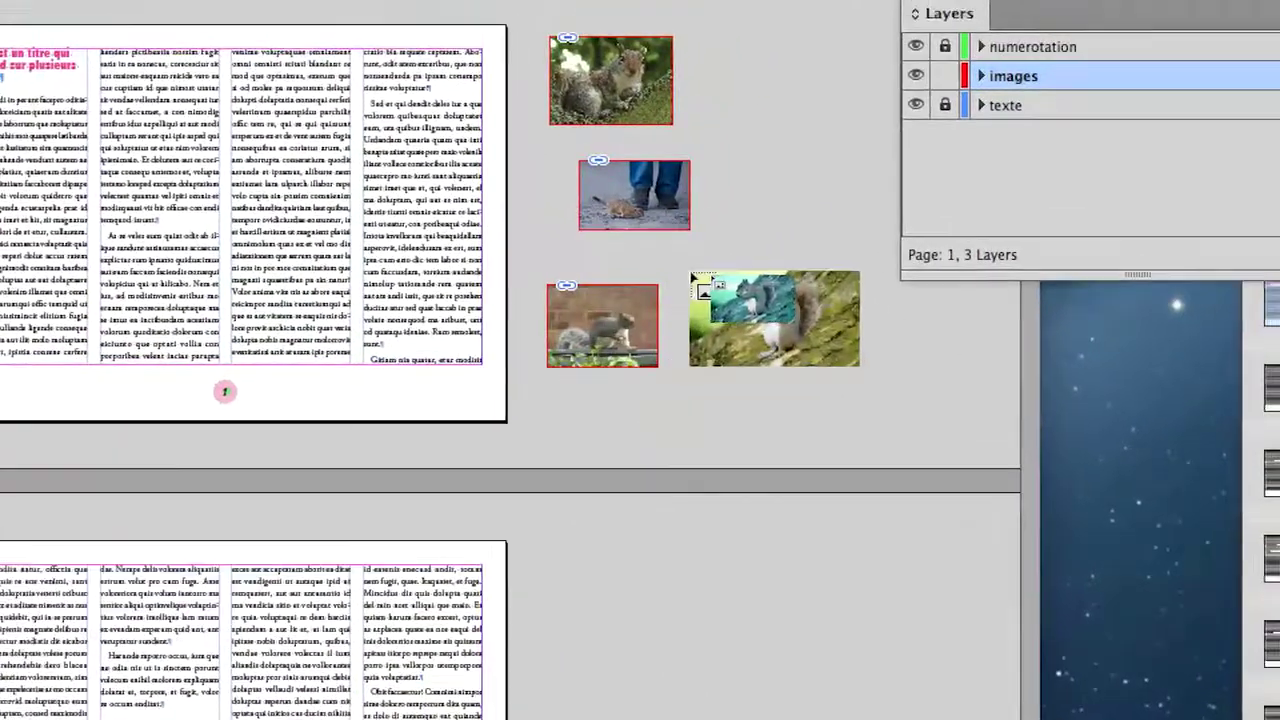
{"action": "left_click_drag", "start_coordinate": [723, 229], "coordinate": [864, 309]}
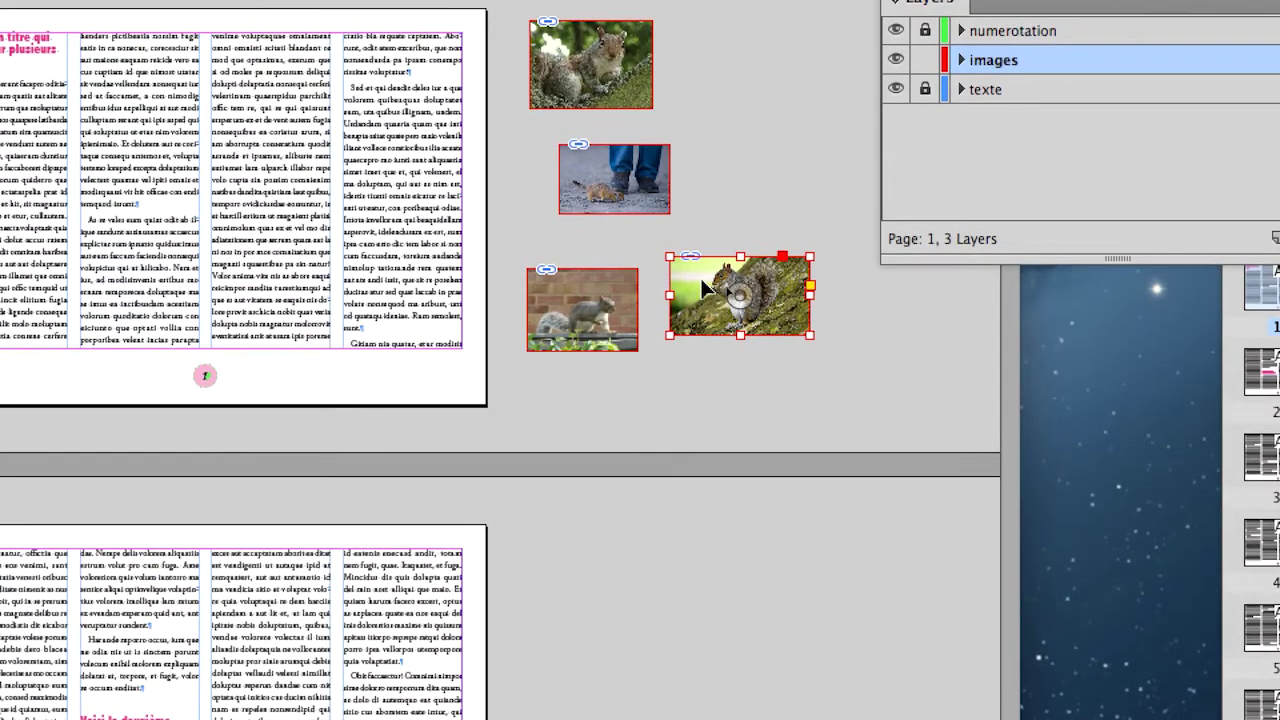
Move the green-background squirrel photo onto page 2 from the third column and enlarge it to about 228 mm high, overlapping the upper and lower page edges.
{"action": "left_click_drag", "start_coordinate": [704, 288], "coordinate": [630, 648]}
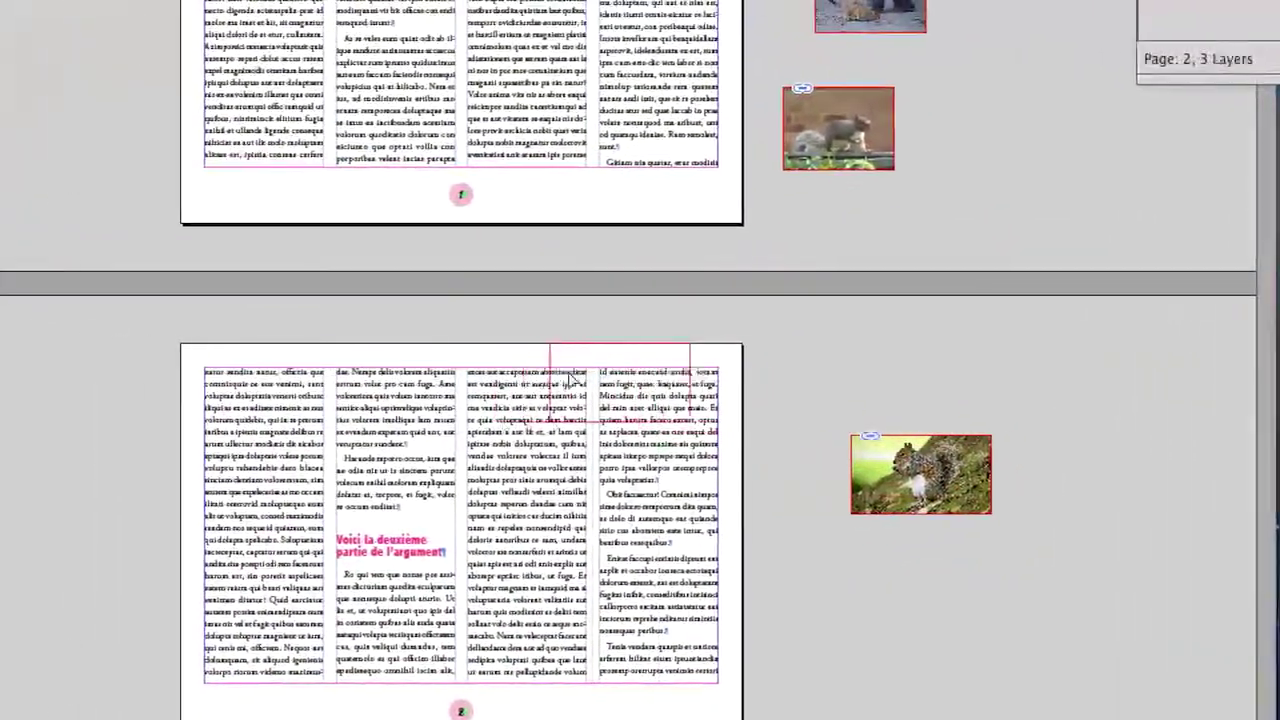
{"action": "left_click_drag", "start_coordinate": [675, 407], "coordinate": [282, 315]}
{"action": "left_click_drag", "start_coordinate": [578, 391], "coordinate": [792, 516]}
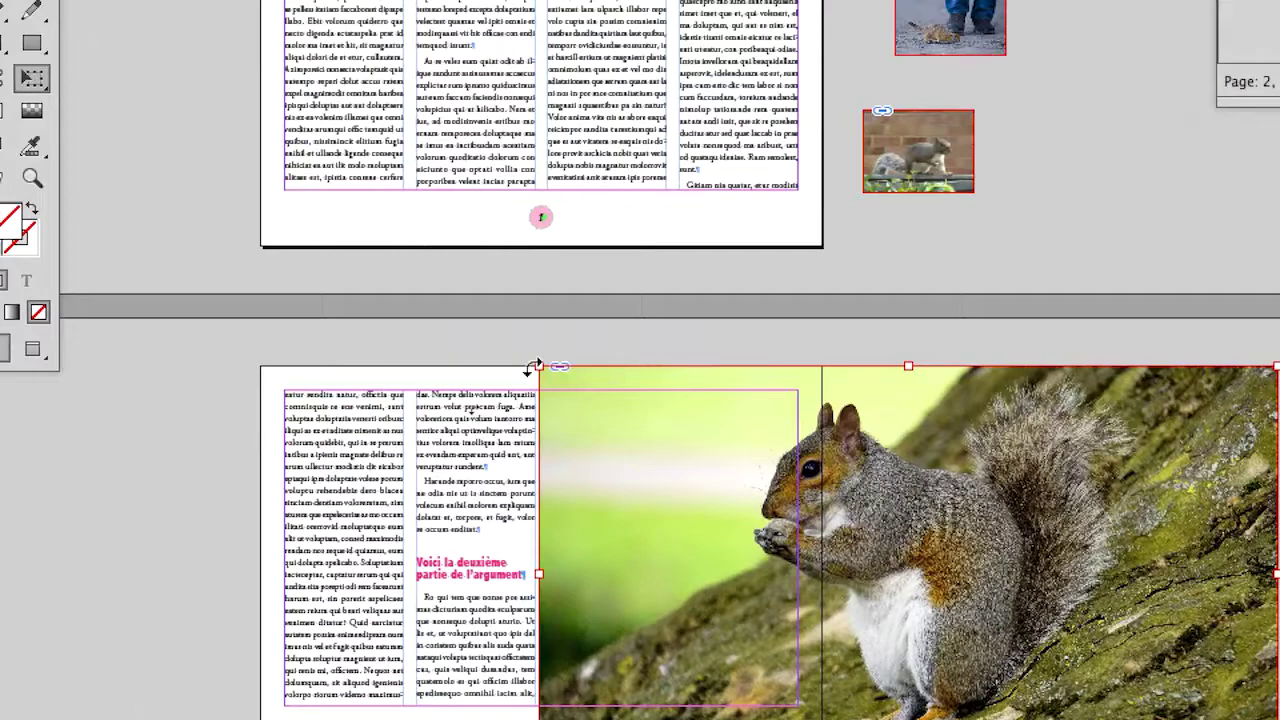
{"action": "mouse_move", "coordinate": [535, 368]}
{"action": "left_mouse_down"}
{"action": "mouse_move", "coordinate": [521, 357]}
{"action": "mouse_move", "coordinate": [536, 368]}
{"action": "left_mouse_up"}
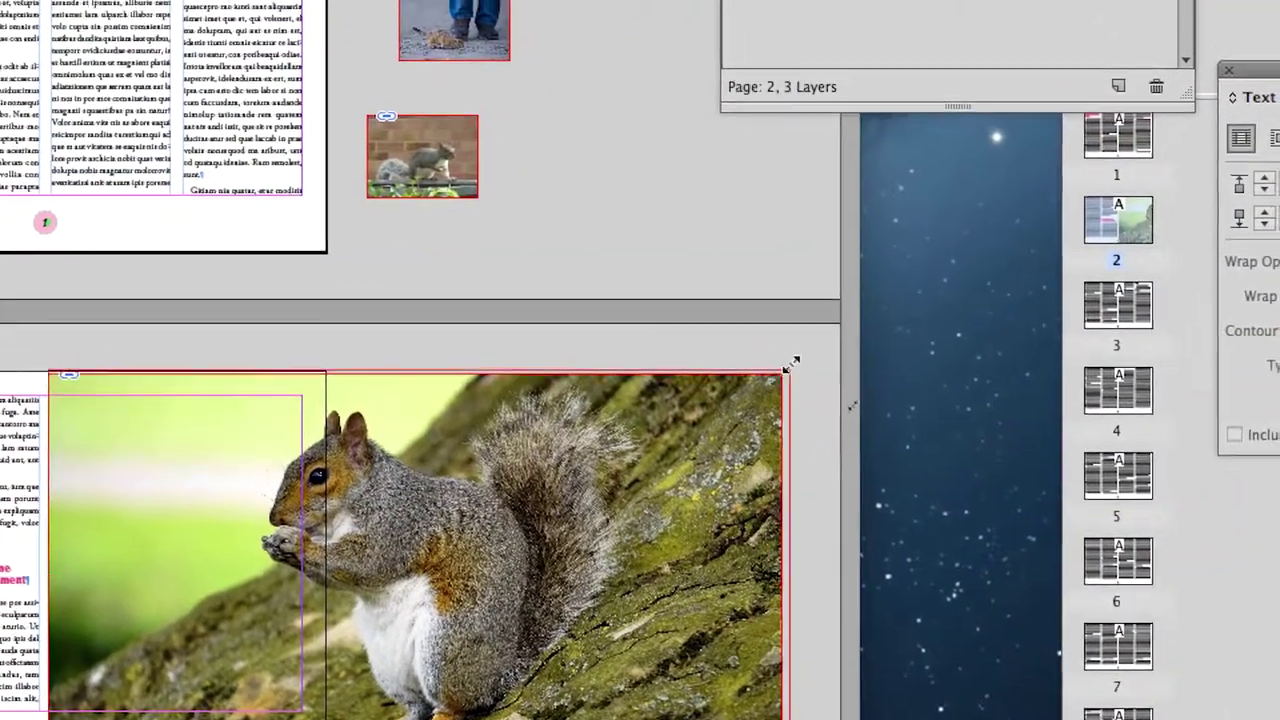
{"action": "mouse_move", "coordinate": [791, 364]}
{"action": "left_mouse_down"}
{"action": "mouse_move", "coordinate": [772, 379]}
{"action": "mouse_move", "coordinate": [814, 356]}
{"action": "left_mouse_up"}
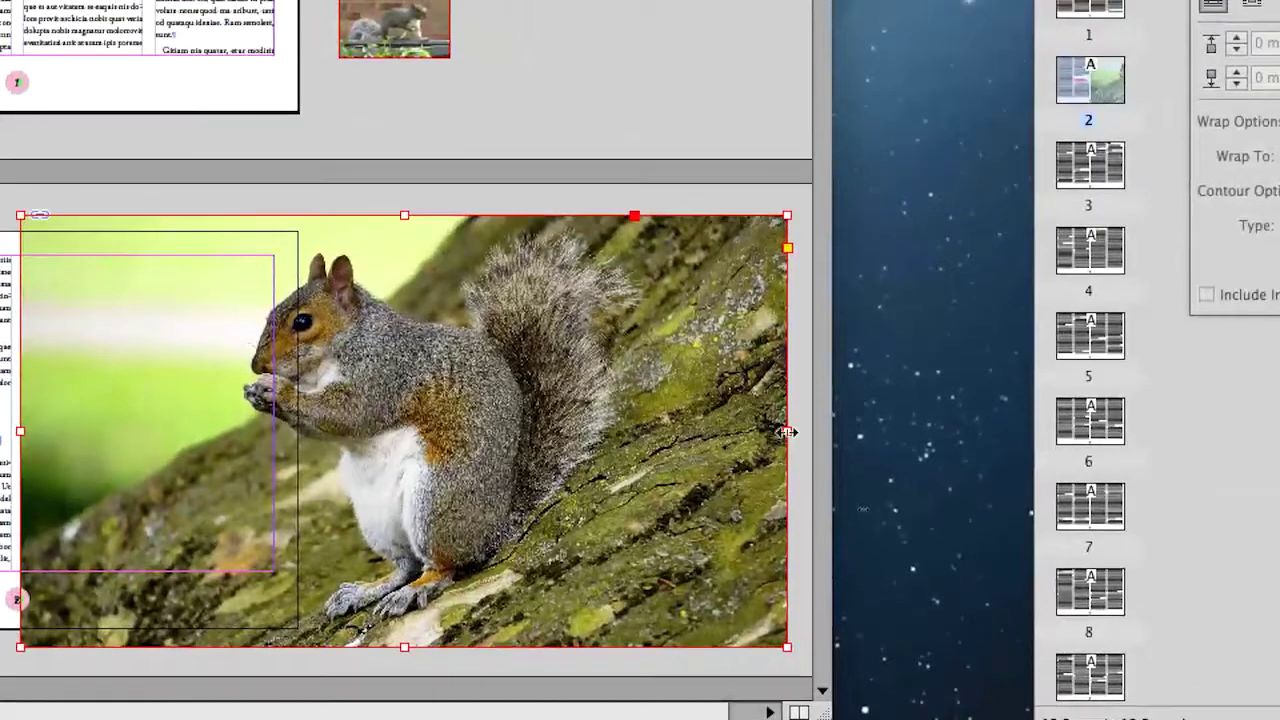
Crop the enlarged squirrel photo's frame to about 155 mm wide so it ends just beyond page 2's outer edge.
{"action": "left_click_drag", "start_coordinate": [787, 431], "coordinate": [314, 425]}
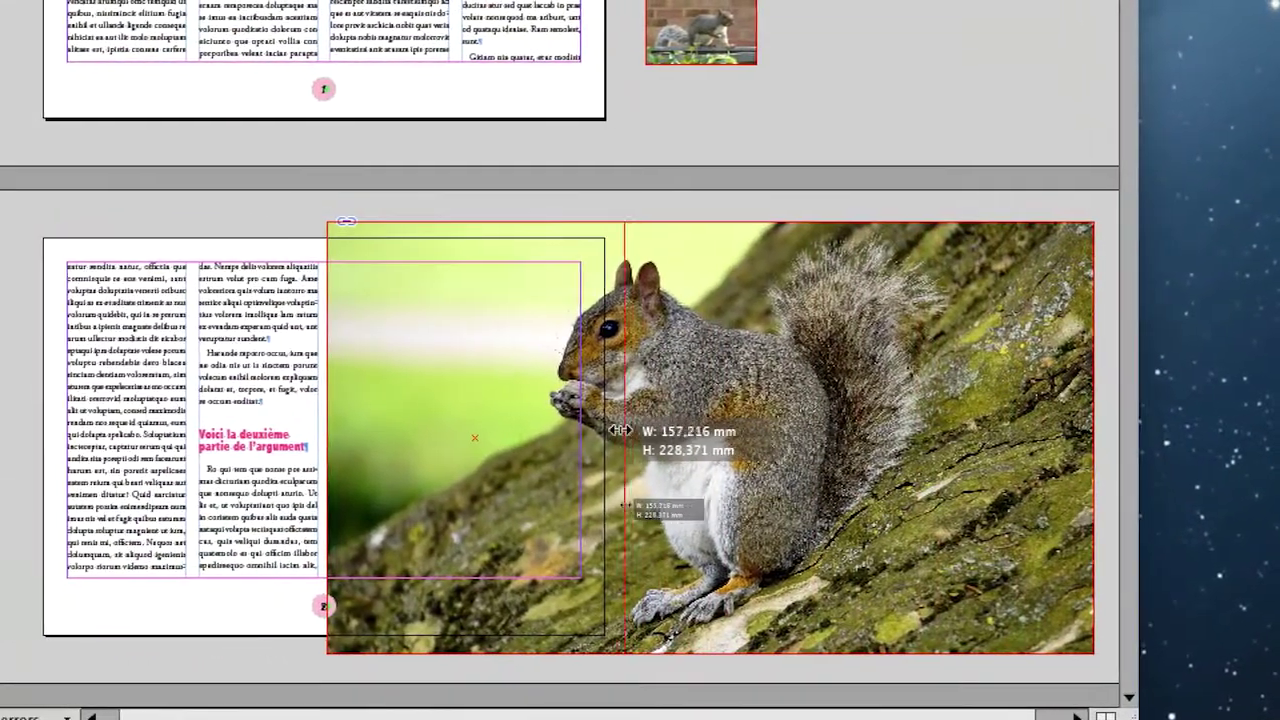
{"action": "left_click_drag", "start_coordinate": [620, 431], "coordinate": [618, 432]}
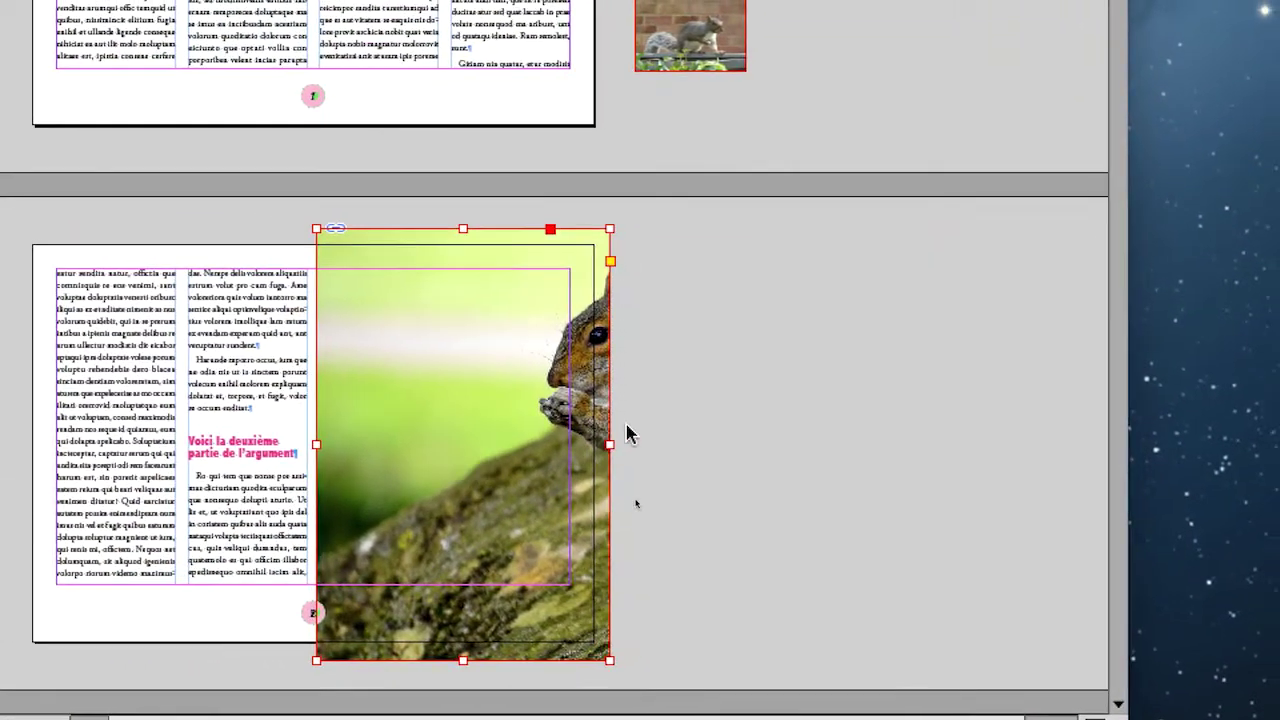
{"action": "left_click", "coordinate": [628, 433]}
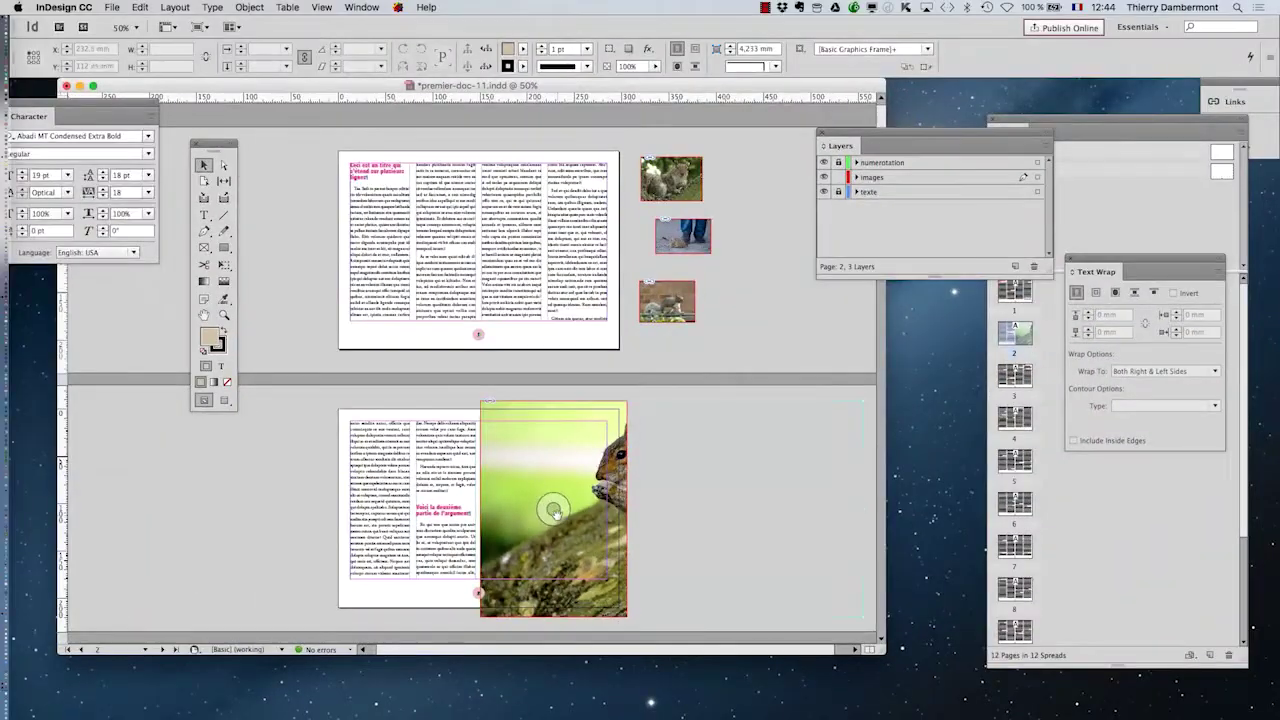
Reposition the photo inside its frame so the squirrel fills half of page 2, and preview the layout without guides.
{"action": "left_click_drag", "start_coordinate": [558, 515], "coordinate": [461, 513]}
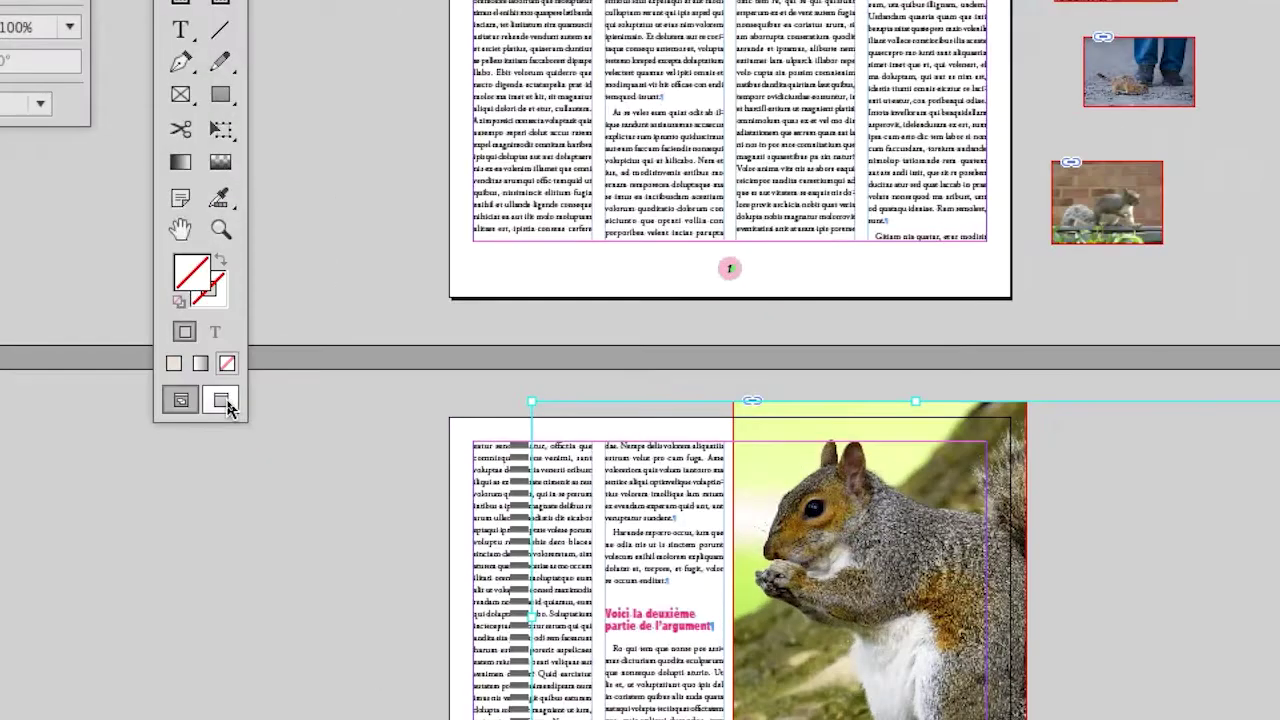
{"action": "left_click", "coordinate": [227, 401]}
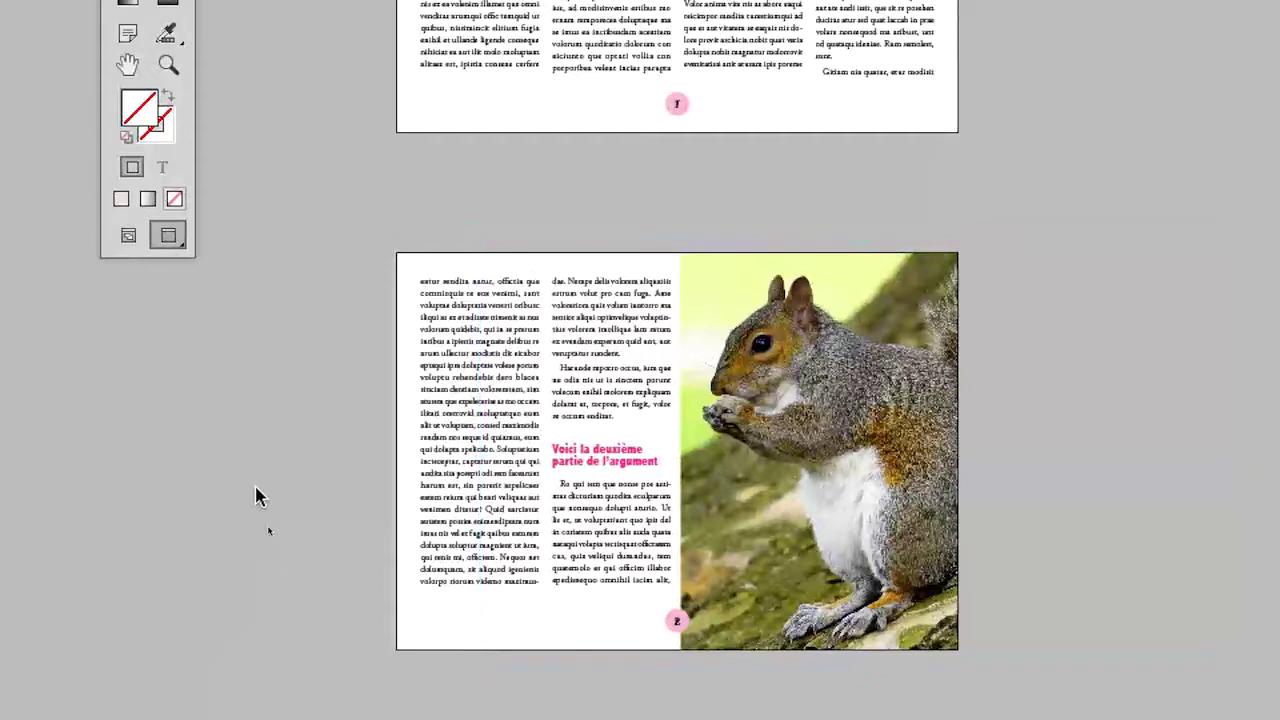
{"action": "left_click", "coordinate": [257, 497]}
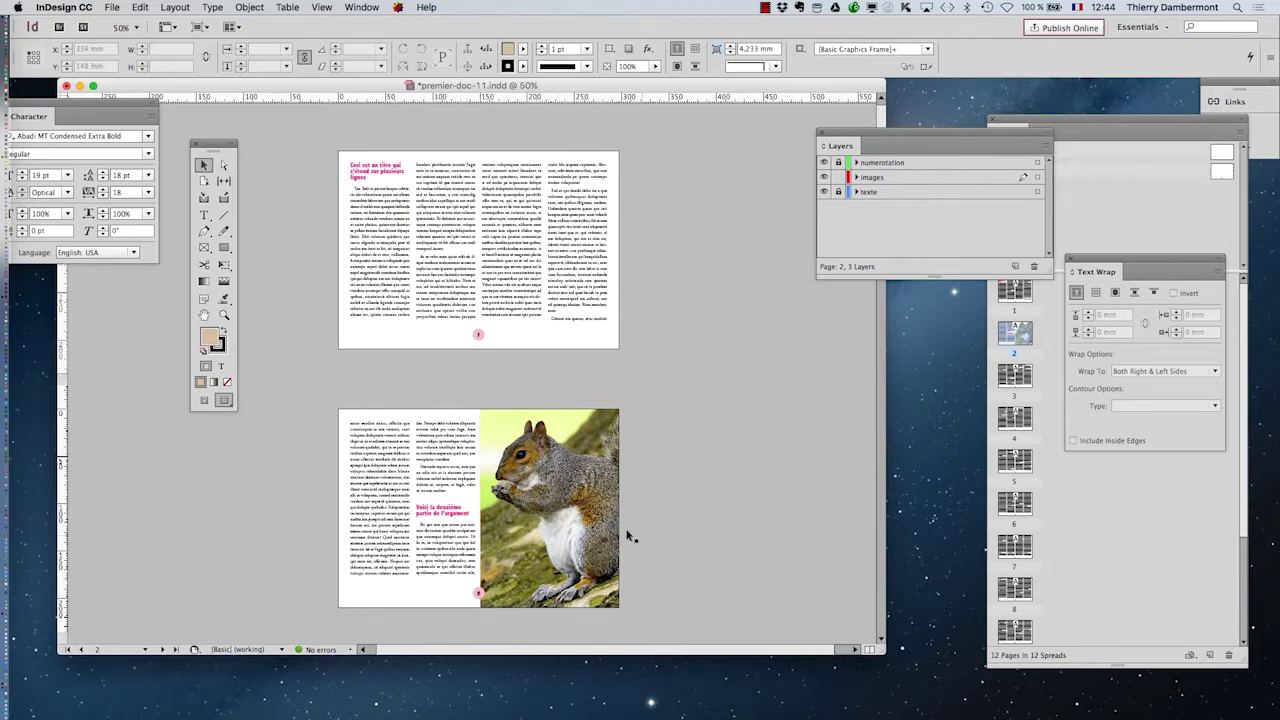
Shift the squirrel frame aside to check the text hidden beneath it, and return it to X 149,5 mm on page 2.
{"action": "key", "text": "super+equal"}
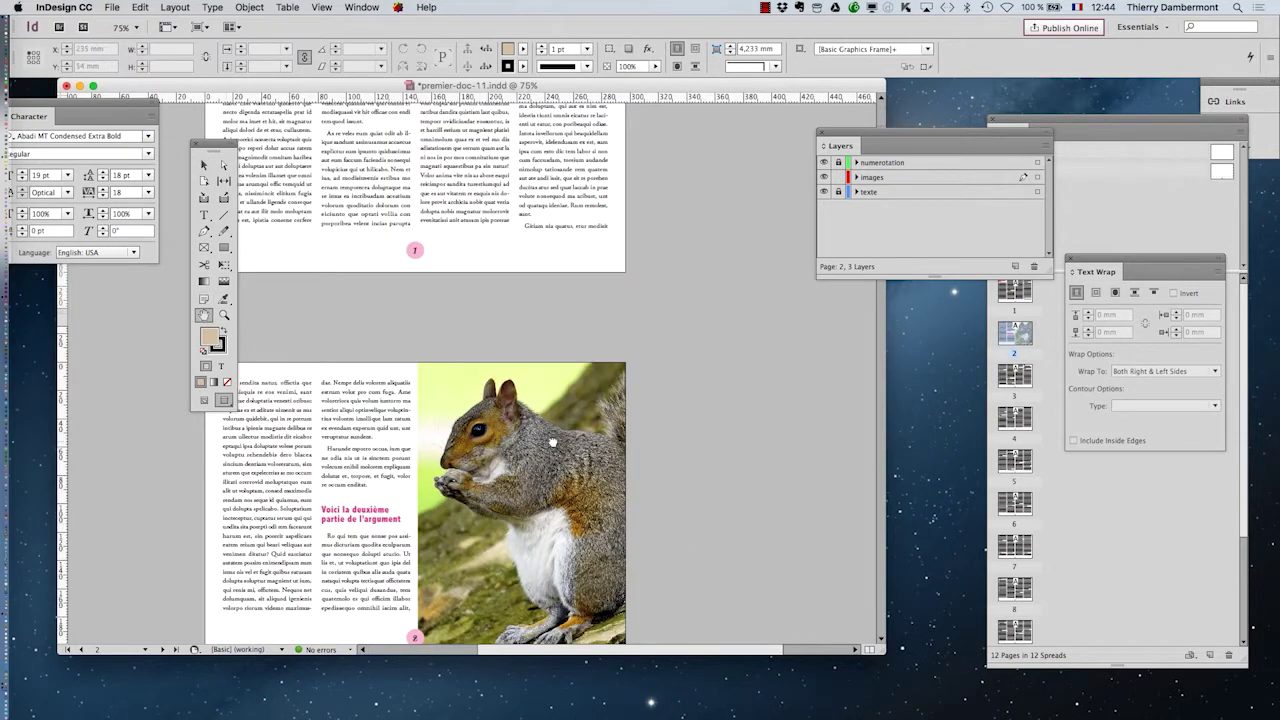
{"action": "scroll", "coordinate": [552, 442], "scroll_direction": "down", "scroll_amount": 5}
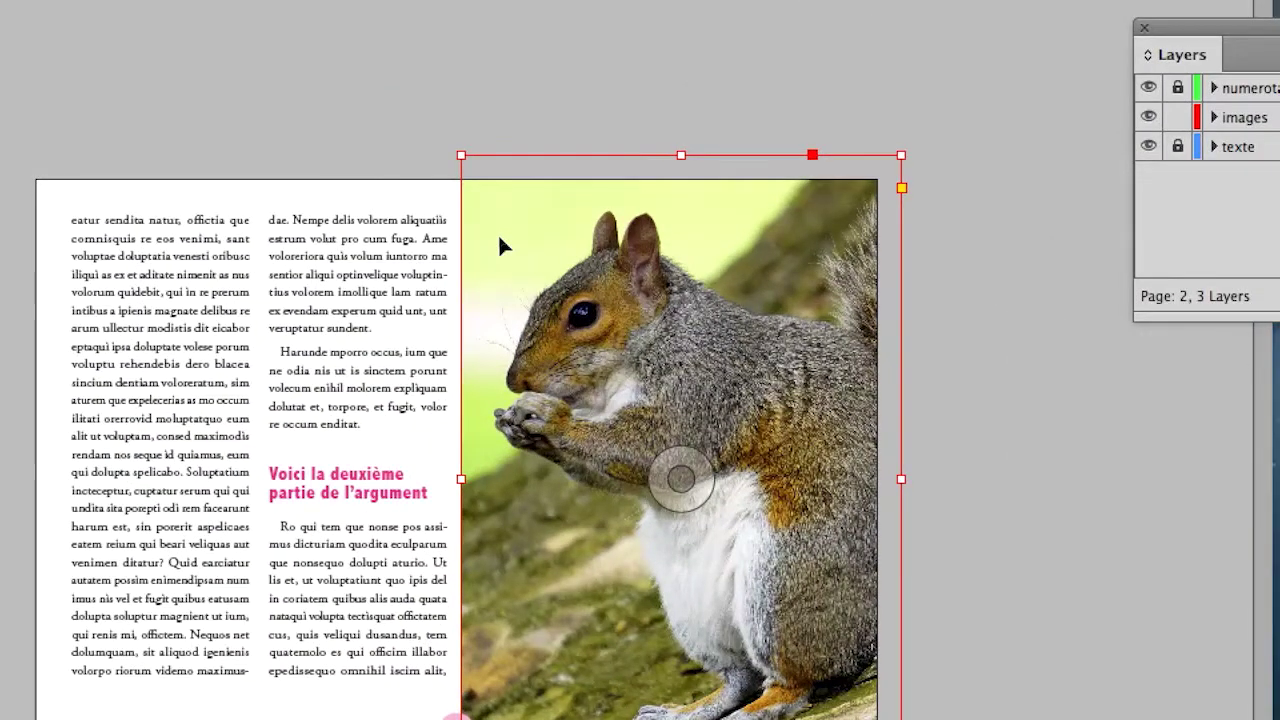
{"action": "left_click_drag", "start_coordinate": [502, 241], "coordinate": [566, 248]}
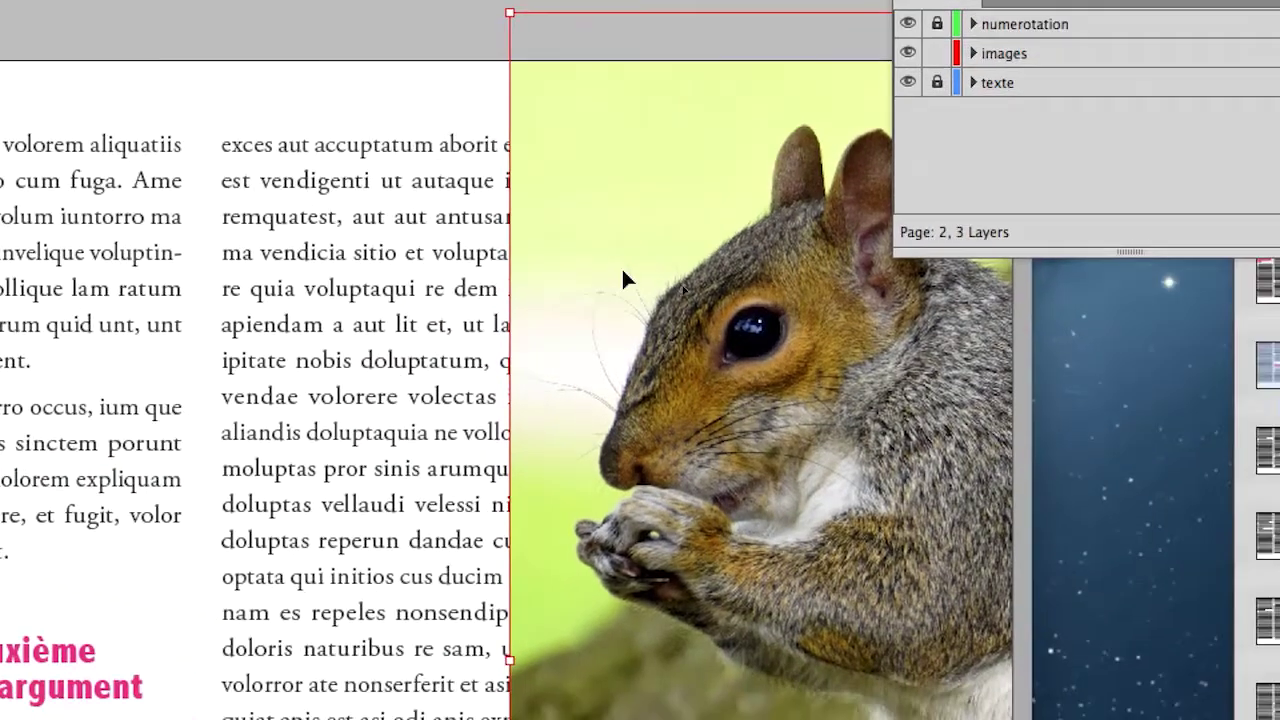
{"action": "left_click_drag", "start_coordinate": [879, 337], "coordinate": [636, 337]}
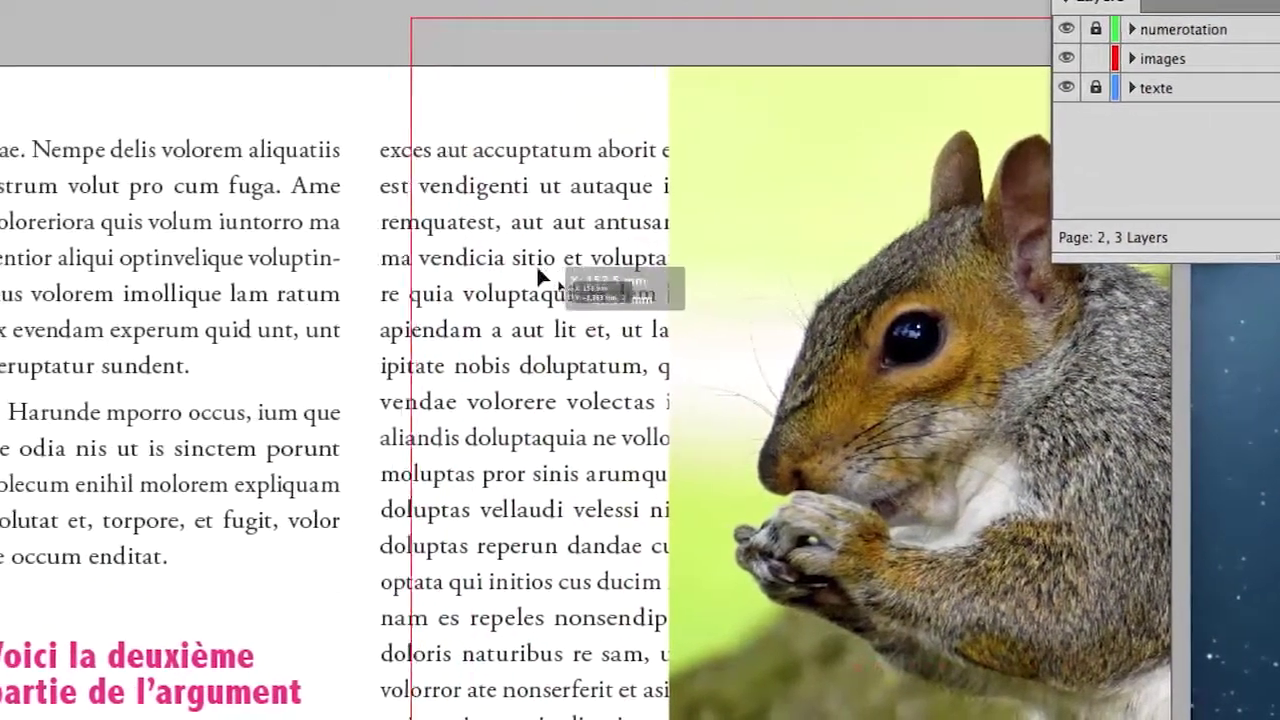
{"action": "left_click_drag", "start_coordinate": [537, 269], "coordinate": [505, 274]}
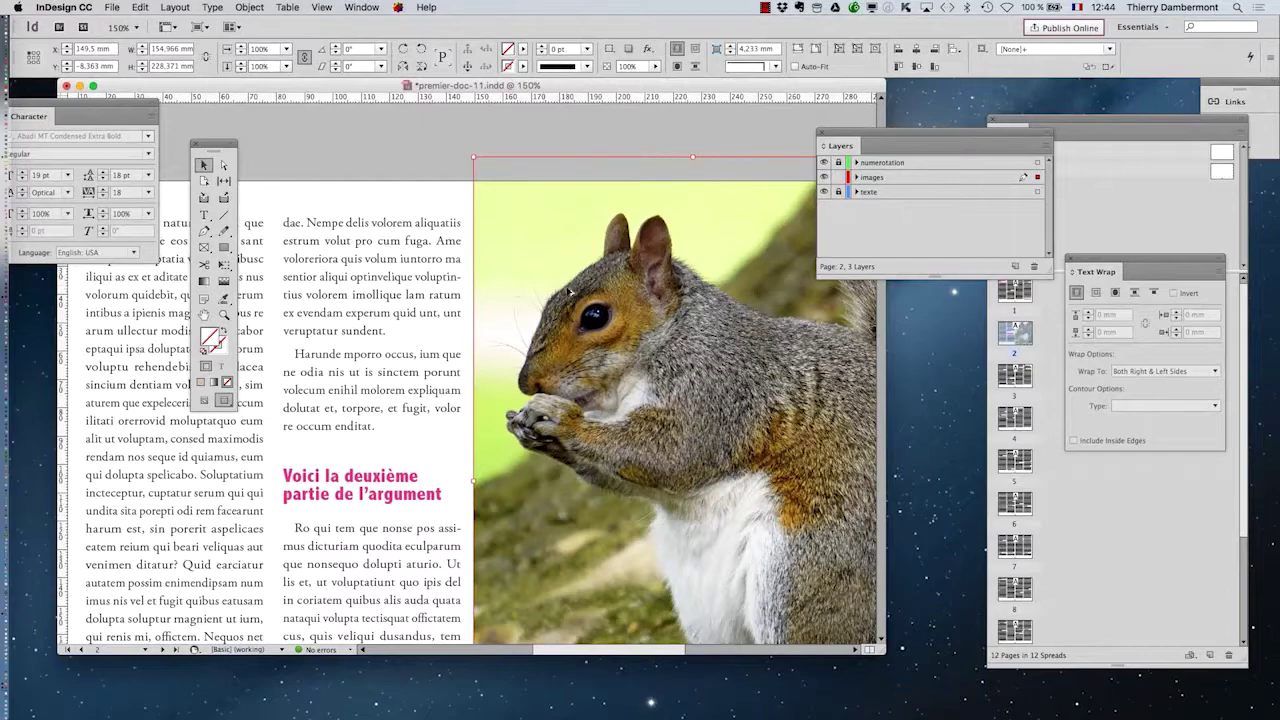
Apply a text wrap around the bounding box of the squirrel photo on page 2.
{"action": "key", "text": "super+1"}
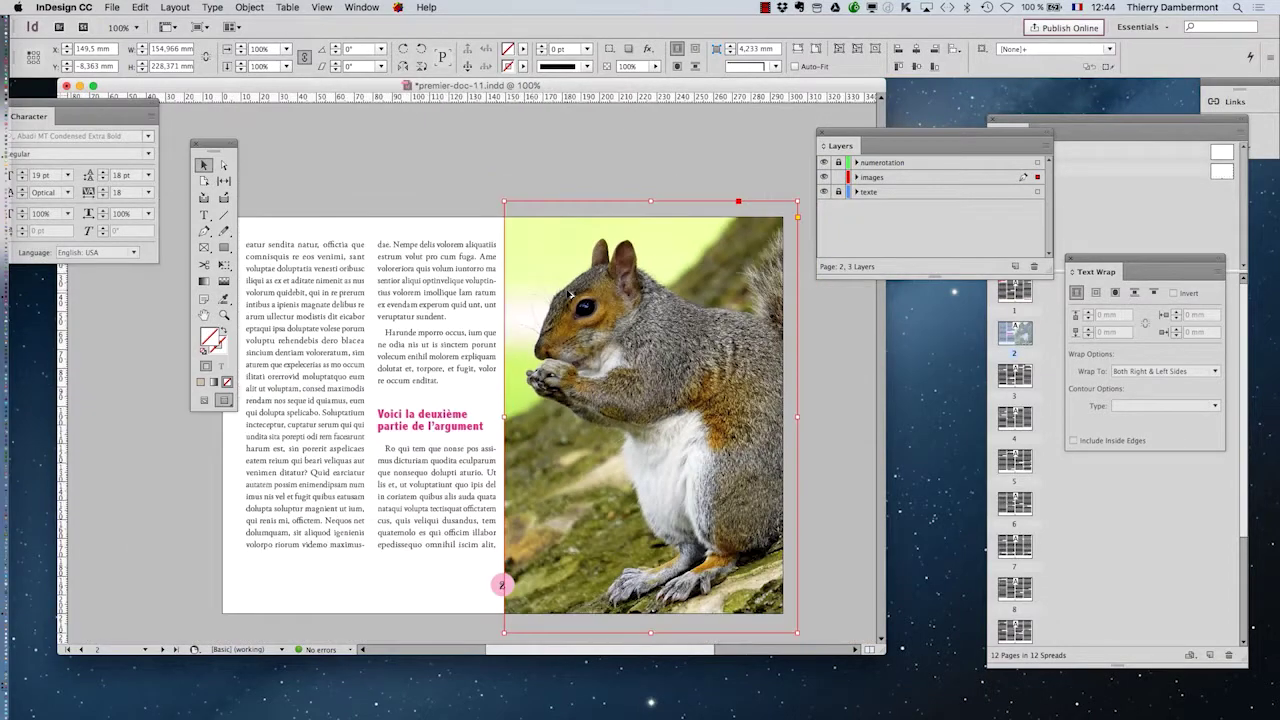
{"action": "left_click", "coordinate": [351, 7]}
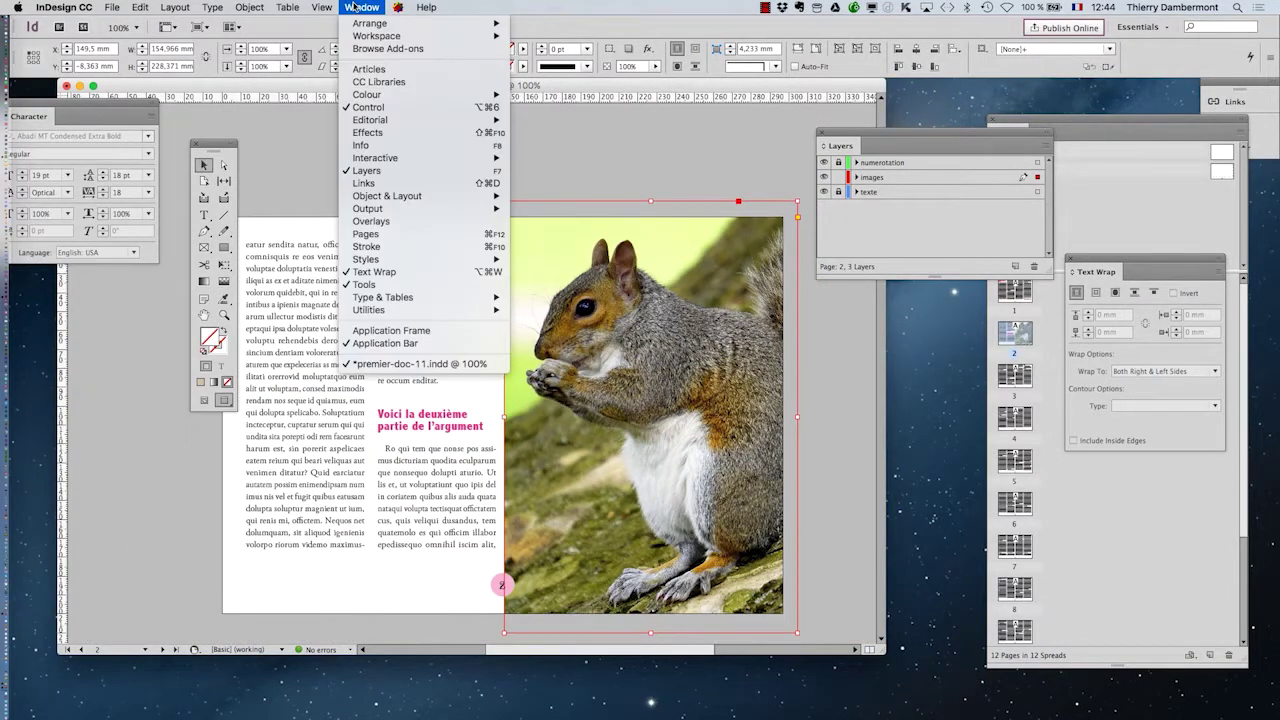
{"action": "left_click", "coordinate": [395, 272]}
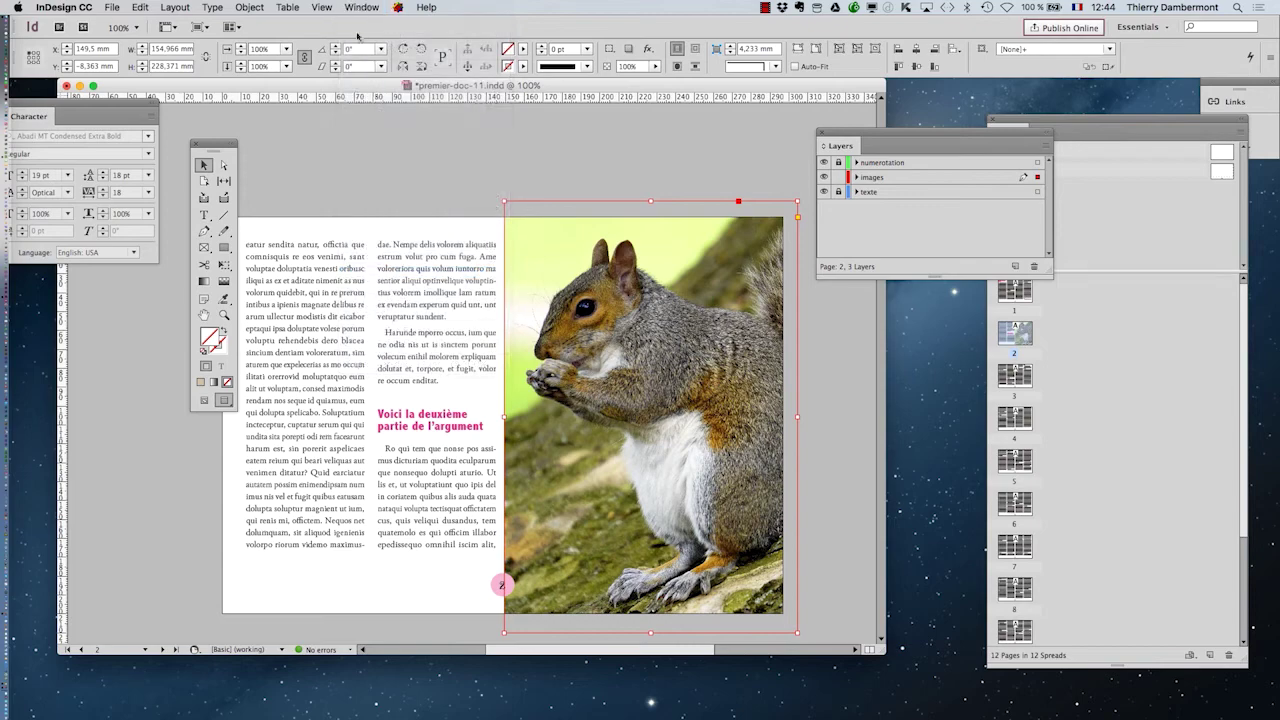
{"action": "left_click", "coordinate": [362, 7]}
{"action": "left_click", "coordinate": [1220, 355]}
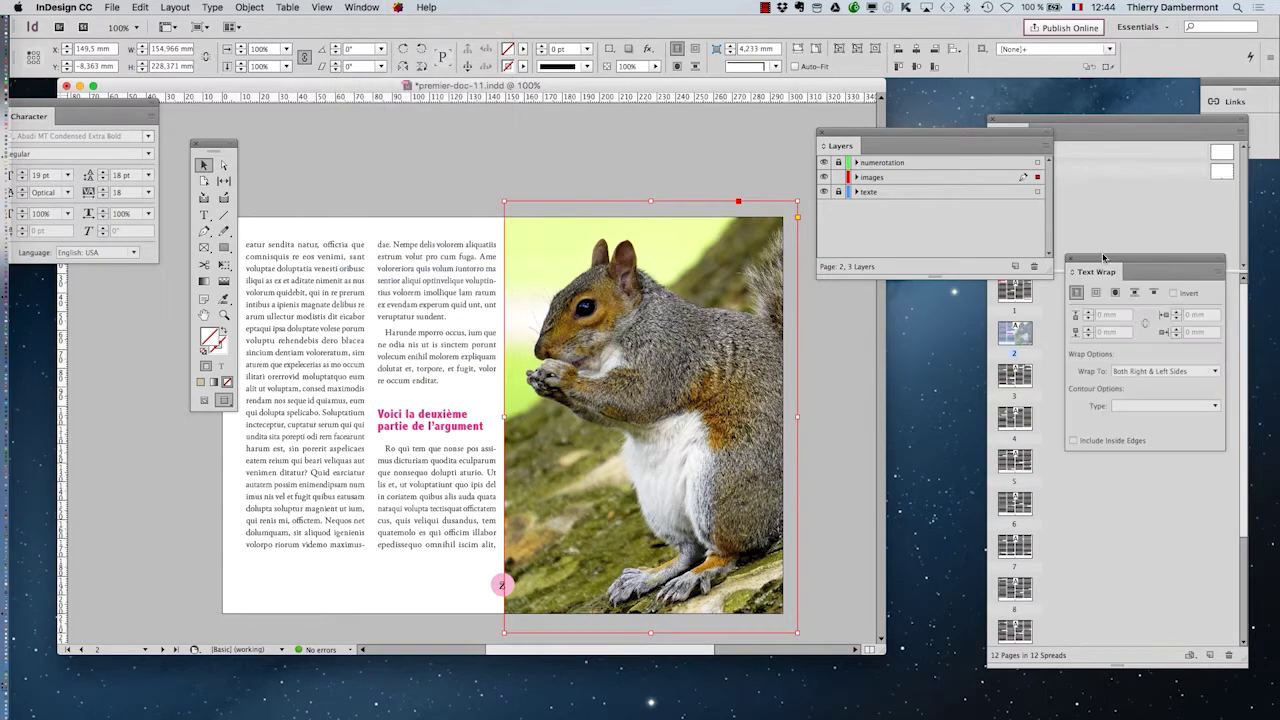
{"action": "left_click_drag", "start_coordinate": [1104, 258], "coordinate": [707, 271]}
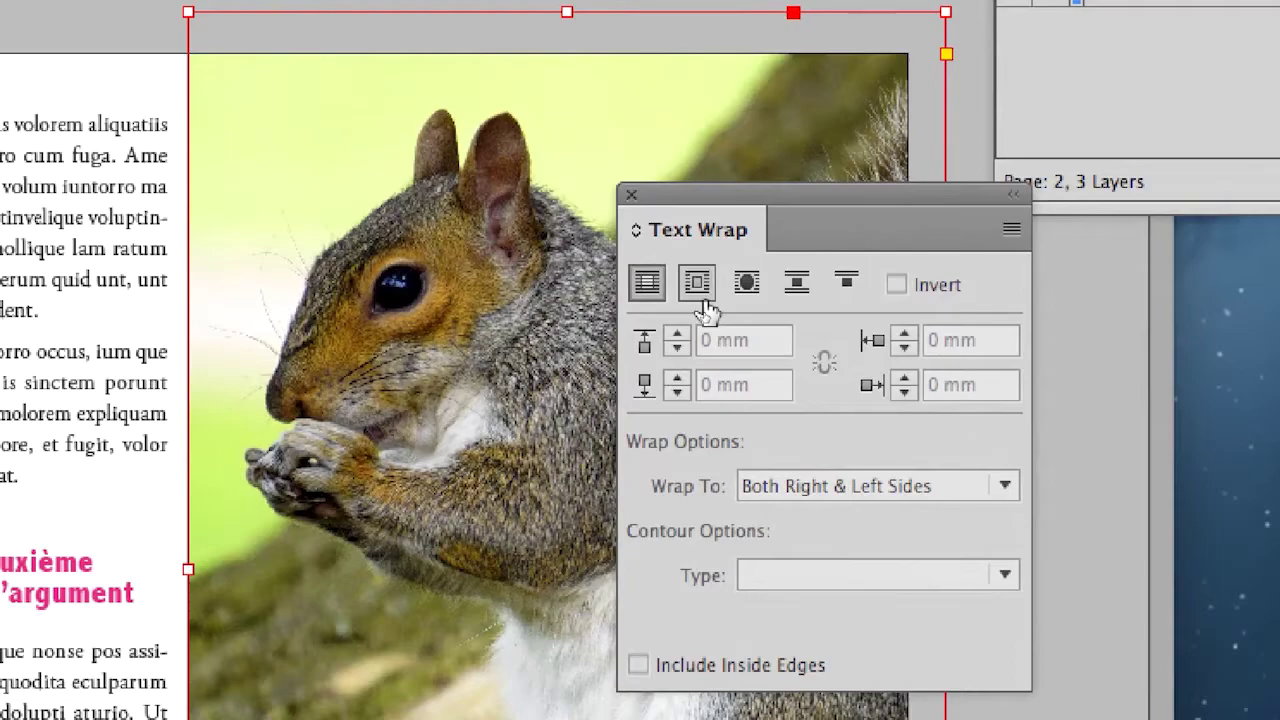
{"action": "left_click", "coordinate": [704, 303]}
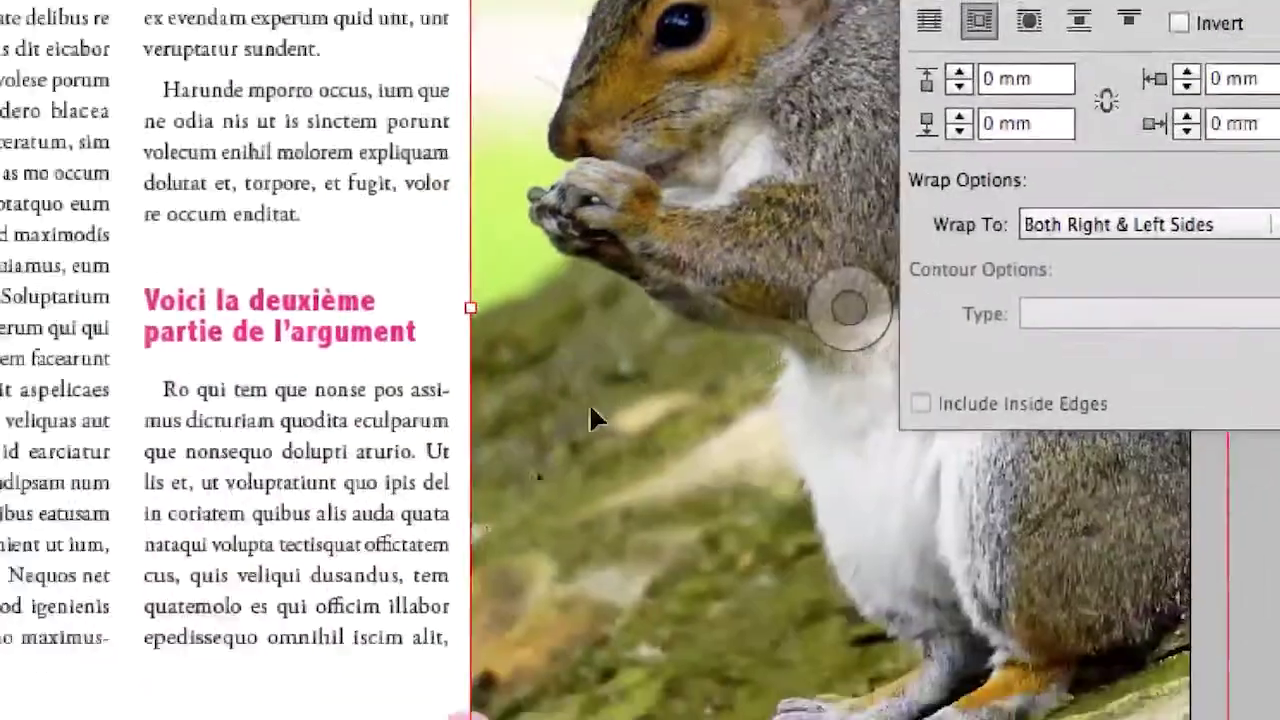
Check how the text flows from page 2 to page 3, moving the layers list and Text Wrap settings clear of the pages.
{"action": "key", "text": "super+minus"}
{"action": "key", "text": "super+minus"}
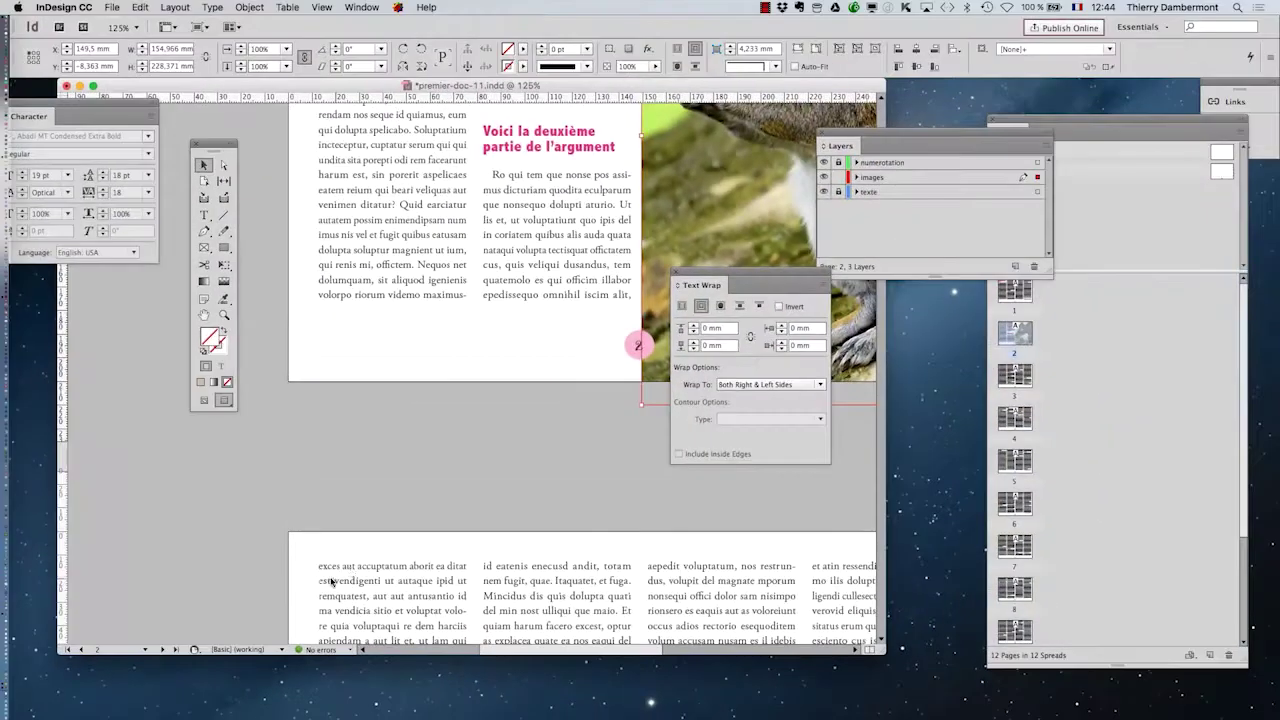
{"action": "key", "text": "super+minus"}
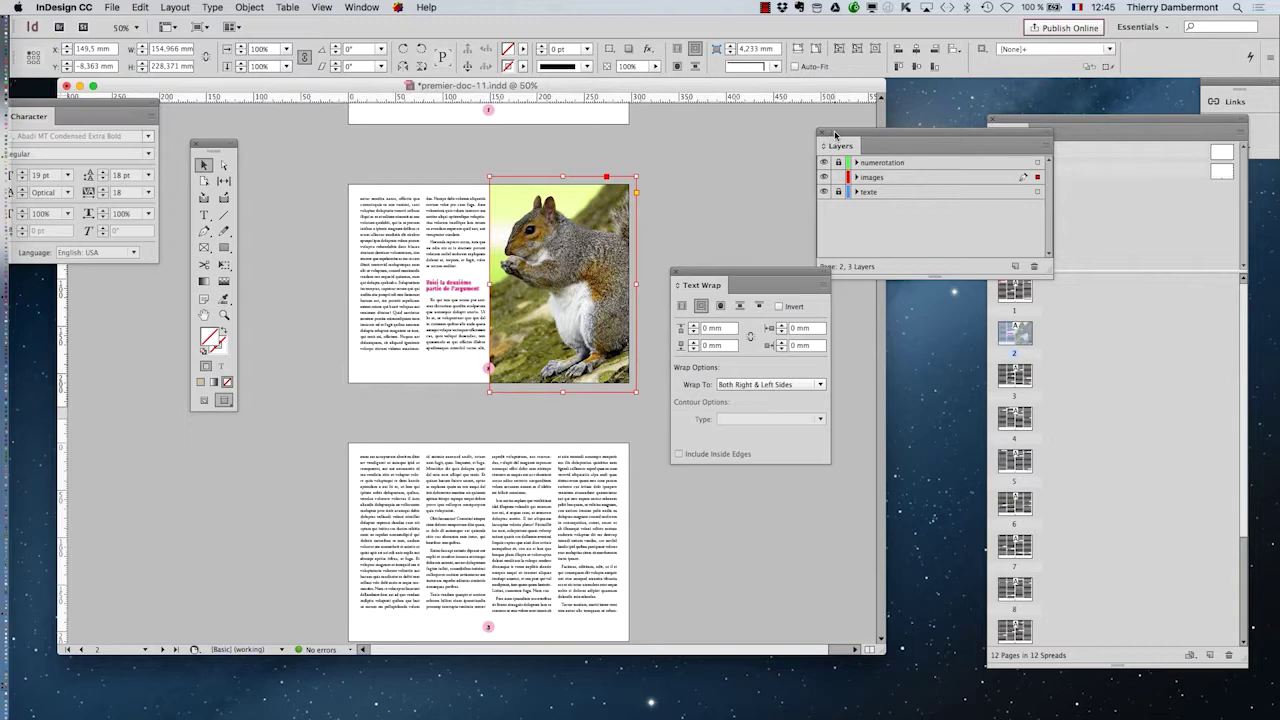
{"action": "left_click_drag", "start_coordinate": [835, 133], "coordinate": [931, 132]}
{"action": "left_click_drag", "start_coordinate": [707, 276], "coordinate": [880, 265]}
{"action": "left_click", "coordinate": [706, 329]}
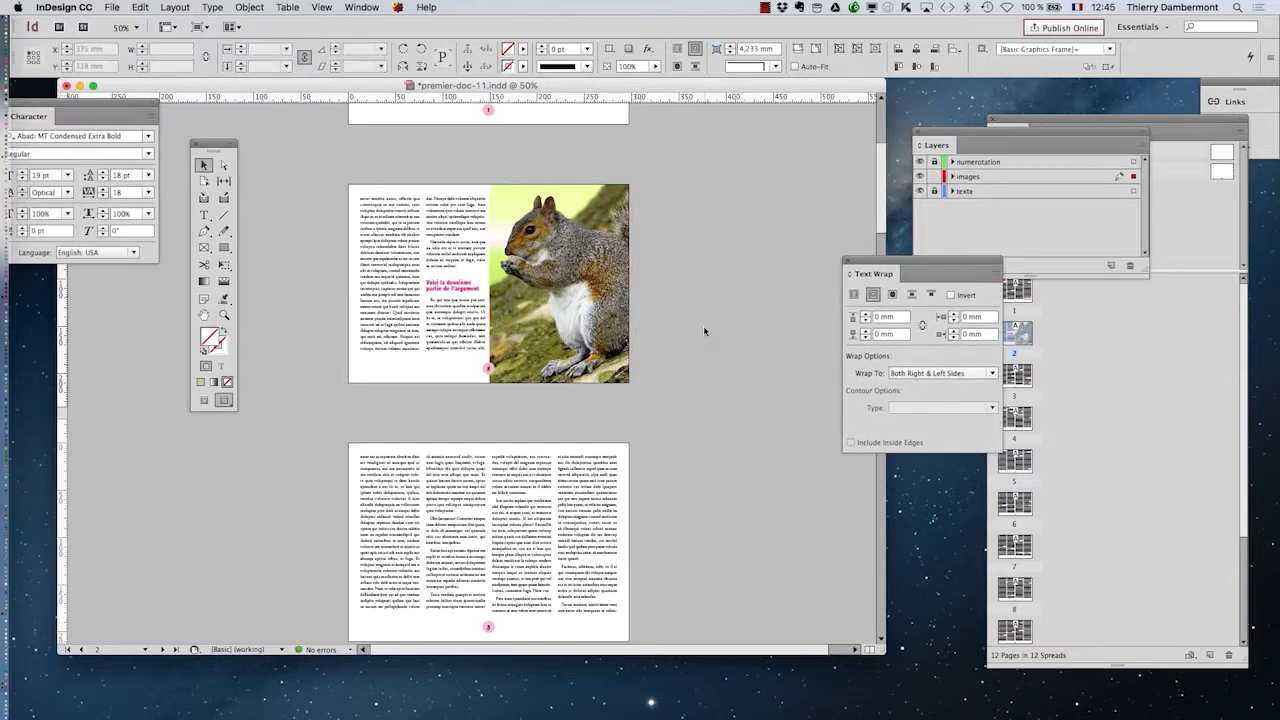
{"action": "scroll", "coordinate": [650, 468], "scroll_direction": "up", "scroll_amount": 5}
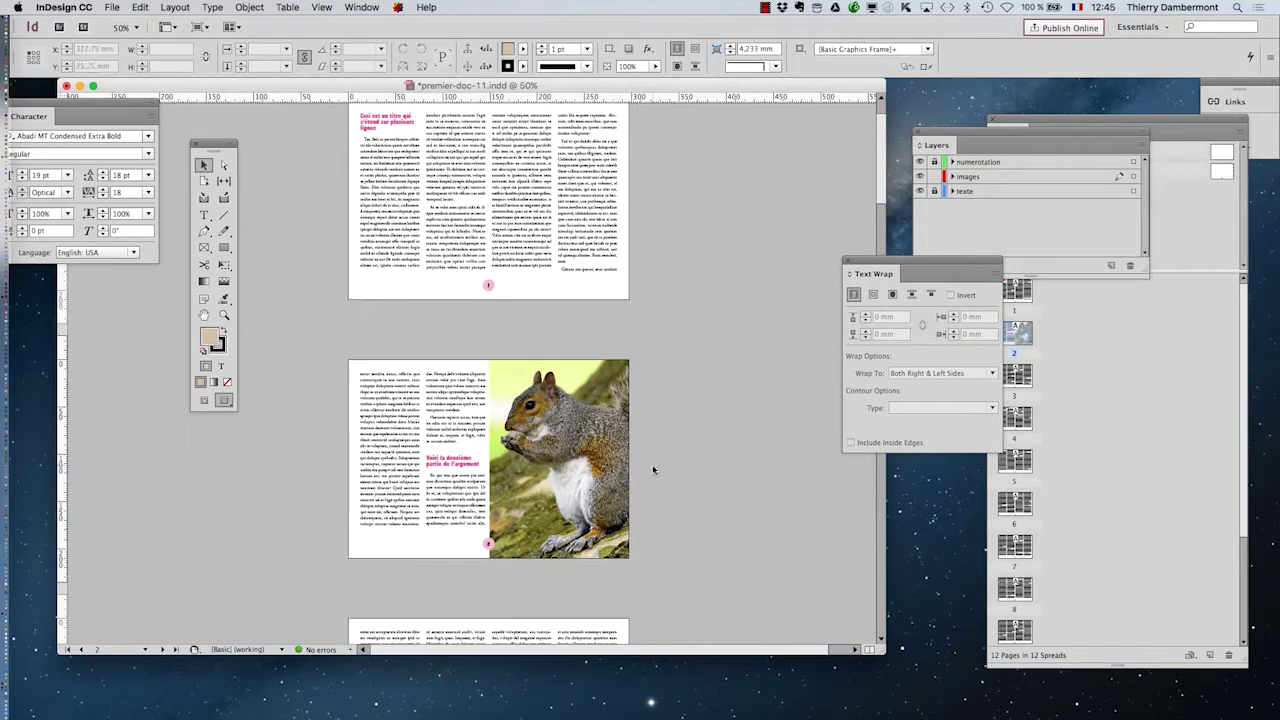
Cut the green-background squirrel photo from the pasteboard beside page 1 and paste it onto page 3.
{"action": "left_click", "coordinate": [206, 400]}
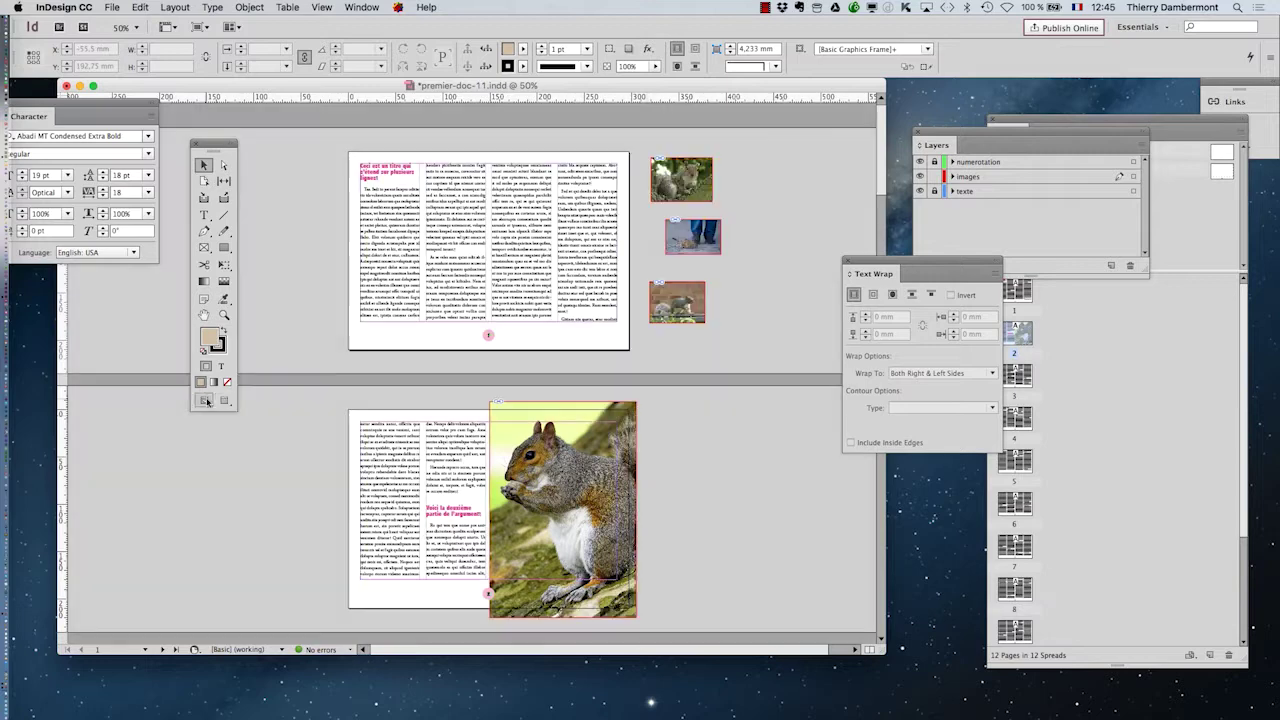
{"action": "left_click", "coordinate": [692, 178]}
{"action": "scroll", "coordinate": [692, 176], "scroll_direction": "up", "scroll_amount": 2}
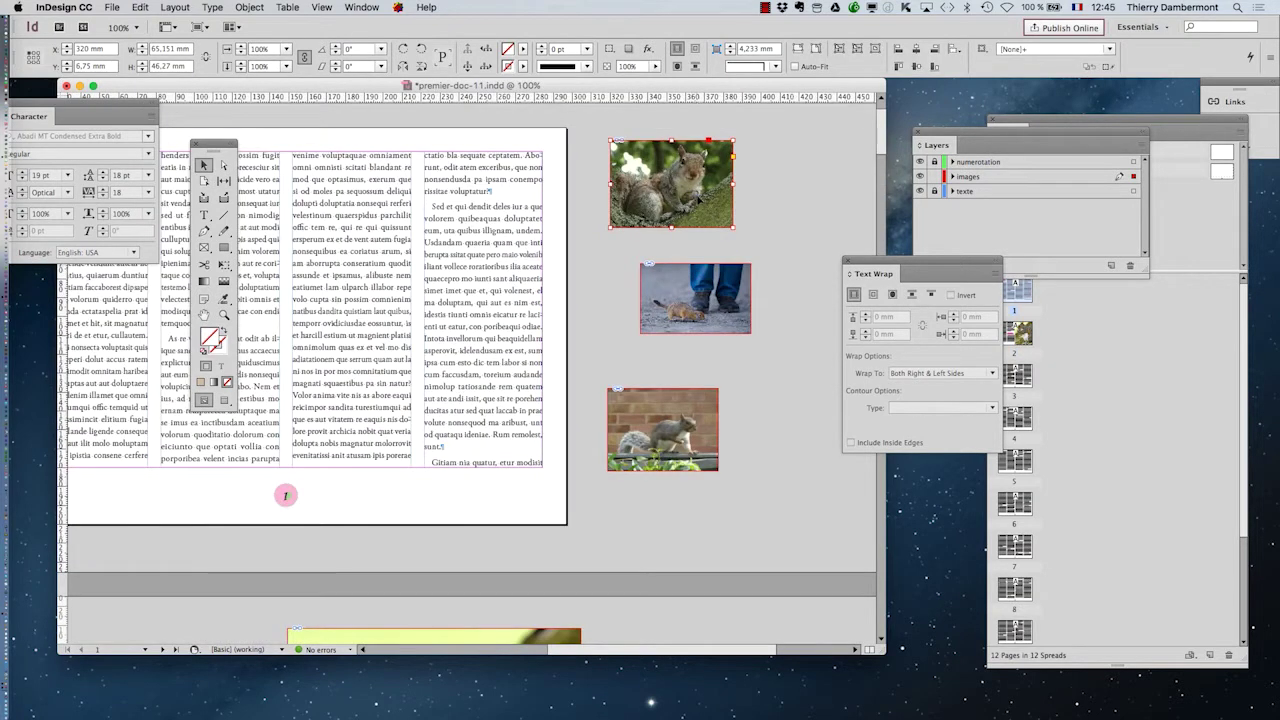
{"action": "key", "text": "Delete"}
{"action": "scroll", "coordinate": [646, 320], "scroll_direction": "down", "scroll_amount": 3}
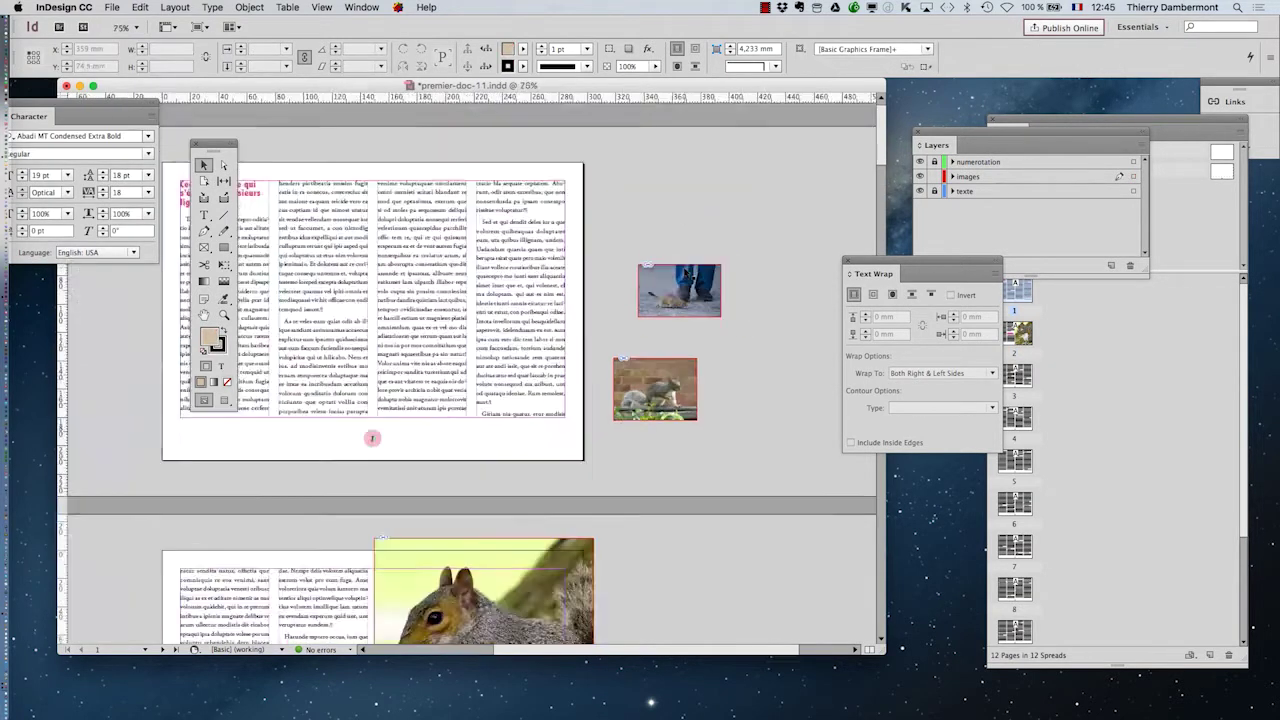
{"action": "scroll", "coordinate": [653, 476], "scroll_direction": "down", "scroll_amount": 3}
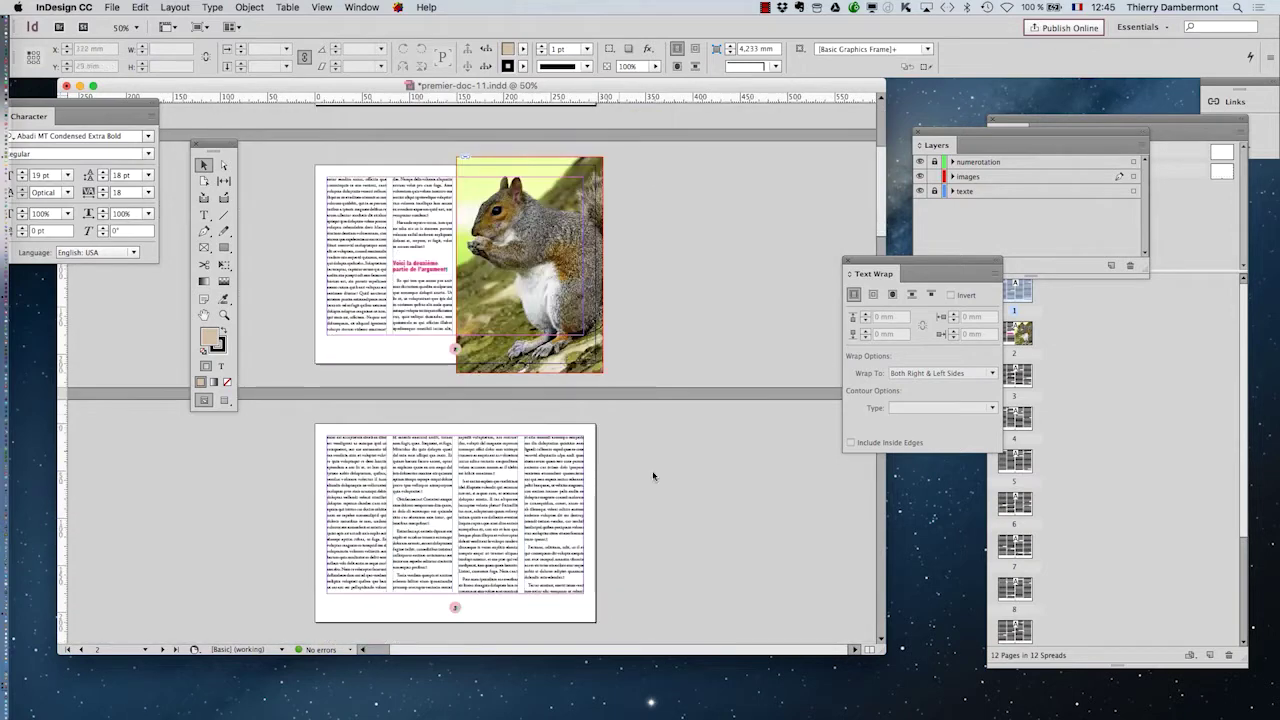
{"action": "key", "text": "ctrl+z"}
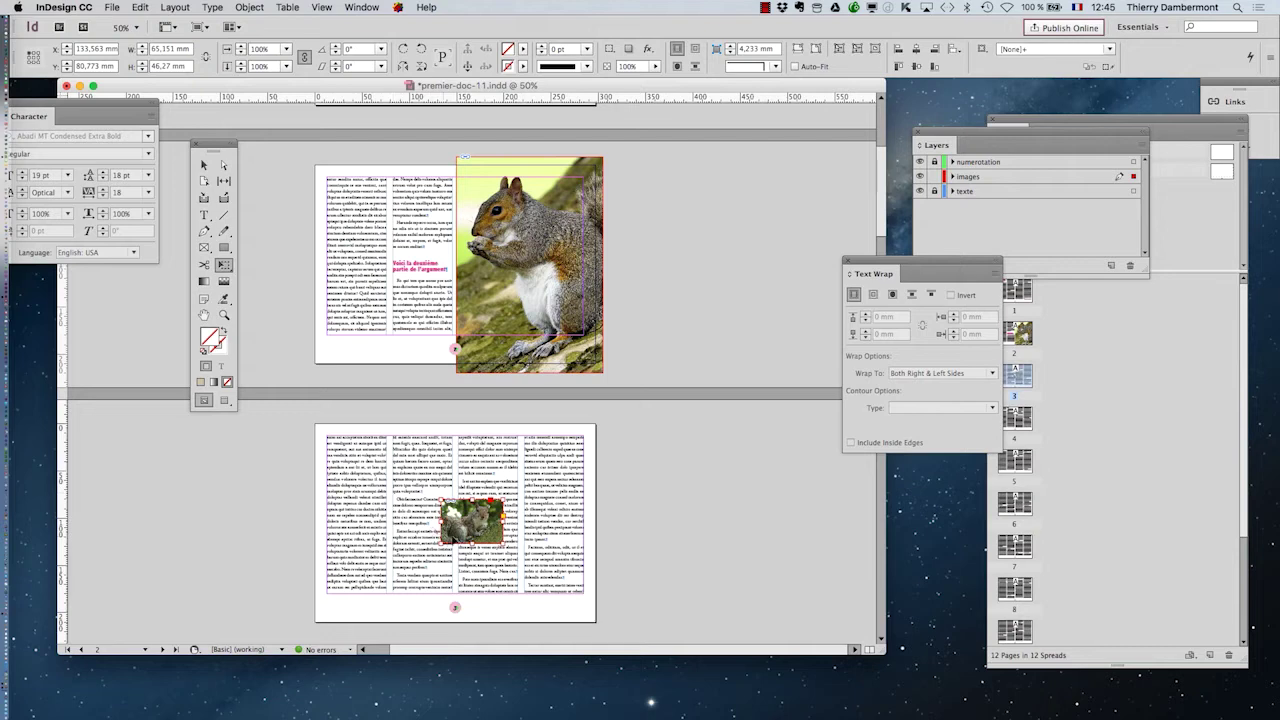
Enlarge the squirrel photo to about 336 × 239 mm, position it over all of page 3 past its edges, and preview the layout.
{"action": "left_click_drag", "start_coordinate": [440, 498], "coordinate": [308, 405]}
{"action": "left_click_drag", "start_coordinate": [501, 545], "coordinate": [627, 631]}
{"action": "left_click_drag", "start_coordinate": [557, 549], "coordinate": [551, 558]}
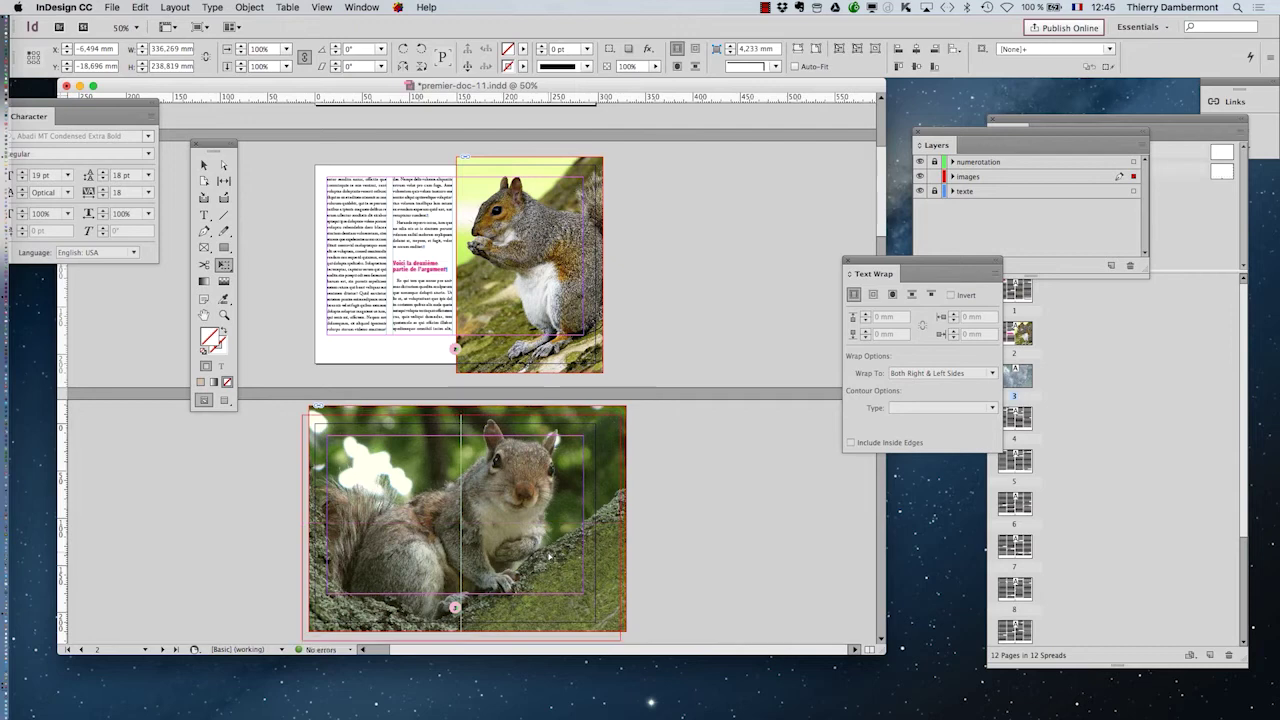
{"action": "left_click", "coordinate": [228, 401]}
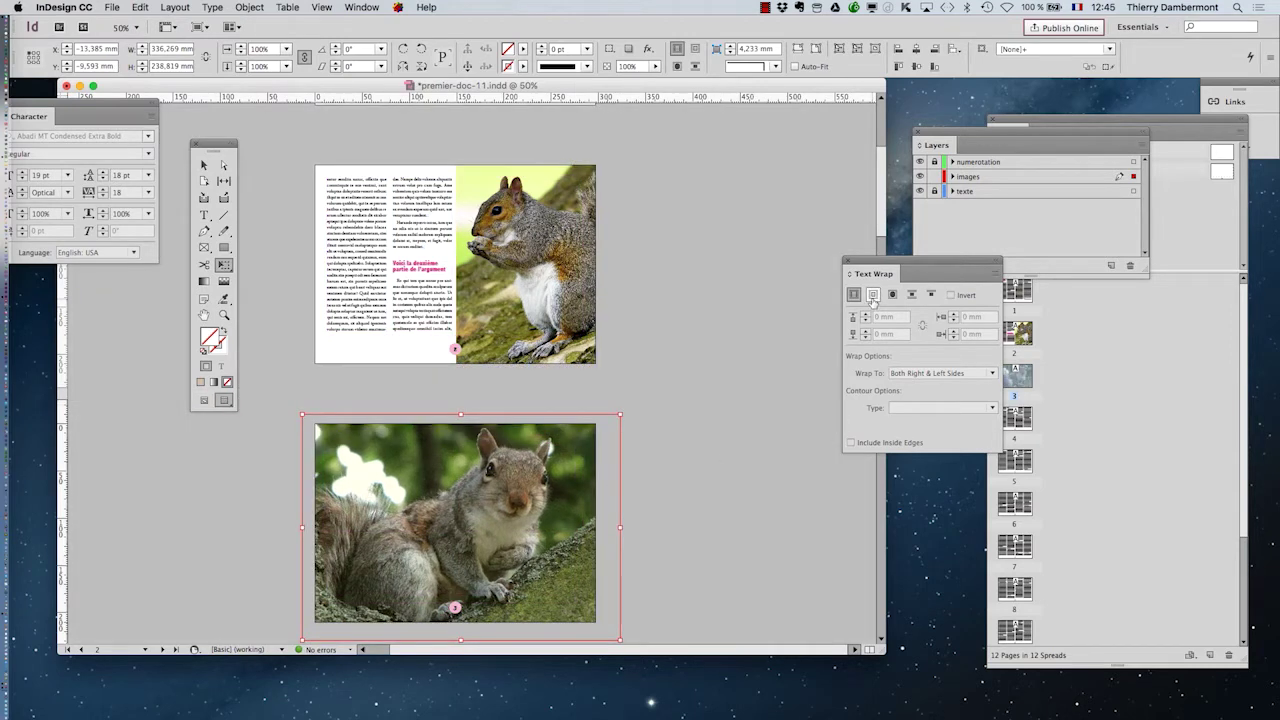
Apply a bounding-box text wrap to the full-page squirrel photo on page 3 and check the text flow across the pages.
{"action": "left_click_drag", "start_coordinate": [878, 264], "coordinate": [667, 432]}
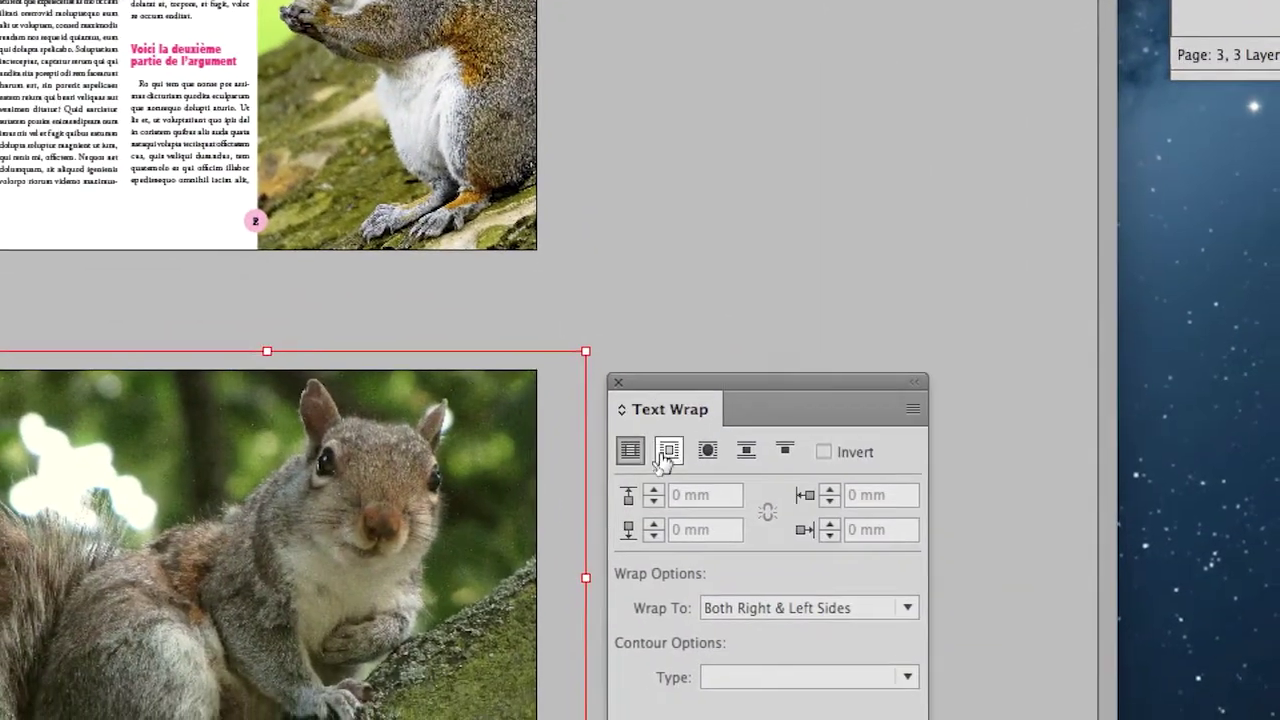
{"action": "left_click", "coordinate": [668, 452]}
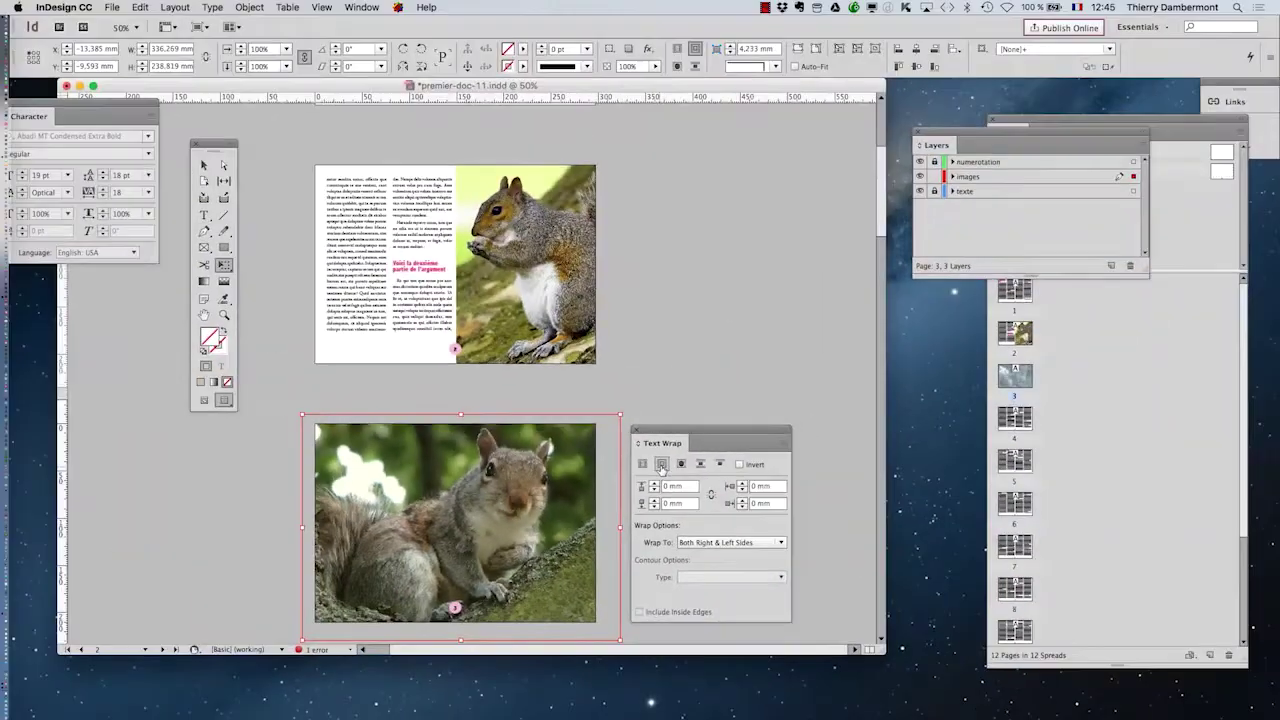
{"action": "scroll", "coordinate": [673, 395], "scroll_direction": "down", "scroll_amount": 5}
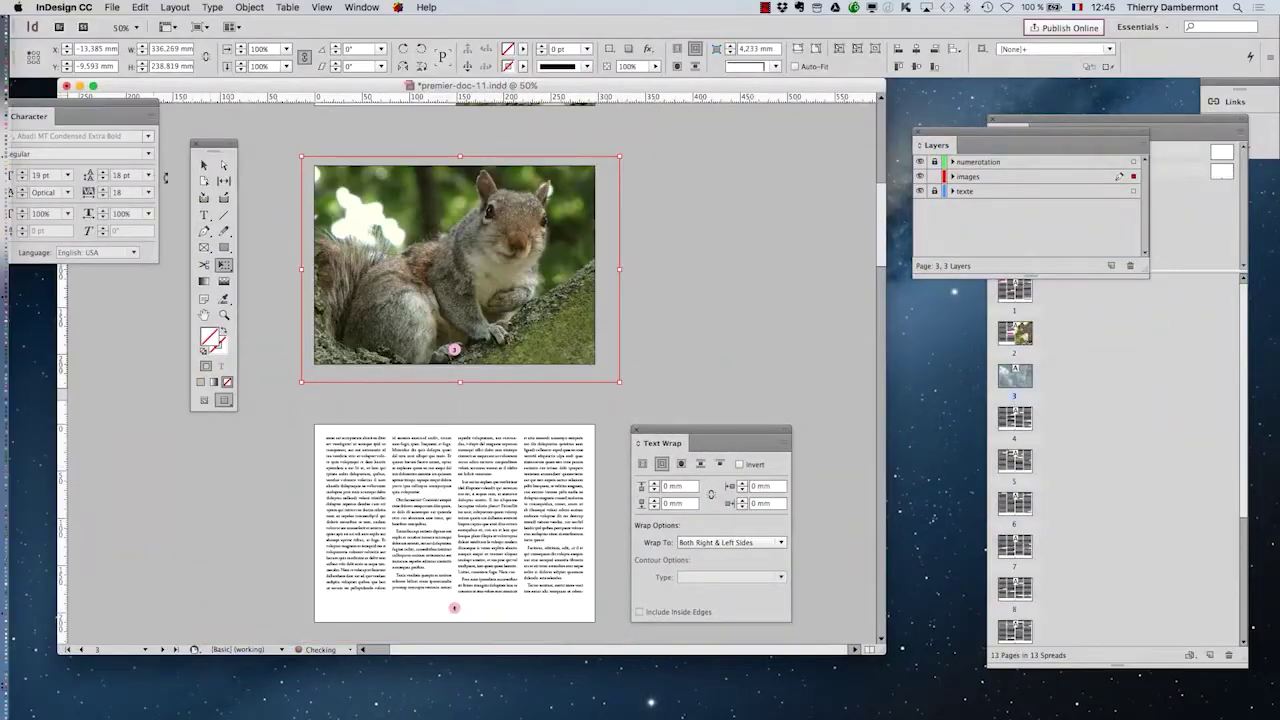
{"action": "left_click", "coordinate": [782, 318]}
{"action": "key", "text": "super+minus"}
{"action": "key", "text": "super+minus"}
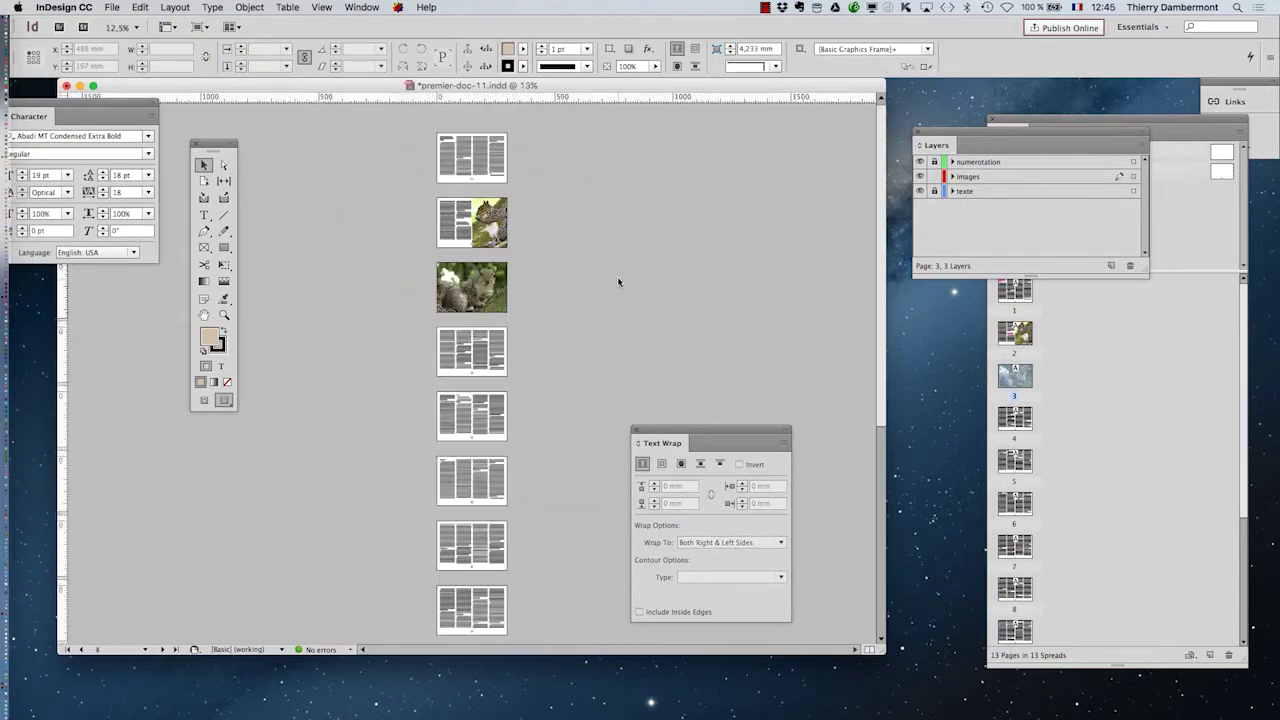
Return to the normal view and cut the brick-wall squirrel photo from the pasteboard beside page 1.
{"action": "left_click", "coordinate": [200, 402]}
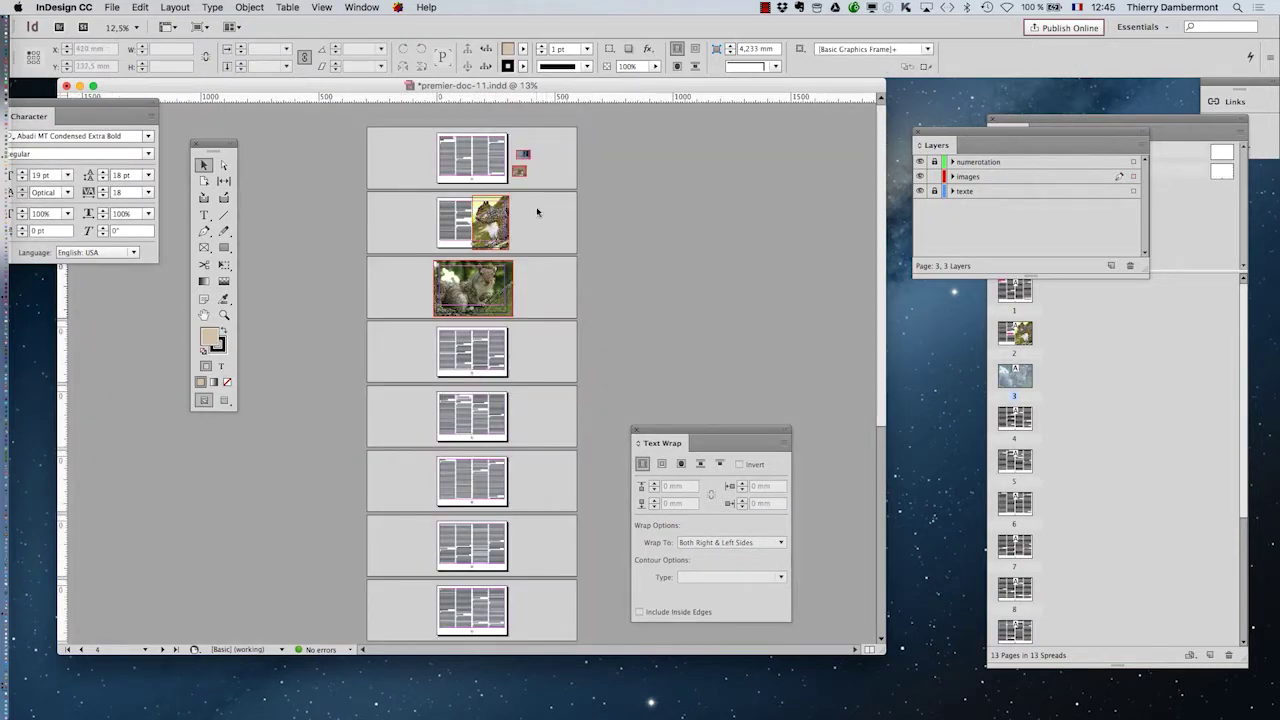
{"action": "key", "text": "super+equal"}
{"action": "key", "text": "super+equal"}
{"action": "scroll", "coordinate": [694, 237], "scroll_direction": "up", "scroll_amount": 10}
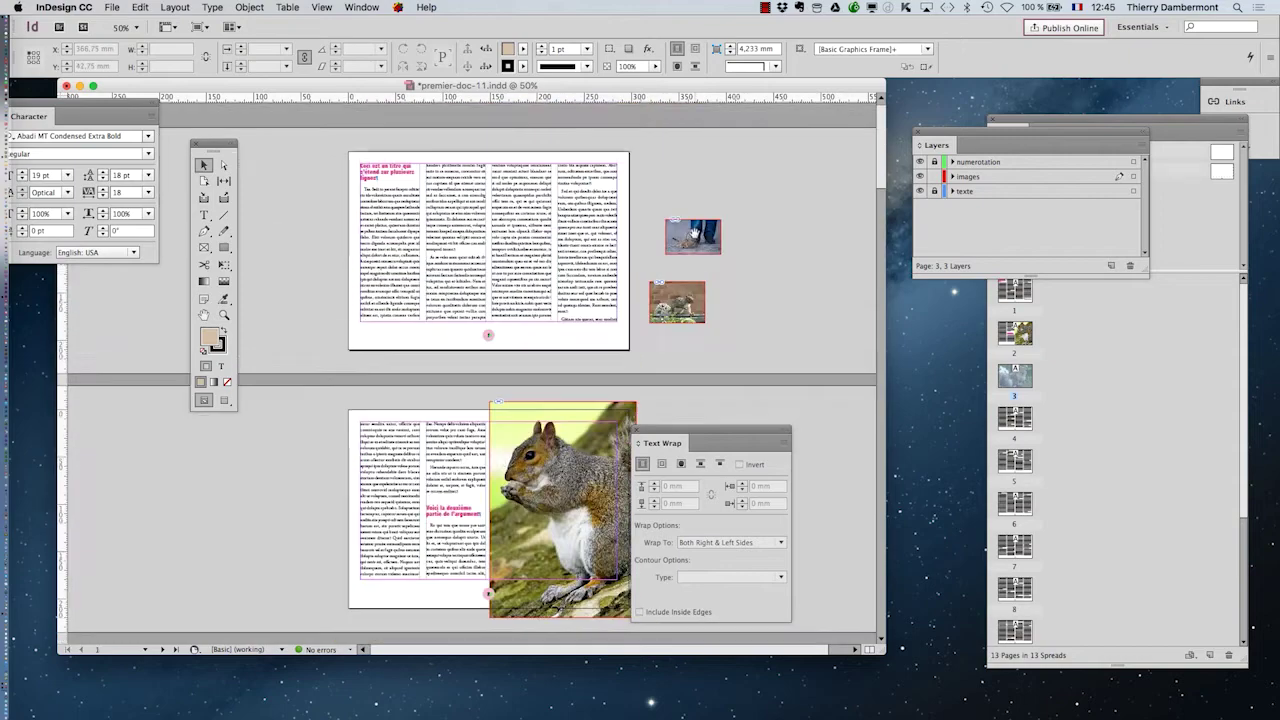
{"action": "left_click_drag", "start_coordinate": [690, 432], "coordinate": [904, 425]}
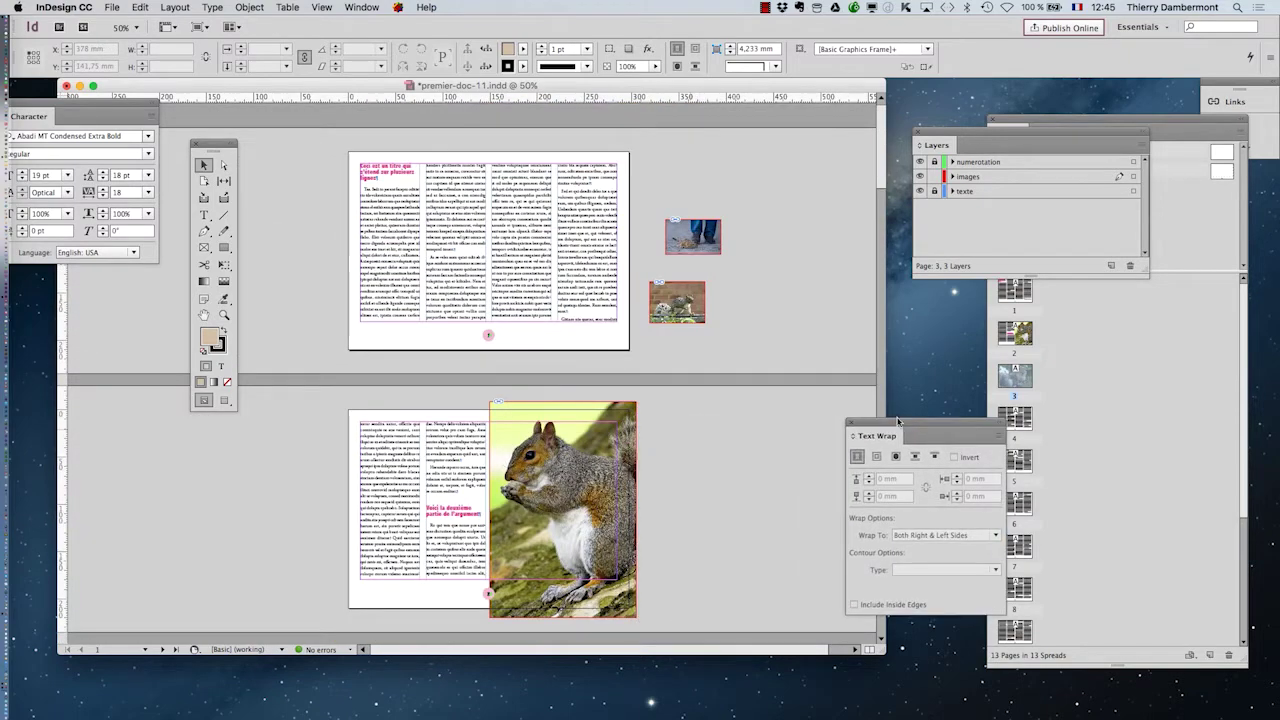
{"action": "key", "text": "super+1"}
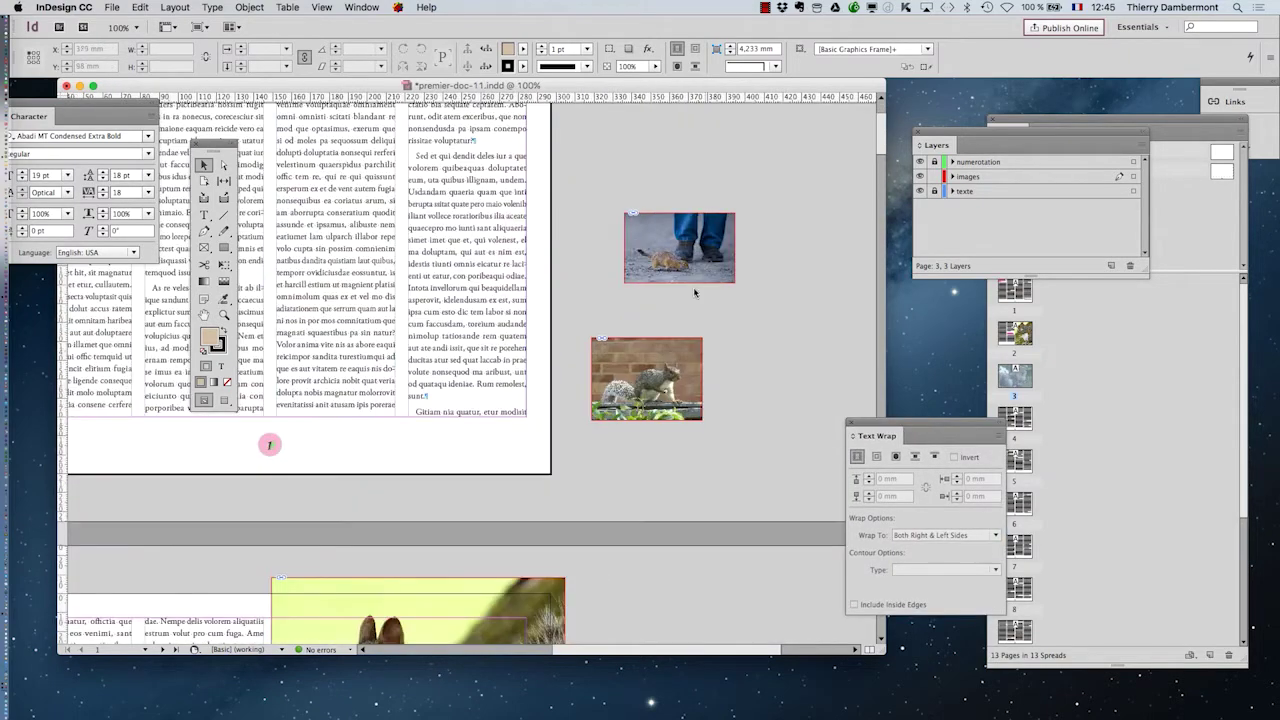
{"action": "left_click", "coordinate": [632, 358]}
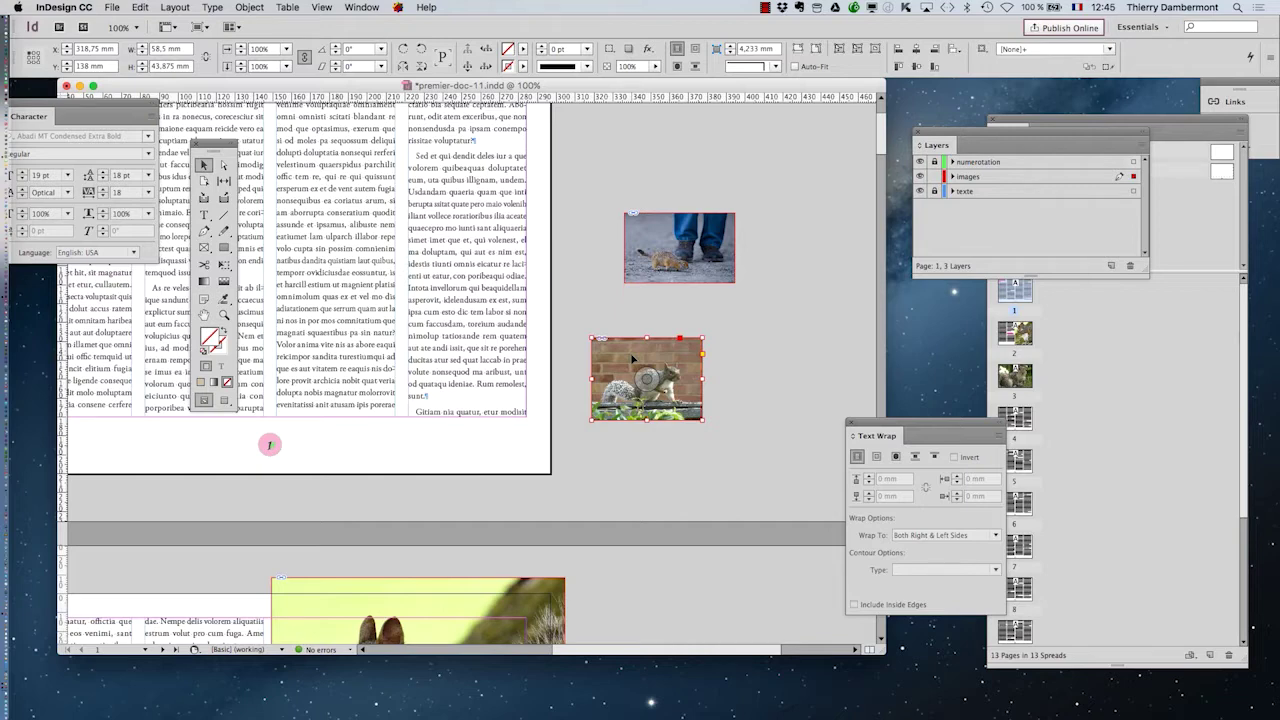
{"action": "key", "text": "Delete"}
{"action": "key", "text": "super+5"}
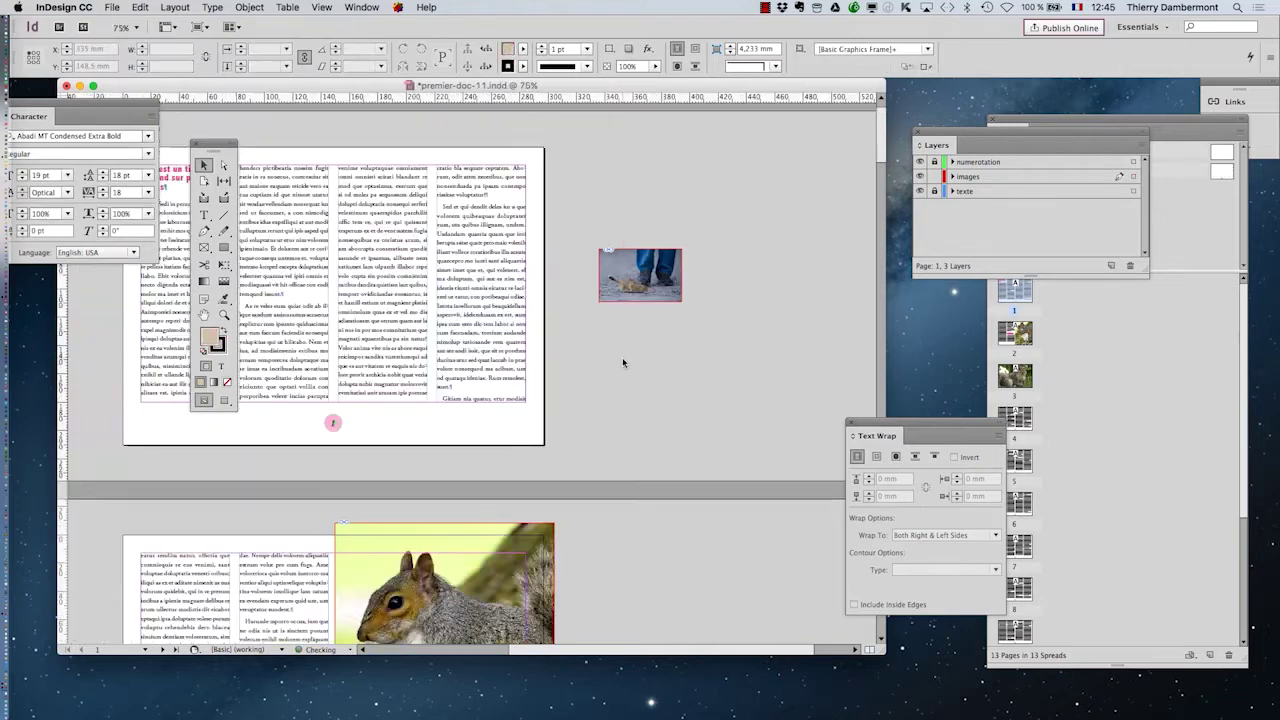
Paste the brick-wall squirrel photo onto page 4.
{"action": "left_click", "coordinate": [203, 315]}
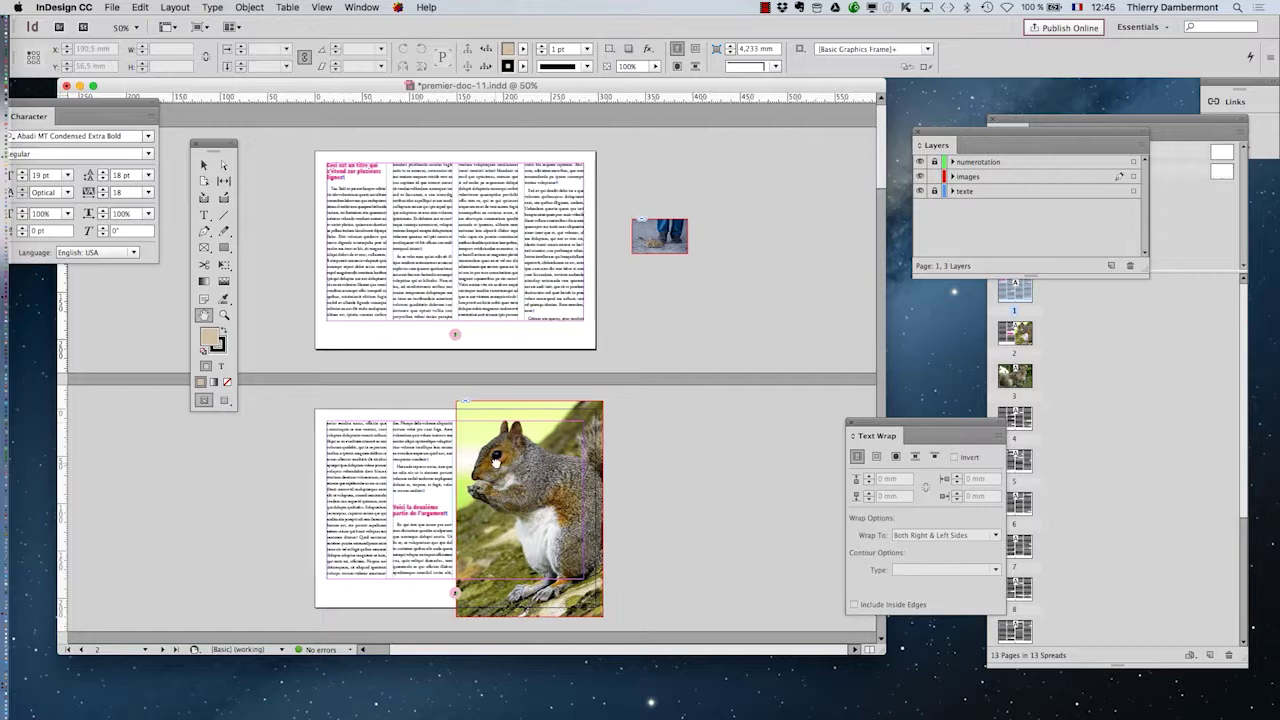
{"action": "scroll", "coordinate": [575, 368], "scroll_direction": "down", "scroll_amount": 10}
{"action": "scroll", "coordinate": [575, 368], "scroll_direction": "down", "scroll_amount": 3}
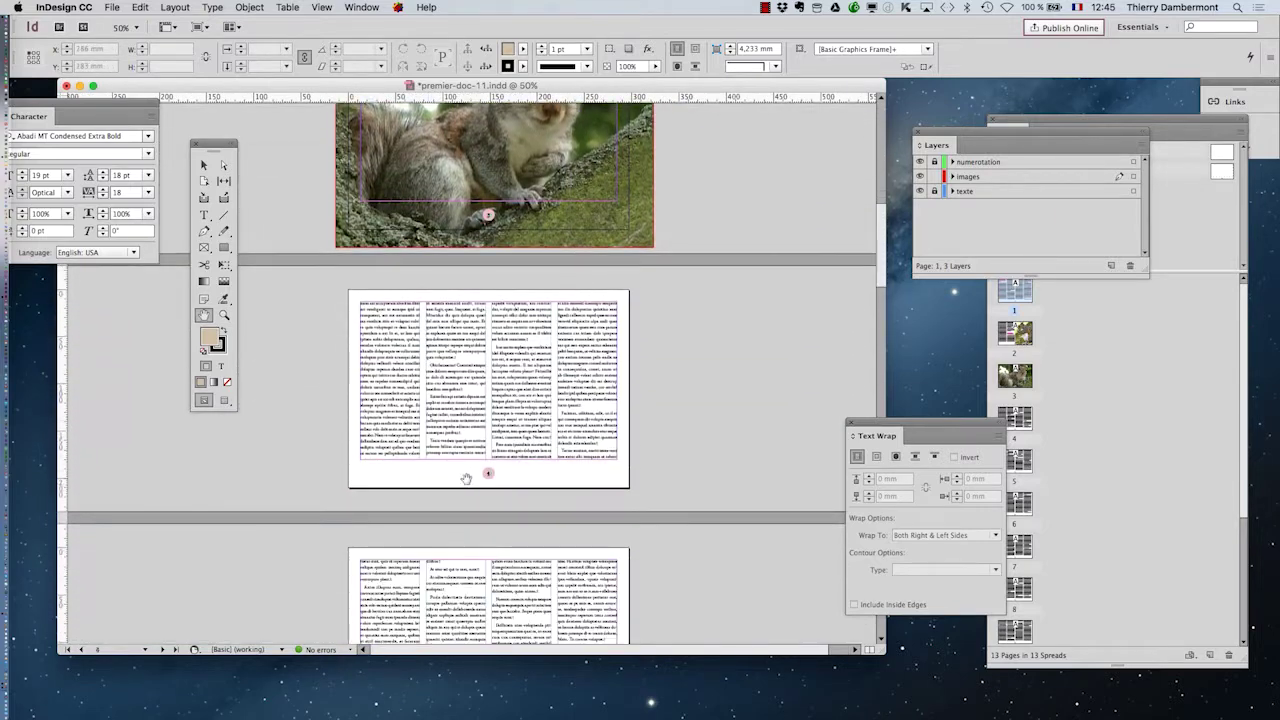
{"action": "key", "text": "super+1"}
{"action": "scroll", "coordinate": [405, 460], "scroll_direction": "down", "scroll_amount": 2}
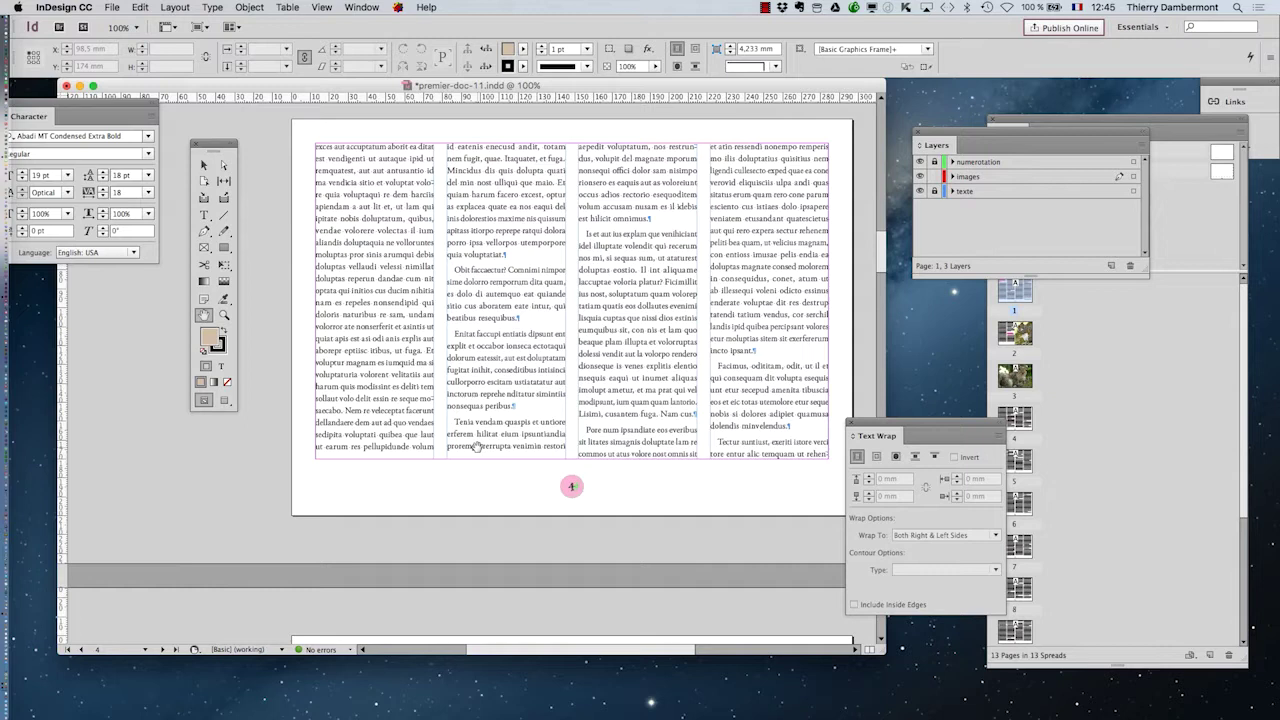
{"action": "key", "text": "v"}
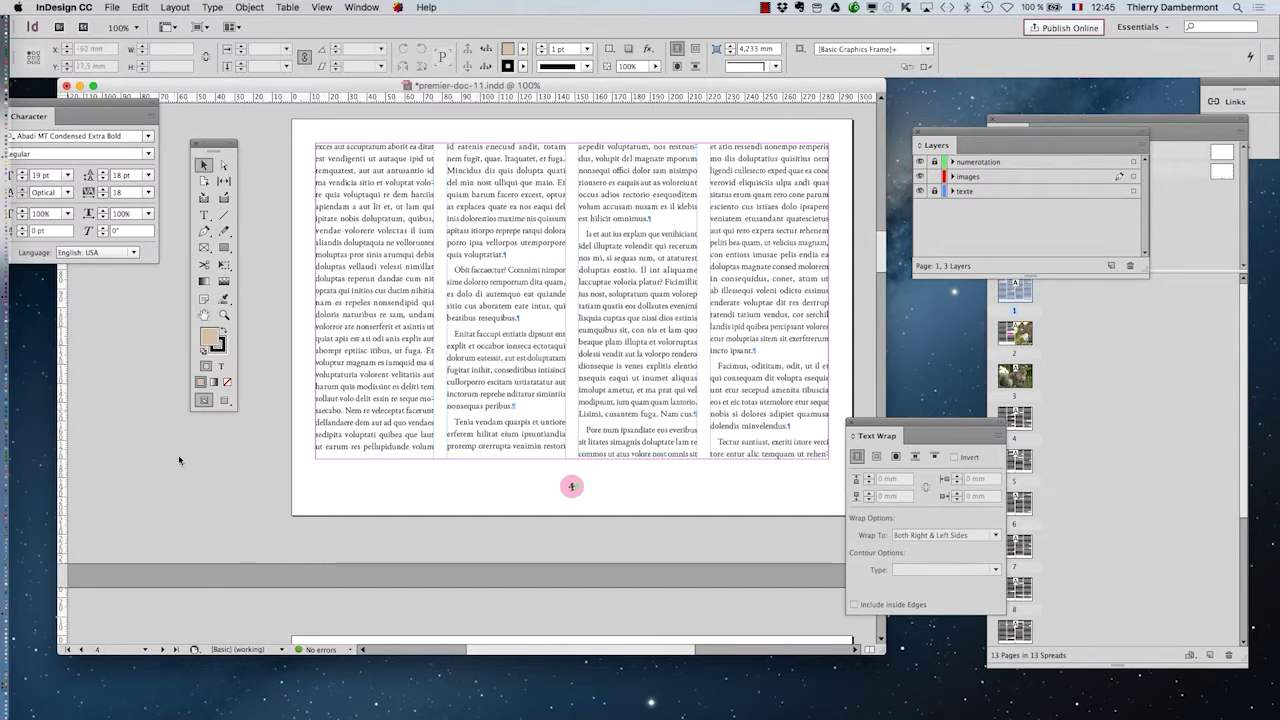
{"action": "key", "text": "super+v"}
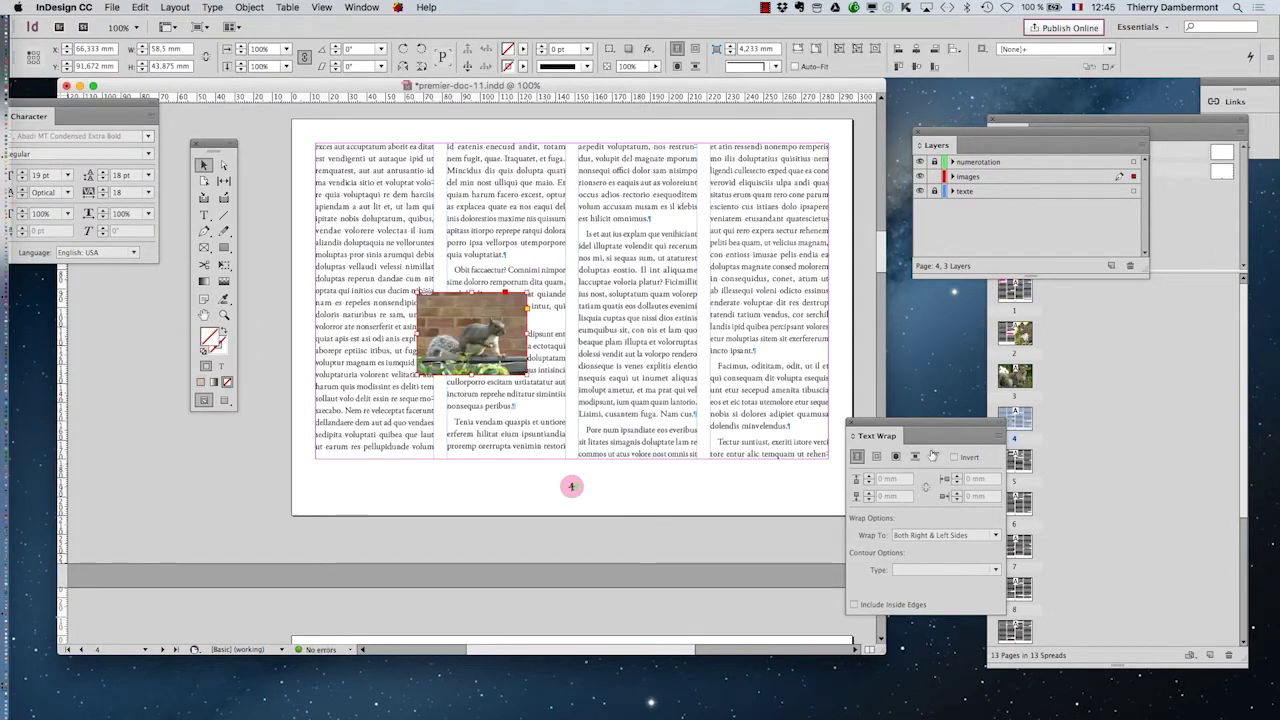
Wrap the text around the photo's bounding box with a 3 mm offset on all sides, placing the photo lower across the first two columns.
{"action": "left_click", "coordinate": [876, 456]}
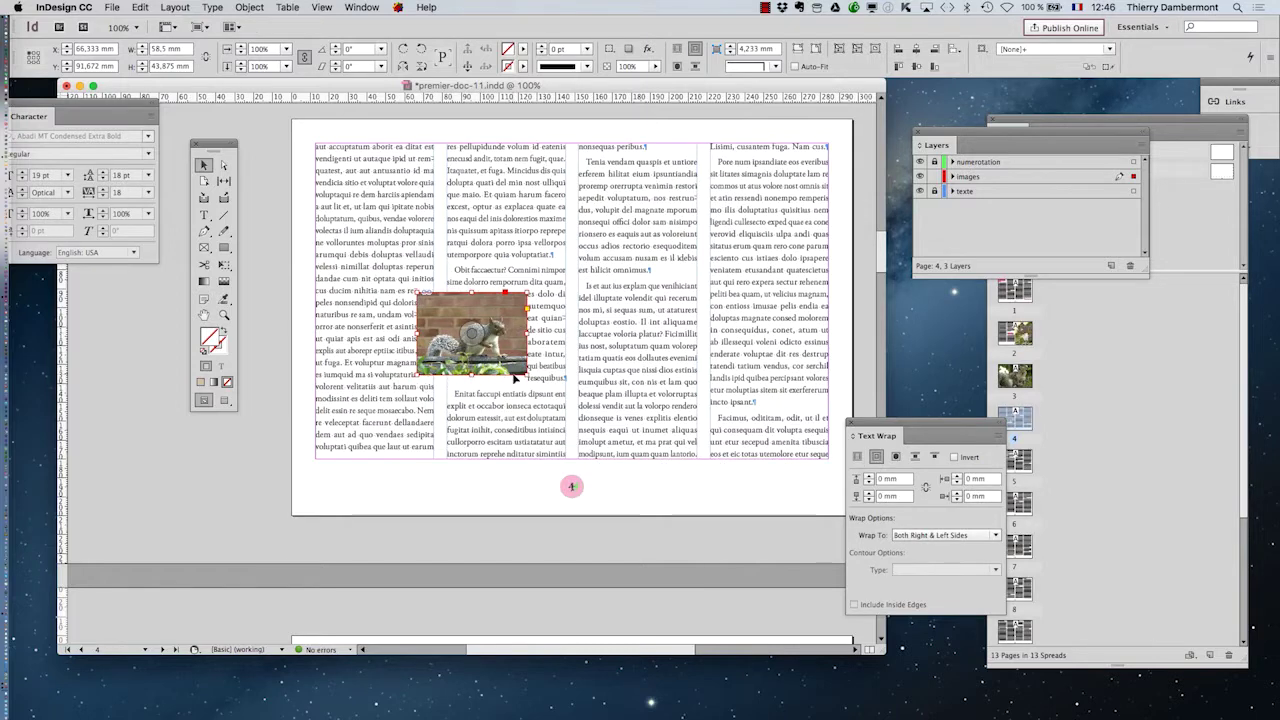
{"action": "left_click_drag", "start_coordinate": [502, 348], "coordinate": [471, 391]}
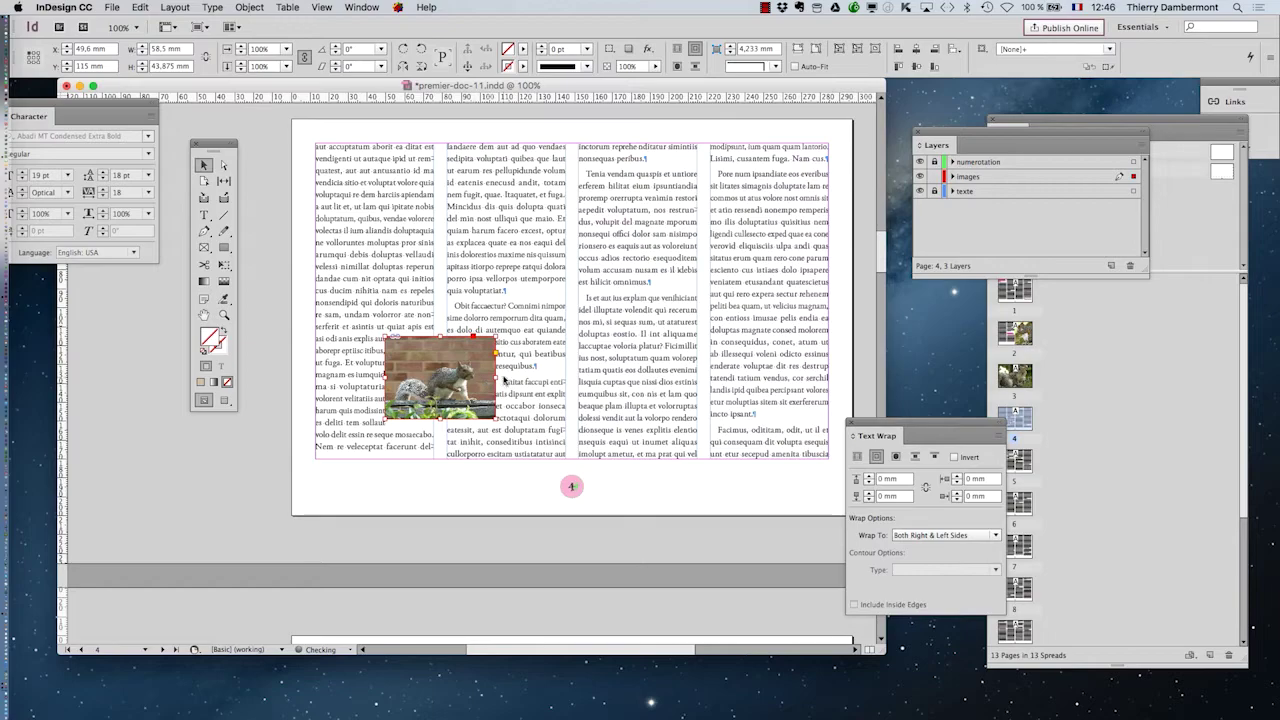
{"action": "left_click_drag", "start_coordinate": [878, 428], "coordinate": [572, 358]}
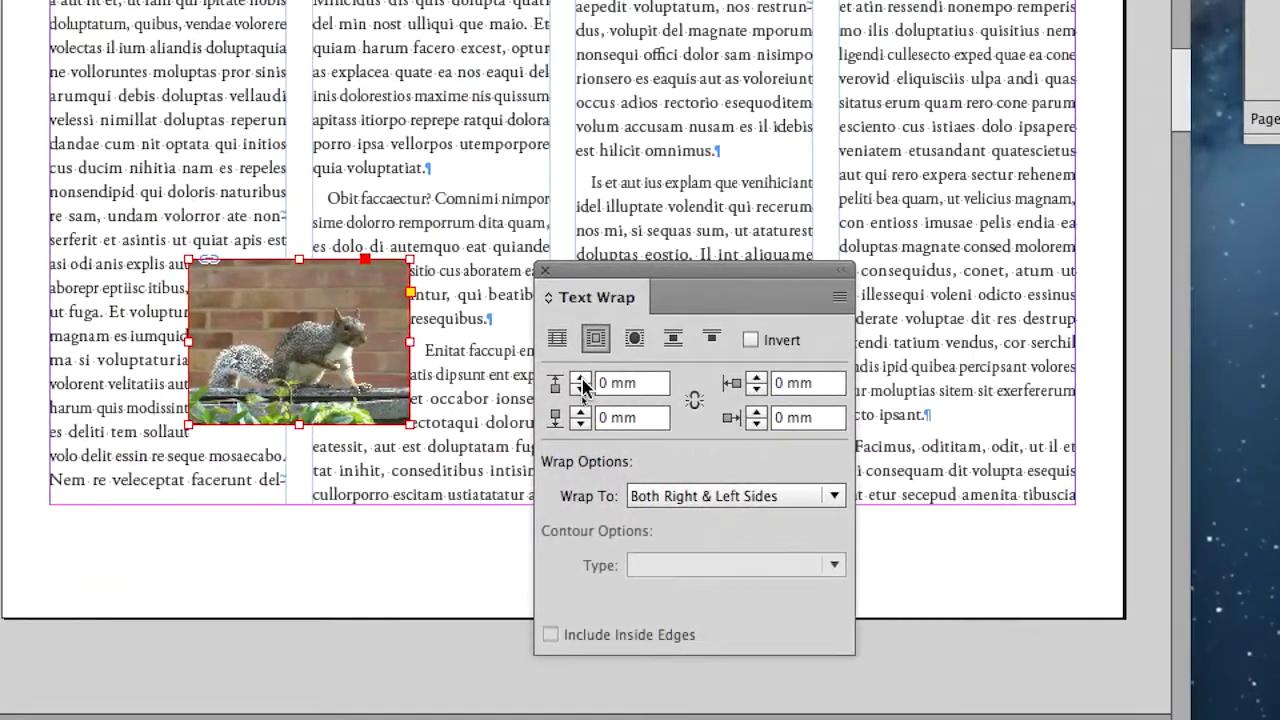
{"action": "left_click", "coordinate": [591, 439]}
{"action": "left_click", "coordinate": [634, 392]}
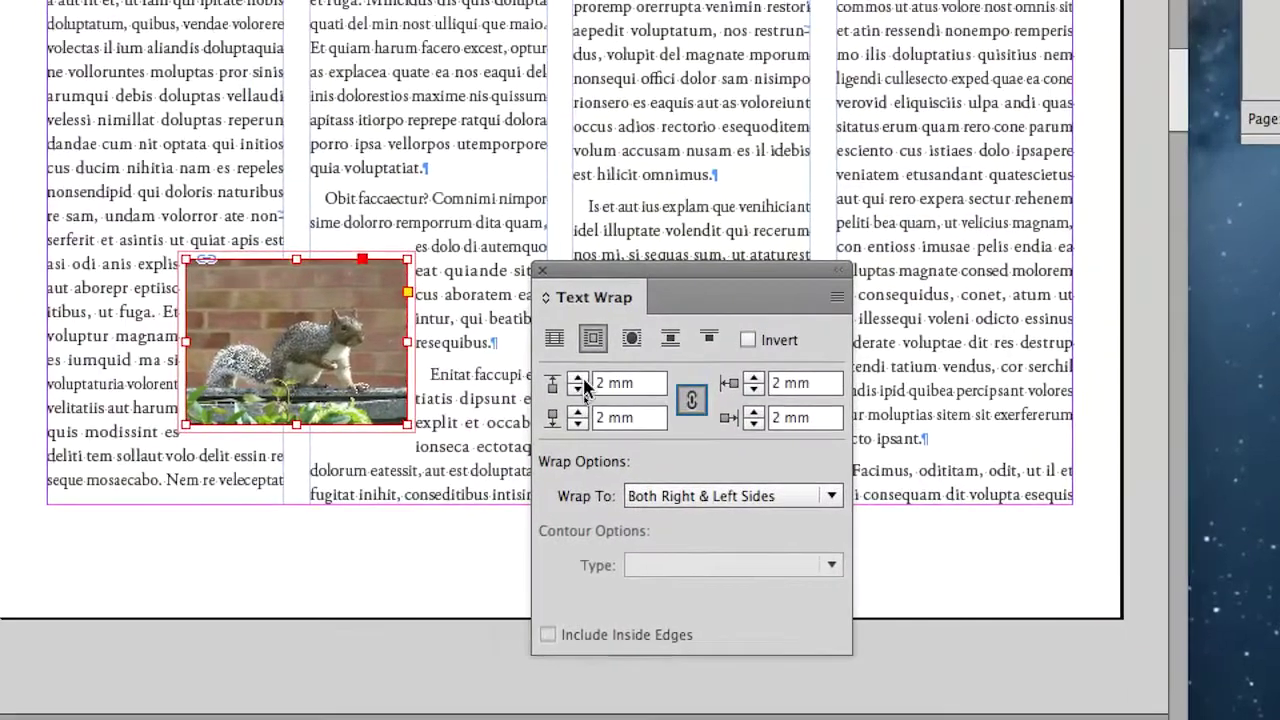
{"action": "left_click", "coordinate": [527, 369]}
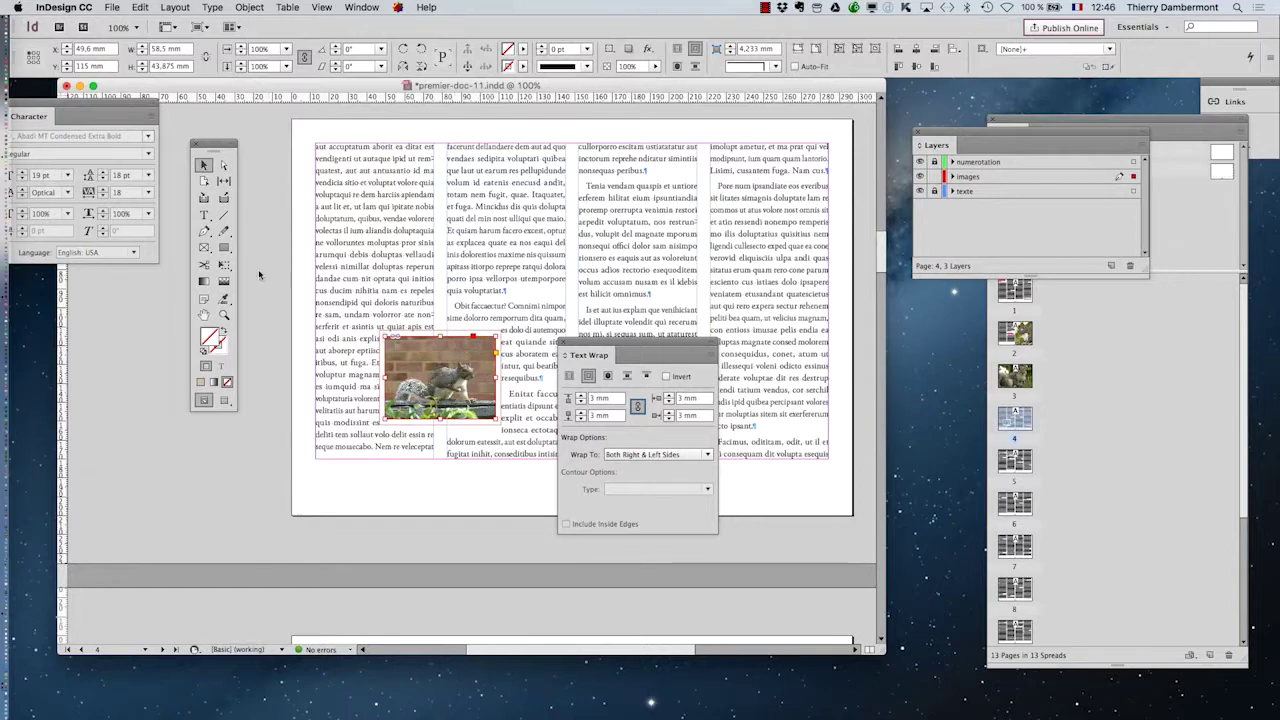
Scale the photo to about 94 × 70 mm out to the first column's left edge, and widen its frame to about 134 mm across two columns.
{"action": "left_click", "coordinate": [224, 264]}
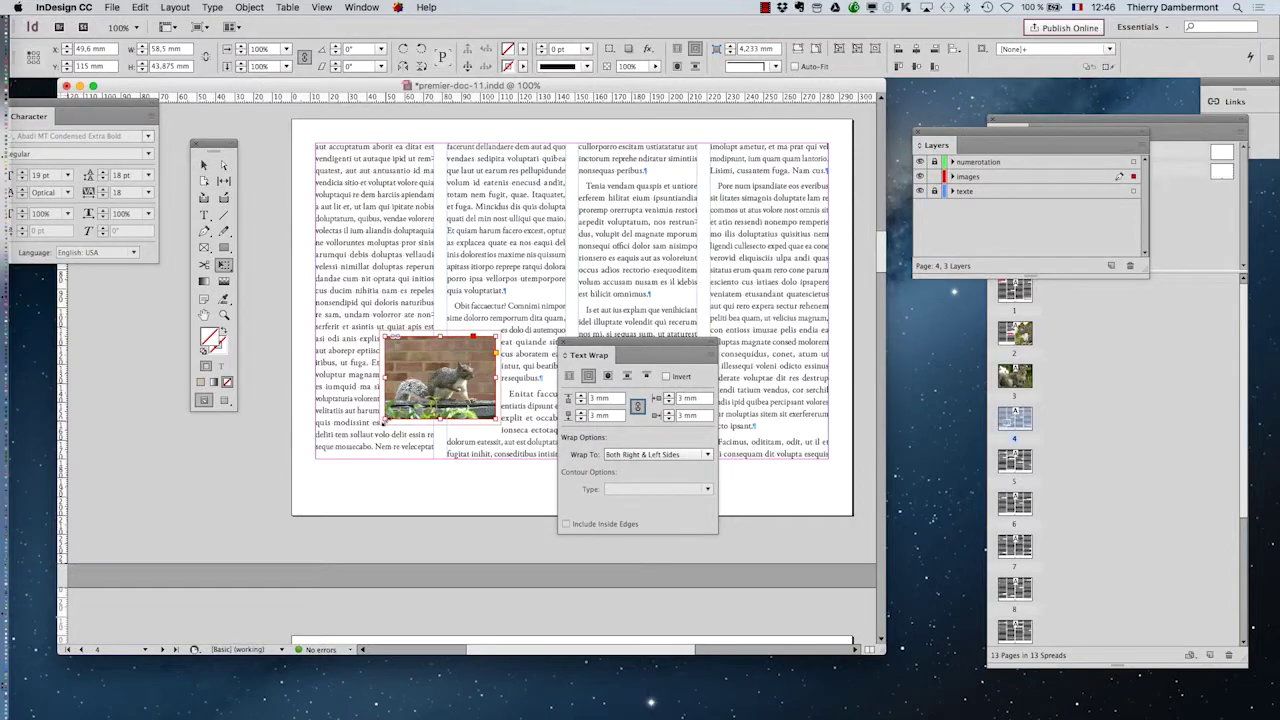
{"action": "left_click_drag", "start_coordinate": [383, 420], "coordinate": [316, 470]}
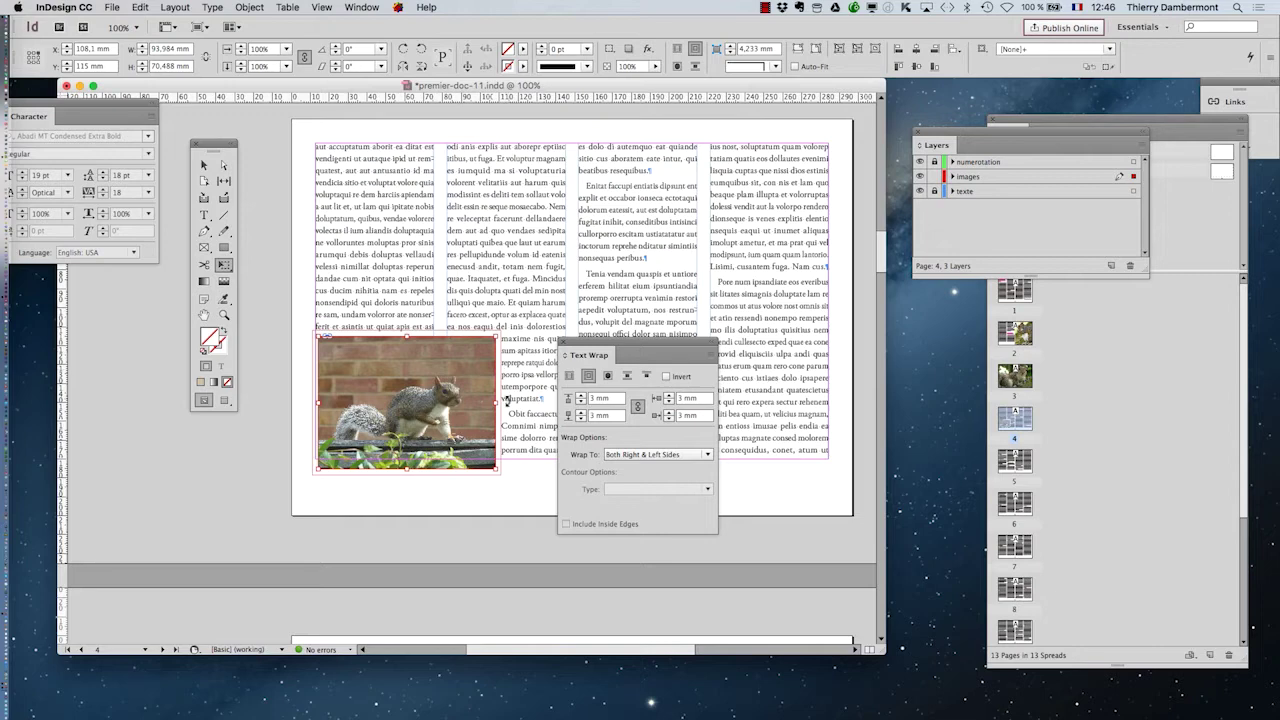
{"action": "left_click", "coordinate": [203, 165]}
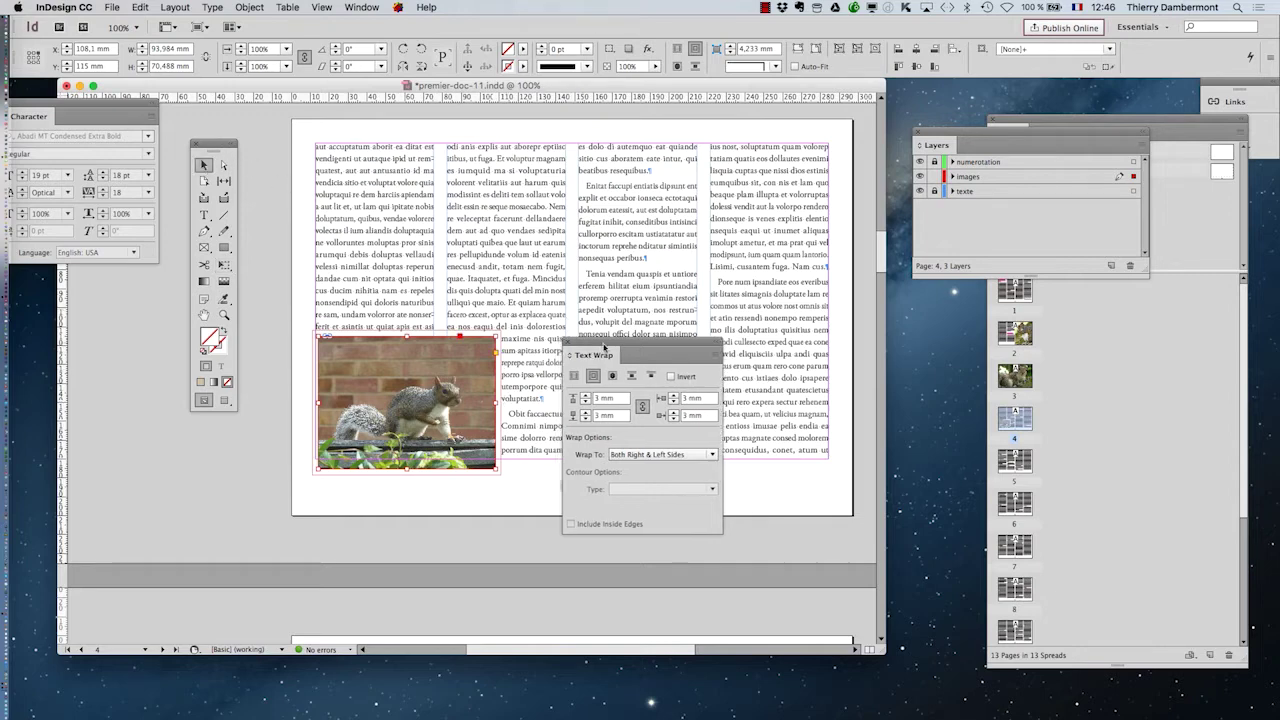
{"action": "left_click_drag", "start_coordinate": [584, 353], "coordinate": [679, 364]}
{"action": "left_click_drag", "start_coordinate": [494, 403], "coordinate": [572, 405]}
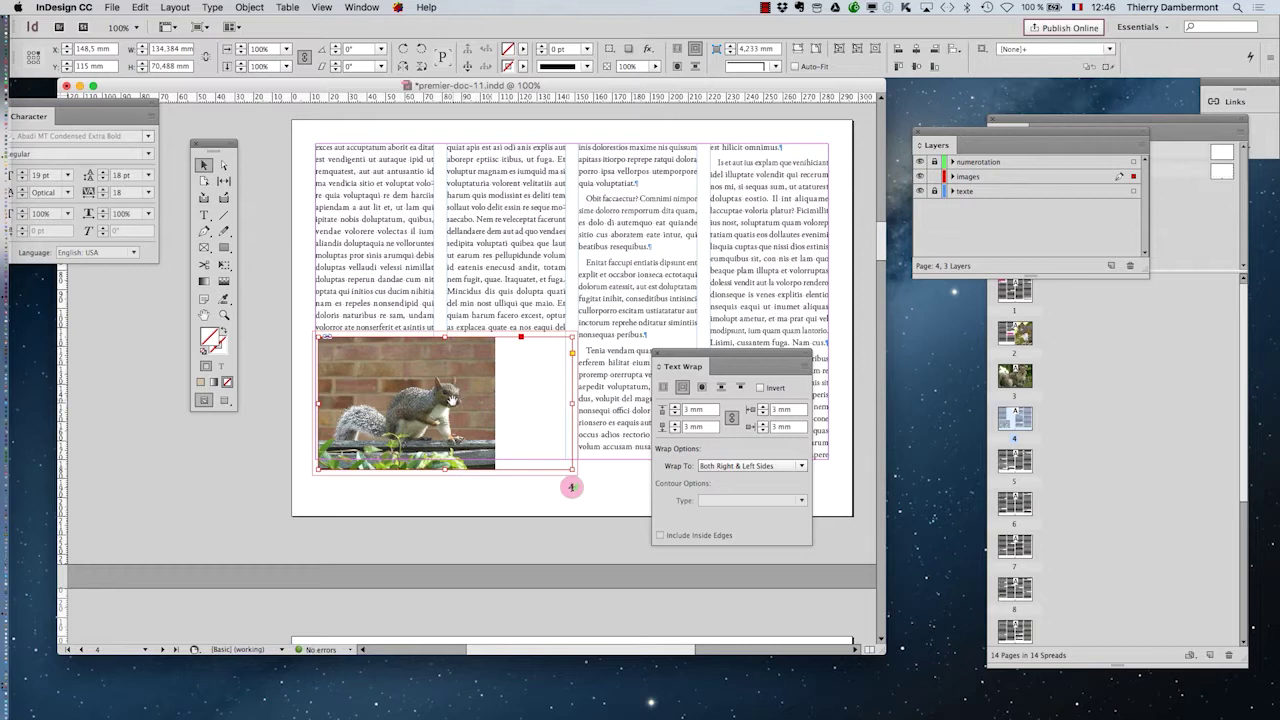
Enlarge the squirrel image inside its frame to about 163 × 122 mm and reposition it to fill the frame.
{"action": "left_click", "coordinate": [447, 400]}
{"action": "key", "text": "e"}
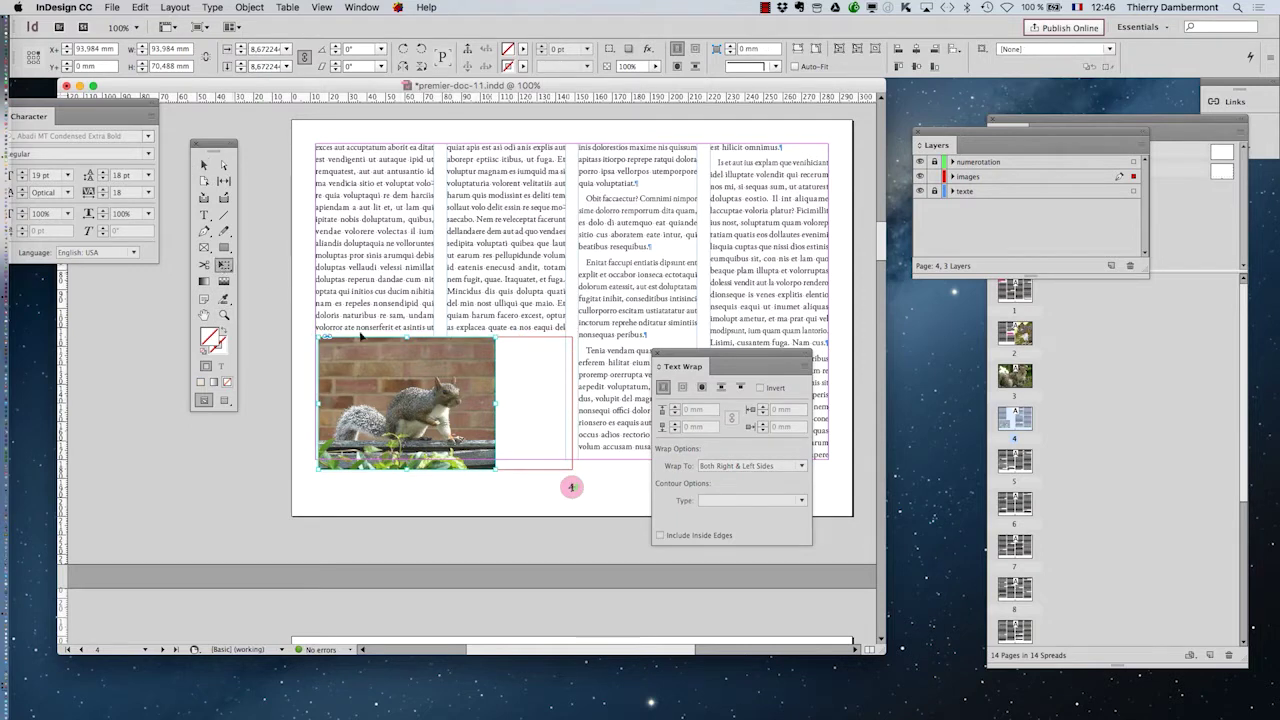
{"action": "left_click_drag", "start_coordinate": [496, 337], "coordinate": [560, 290]}
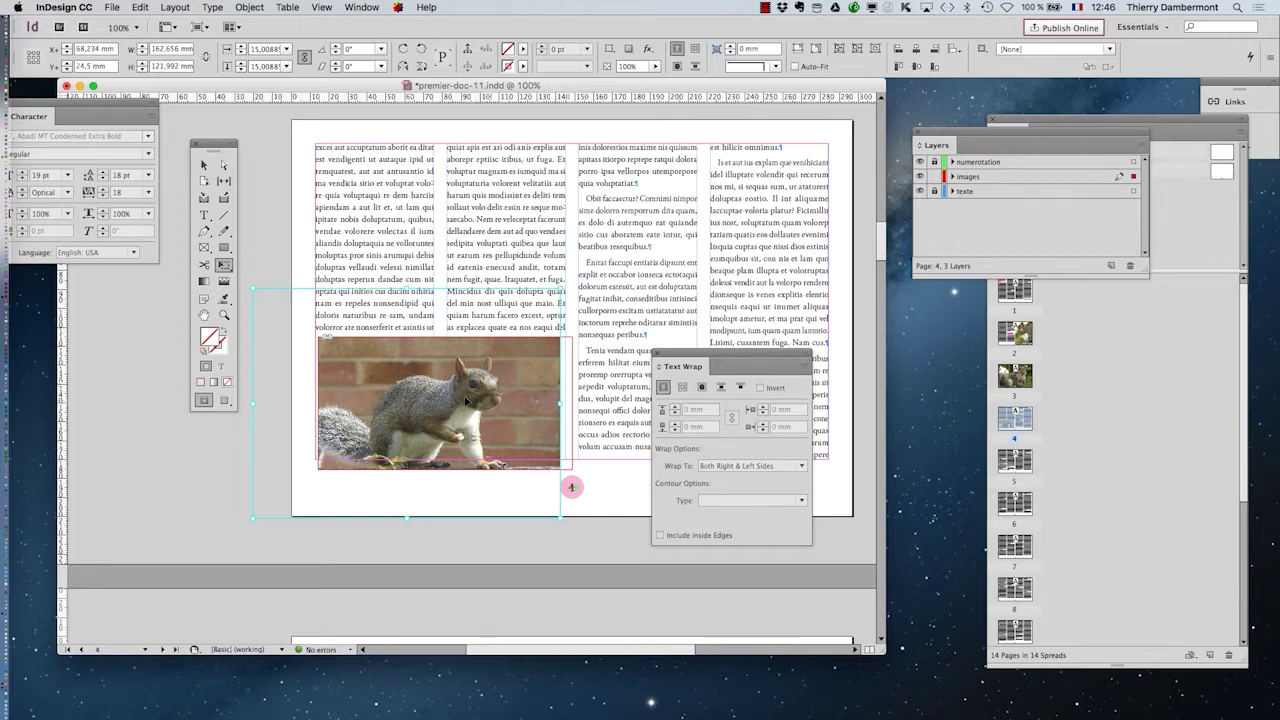
{"action": "left_click_drag", "start_coordinate": [465, 401], "coordinate": [487, 400]}
Move the photo frame flush with the left margin of page 4, at X about 147 mm.
{"action": "key", "text": "v"}
{"action": "left_click", "coordinate": [364, 569]}
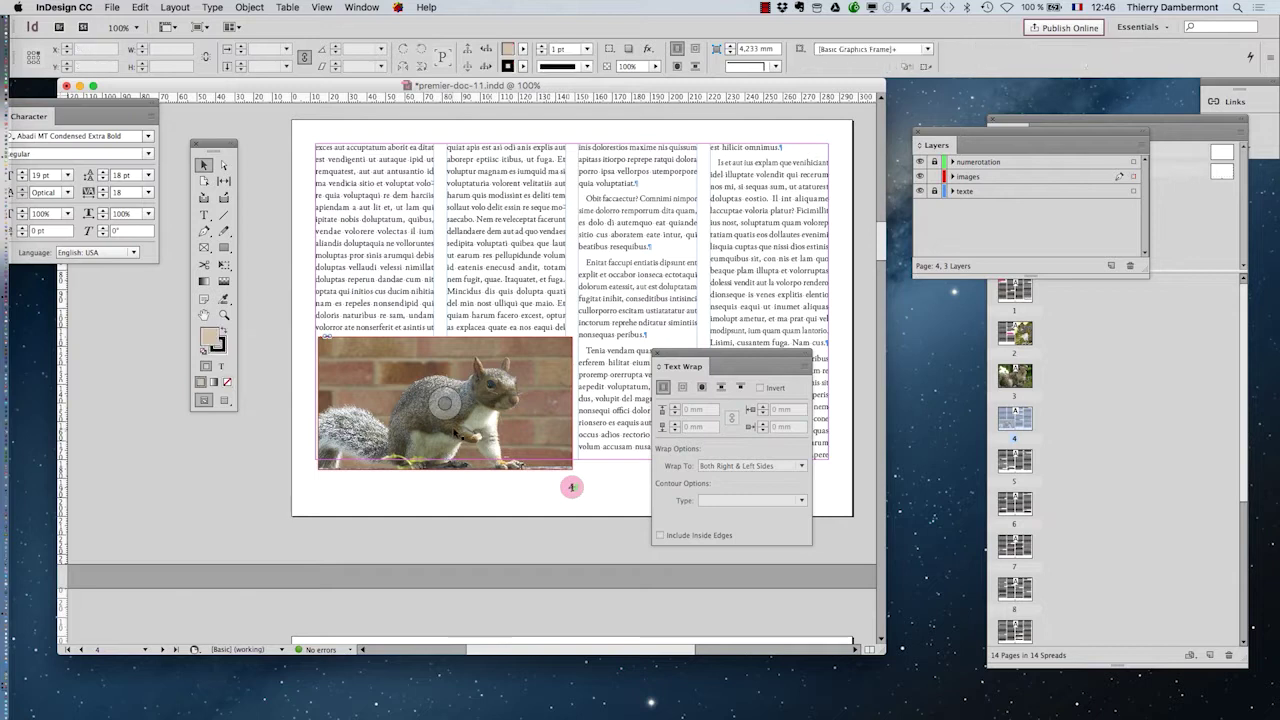
{"action": "left_click_drag", "start_coordinate": [505, 445], "coordinate": [514, 445]}
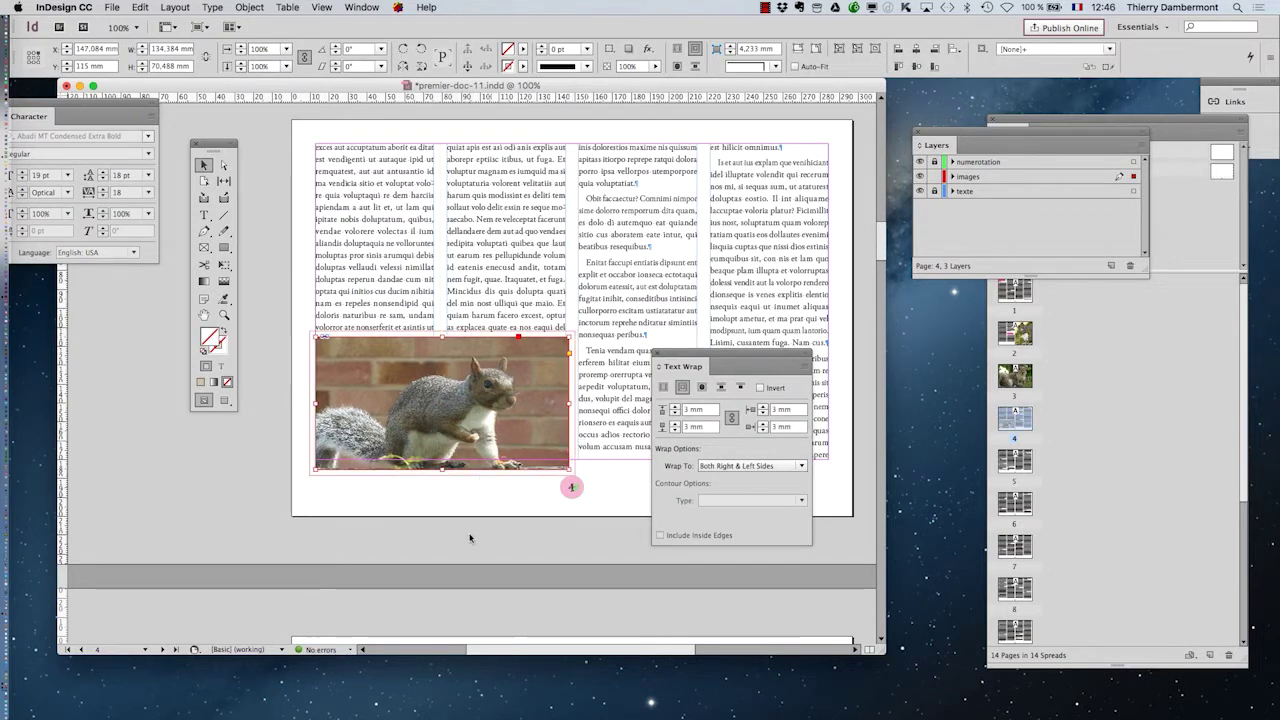
Crop the squirrel photo's frame on page 4 from its lower edge to a height of 63 mm.
{"action": "left_click", "coordinate": [503, 551]}
{"action": "key", "text": "w"}
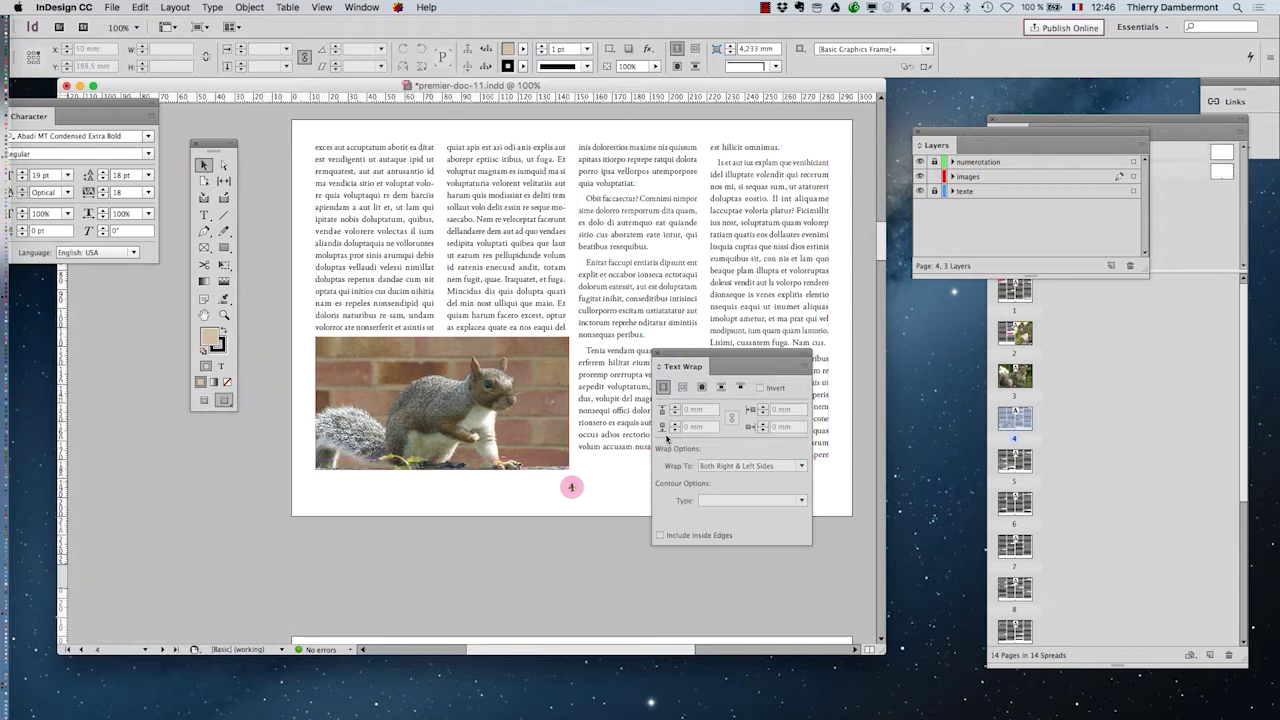
{"action": "left_click_drag", "start_coordinate": [690, 357], "coordinate": [761, 363]}
{"action": "left_click", "coordinate": [560, 403]}
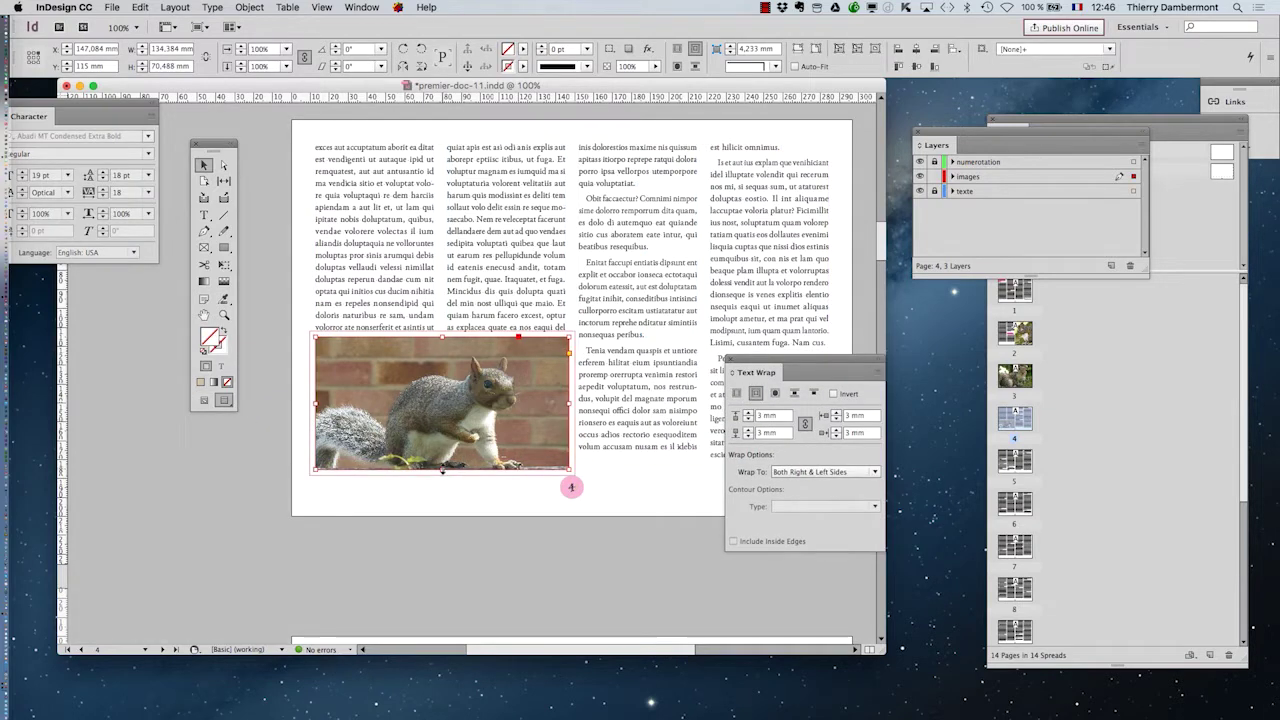
{"action": "left_click_drag", "start_coordinate": [441, 467], "coordinate": [441, 455]}
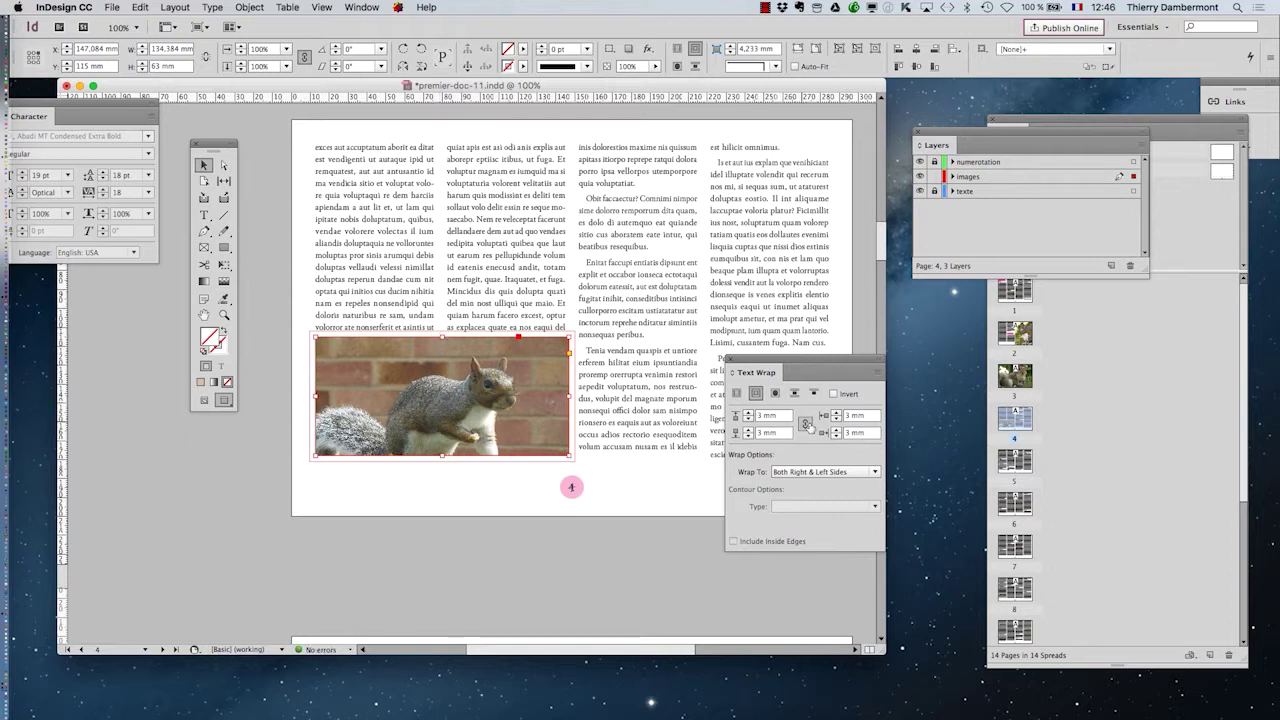
Unlink the photo's text wrap offsets and set only the top offset to 6 mm.
{"action": "type", "text": "6"}
{"action": "key", "text": "Return"}
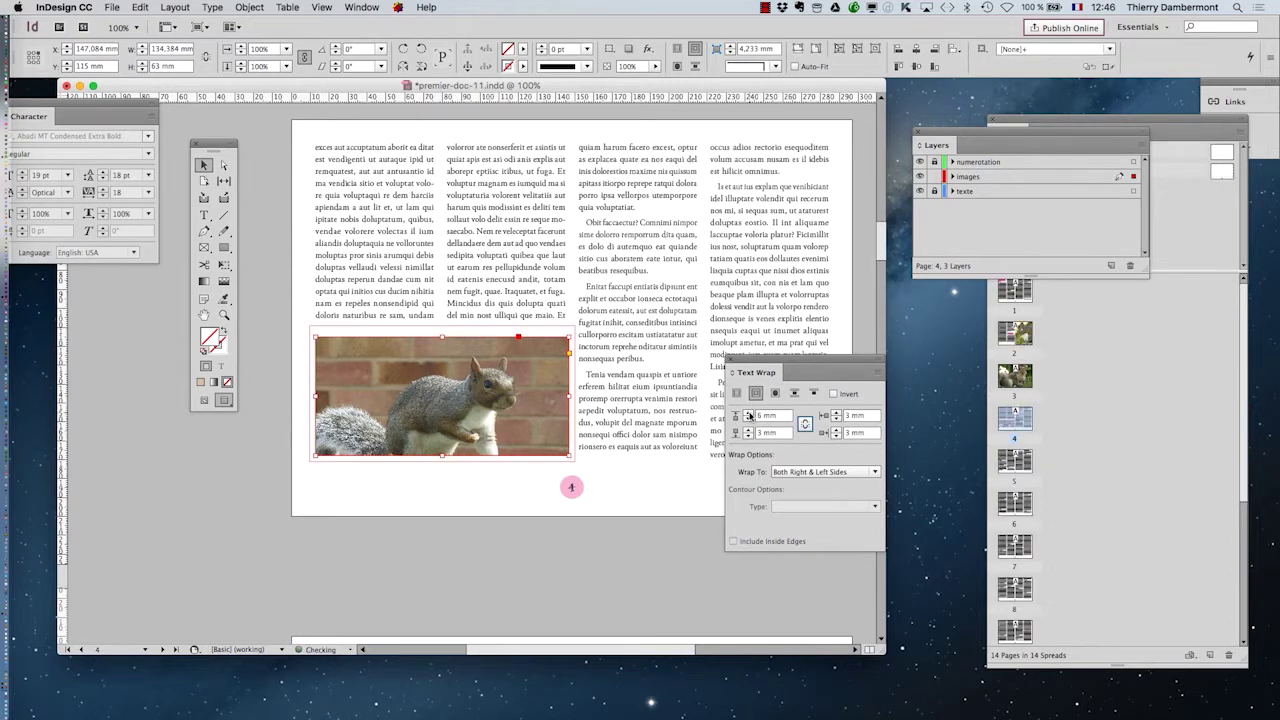
{"action": "left_click", "coordinate": [626, 551]}
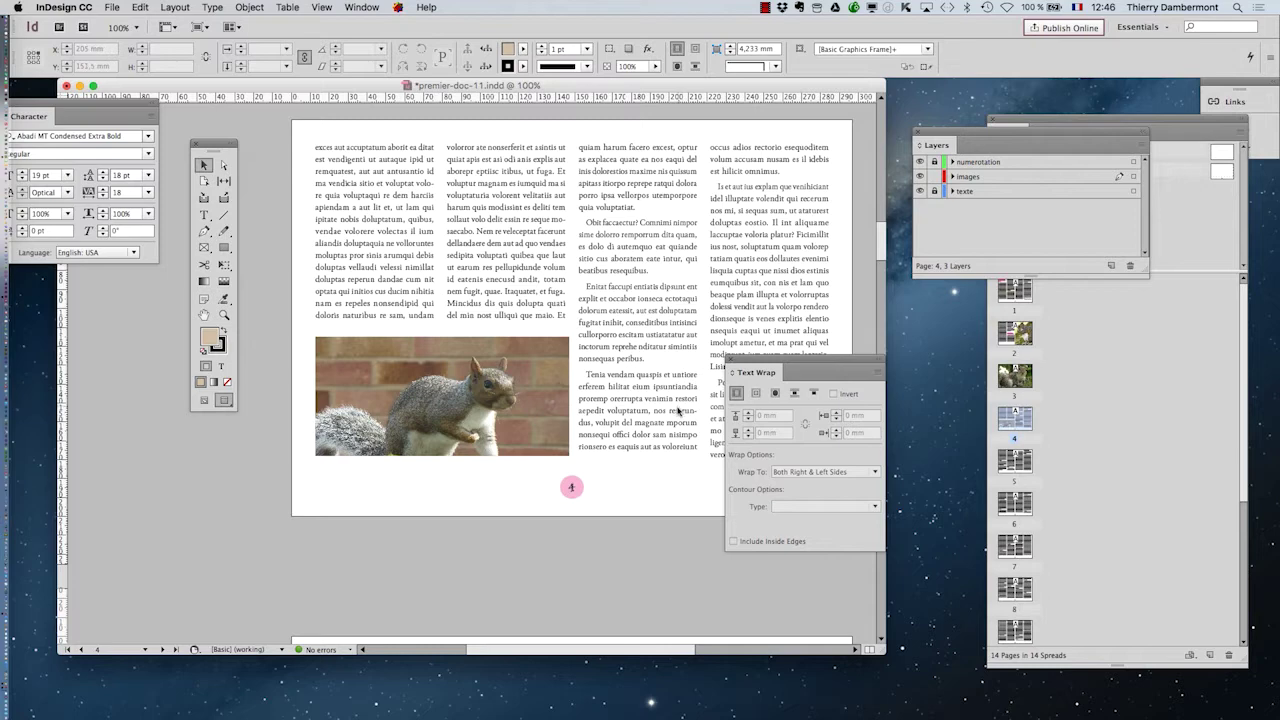
Review the layout of pages 1 to 4 at 50% zoom, checking the placed photos and the text around them.
{"action": "key", "text": "super+5"}
{"action": "scroll", "coordinate": [661, 346], "scroll_direction": "up", "scroll_amount": 3}
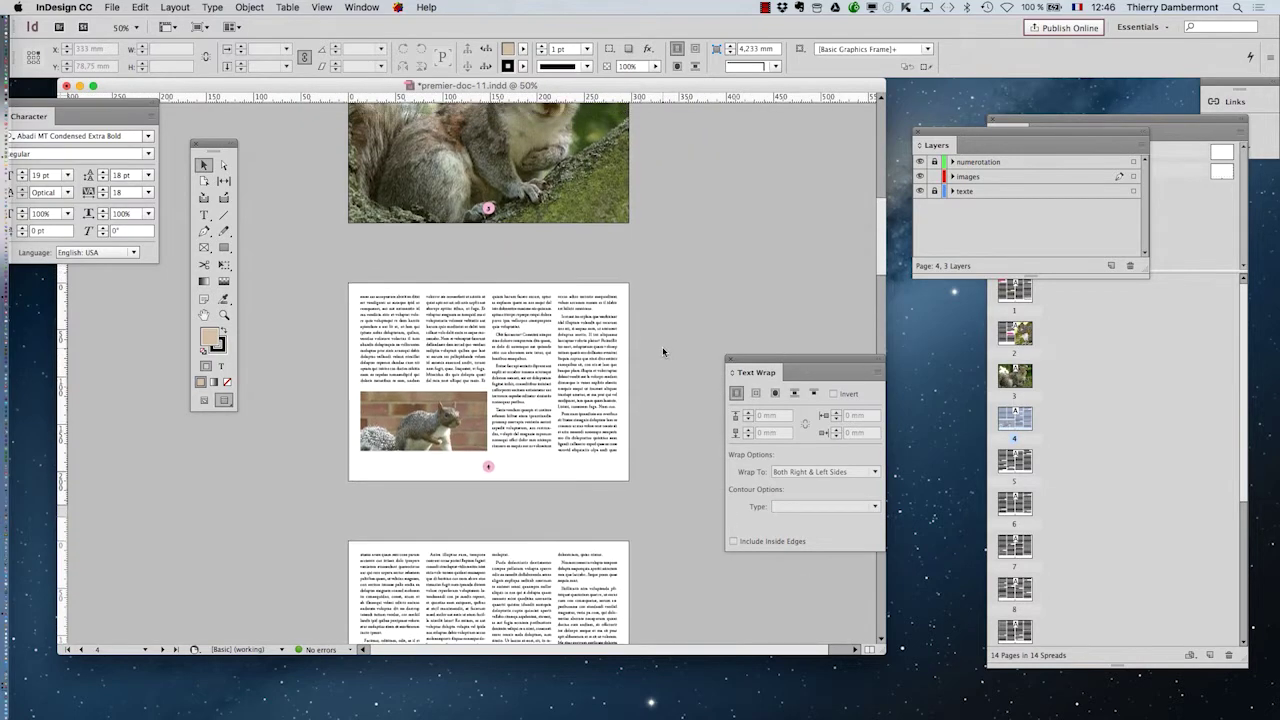
{"action": "scroll", "coordinate": [642, 364], "scroll_direction": "up", "scroll_amount": 10}
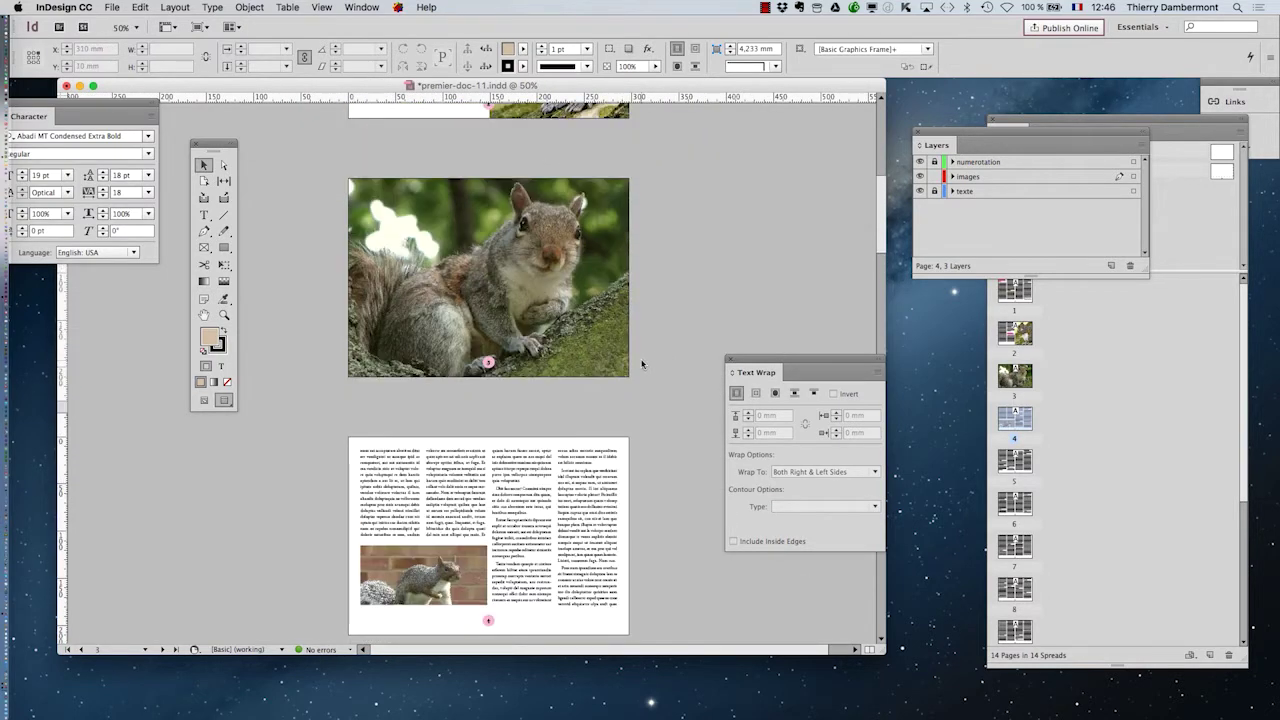
{"action": "scroll", "coordinate": [642, 364], "scroll_direction": "up", "scroll_amount": 3}
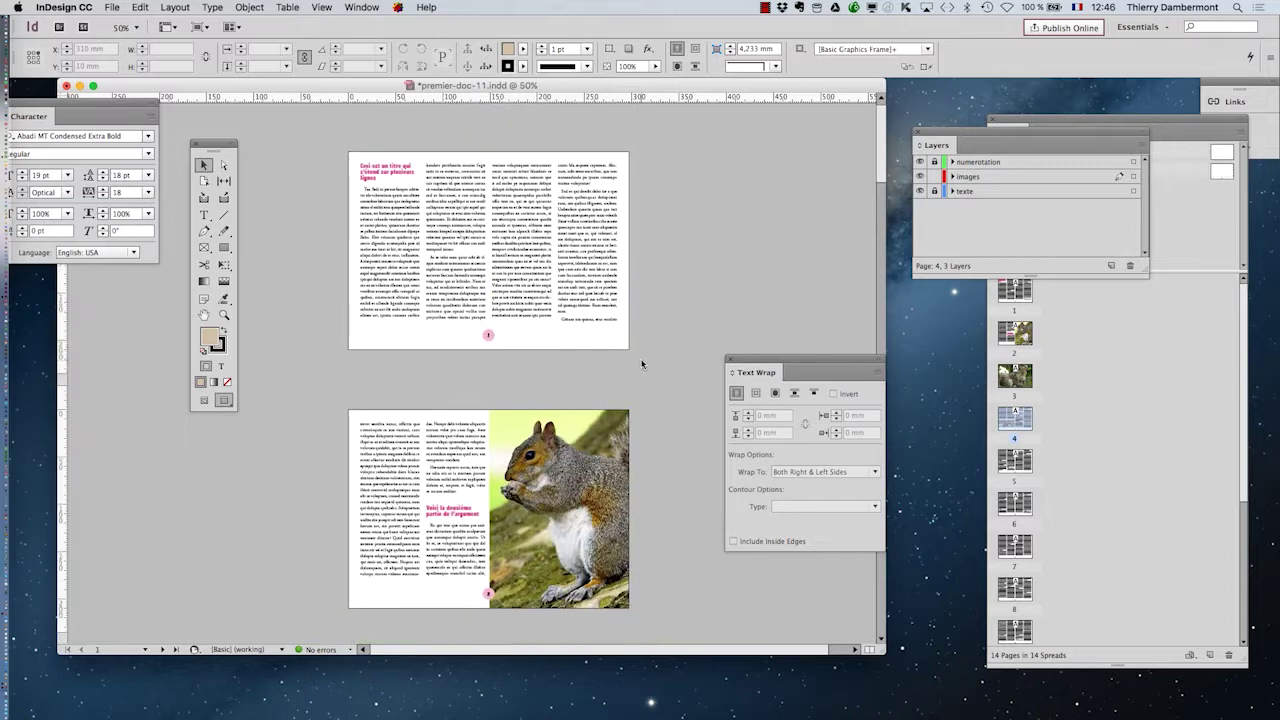
{"action": "scroll", "coordinate": [642, 364], "scroll_direction": "down", "scroll_amount": 7}
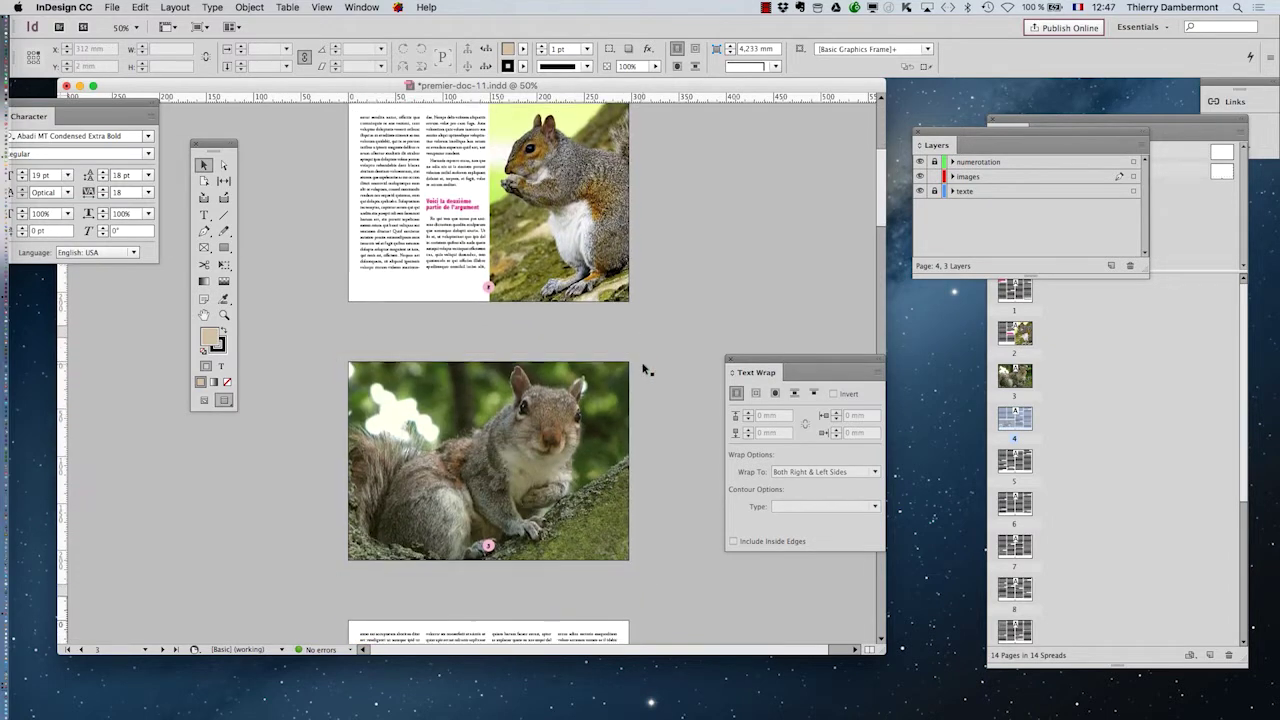
{"action": "scroll", "coordinate": [645, 400], "scroll_direction": "down", "scroll_amount": 4}
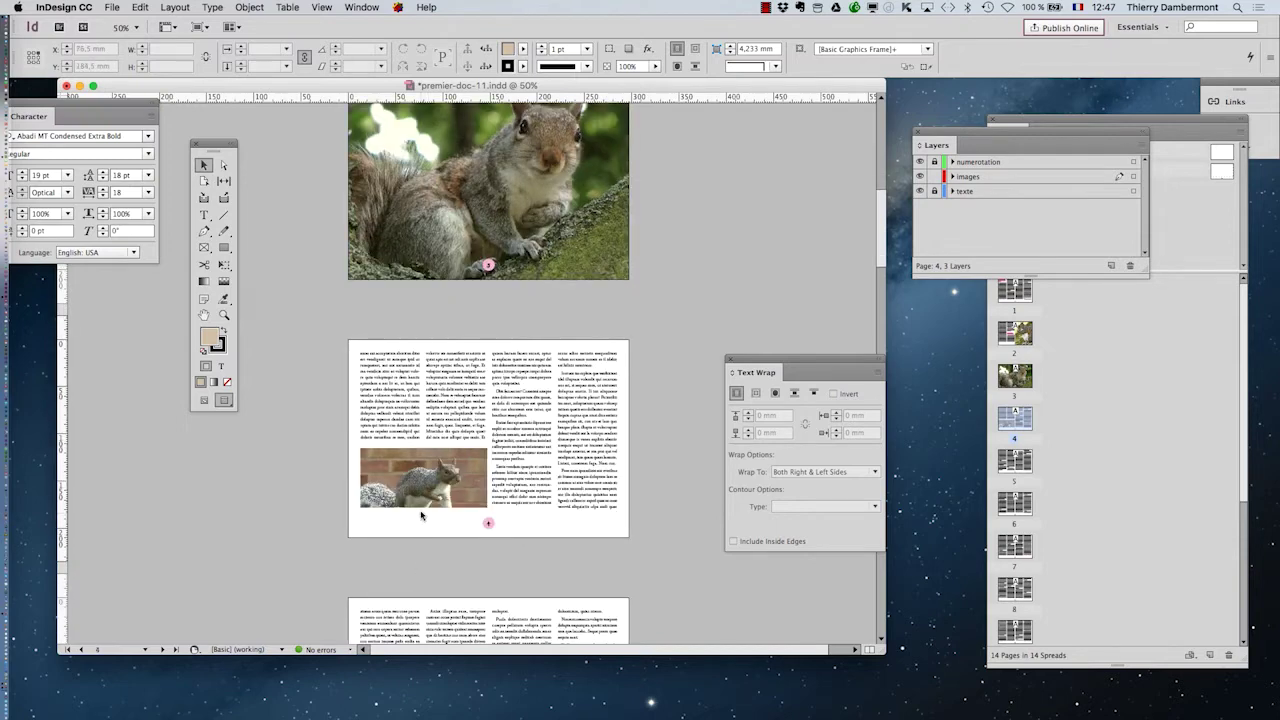
{"action": "scroll", "coordinate": [426, 515], "scroll_direction": "up", "scroll_amount": 2}
Widen the page 4 photo frame to about 205 mm across three columns and enlarge the image inside to about 239 × 179 mm.
{"action": "left_click", "coordinate": [425, 436]}
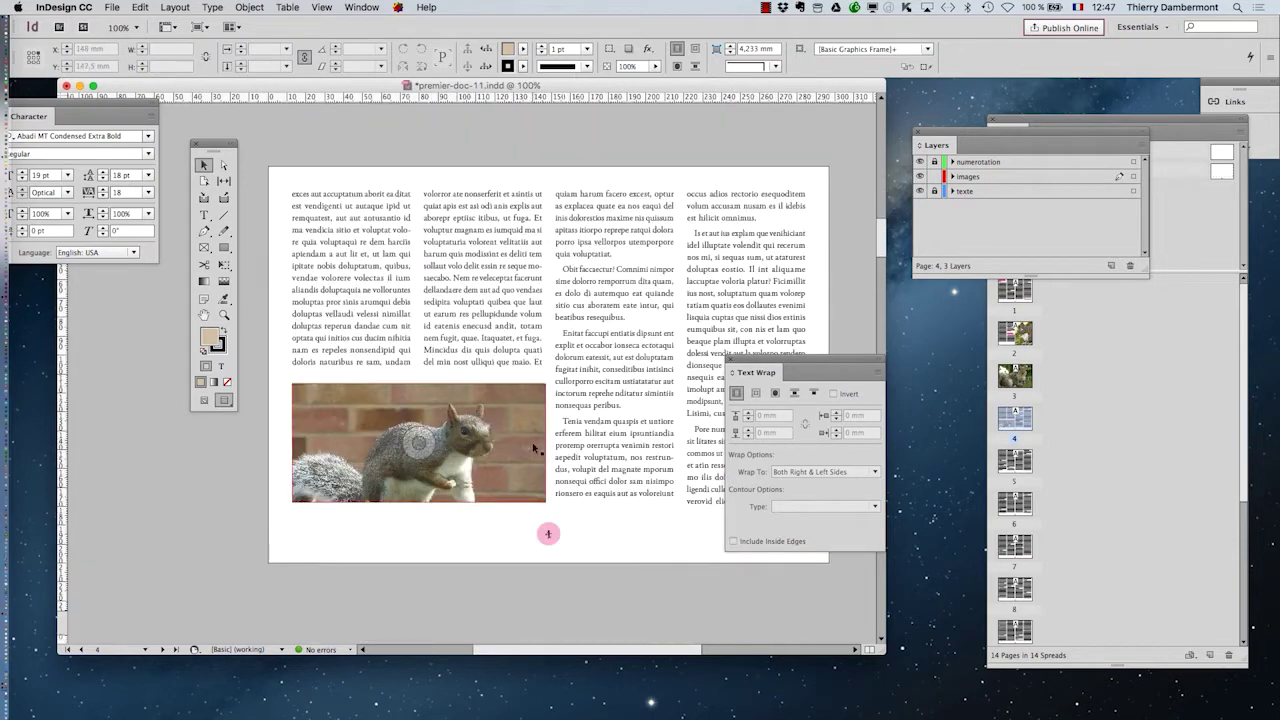
{"action": "left_click_drag", "start_coordinate": [753, 366], "coordinate": [876, 389]}
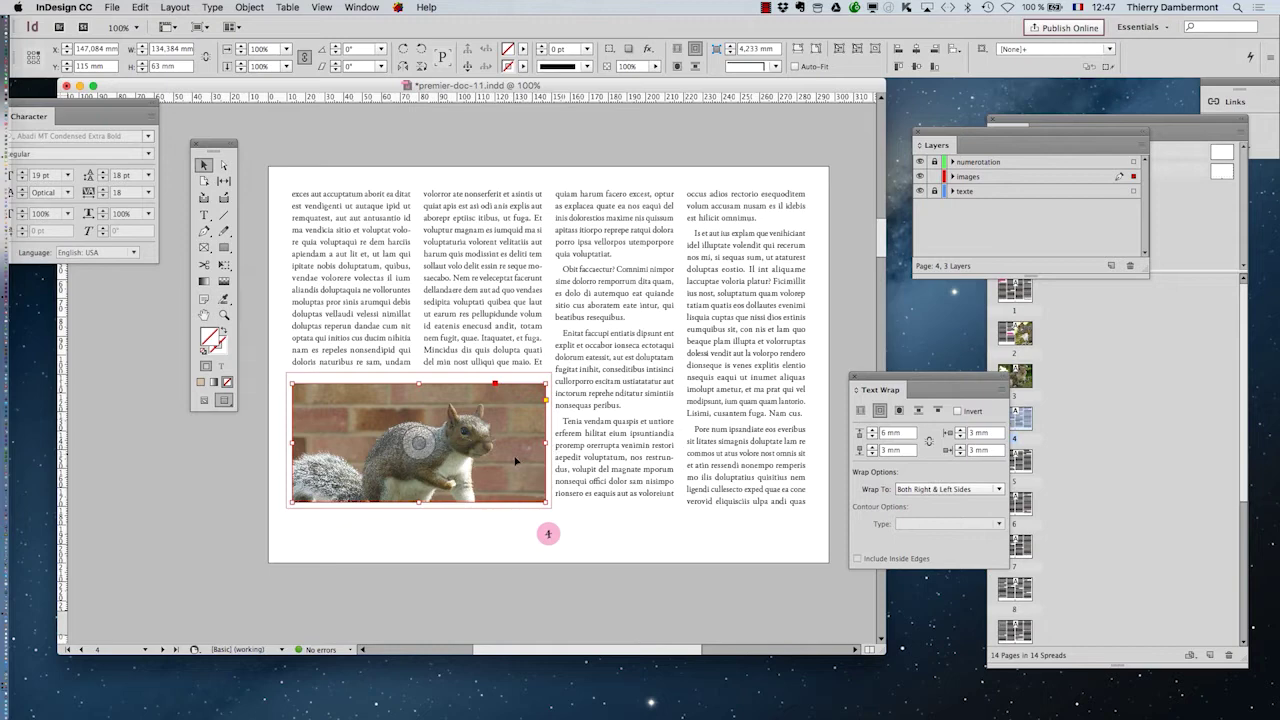
{"action": "left_click_drag", "start_coordinate": [546, 448], "coordinate": [681, 447]}
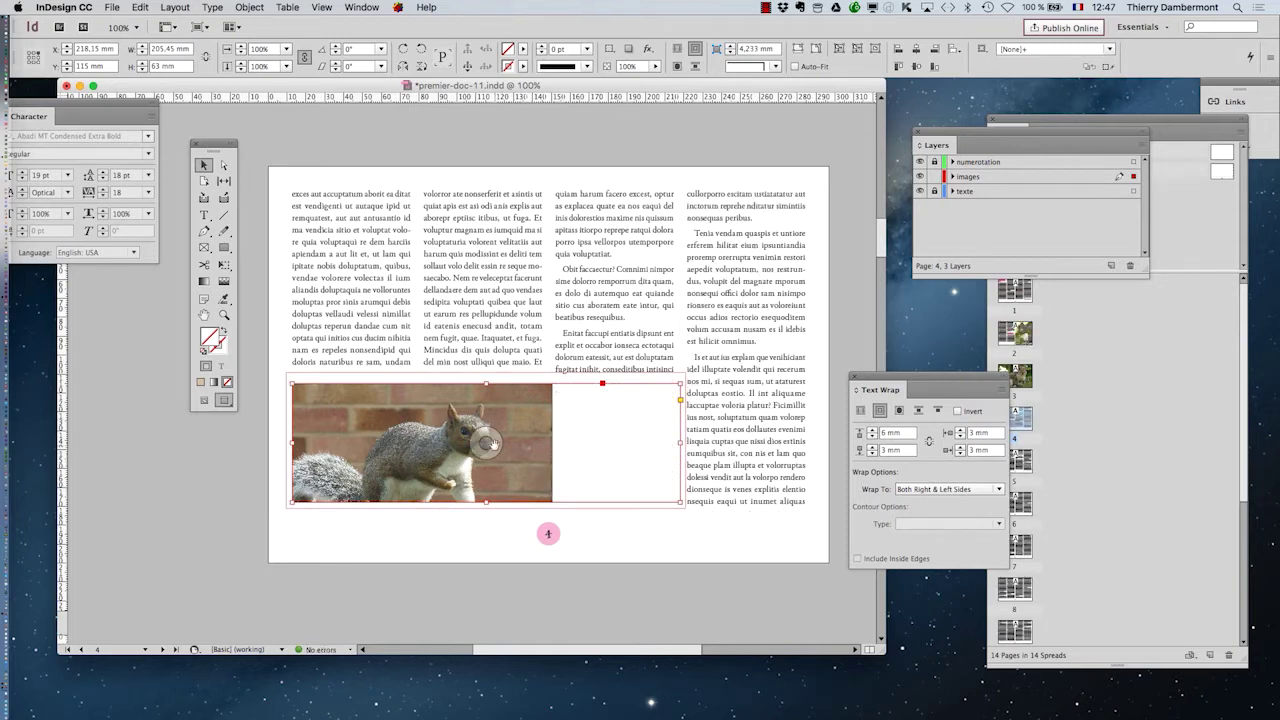
{"action": "left_click", "coordinate": [486, 441]}
{"action": "left_click", "coordinate": [226, 268]}
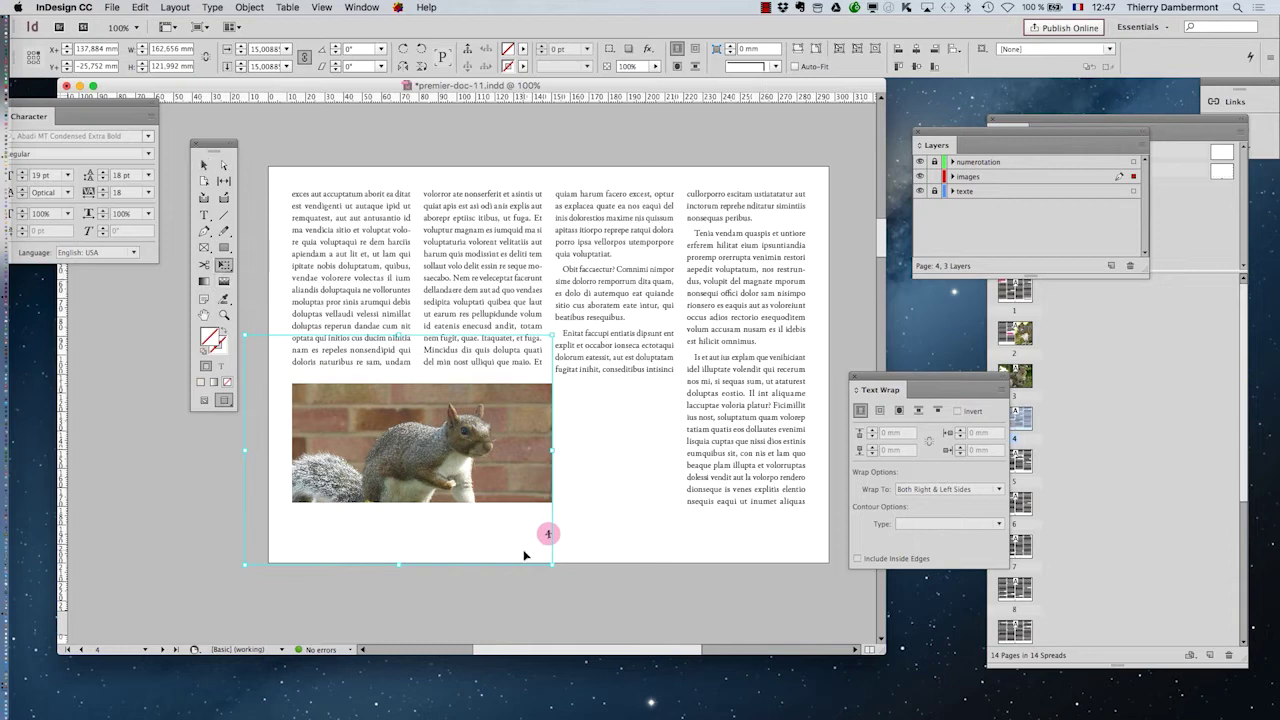
{"action": "left_click_drag", "start_coordinate": [552, 565], "coordinate": [695, 600]}
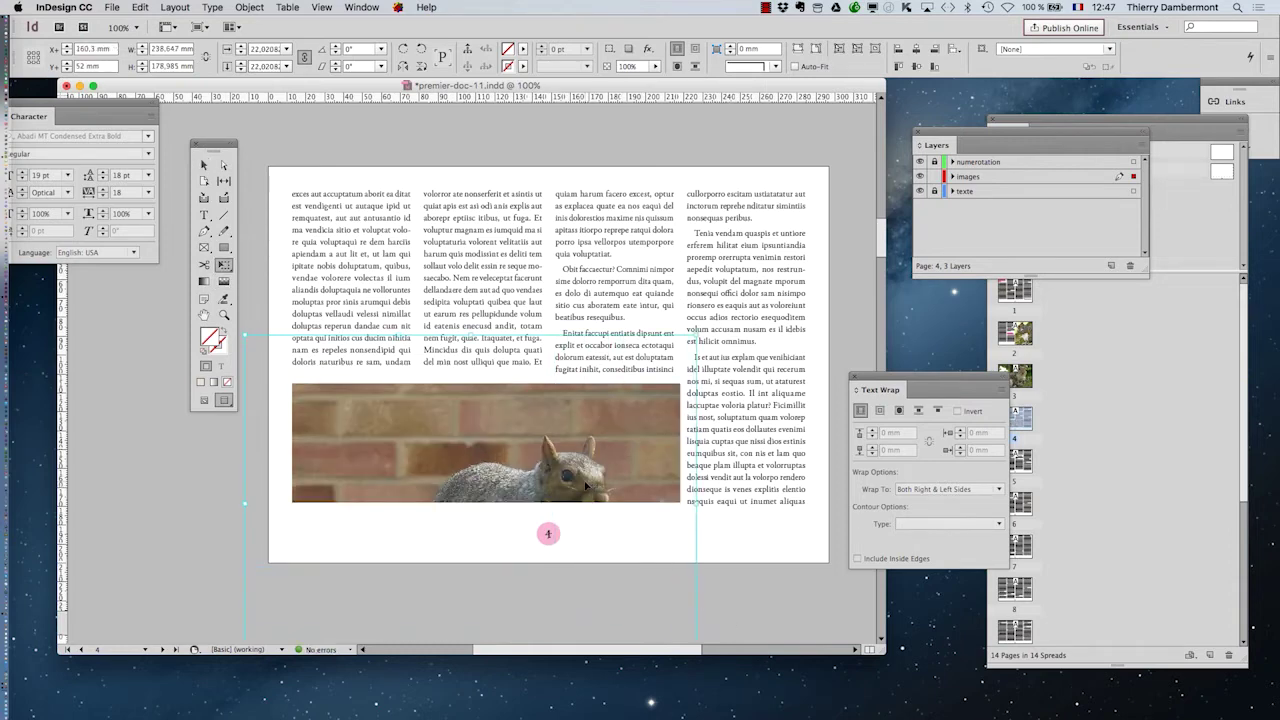
Nudge the enlarged squirrel image upward inside its frame until the head and paws fit the visible area.
{"action": "key", "text": "shift+Up"}
{"action": "key", "text": "shift+Up"}
{"action": "key", "text": "shift+Up"}
{"action": "key", "text": "shift+Up"}
{"action": "key", "text": "shift+Up"}
{"action": "key", "text": "shift+Up"}
{"action": "key", "text": "shift+Up"}
{"action": "key", "text": "shift+Up"}
{"action": "key", "text": "shift+Up"}
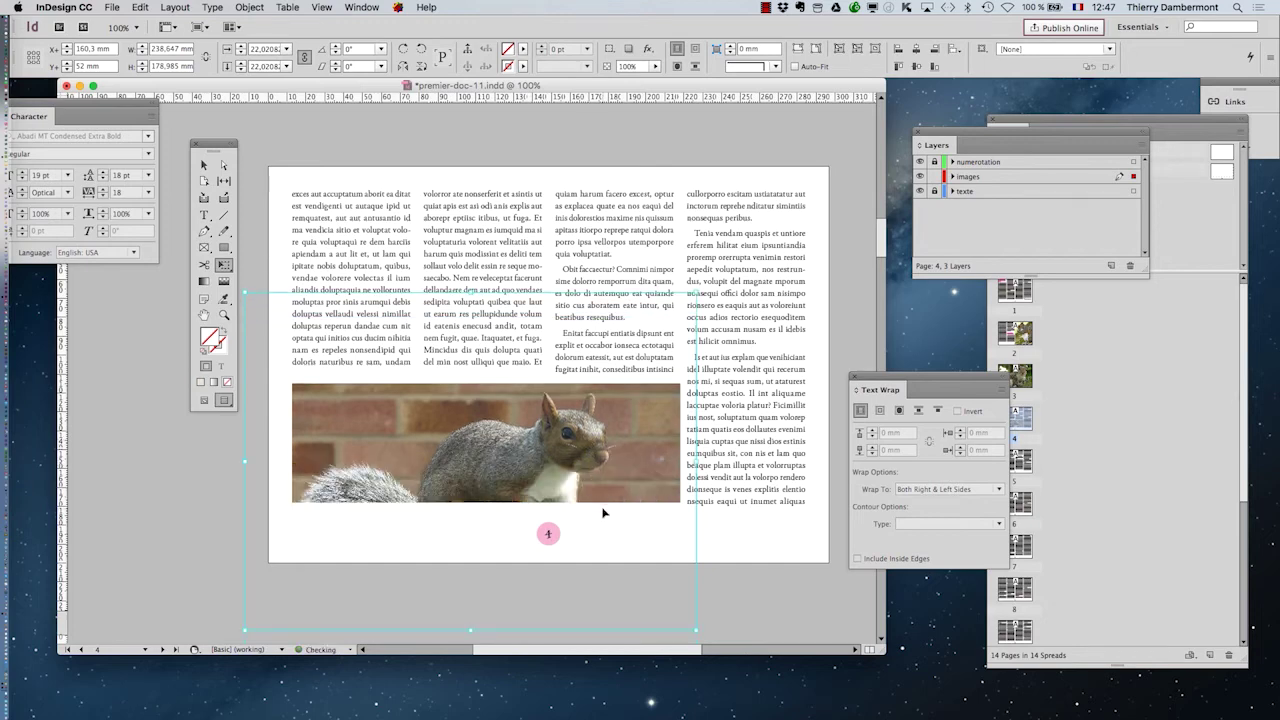
{"action": "key", "text": "shift+Up"}
{"action": "key", "text": "shift+Up"}
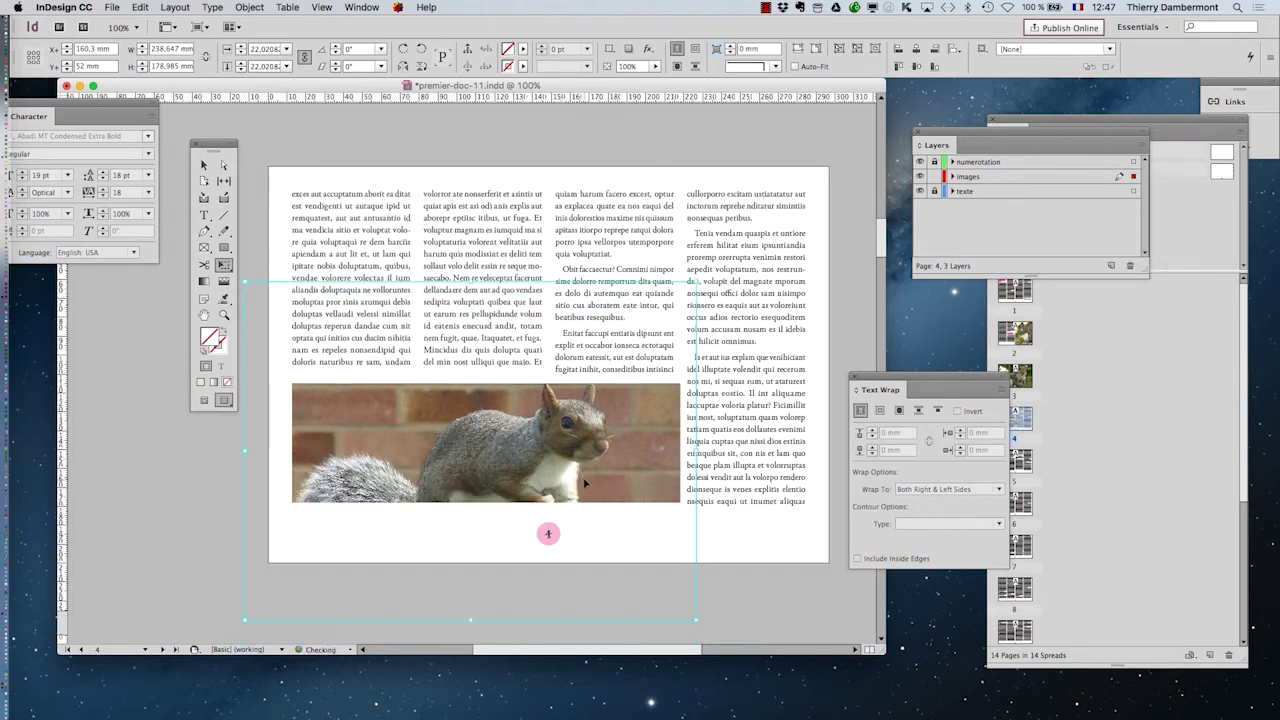
{"action": "key", "text": "shift+Up"}
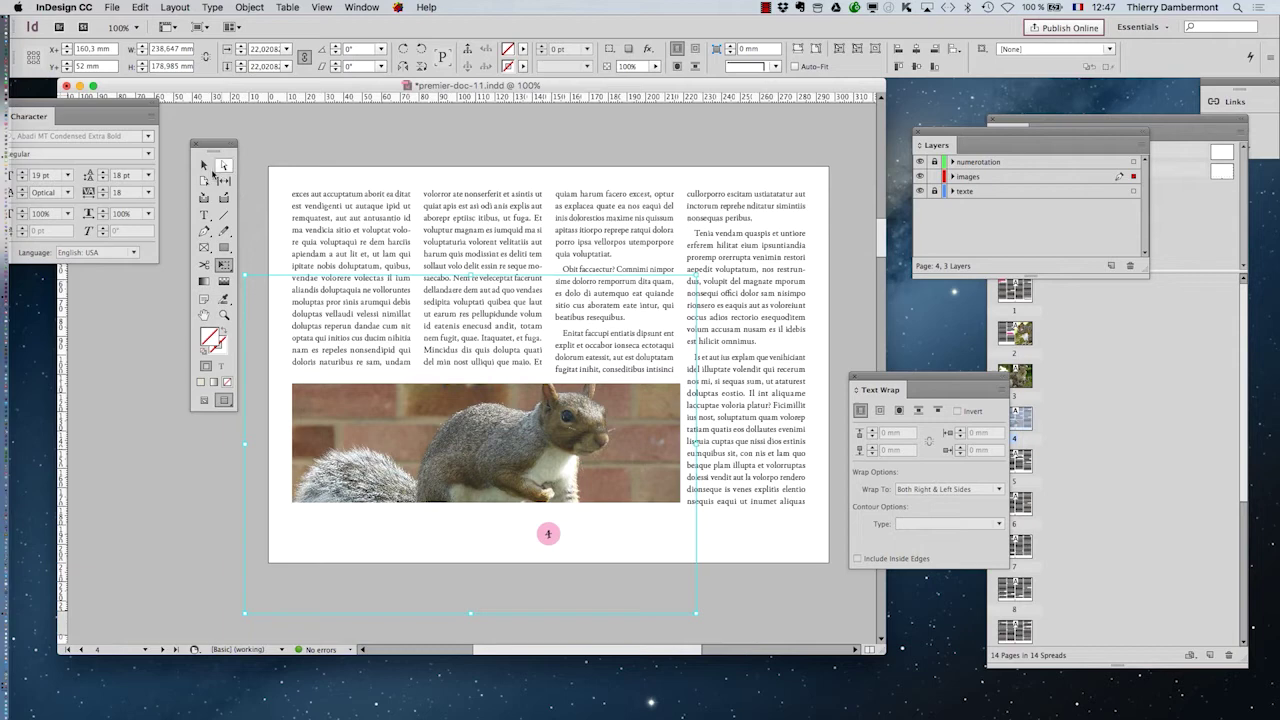
{"action": "left_click", "coordinate": [360, 148]}
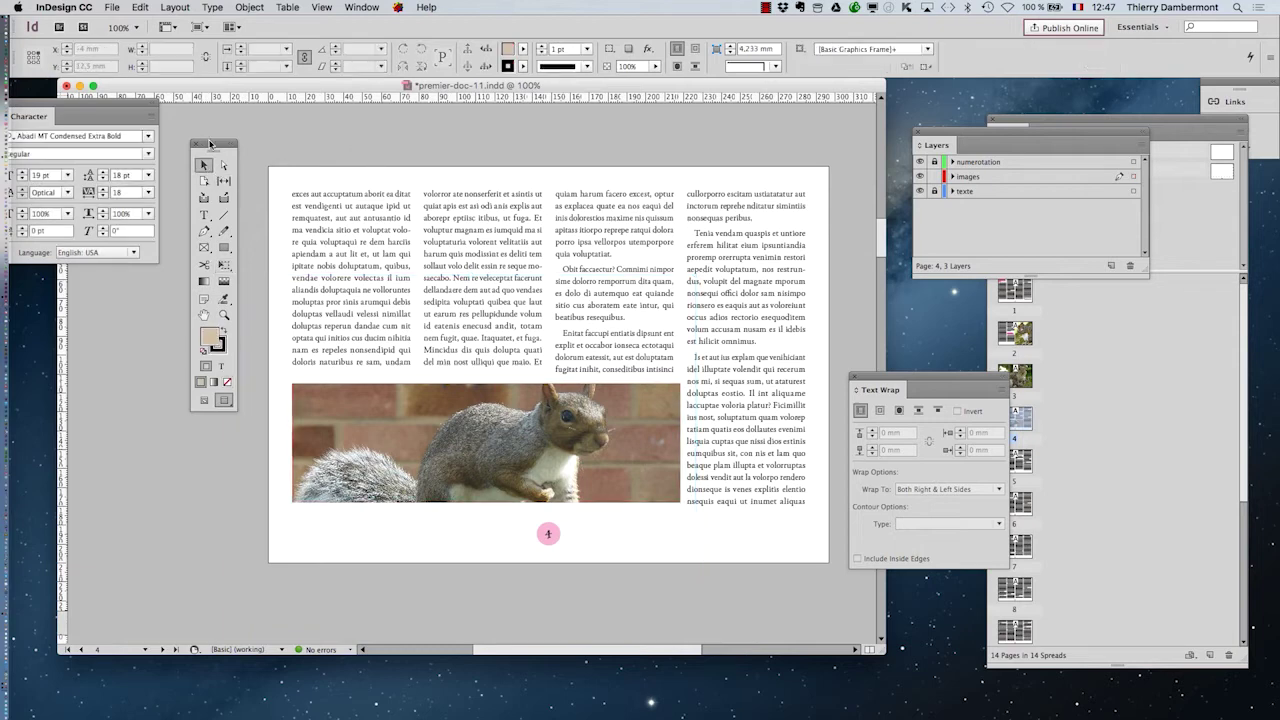
Extend the photo frame upward to a height of about 91.5 mm and move the image up inside it to about Y -46.5 mm.
{"action": "left_click_drag", "start_coordinate": [210, 144], "coordinate": [197, 140]}
{"action": "left_click", "coordinate": [487, 383]}
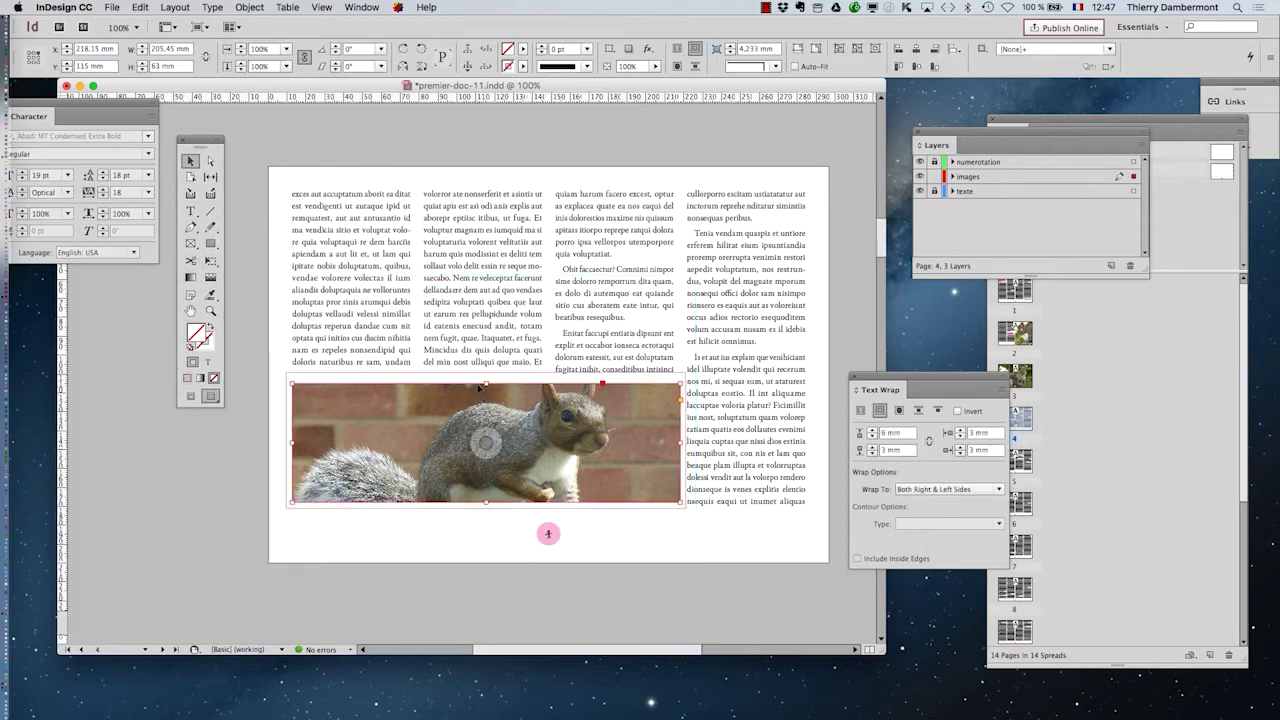
{"action": "left_click_drag", "start_coordinate": [487, 383], "coordinate": [487, 330]}
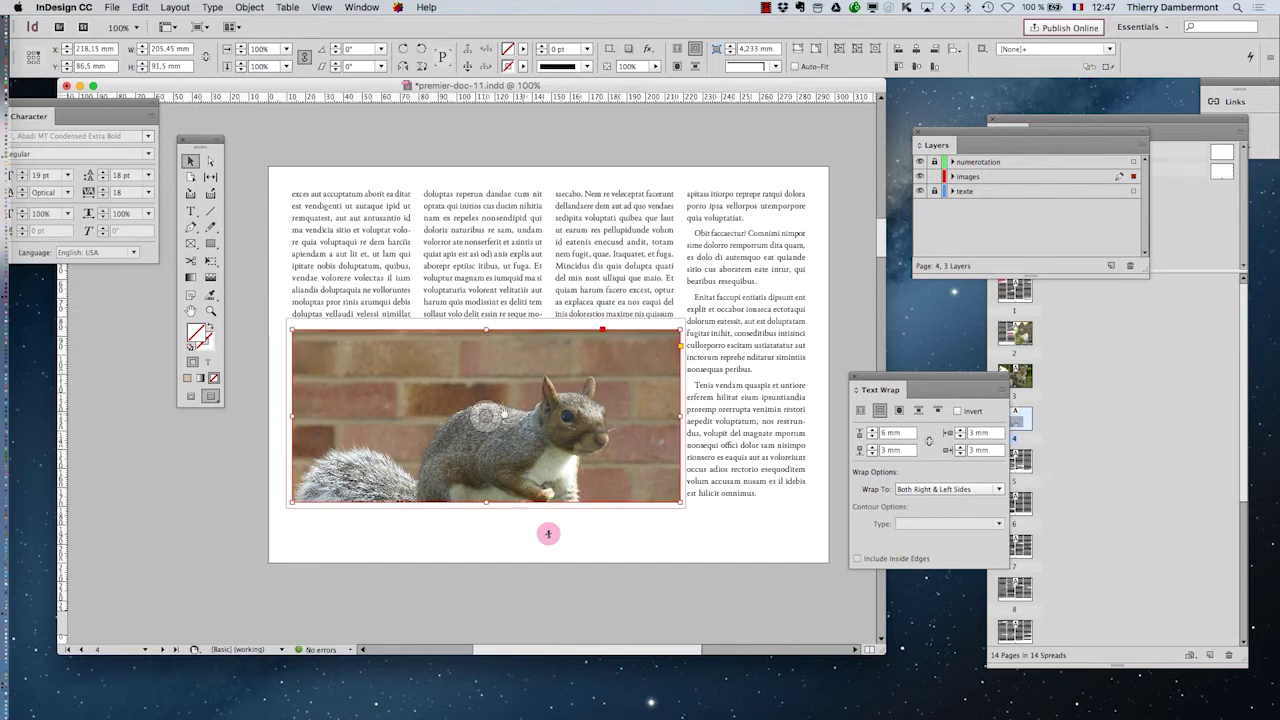
{"action": "left_click", "coordinate": [487, 415]}
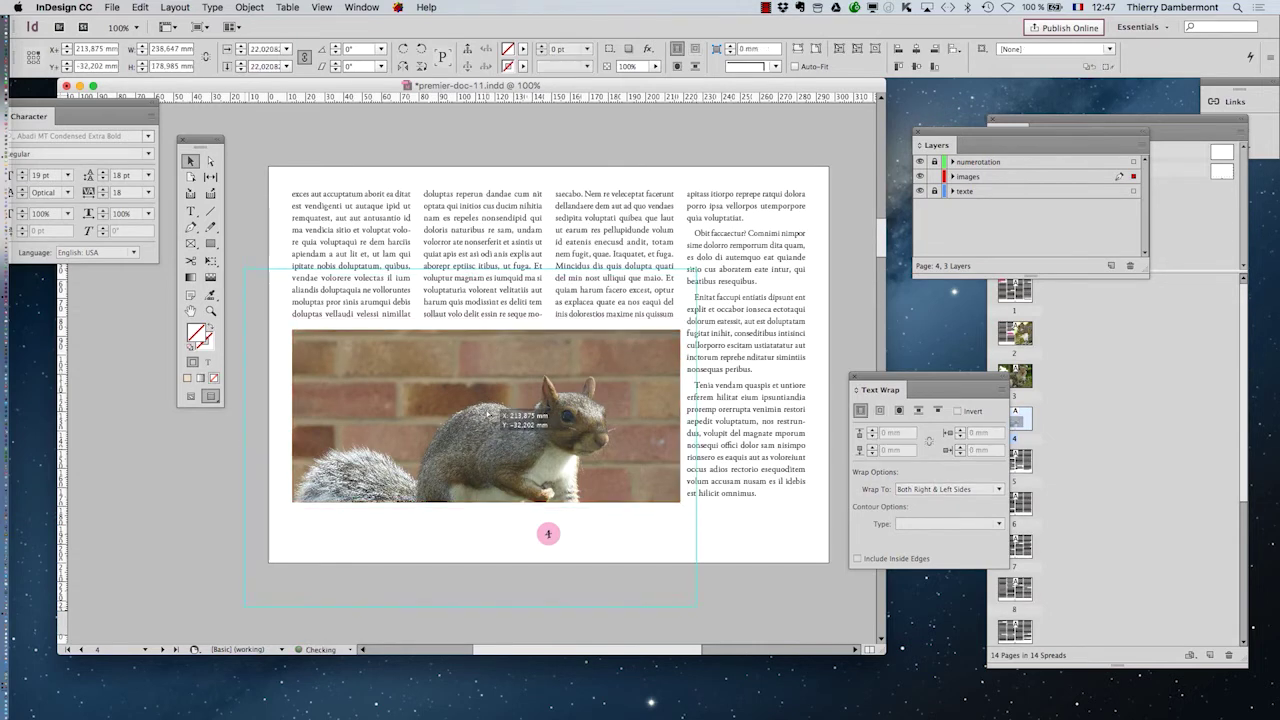
{"action": "left_click_drag", "start_coordinate": [487, 415], "coordinate": [483, 382]}
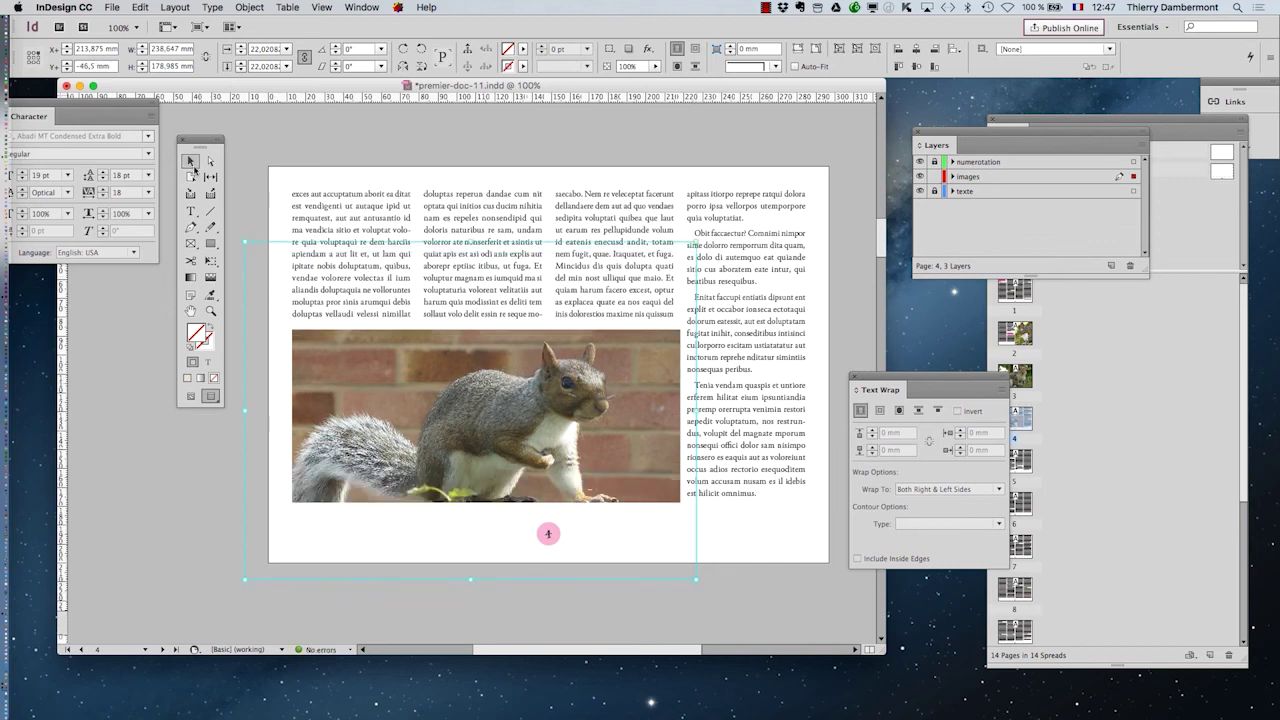